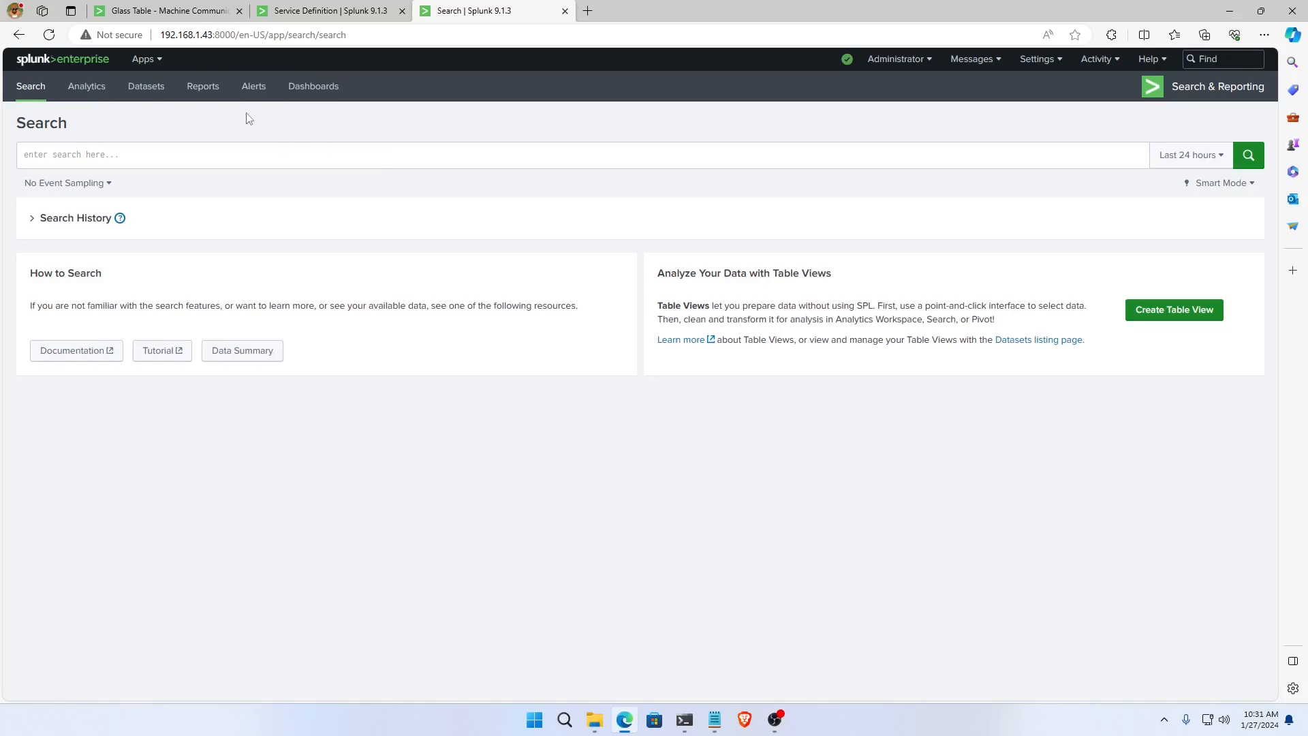
Check the installed IT Service Intelligence version in the About information from the Machine Actions service page.
click(313, 12)
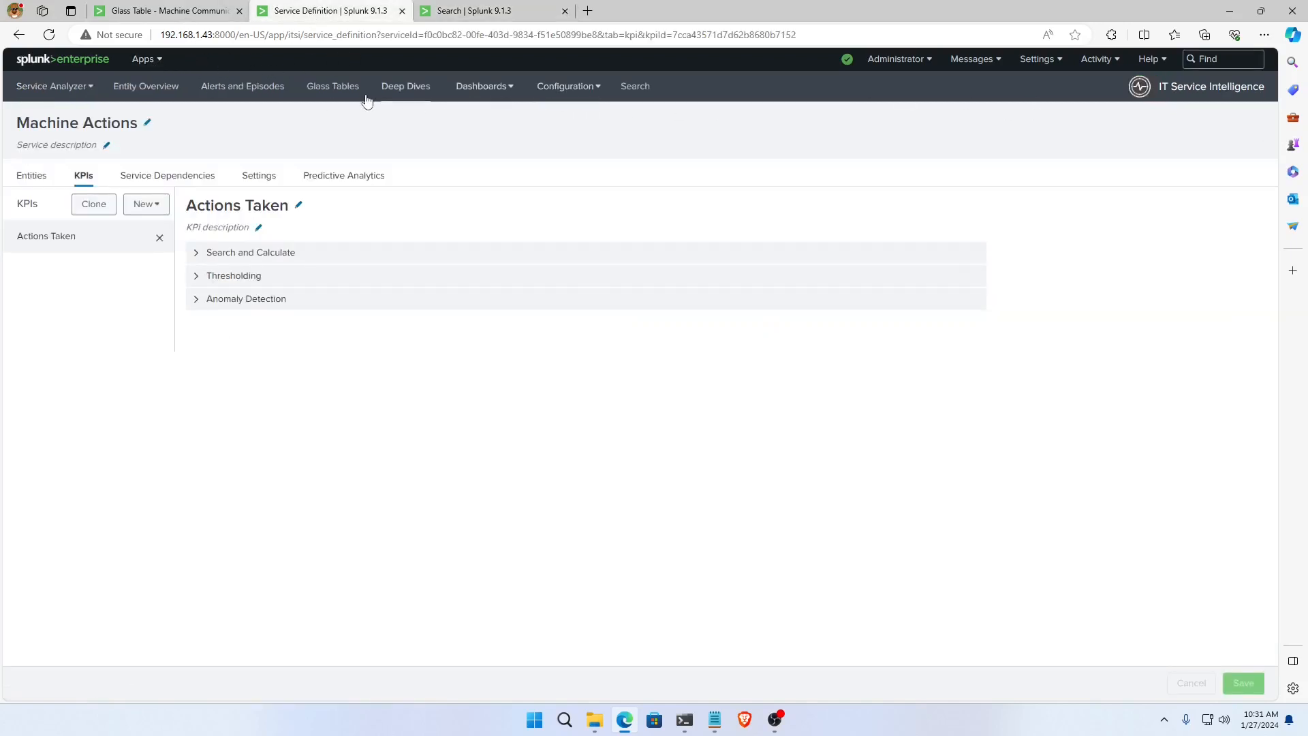
click(1150, 59)
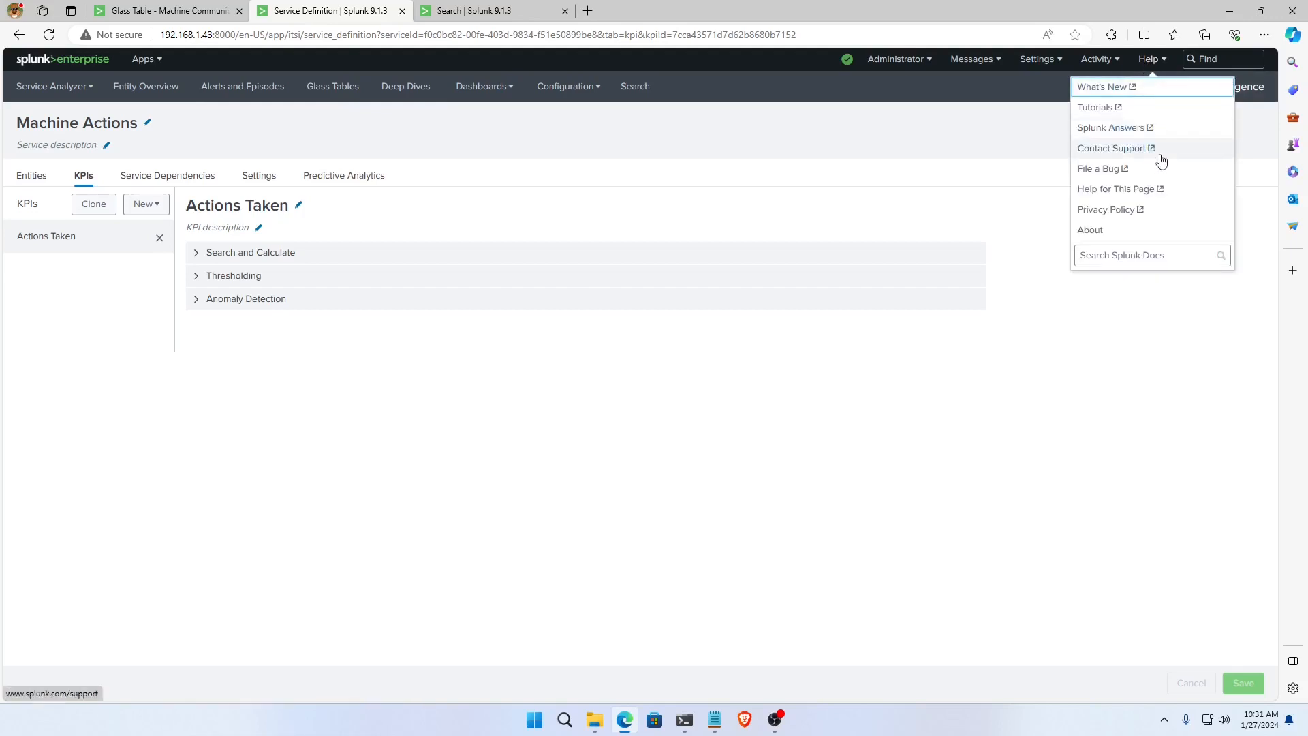
click(1146, 227)
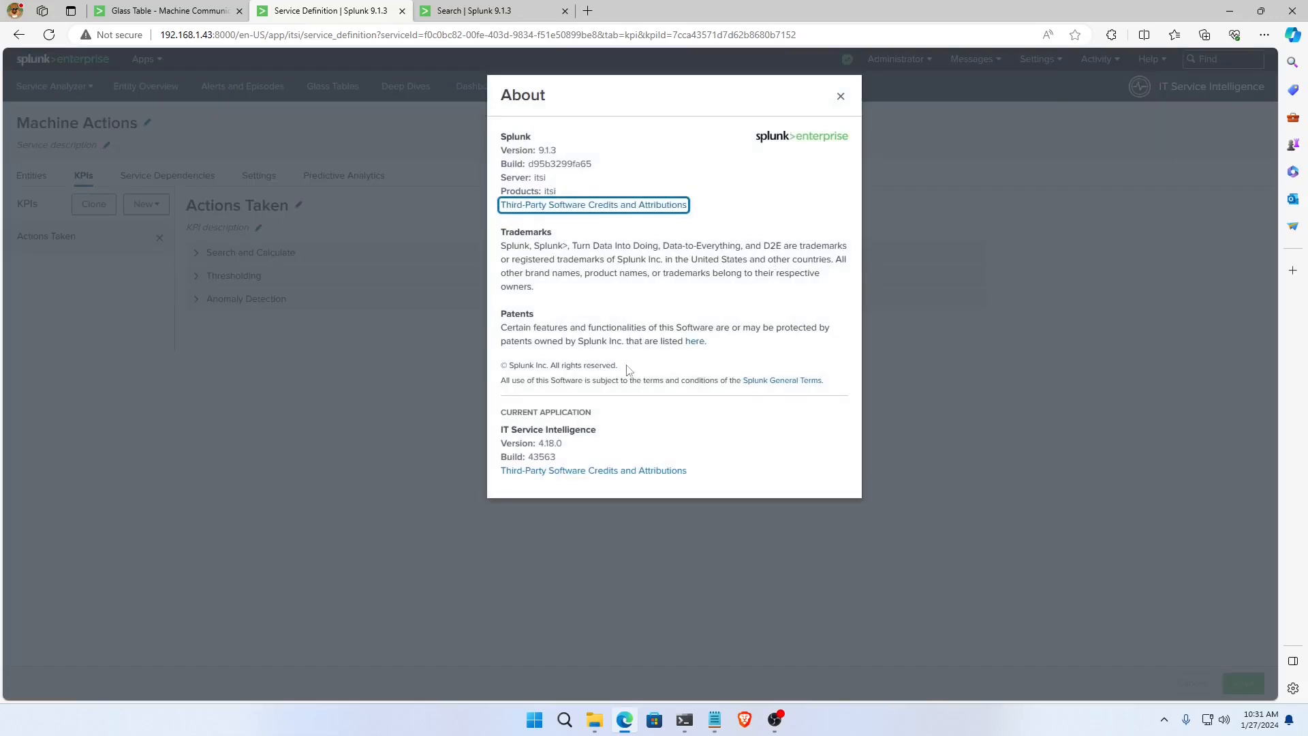
drag(537, 444, 562, 446)
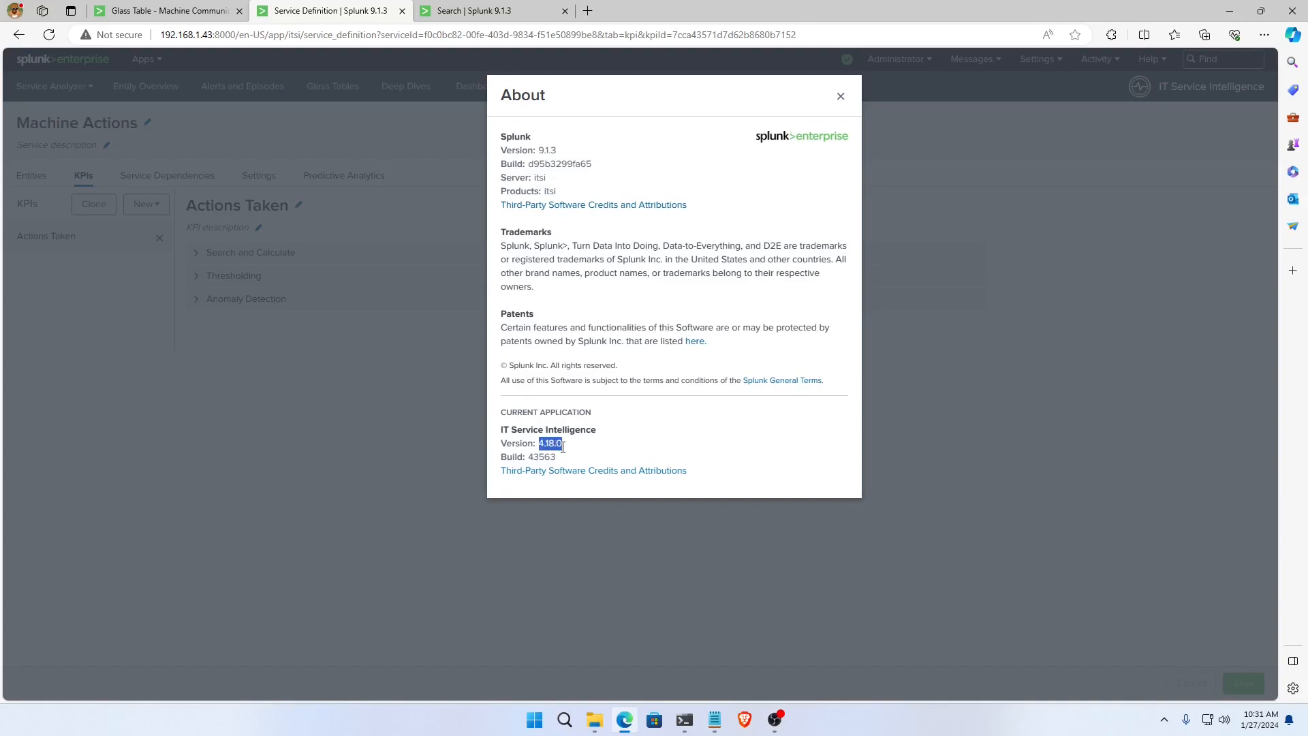
click(841, 96)
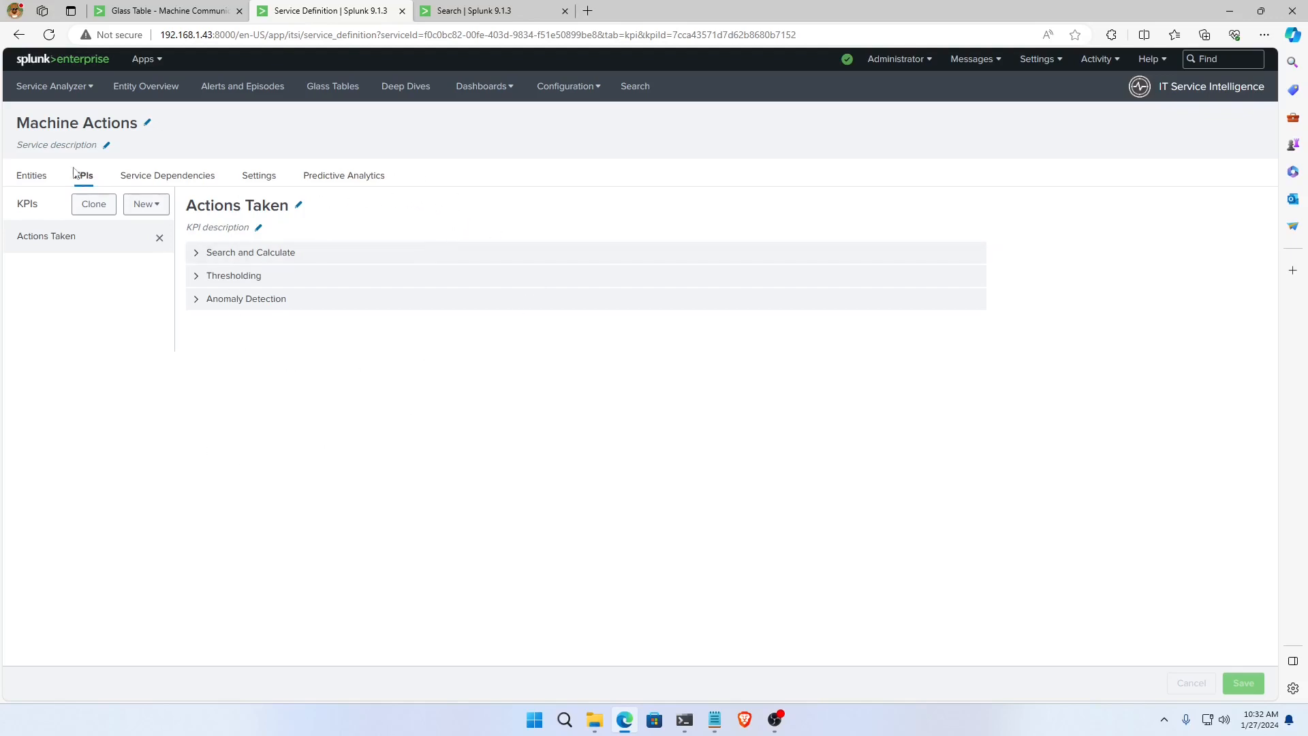
Examine the source search and calculation settings of the Actions Taken KPI in the Machine Actions service.
click(216, 252)
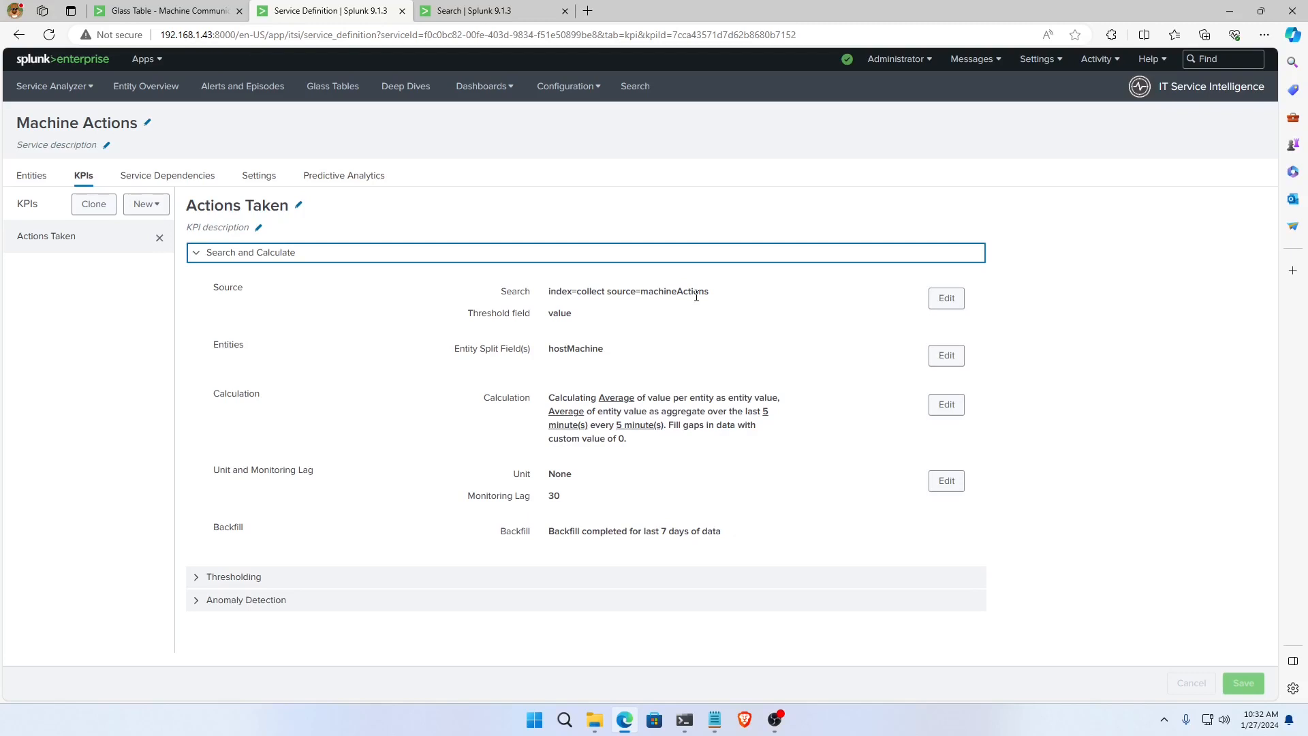
double_click(582, 291)
click(582, 291)
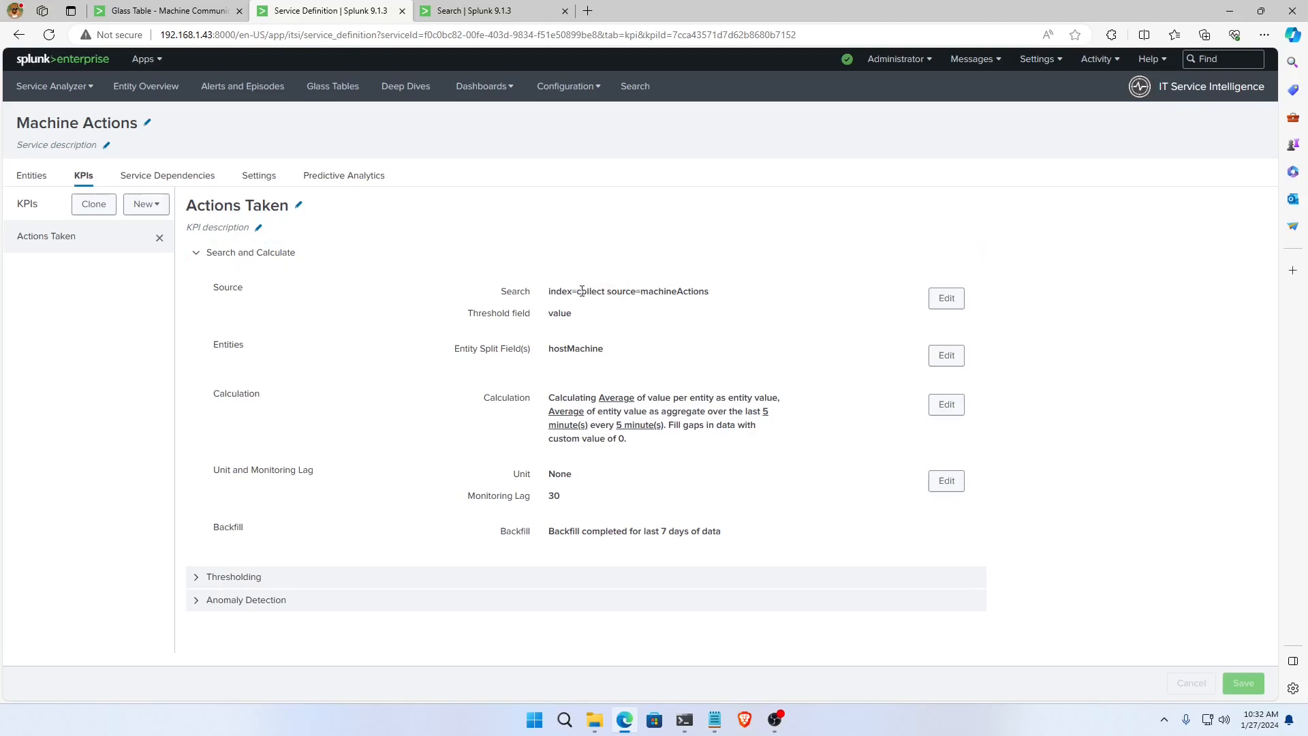
drag(582, 293, 586, 294)
click(583, 304)
double_click(589, 292)
double_click(658, 293)
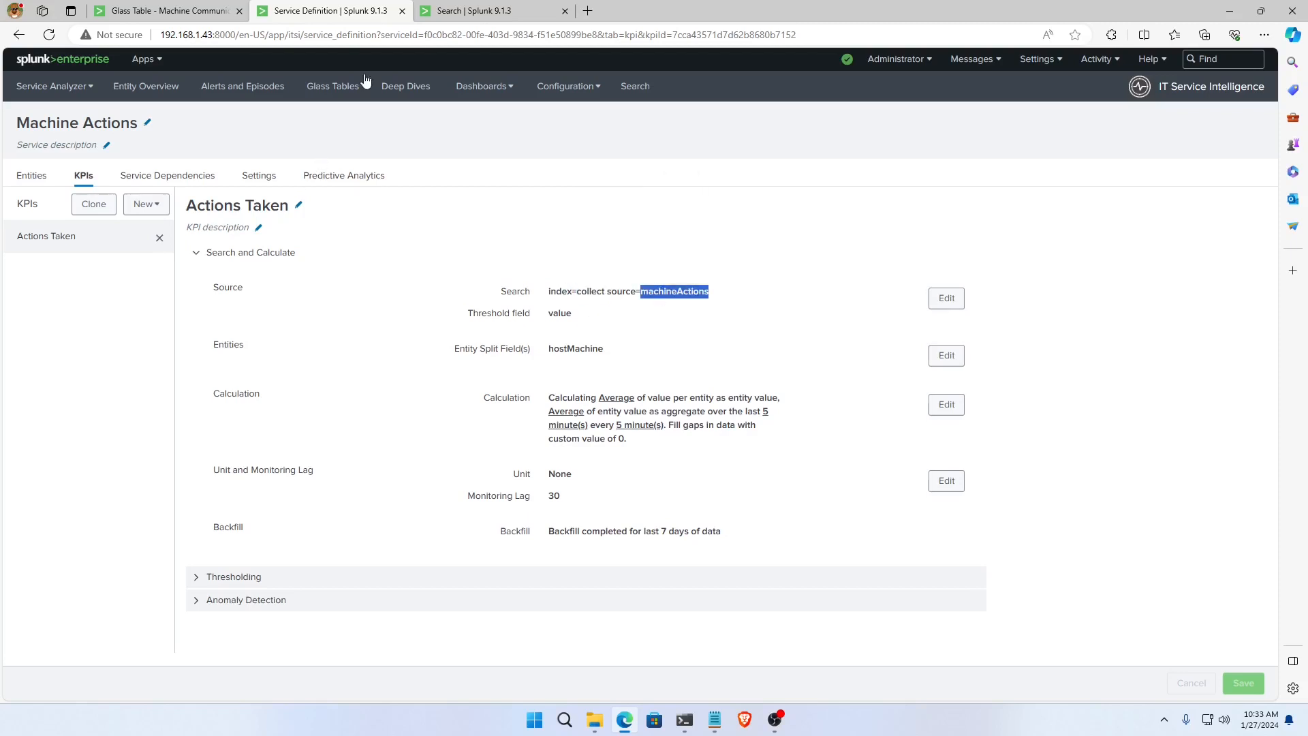
Search the last 24 hours for index=collect source="machineActions" in Search & Reporting and expand the newest event's fields.
click(453, 11)
click(304, 156)
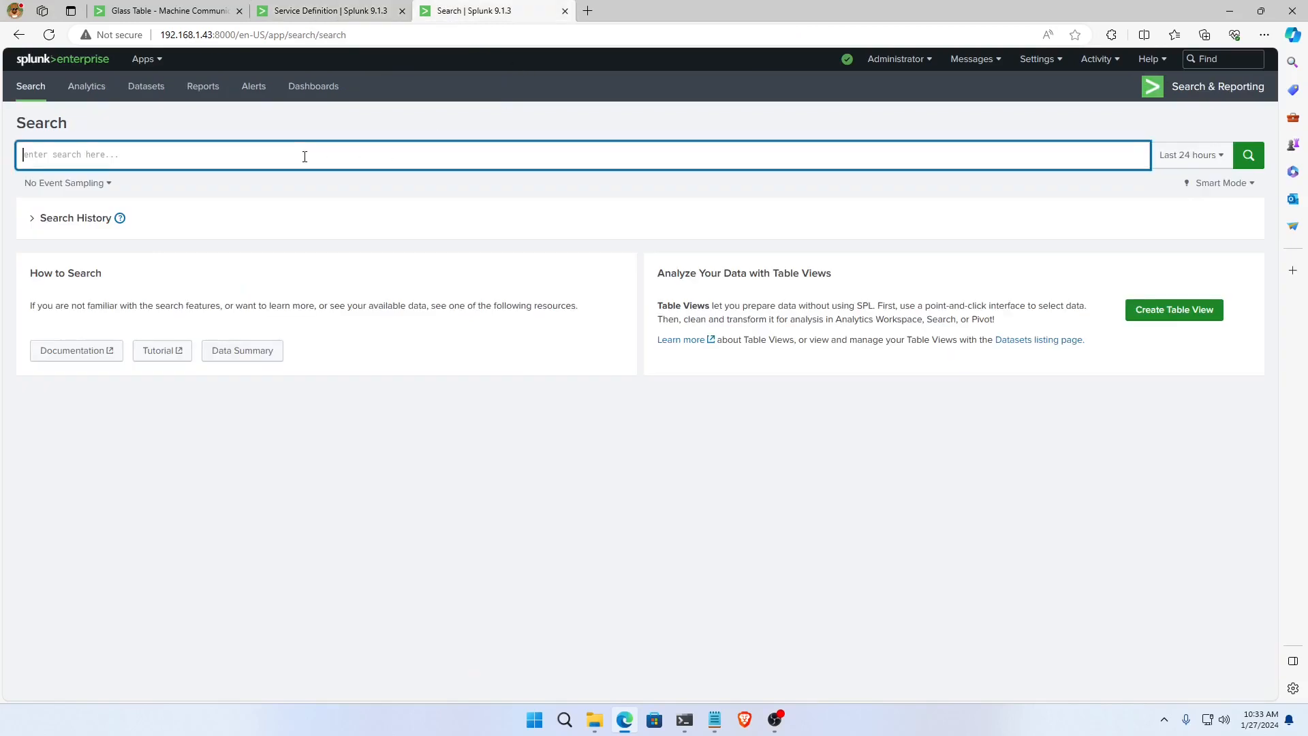
text(idnex=)
key(BackSpace)
text(ndex=collect source=)
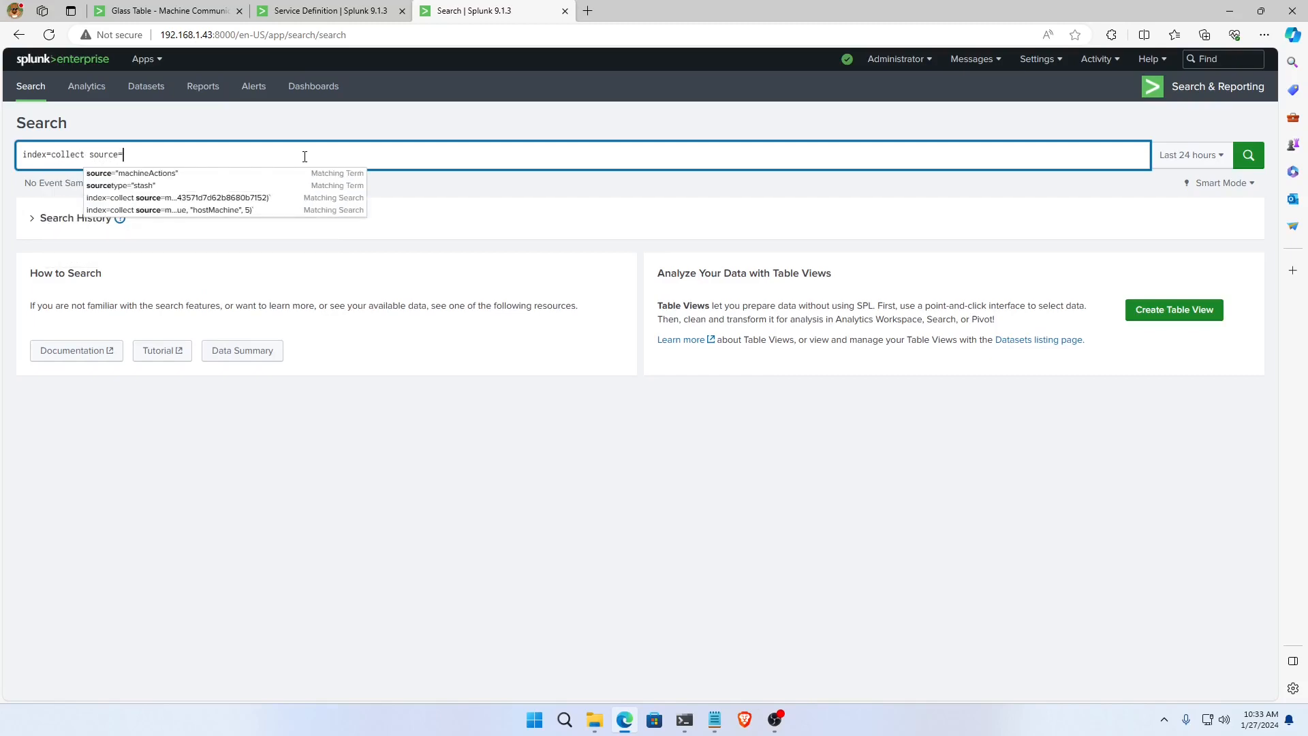
text("m)
key(Return)
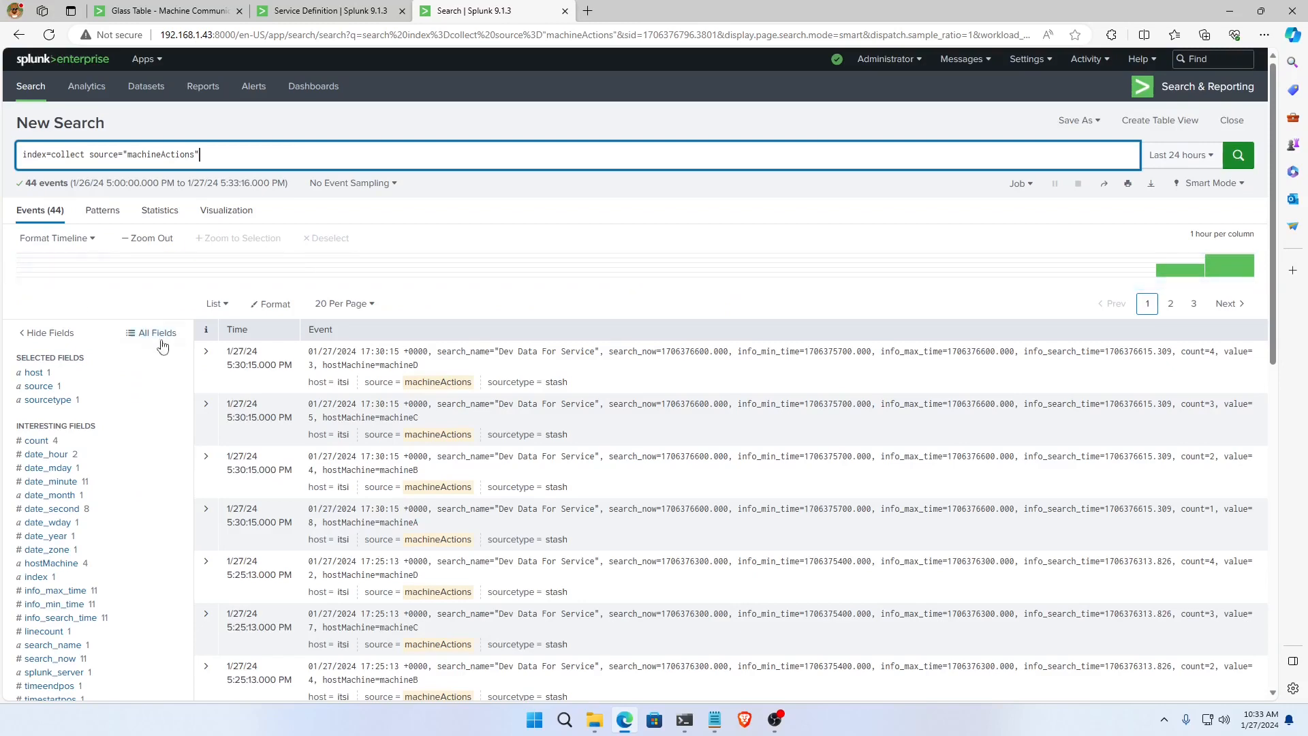
click(206, 352)
scroll(422, 437, down, 1)
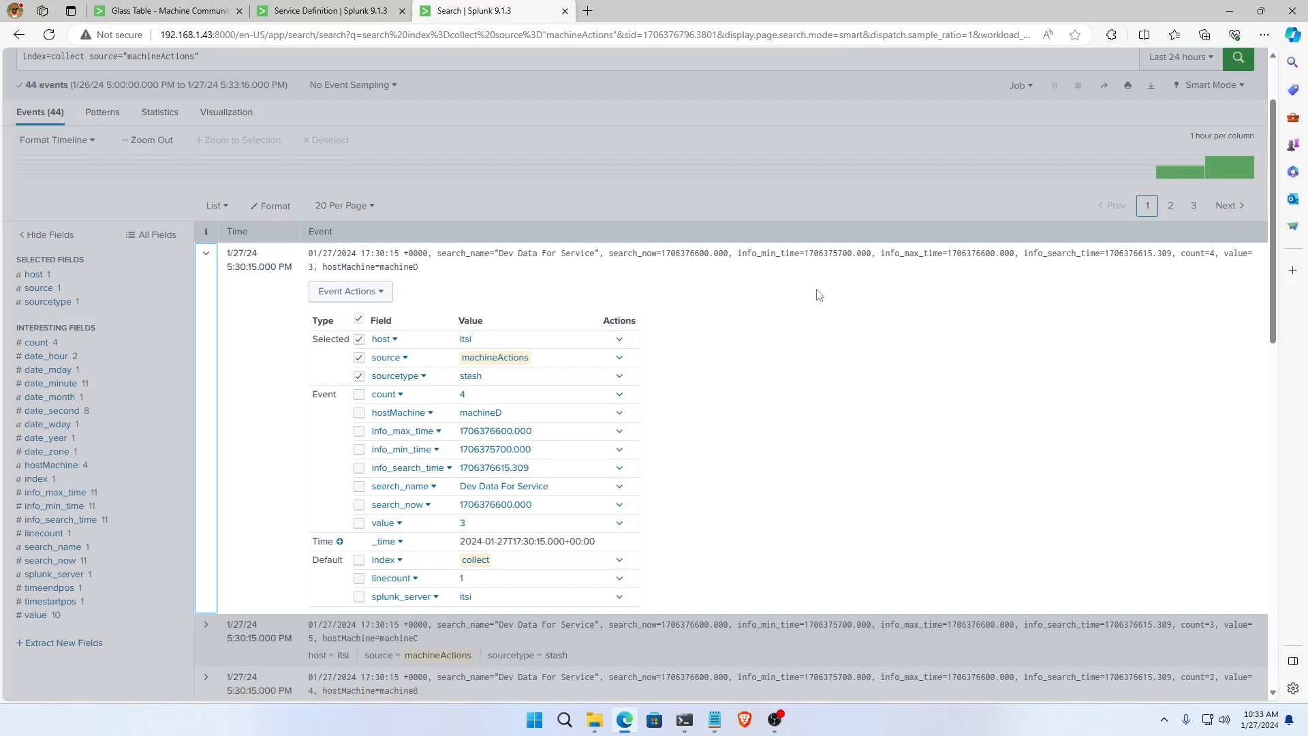
Return to the Machine Actions service and examine the aggregate thresholds of the Actions Taken KPI.
click(337, 15)
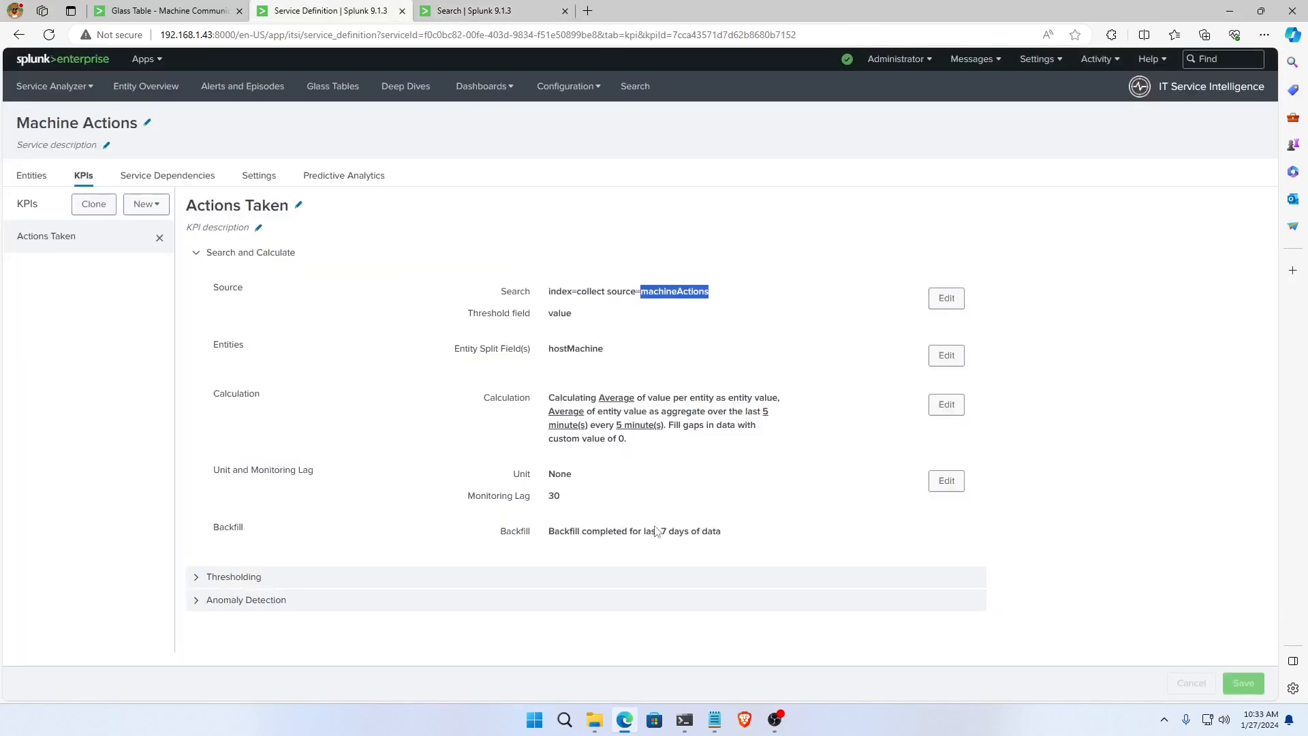
click(219, 577)
scroll(409, 540, down, 7)
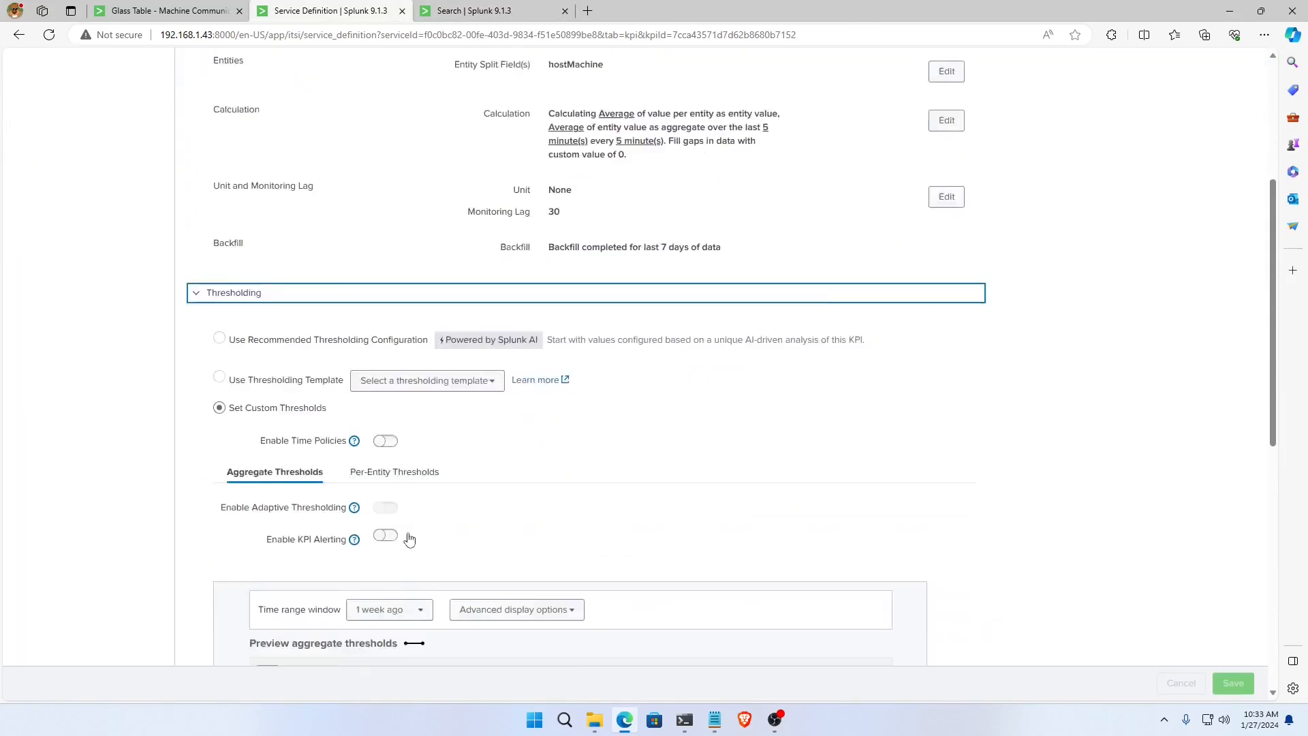
scroll(413, 531, down, 5)
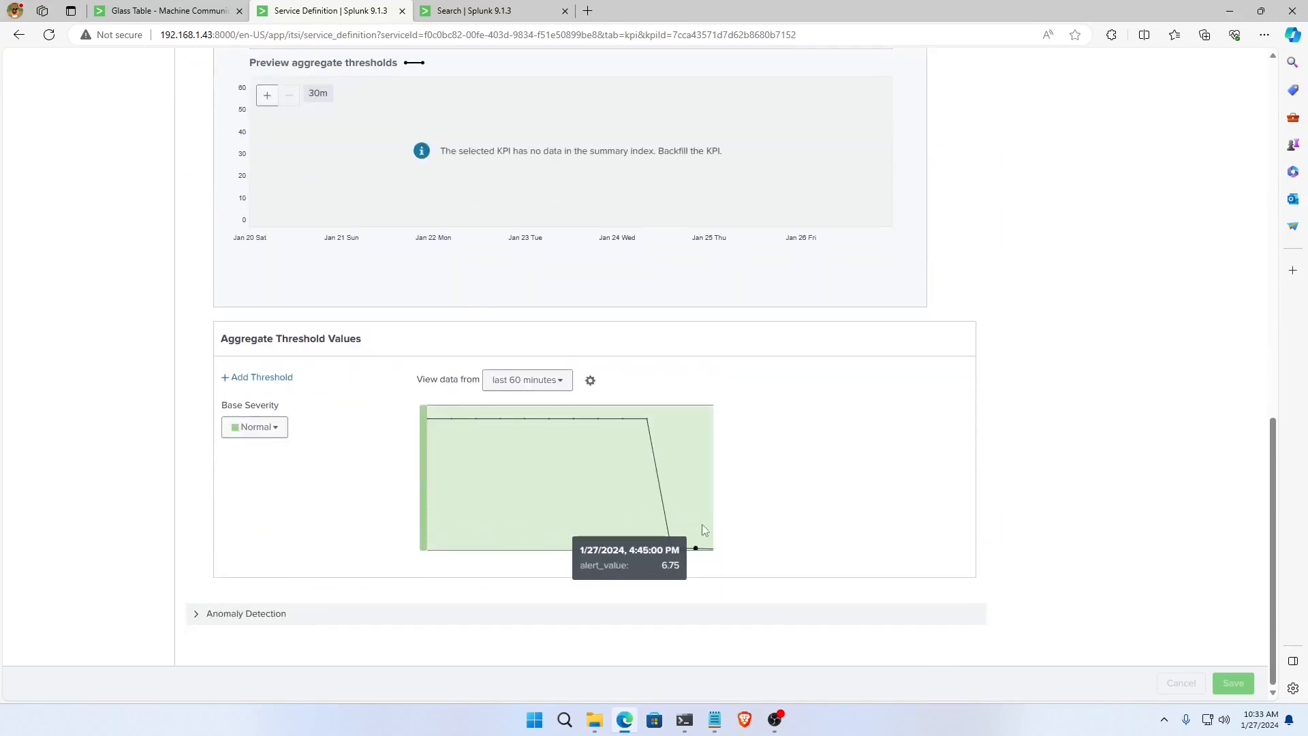
Reload the service definition and review the Actions Taken KPI's custom thresholding options and refreshed 60-minute aggregate graph.
click(49, 35)
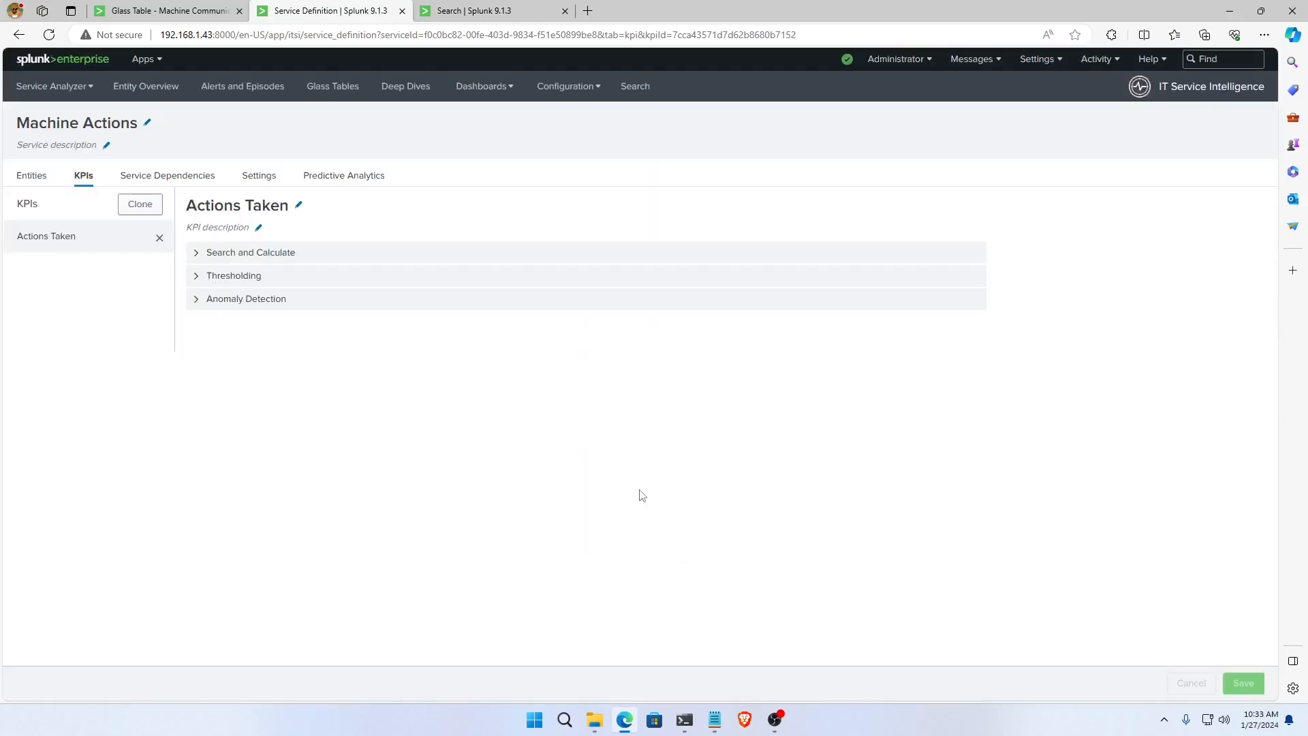
click(196, 275)
scroll(564, 548, down, 2)
scroll(564, 548, down, 5)
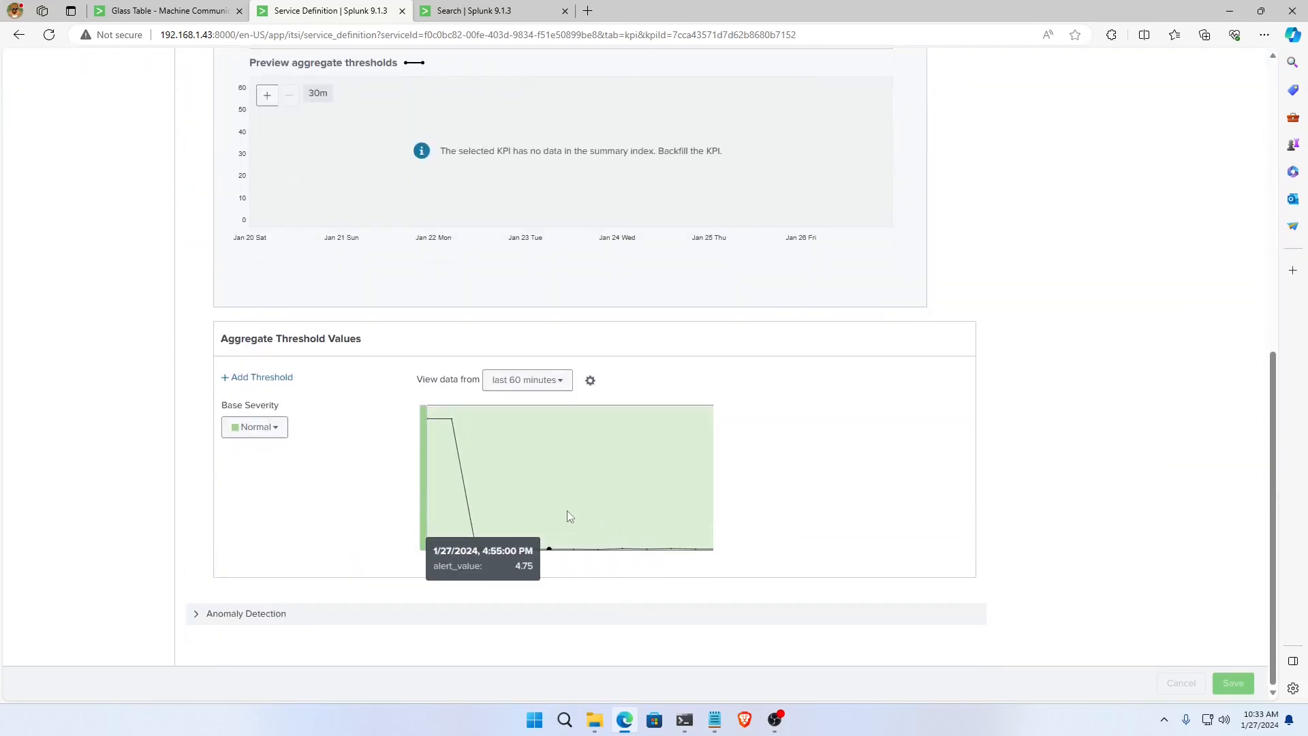
scroll(569, 518, up, 1)
scroll(420, 517, up, 1)
scroll(379, 520, down, 1)
scroll(379, 520, up, 1)
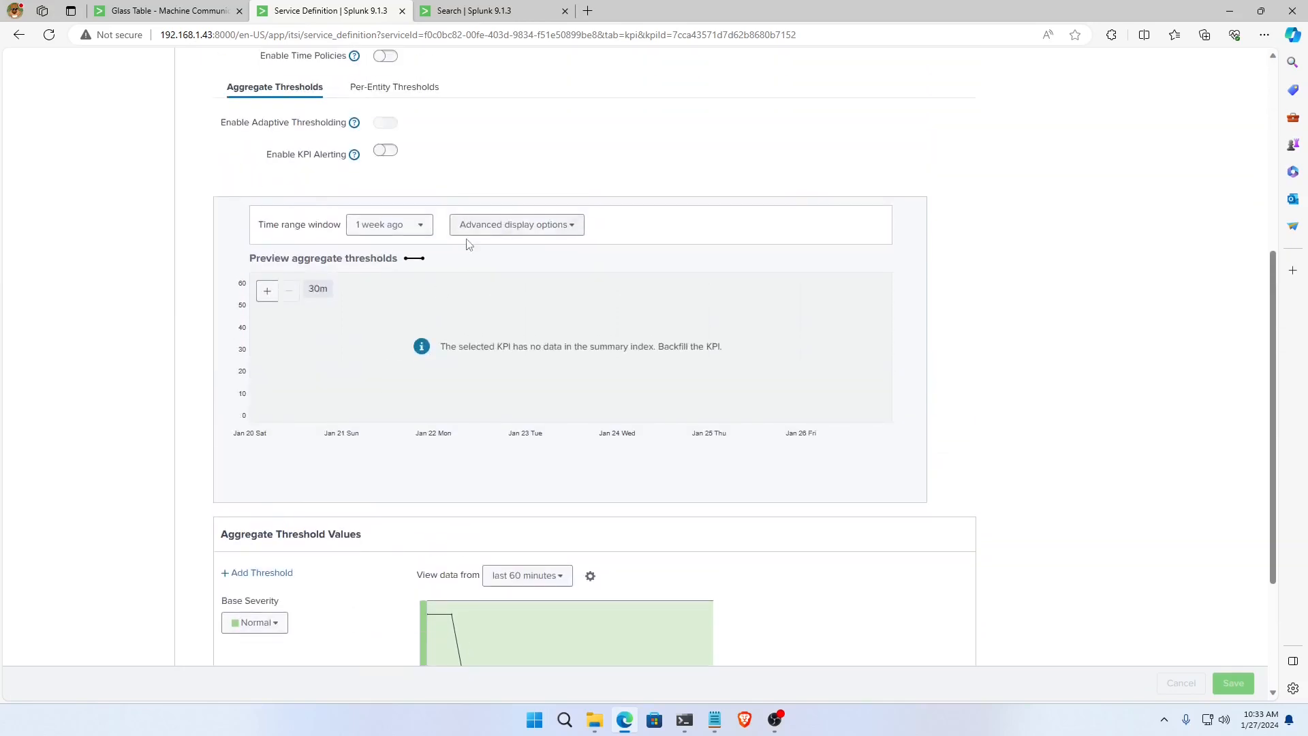
scroll(463, 238, up, 1)
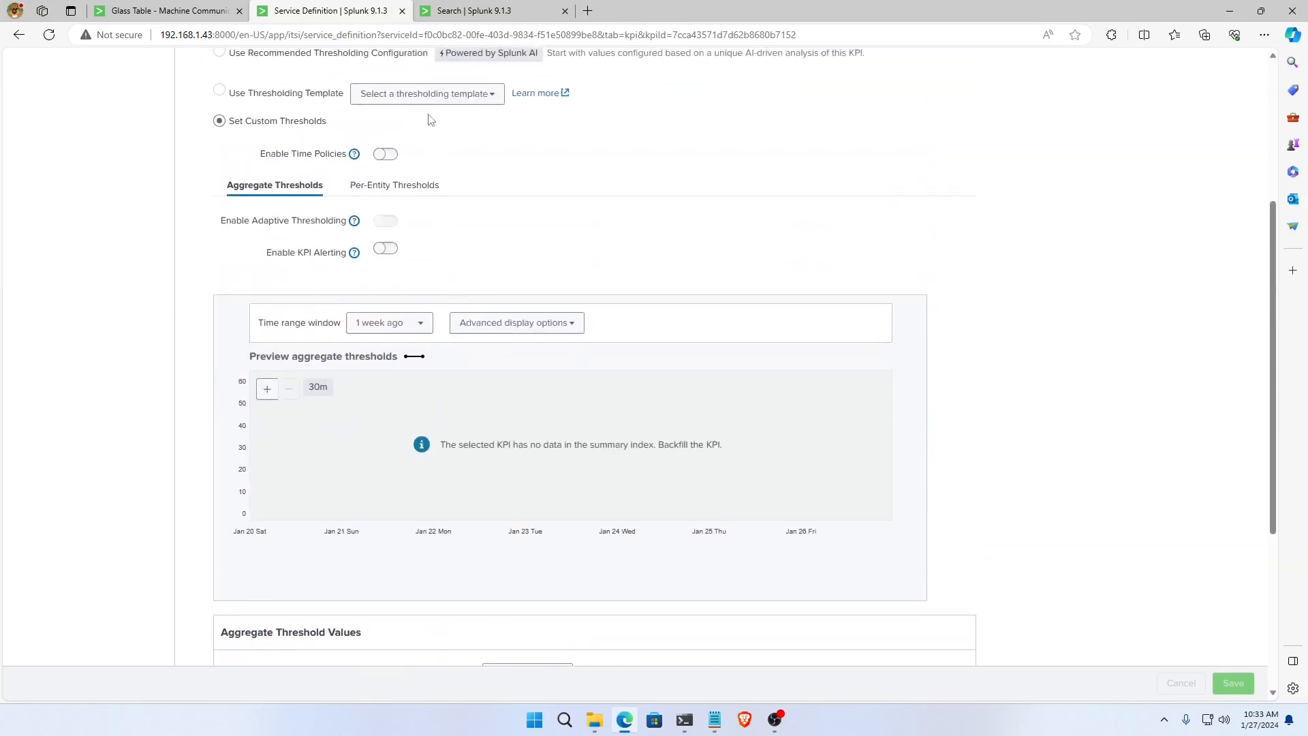
Review the per-entity threshold values and severity levels of the Actions Taken KPI.
click(398, 184)
scroll(608, 420, down, 1)
scroll(608, 420, down, 1)
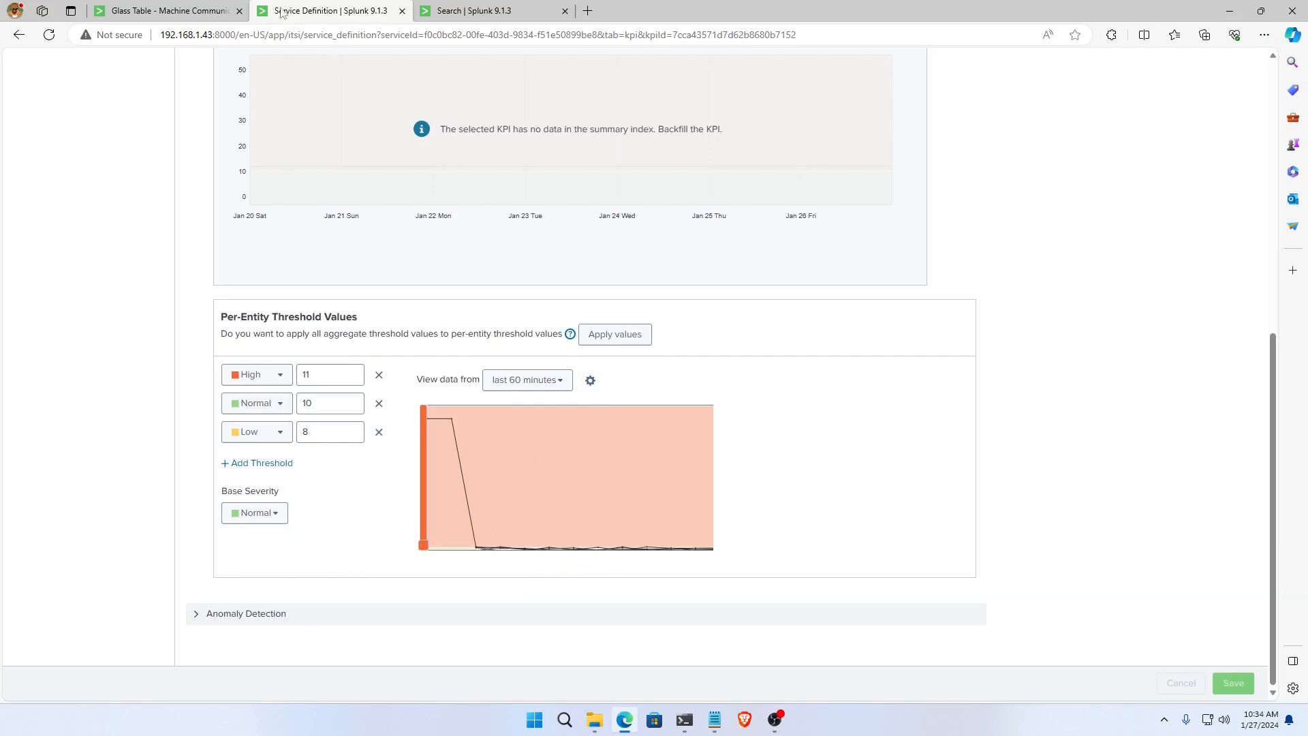
Switch the Machine Communications glass table to view mode and examine its Actions Taken gauge, logo and background.
click(205, 13)
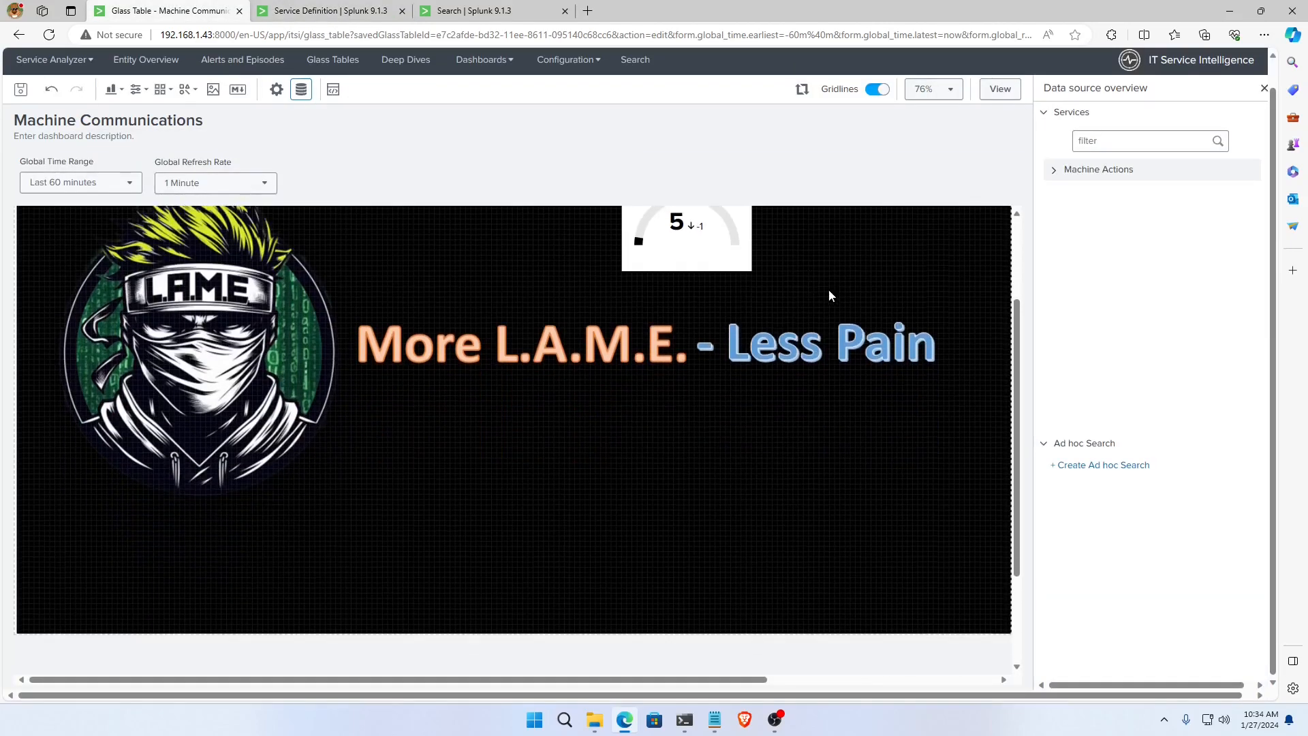
scroll(881, 351, down, 1)
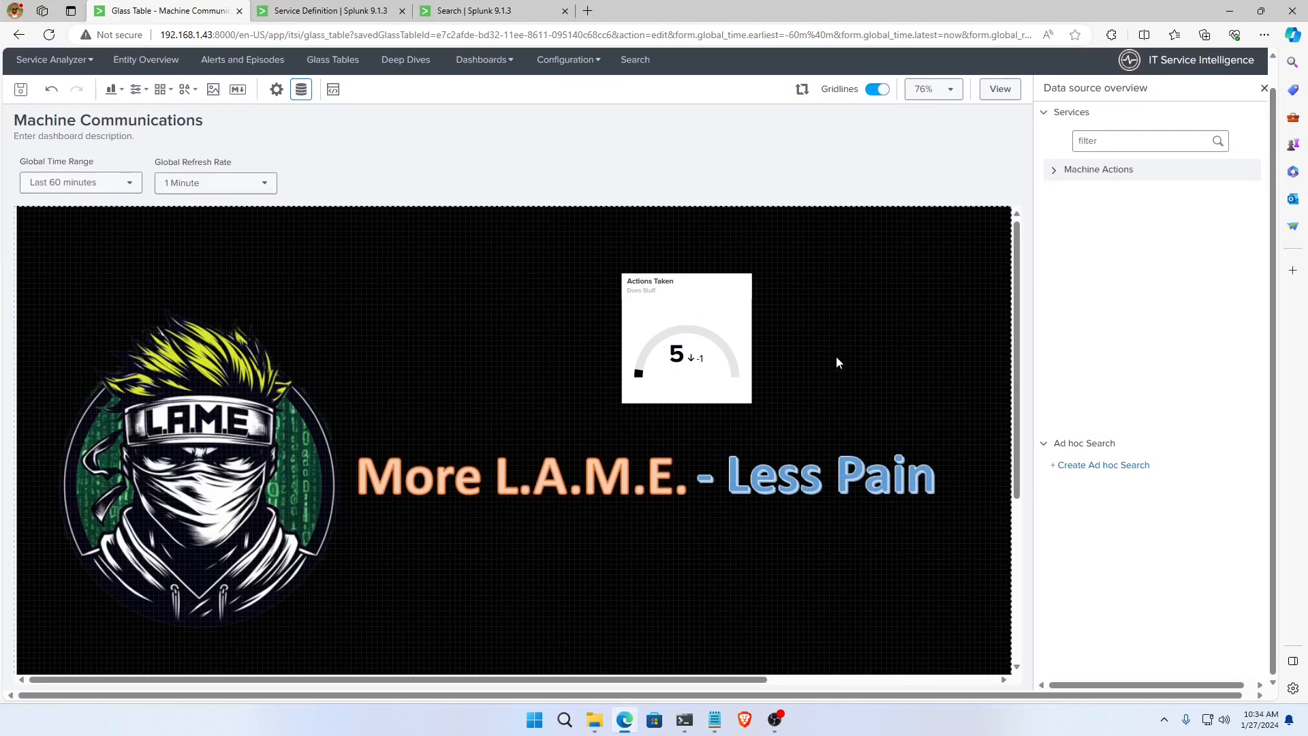
click(1011, 96)
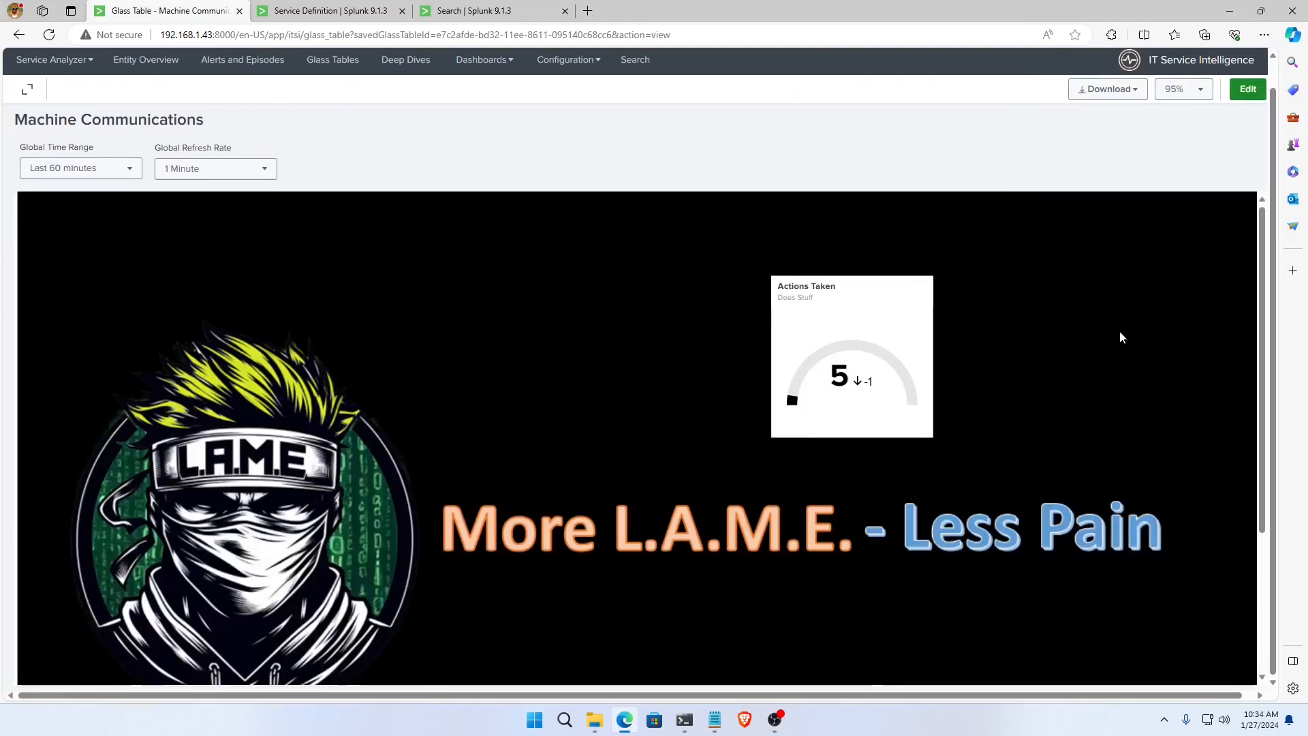
scroll(1050, 361, down, 3)
scroll(1048, 361, up, 3)
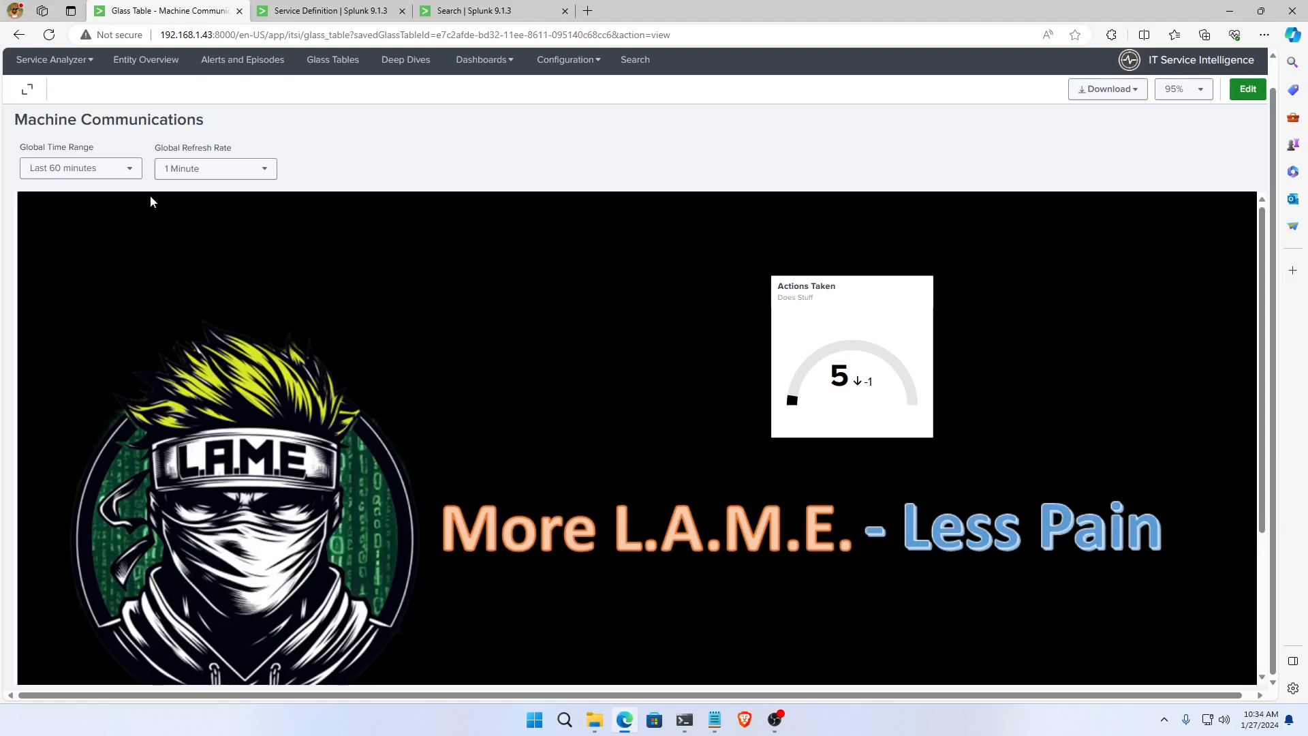
scroll(798, 464, down, 3)
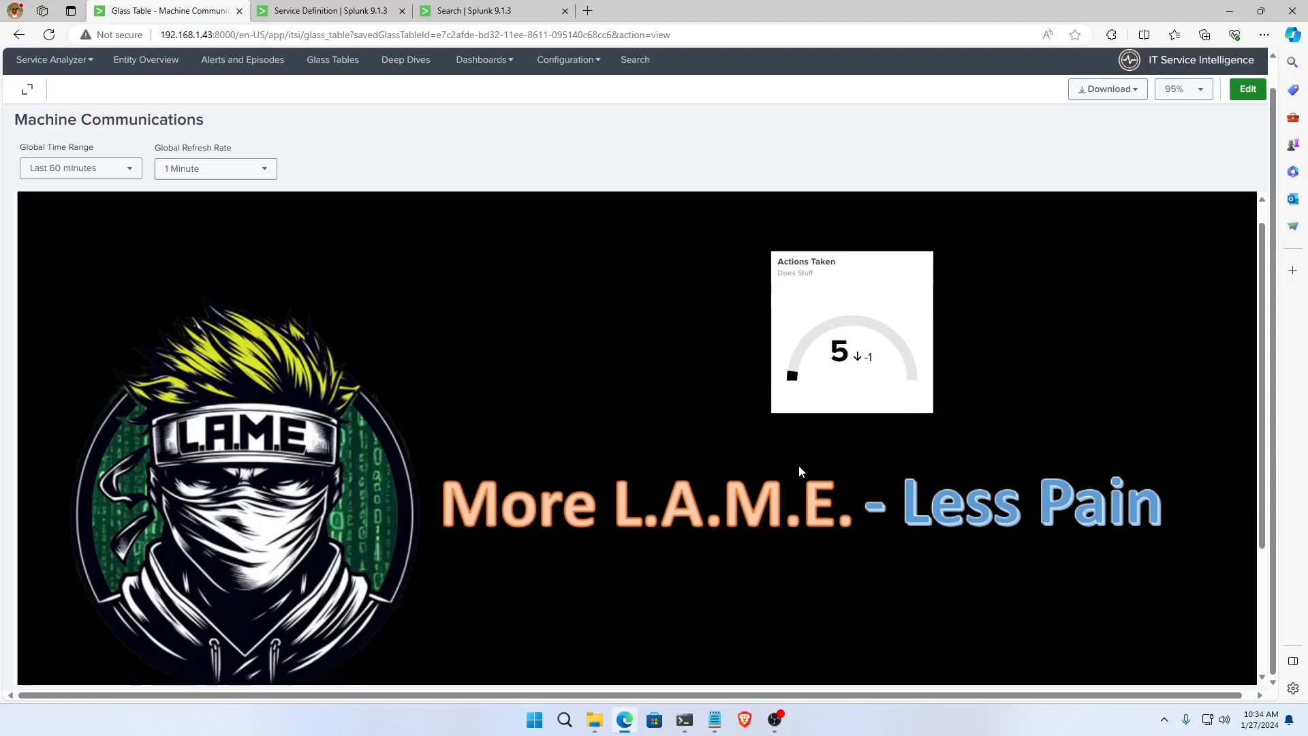
scroll(573, 373, up, 1)
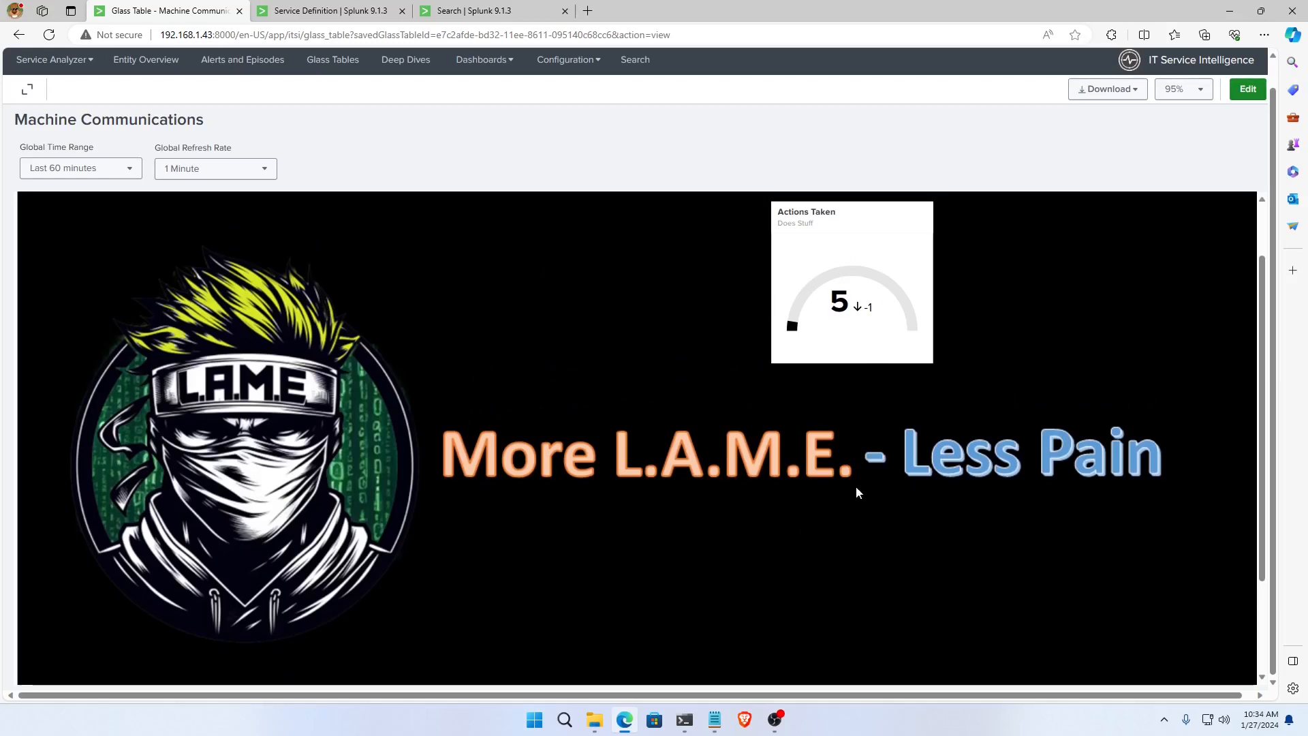
scroll(632, 319, up, 1)
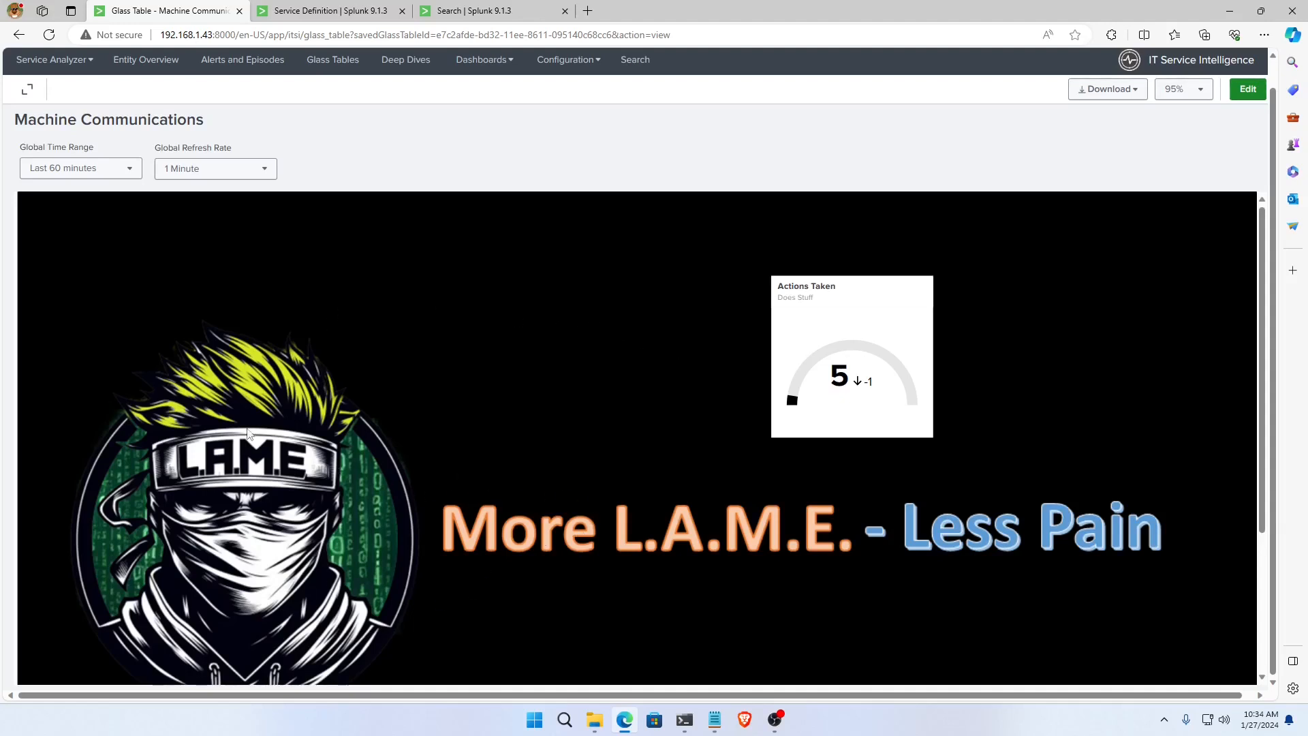
mouse_move(831, 306)
scroll(272, 122, up, 1)
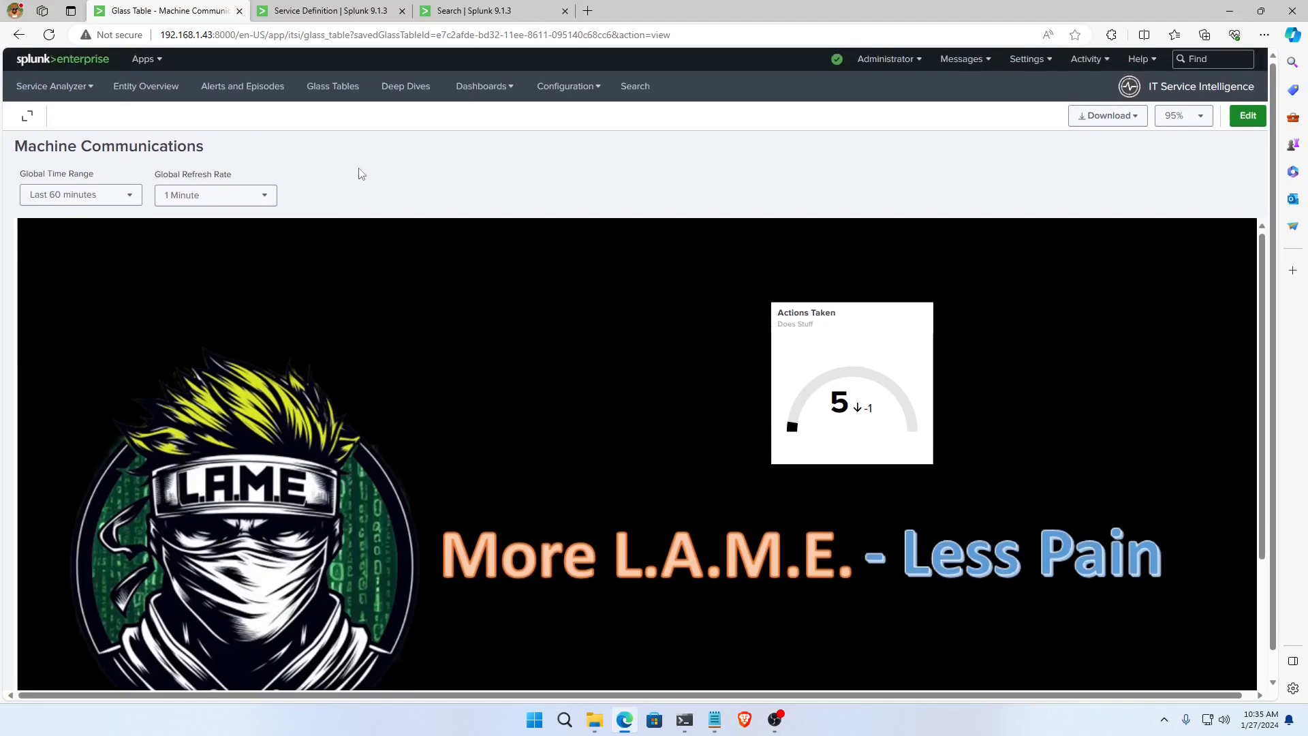
Leave the Machine Communications glass table without saving and open the list of glass tables.
click(335, 84)
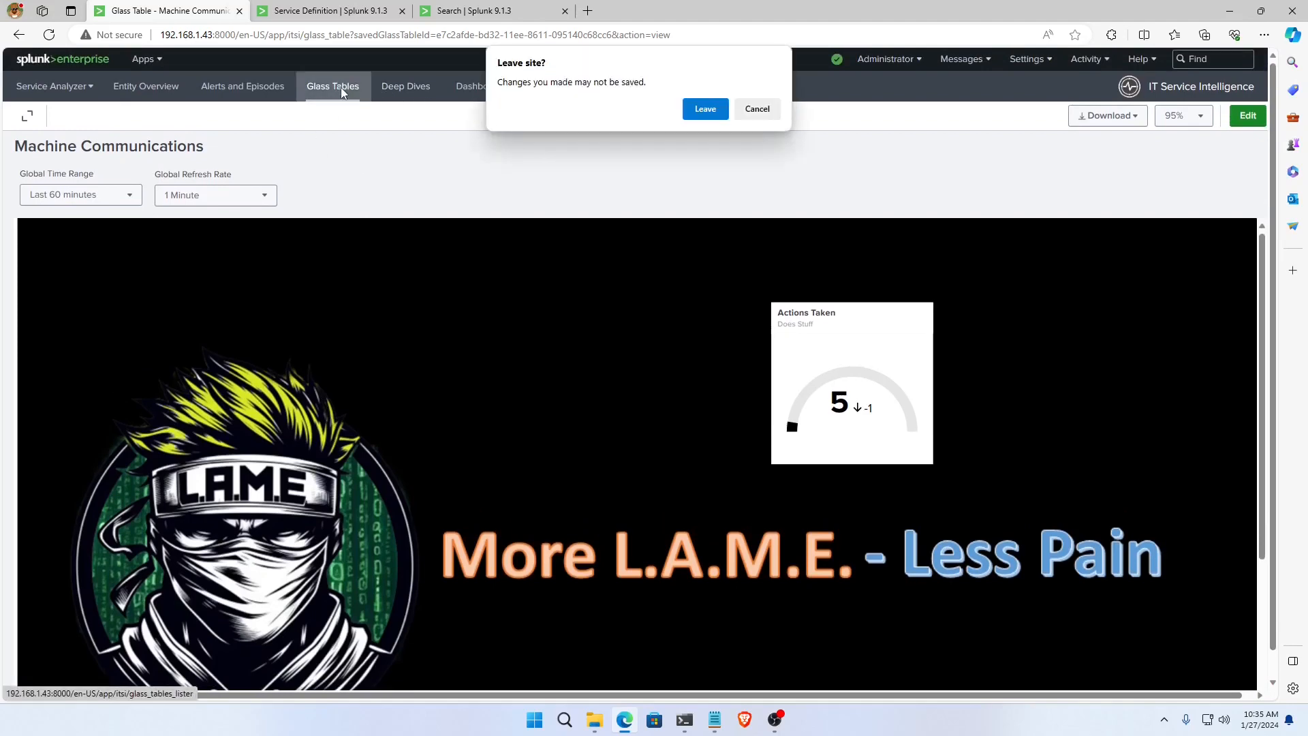
click(747, 114)
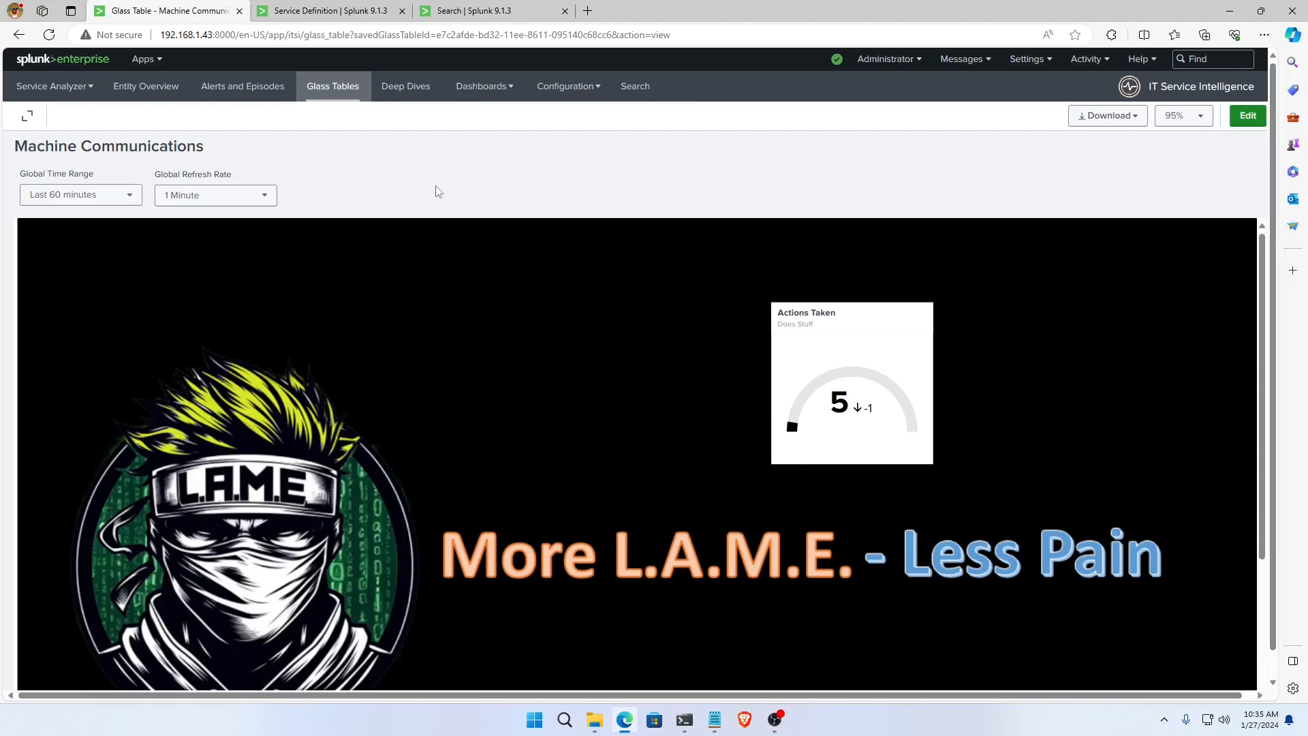
click(335, 89)
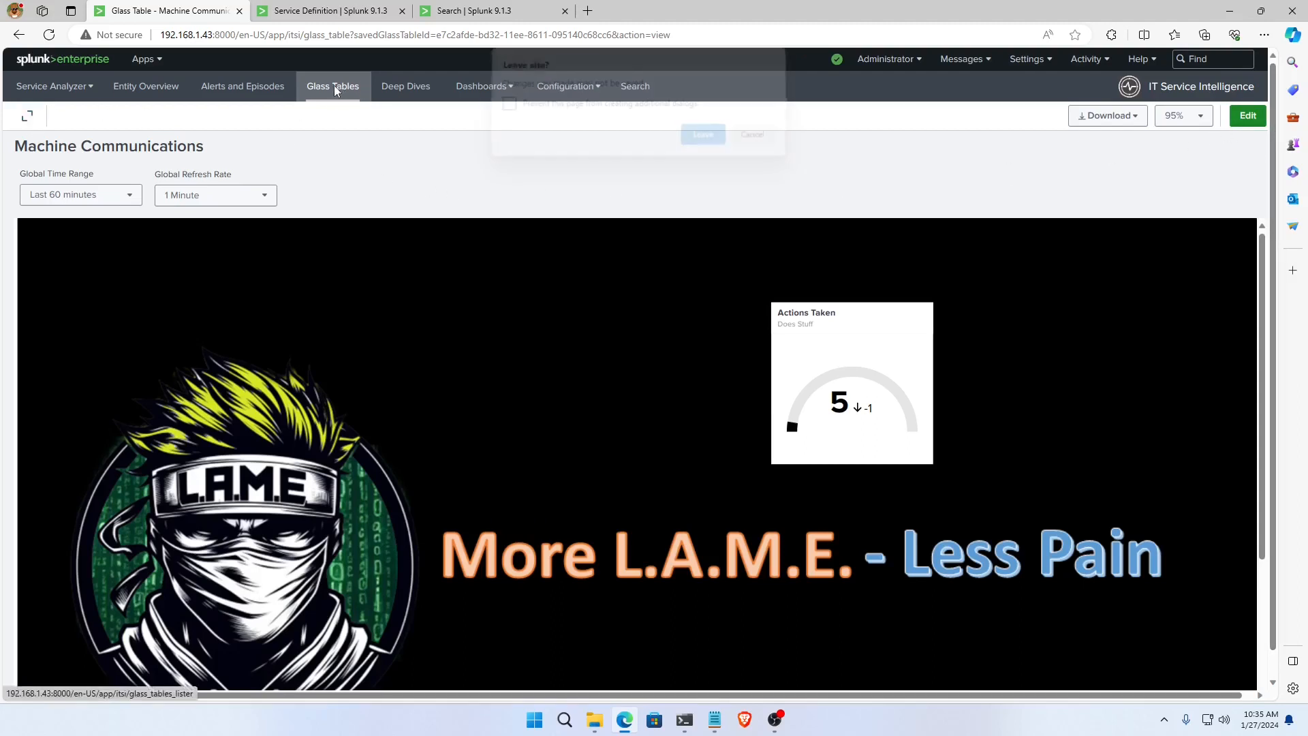
click(703, 135)
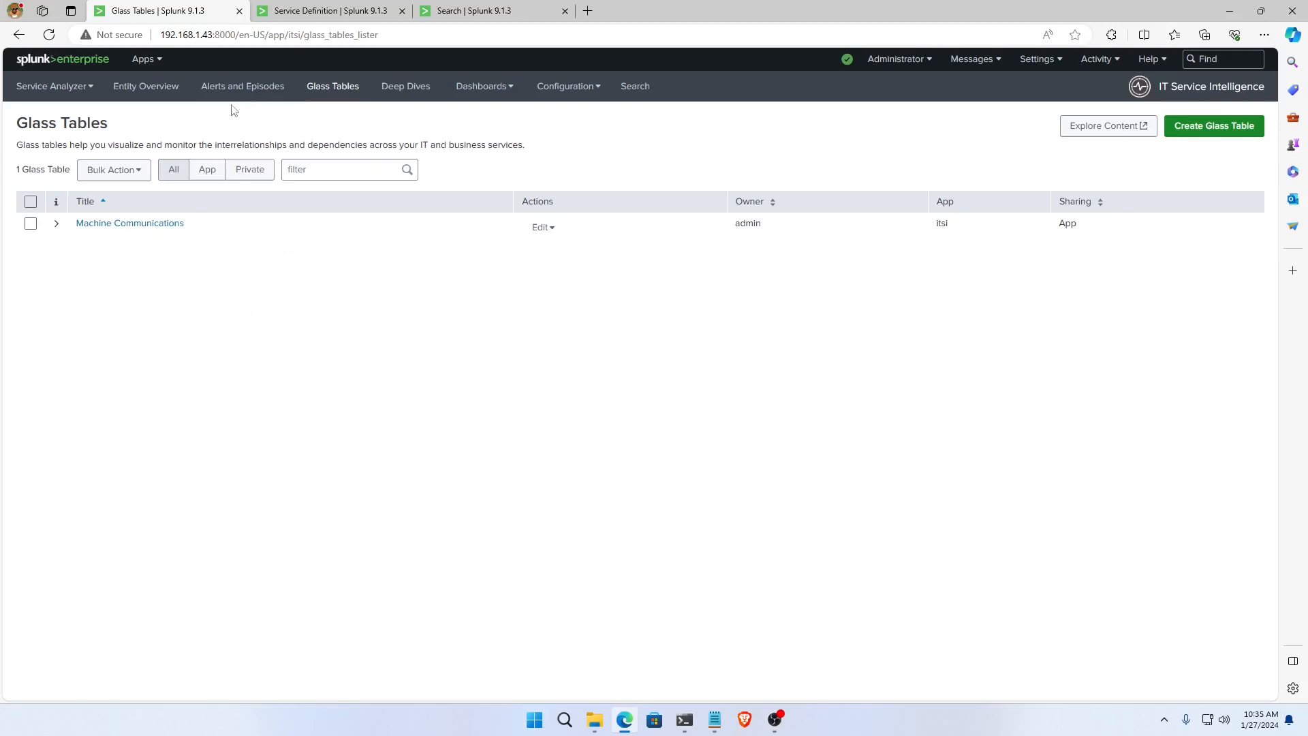
Create a glass table titled "Lame Youtube Example" with its permissions set to Shared in App.
click(1219, 127)
click(630, 147)
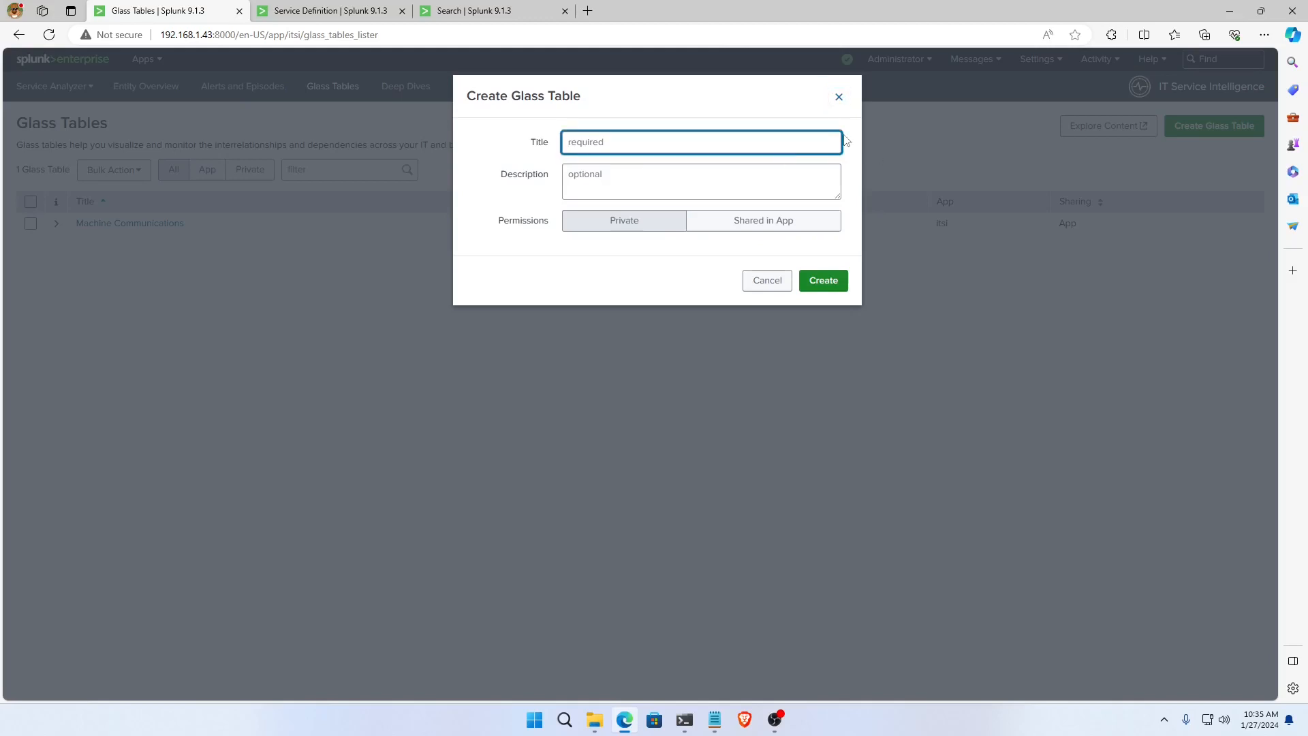
text(Lame Youtube Example)
click(743, 225)
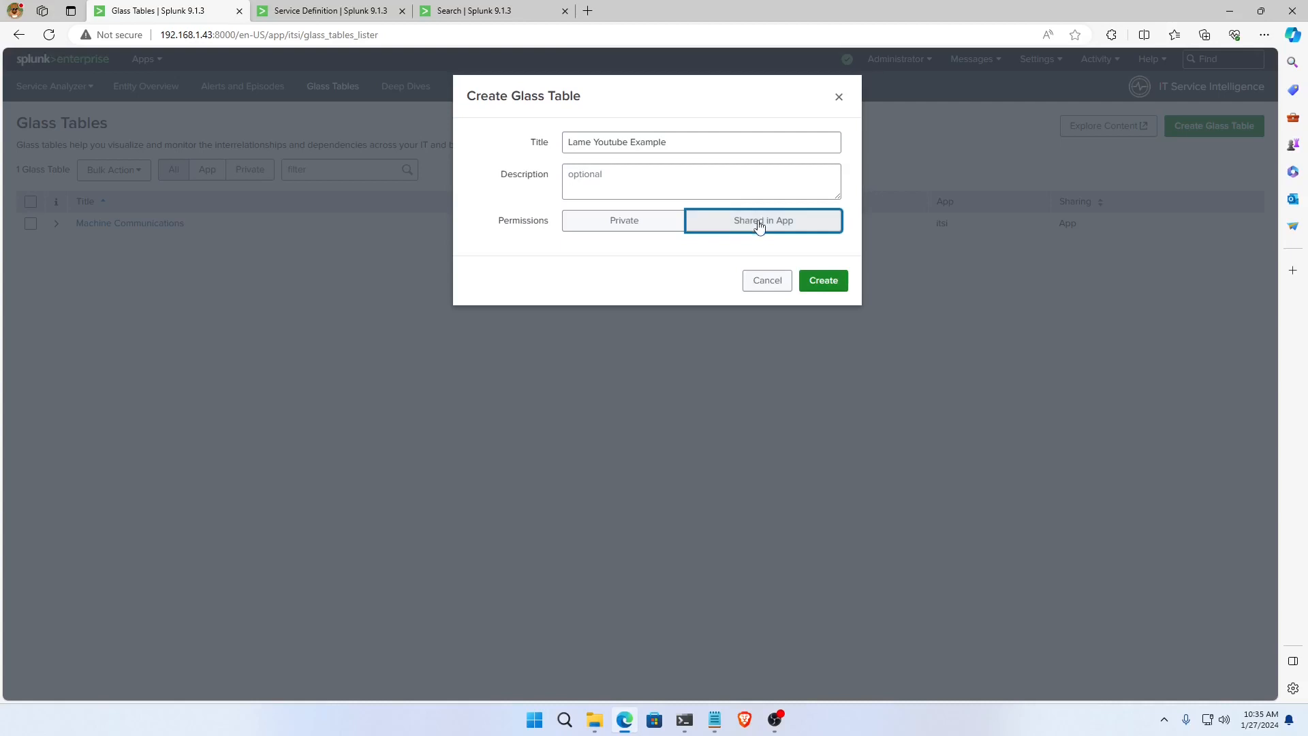
click(823, 279)
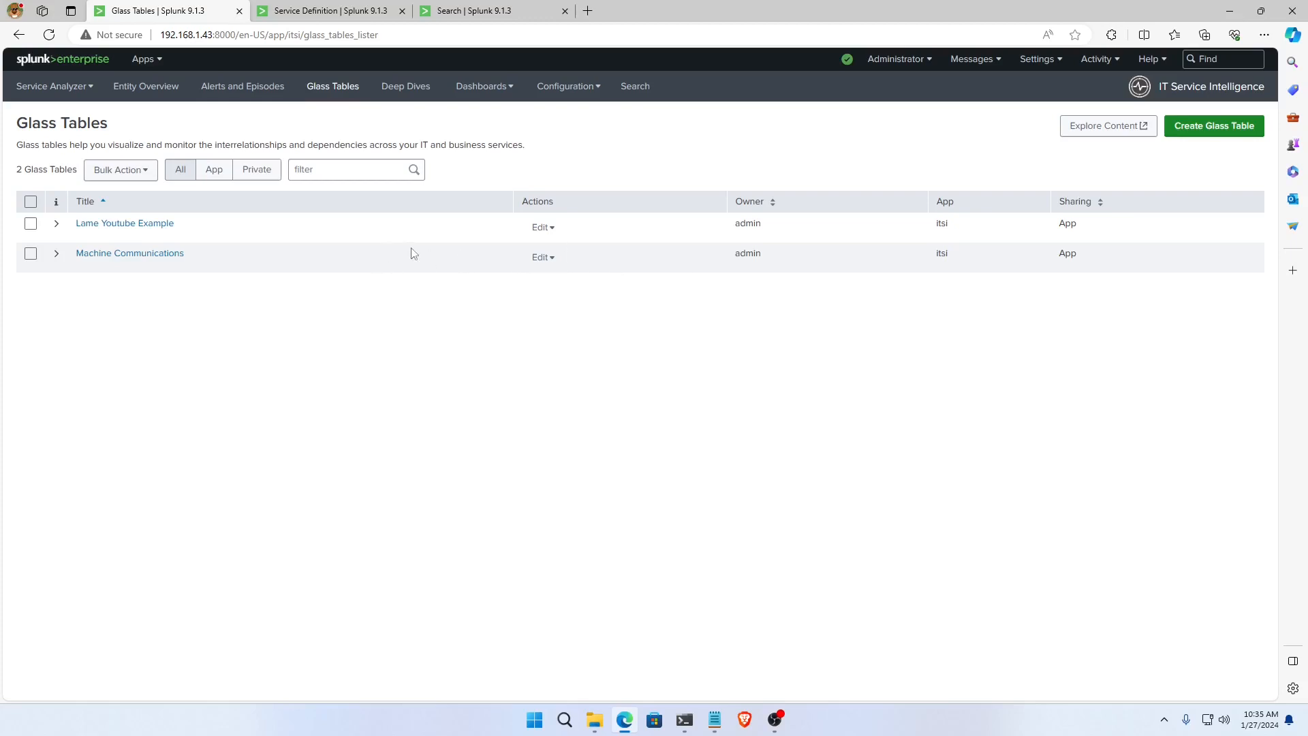
Open the Lame Youtube Example glass table and review its Global Refresh Rate and Global Time Range options.
click(125, 231)
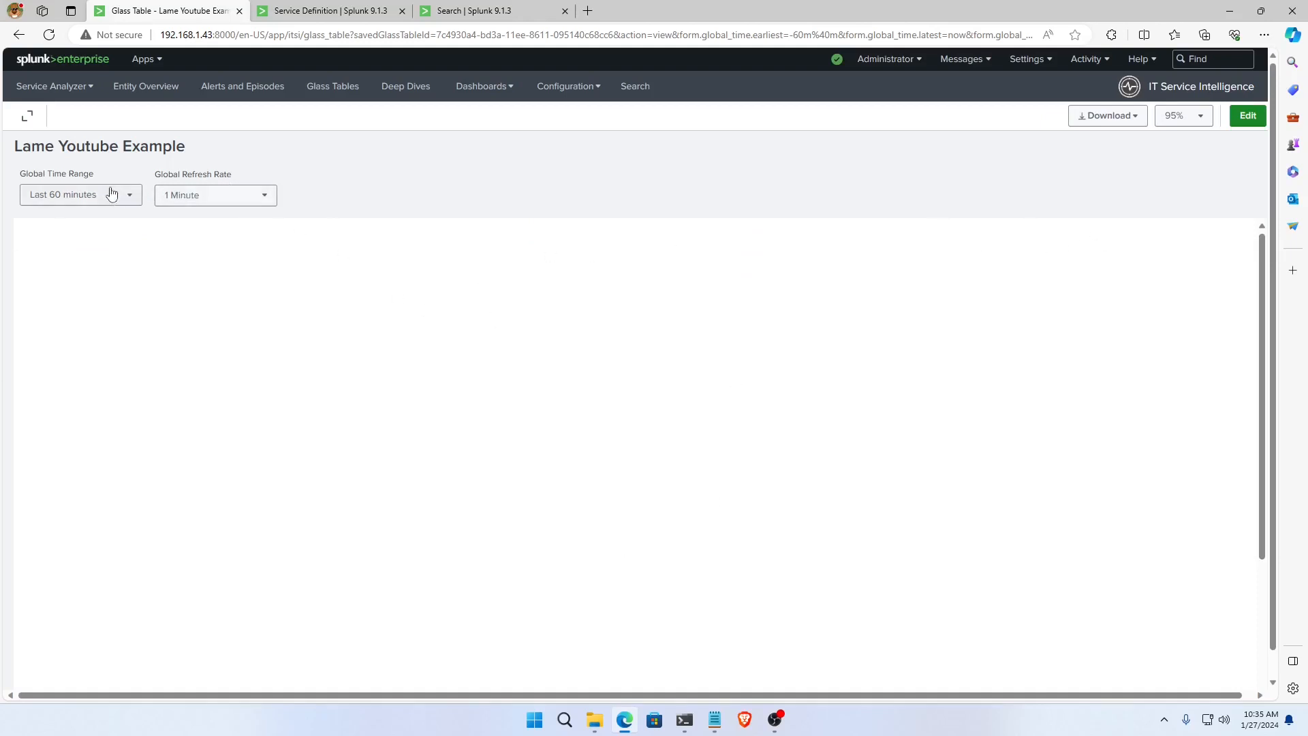
click(252, 195)
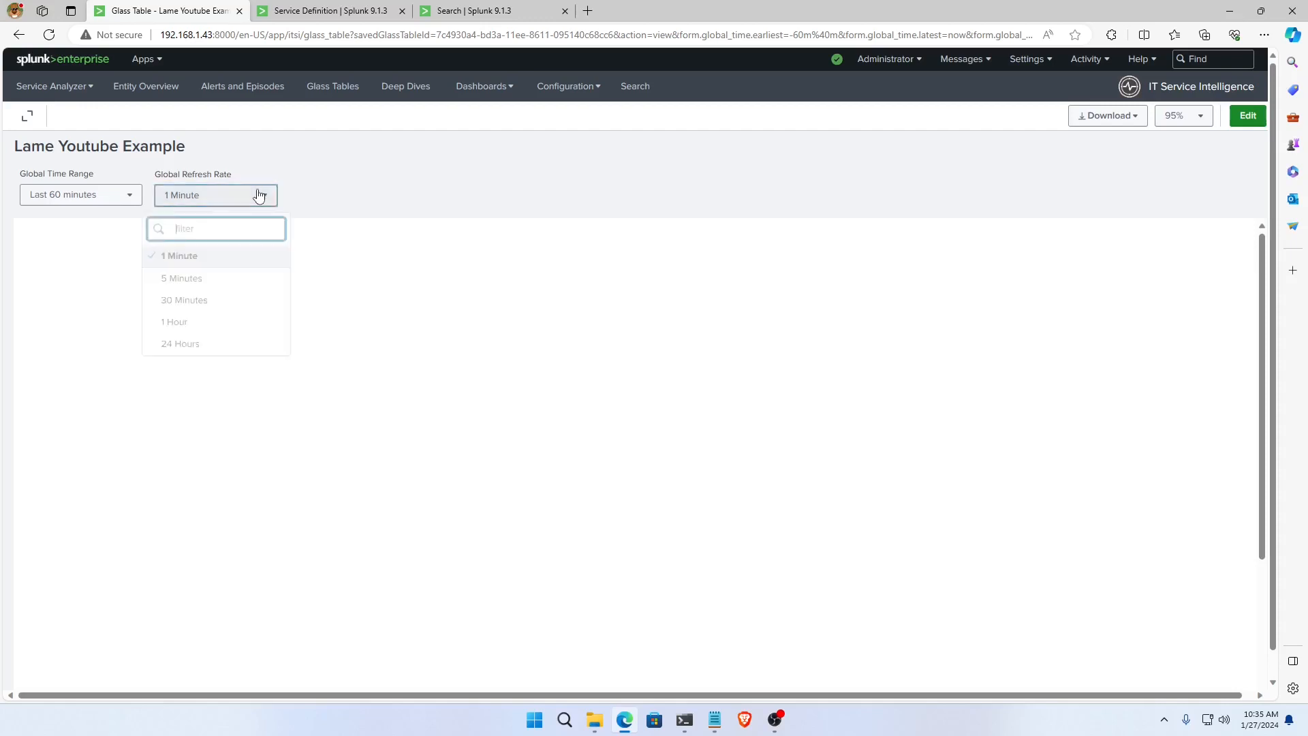
click(344, 186)
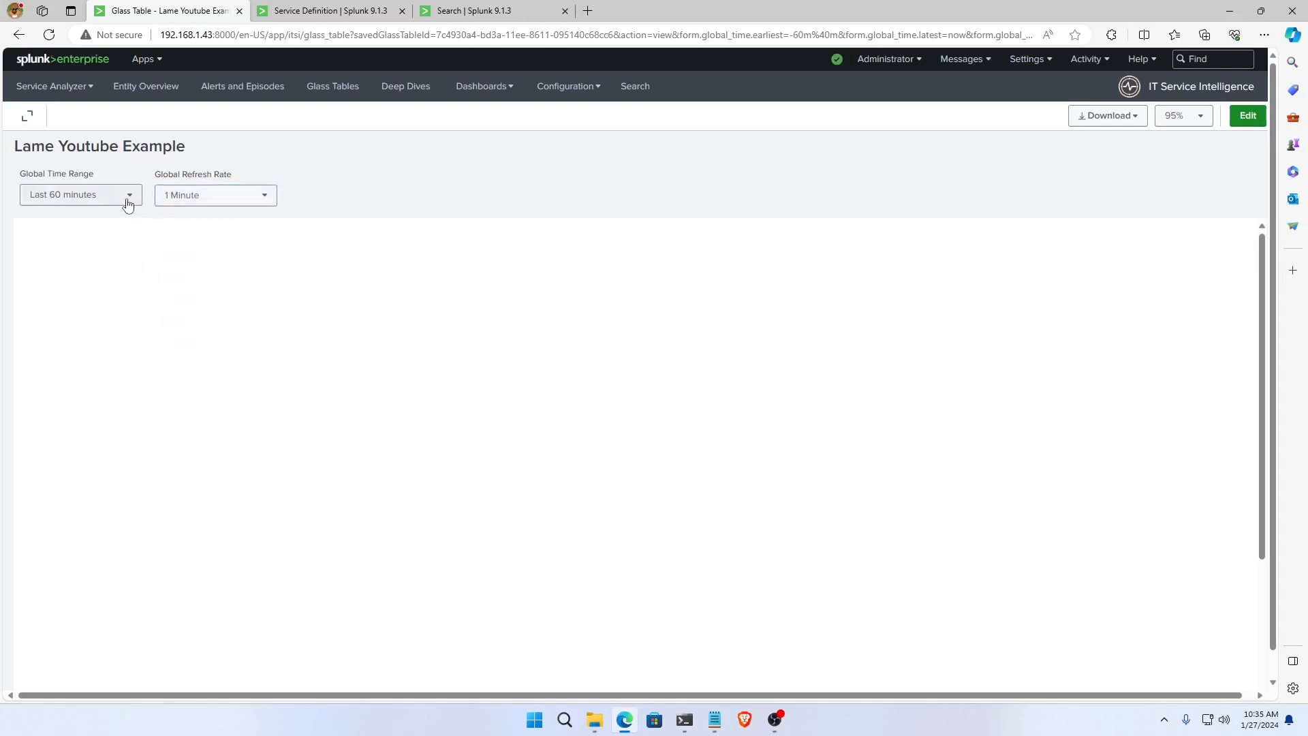
click(227, 199)
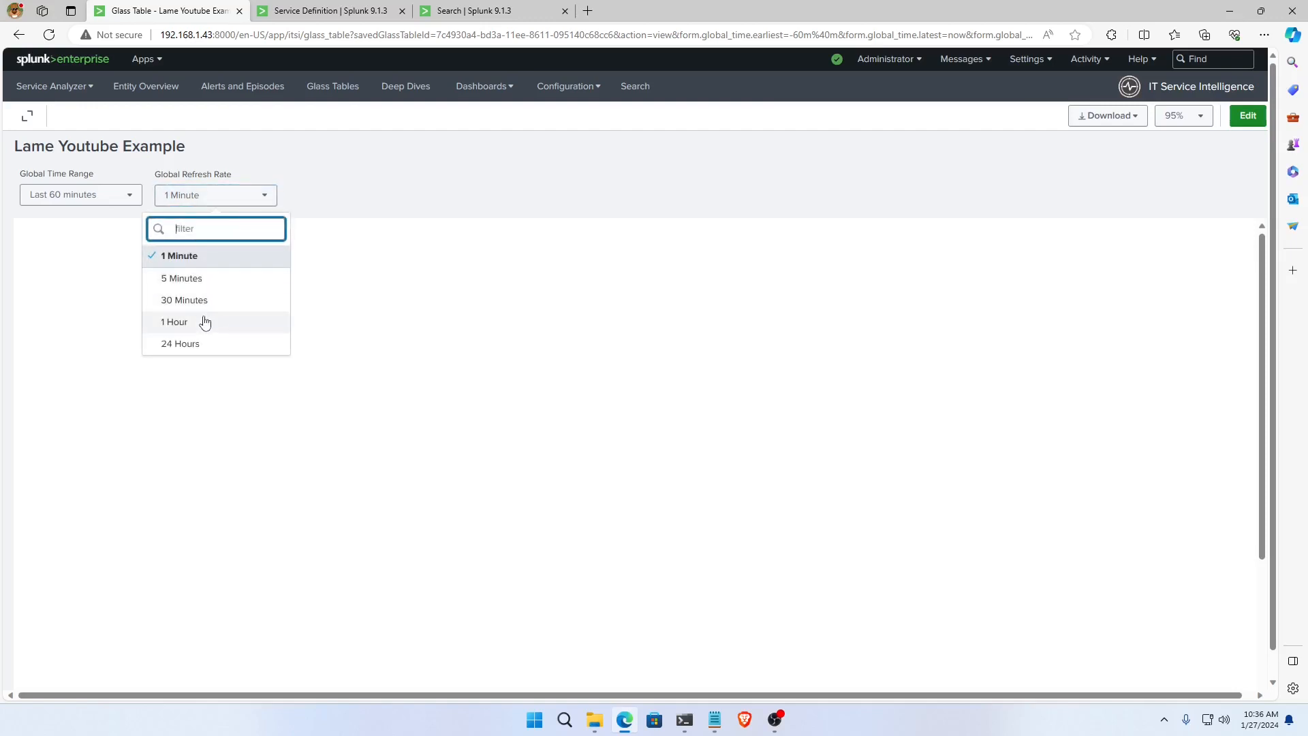
click(262, 195)
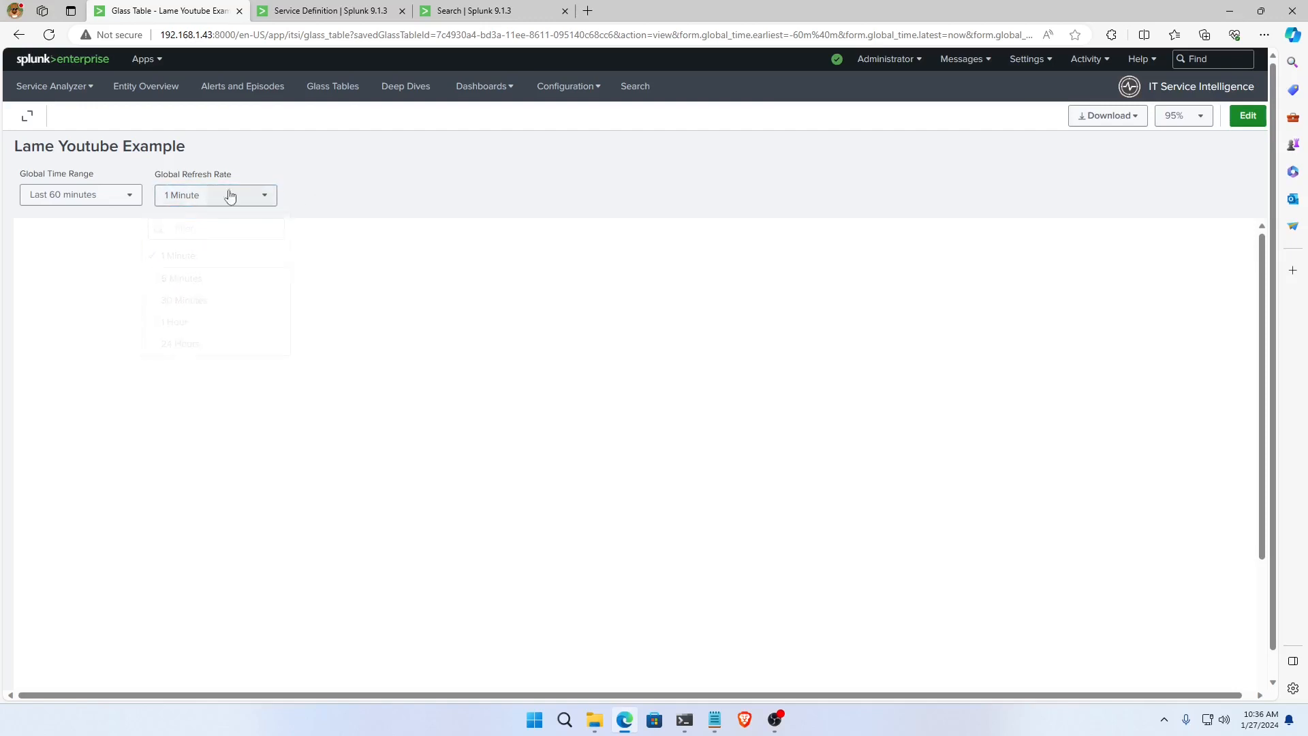
click(132, 203)
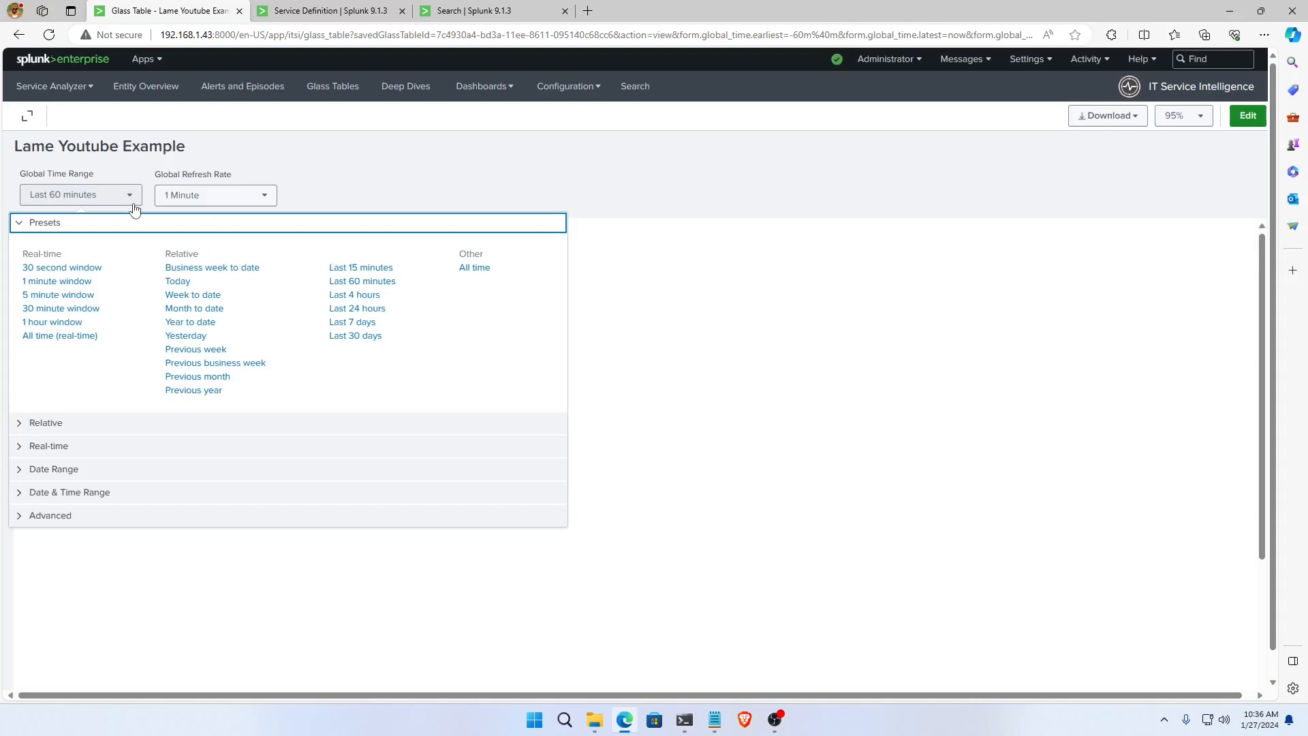
click(411, 195)
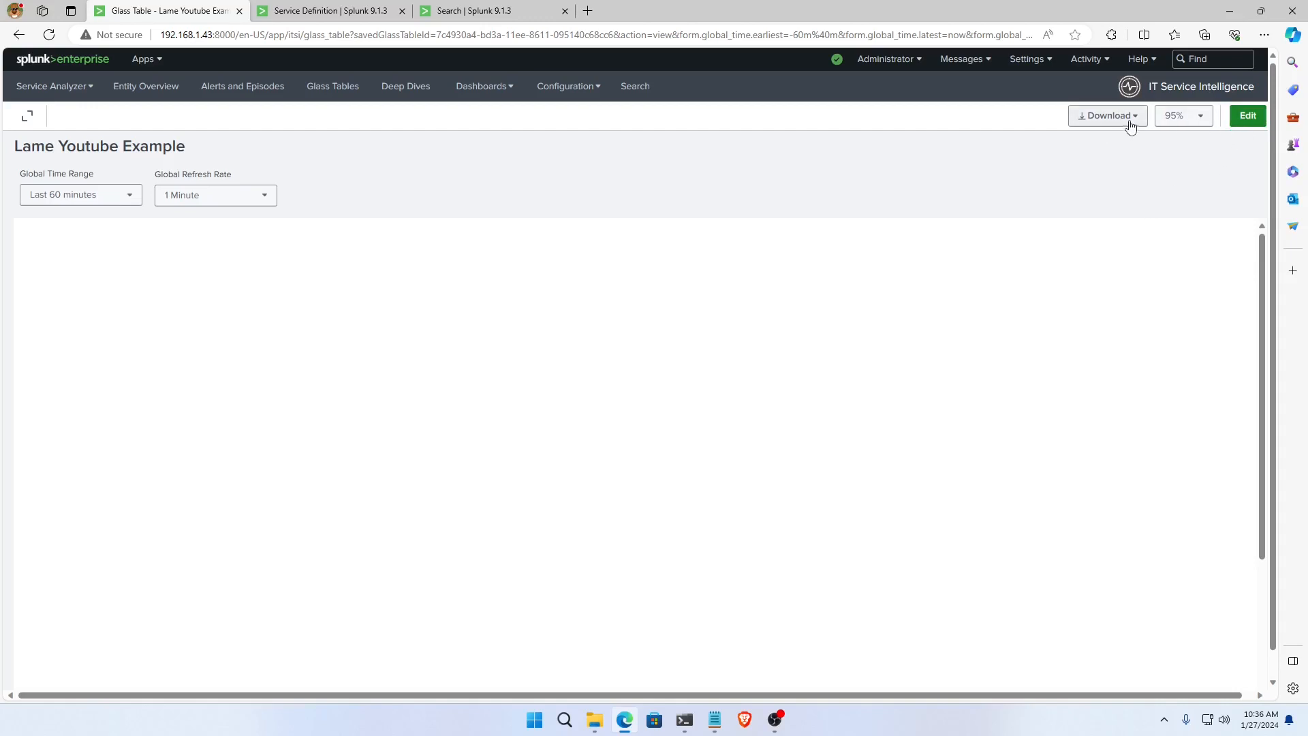
Preview the empty glass table at Fit, 25% and Auto zoom, and in full screen.
click(1197, 117)
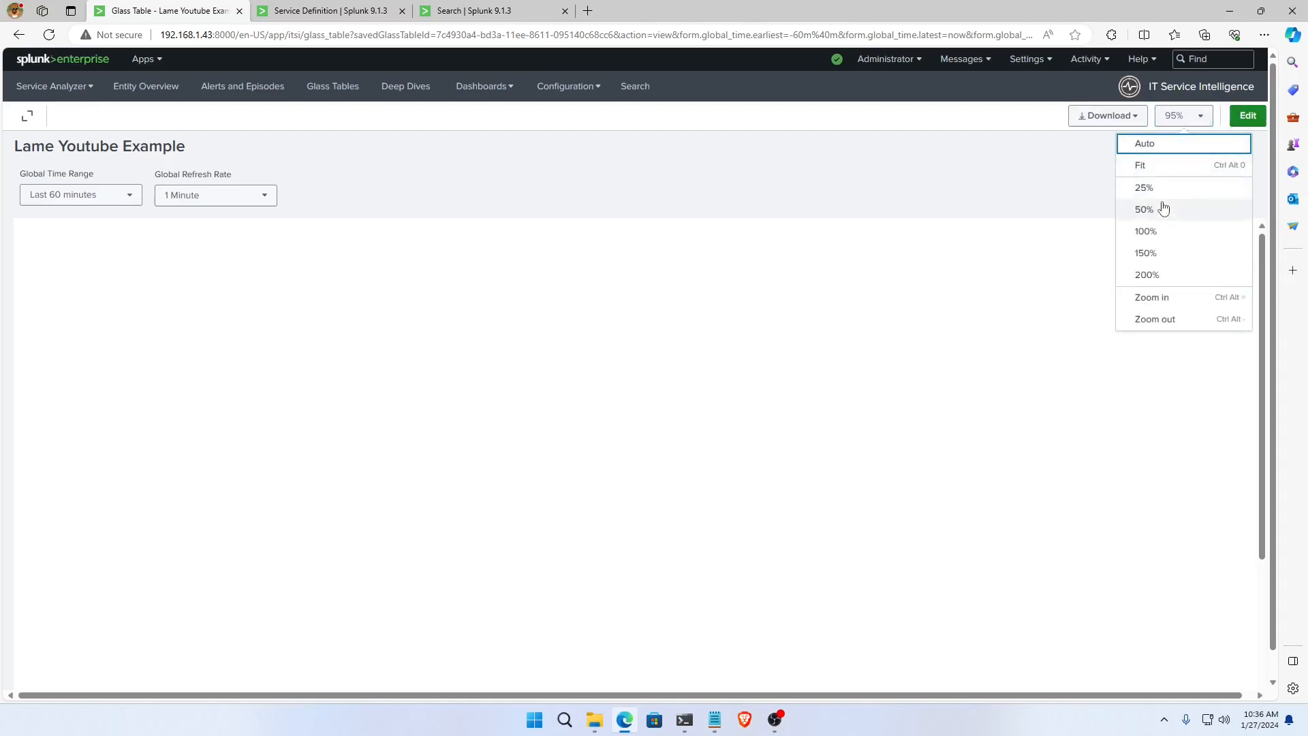
click(1162, 165)
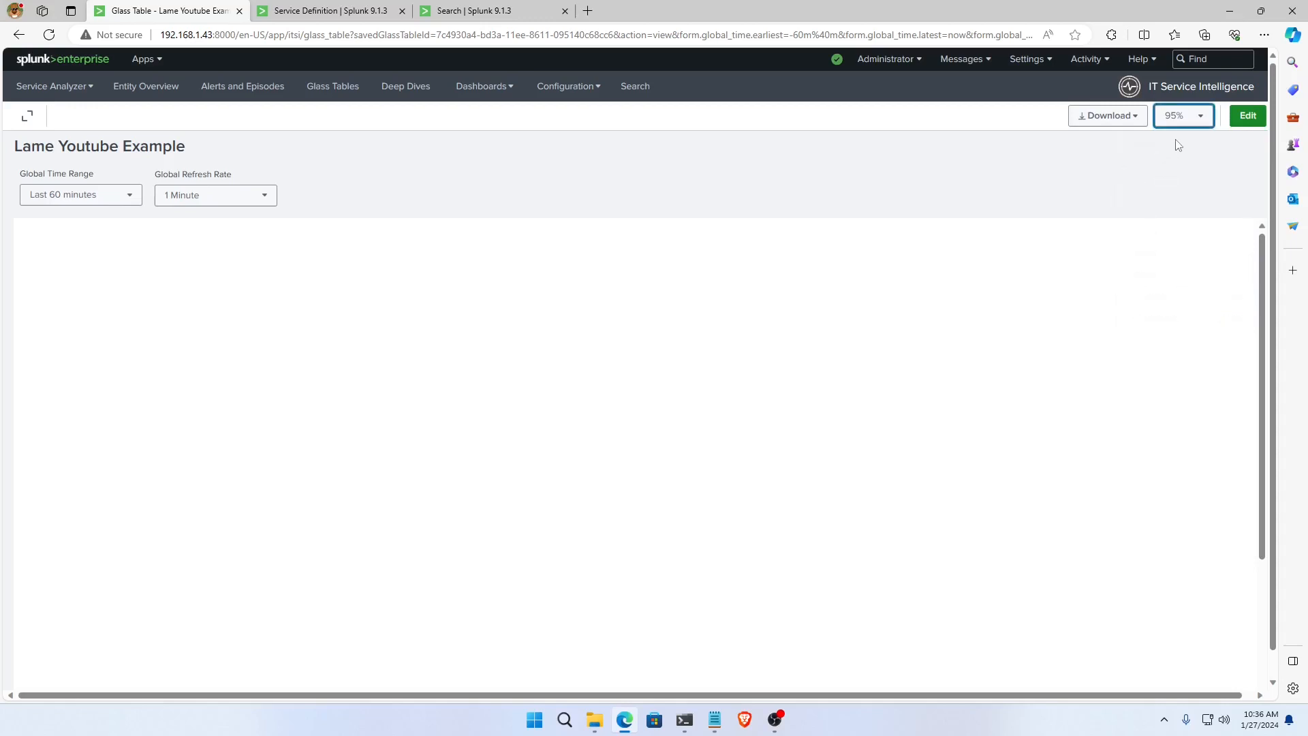
click(1184, 117)
click(1134, 152)
click(1174, 191)
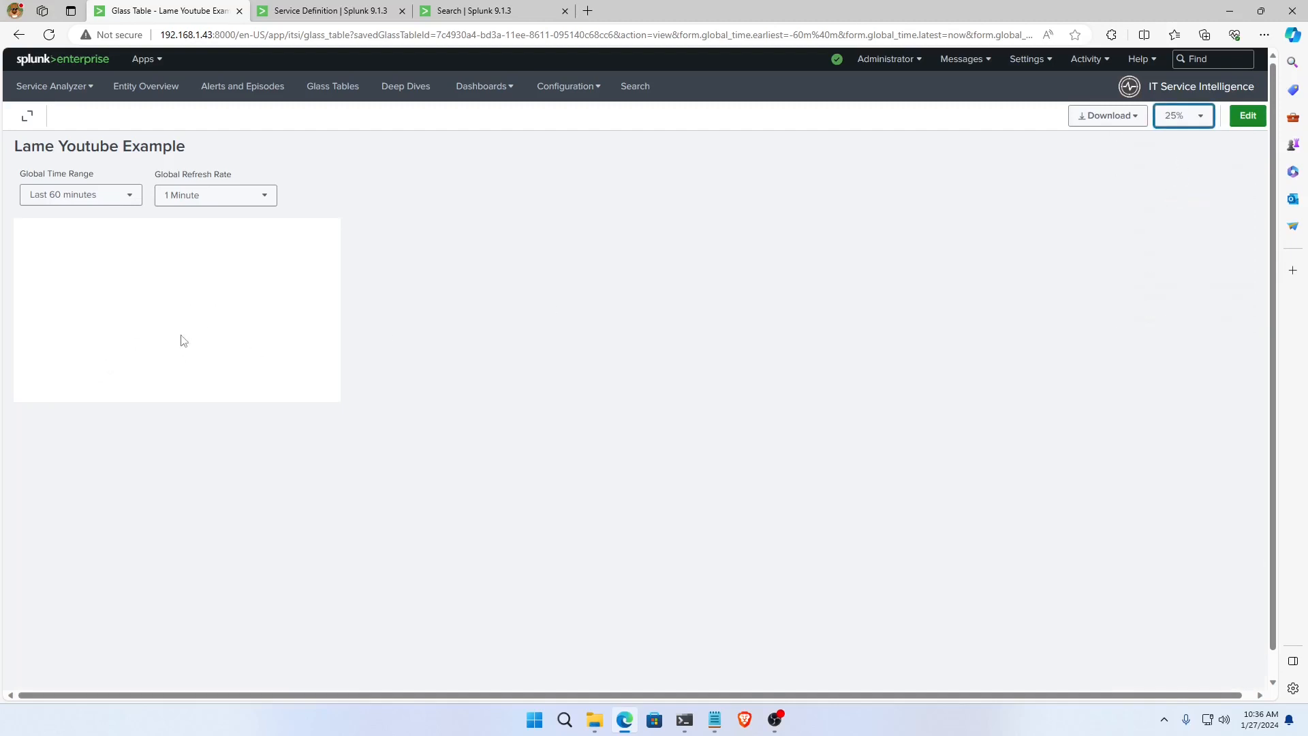
click(1184, 116)
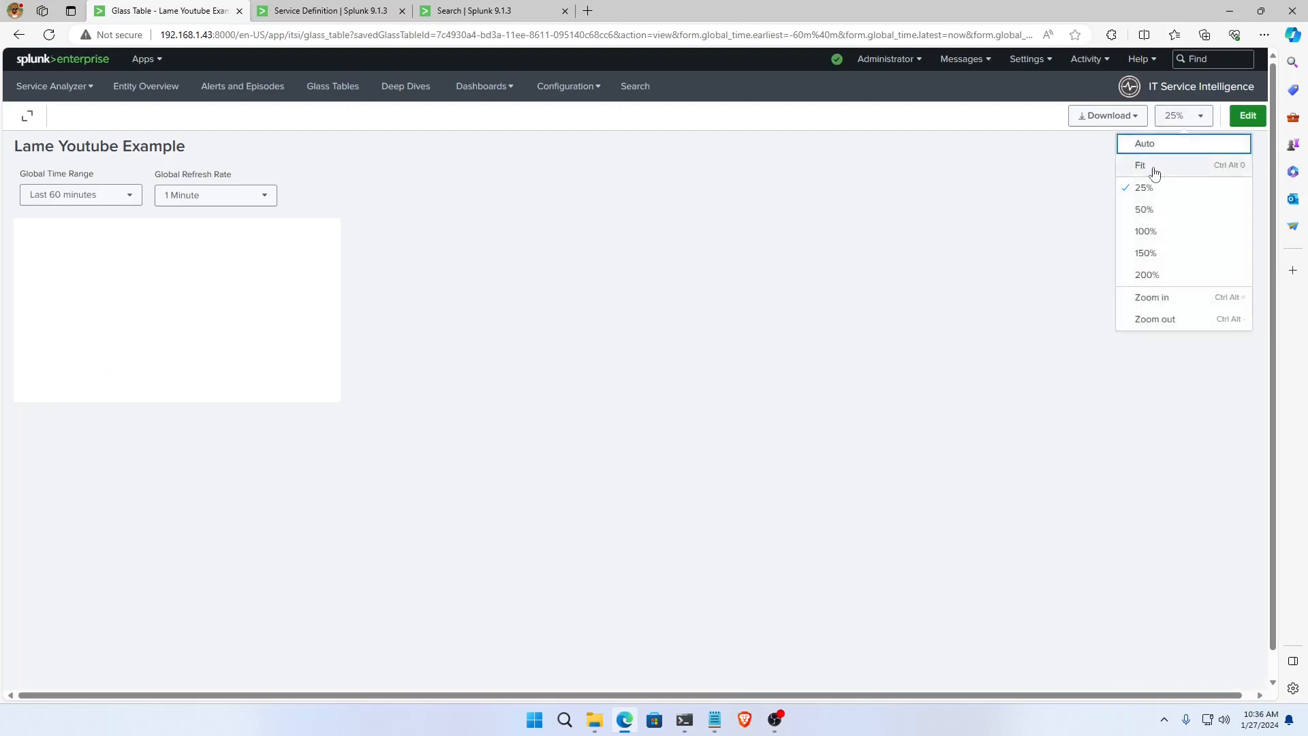
click(1139, 145)
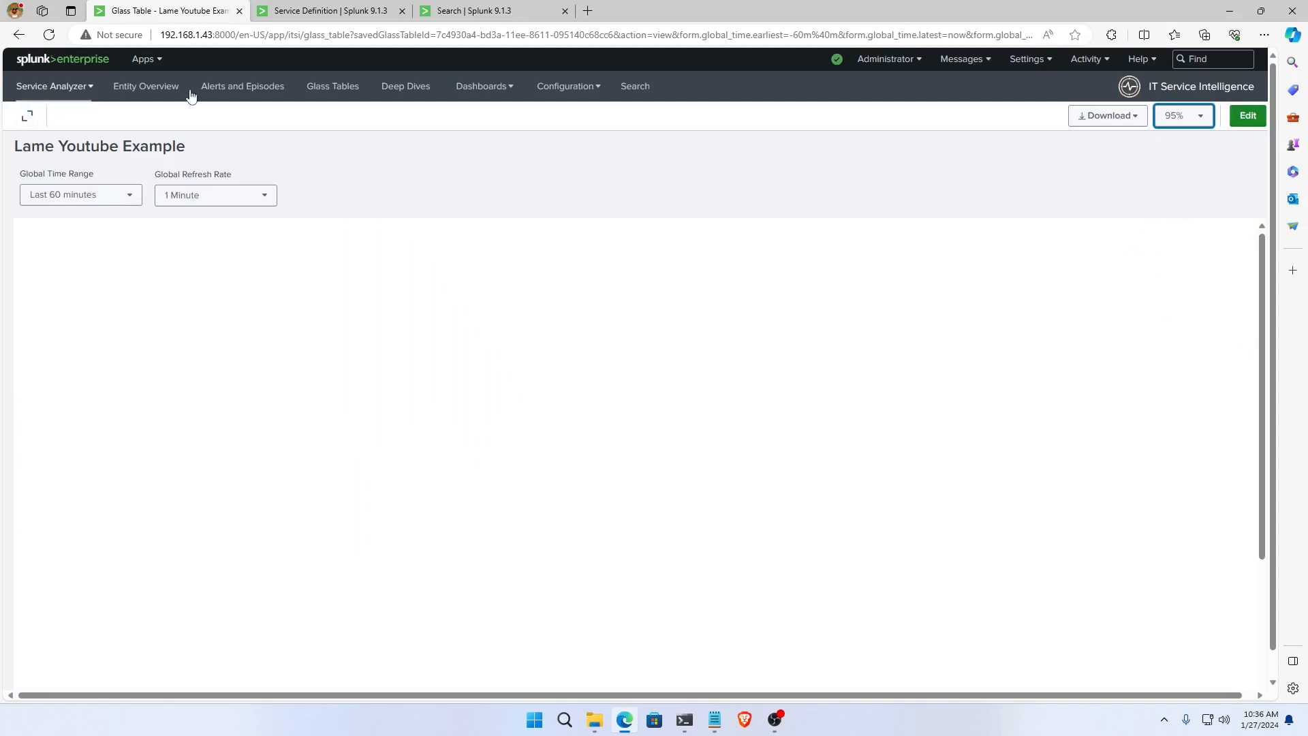
click(27, 116)
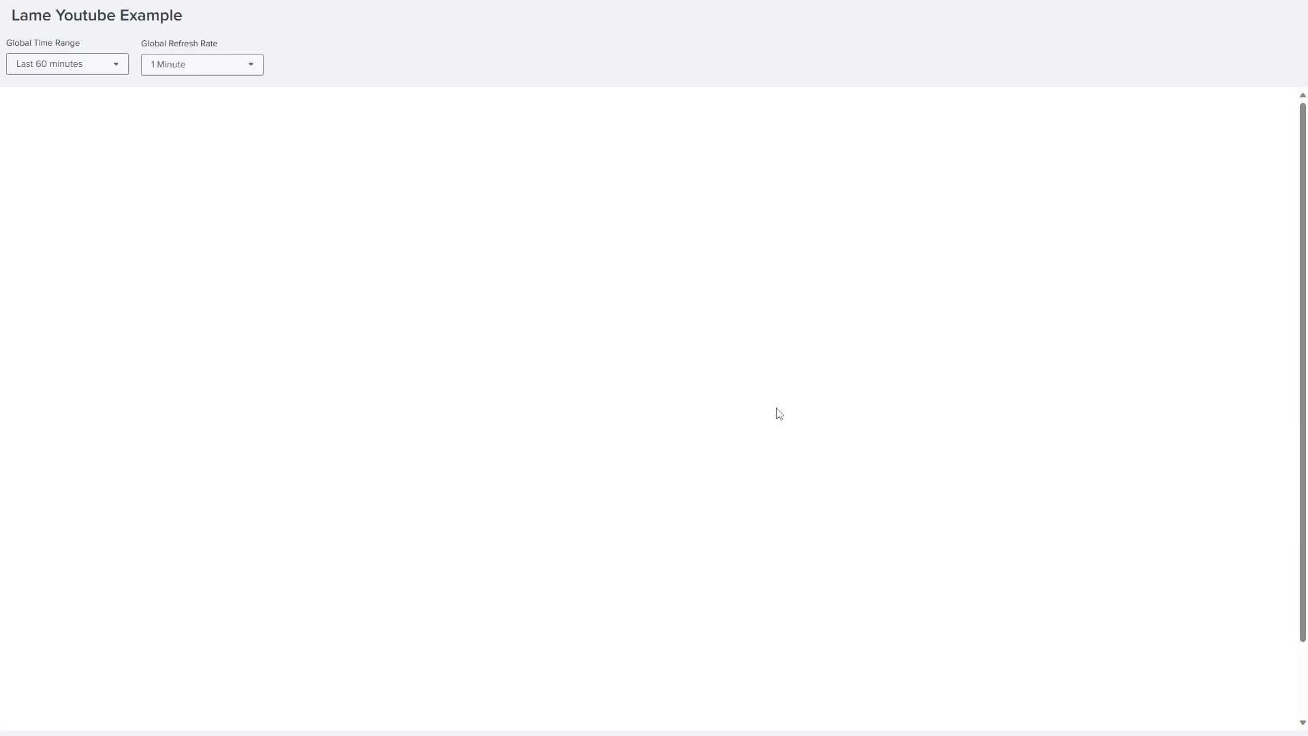
key(Escape)
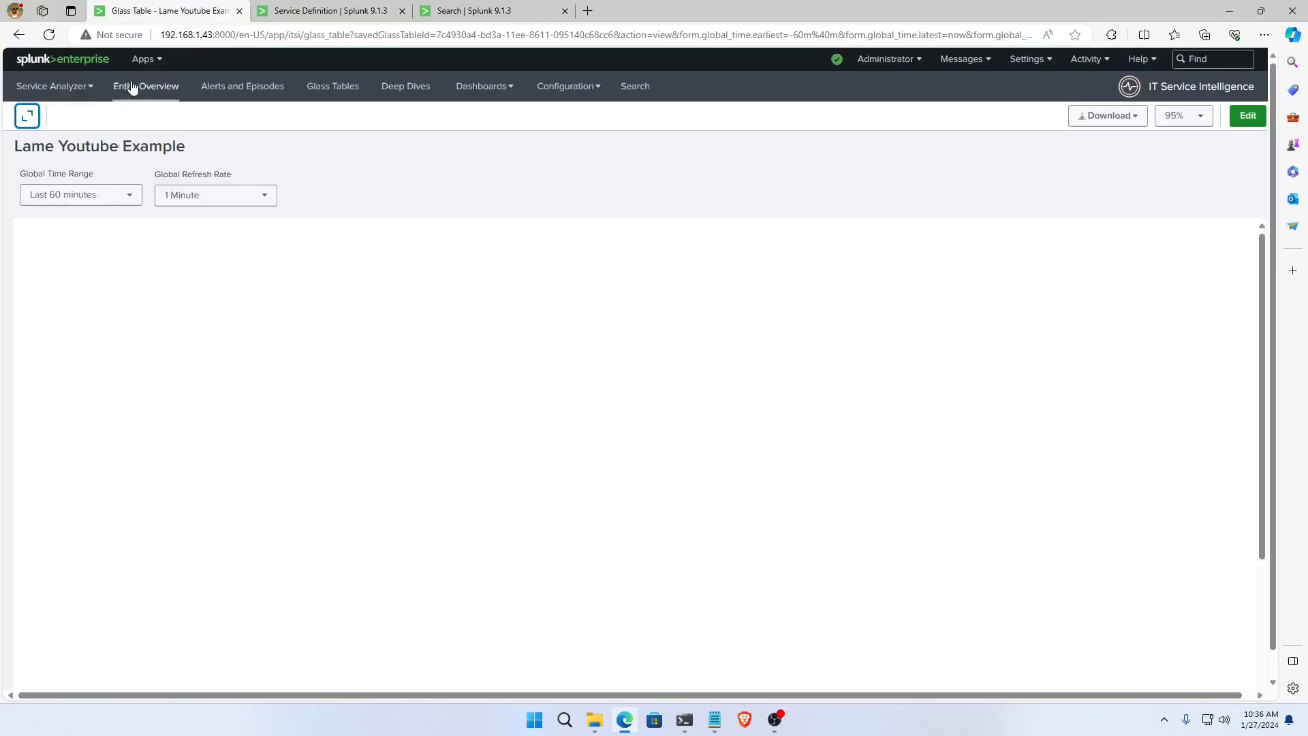
Switch the glass table to edit mode and review the Global Refresh Rate input's configuration and source code.
click(1247, 116)
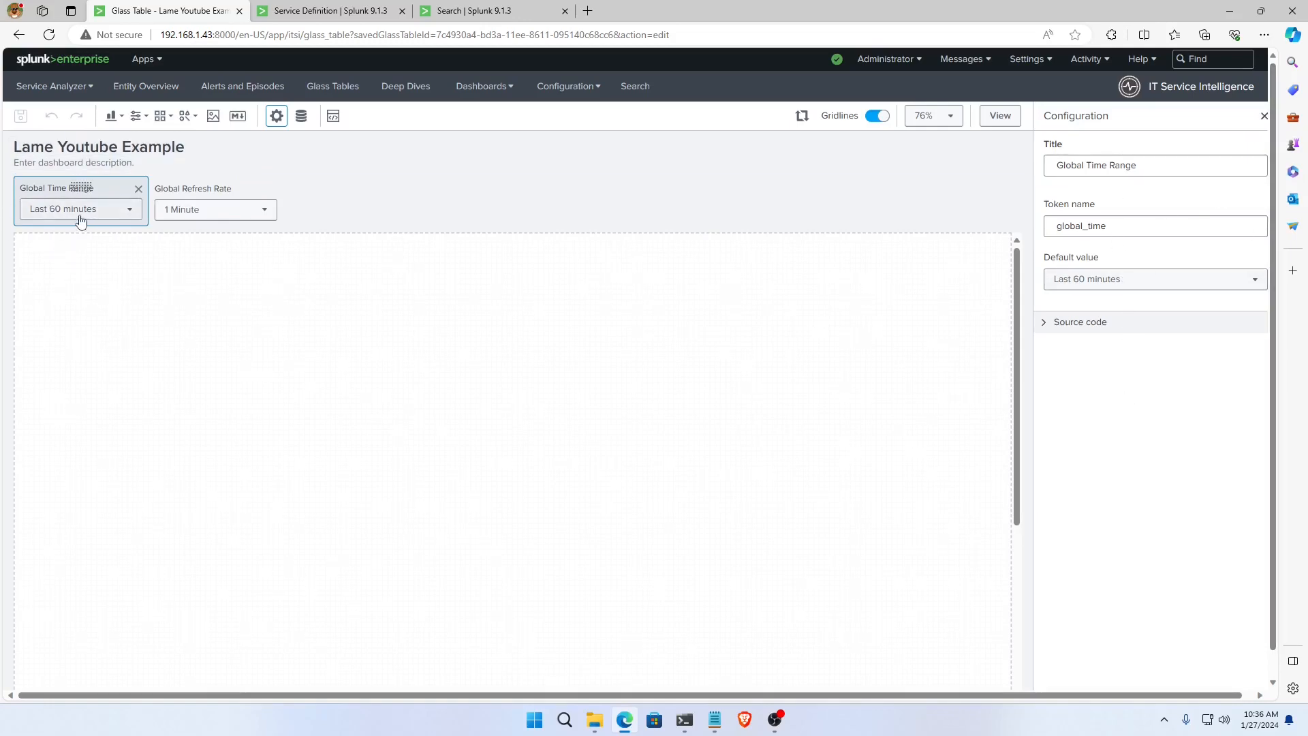
click(213, 203)
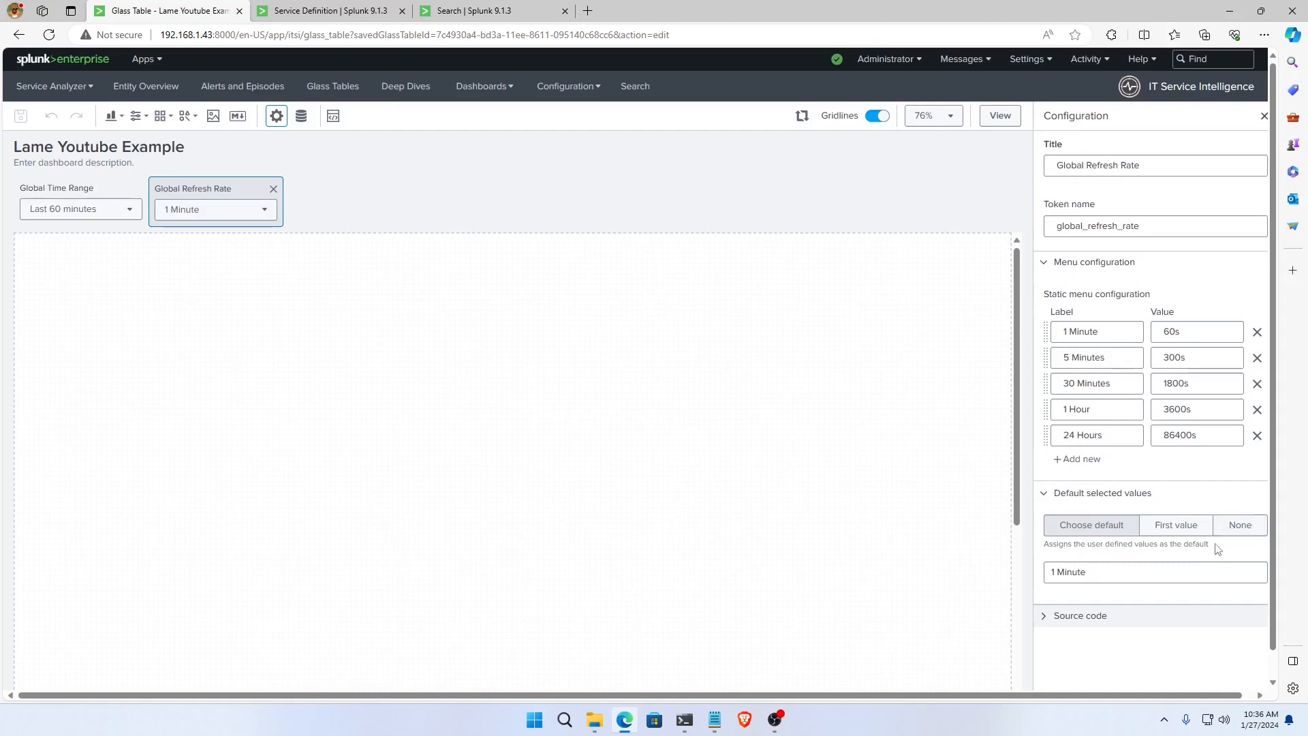
click(1110, 621)
scroll(1169, 647, down, 3)
scroll(1168, 656, down, 3)
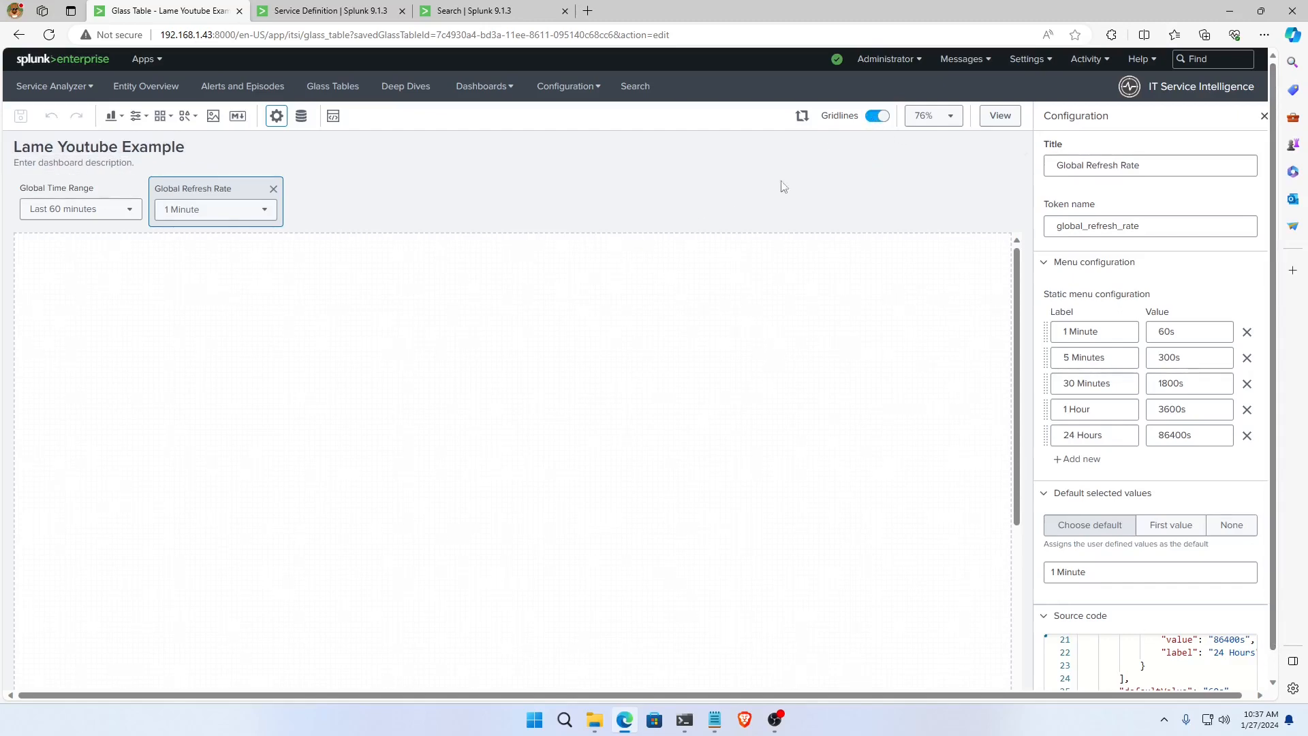
click(875, 118)
Add a Single Value Radial visualization to the canvas and place it at about X 540, Y 160.
click(120, 117)
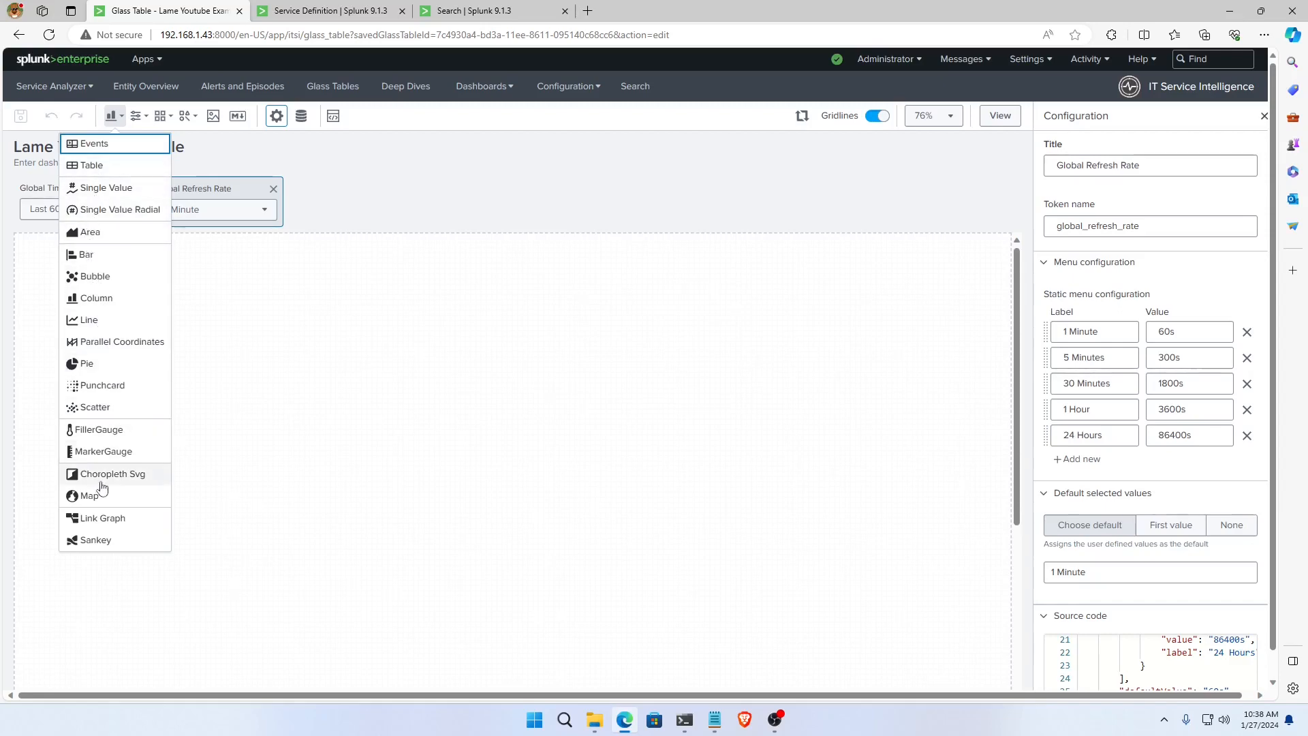
click(127, 217)
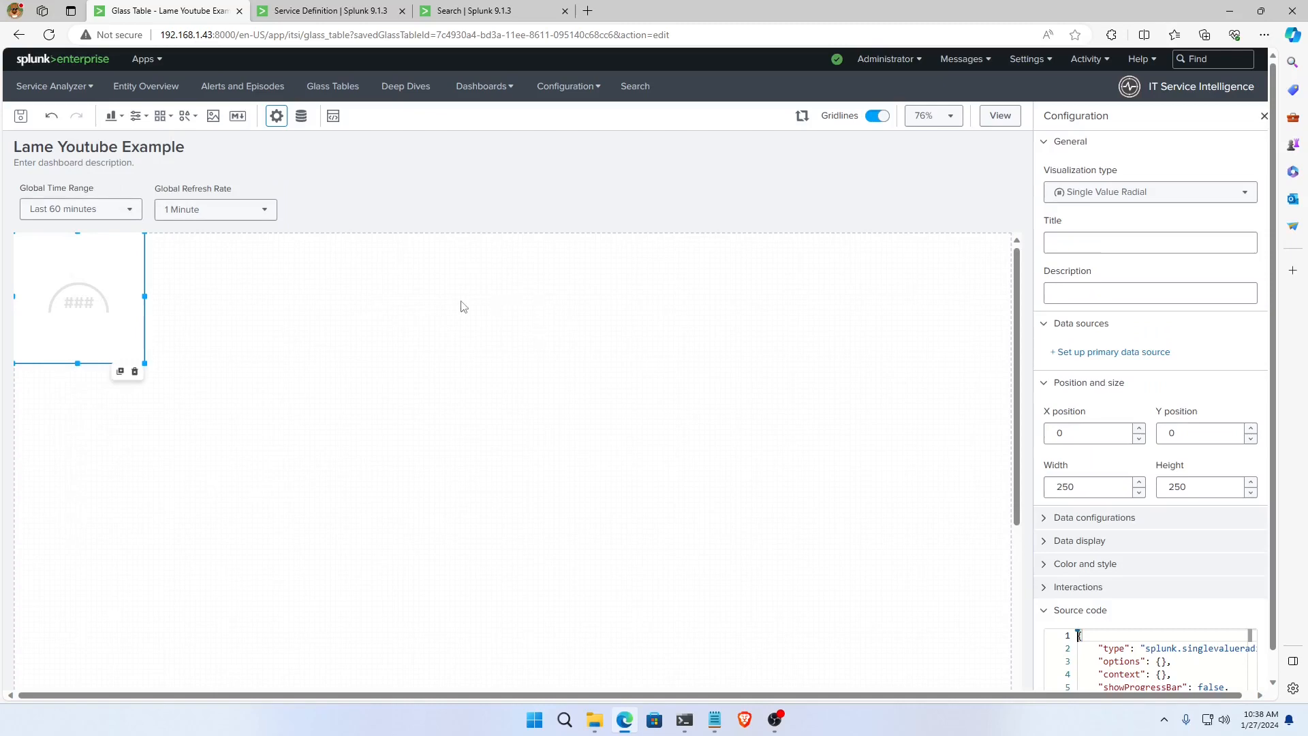
drag(139, 320, 418, 428)
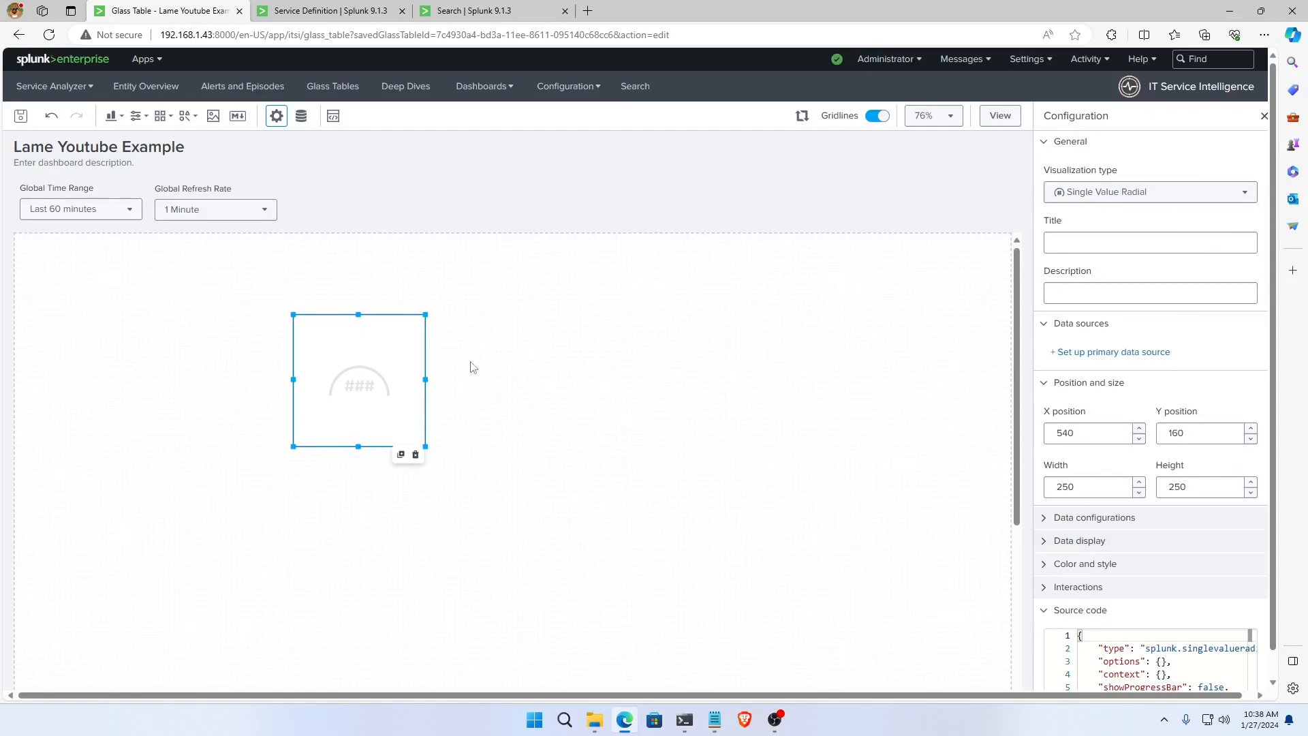
click(117, 148)
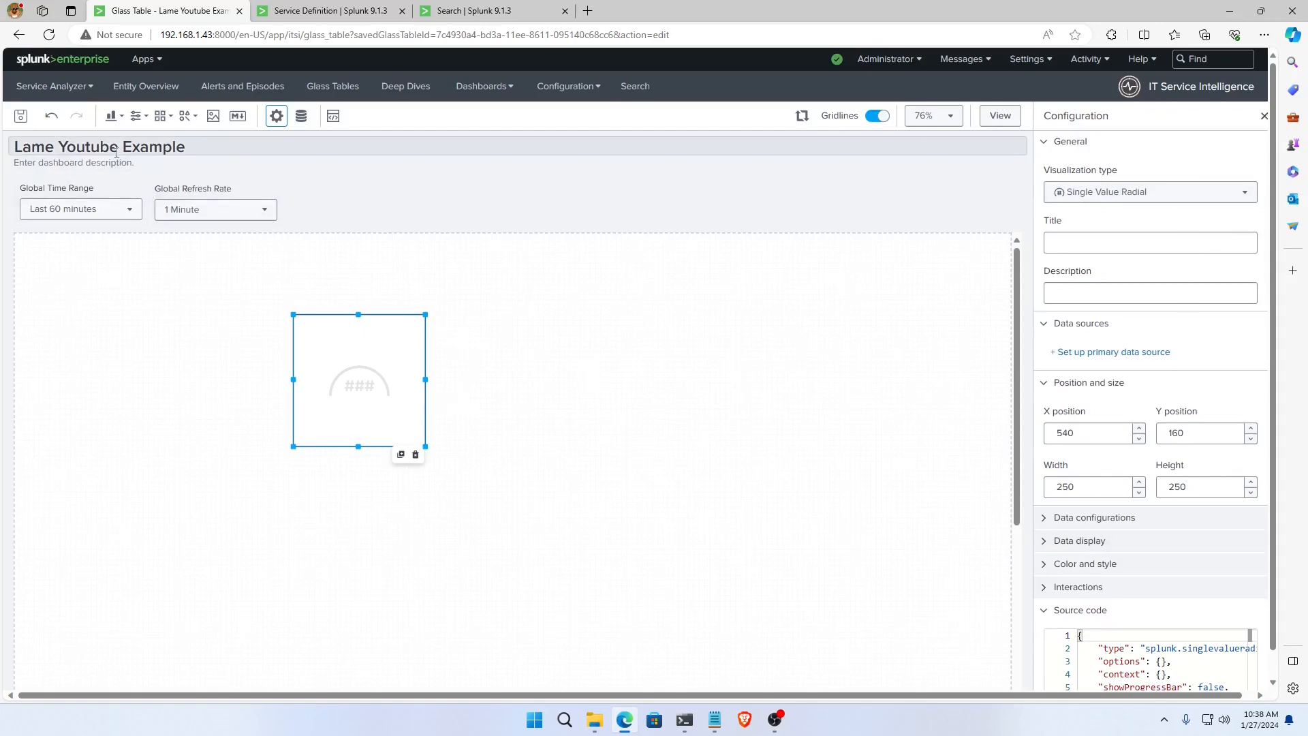
click(385, 195)
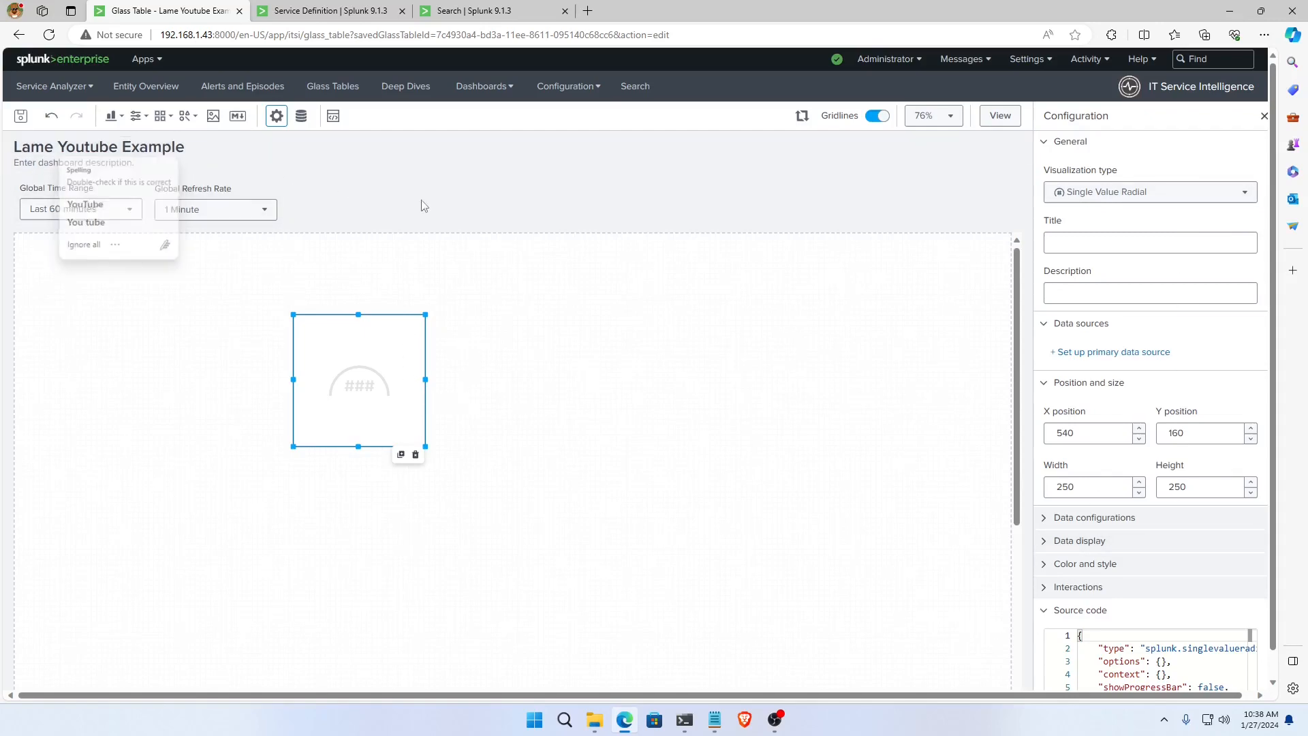
click(558, 291)
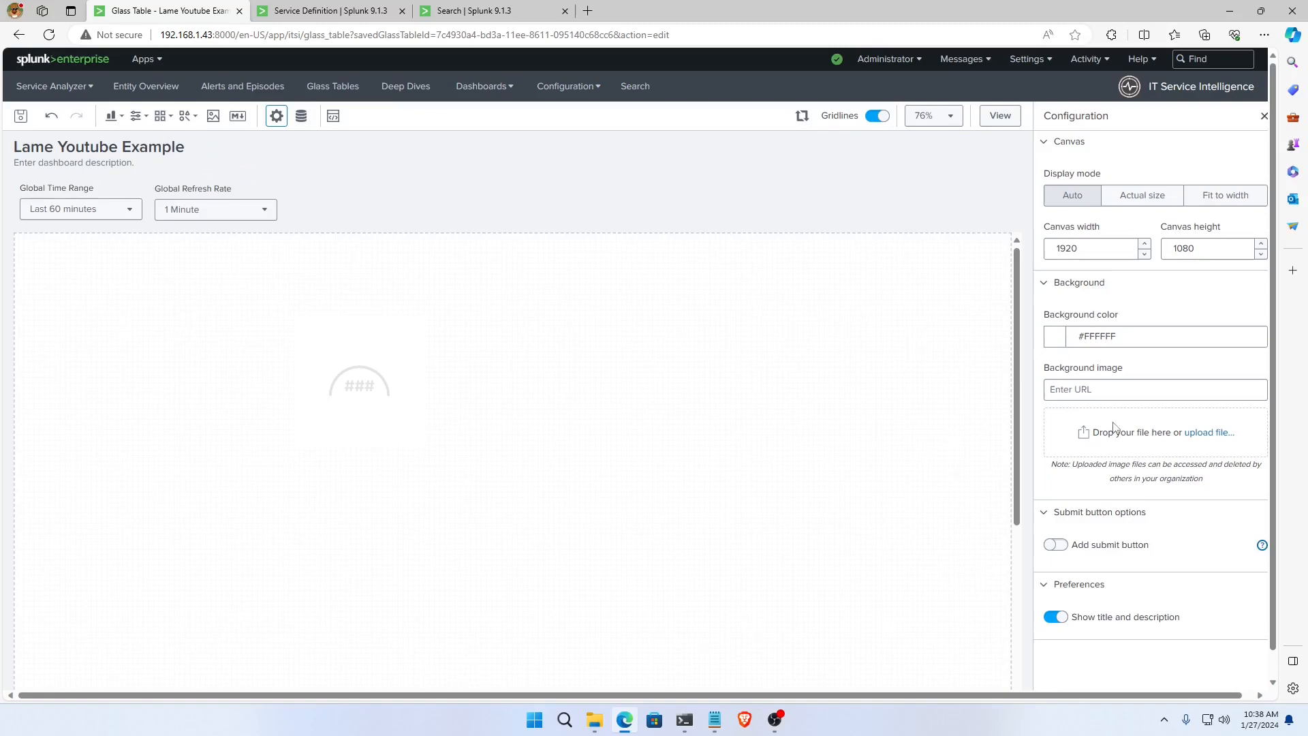
Try hiding the glass table's title and description, and restore their display.
scroll(1156, 387, down, 1)
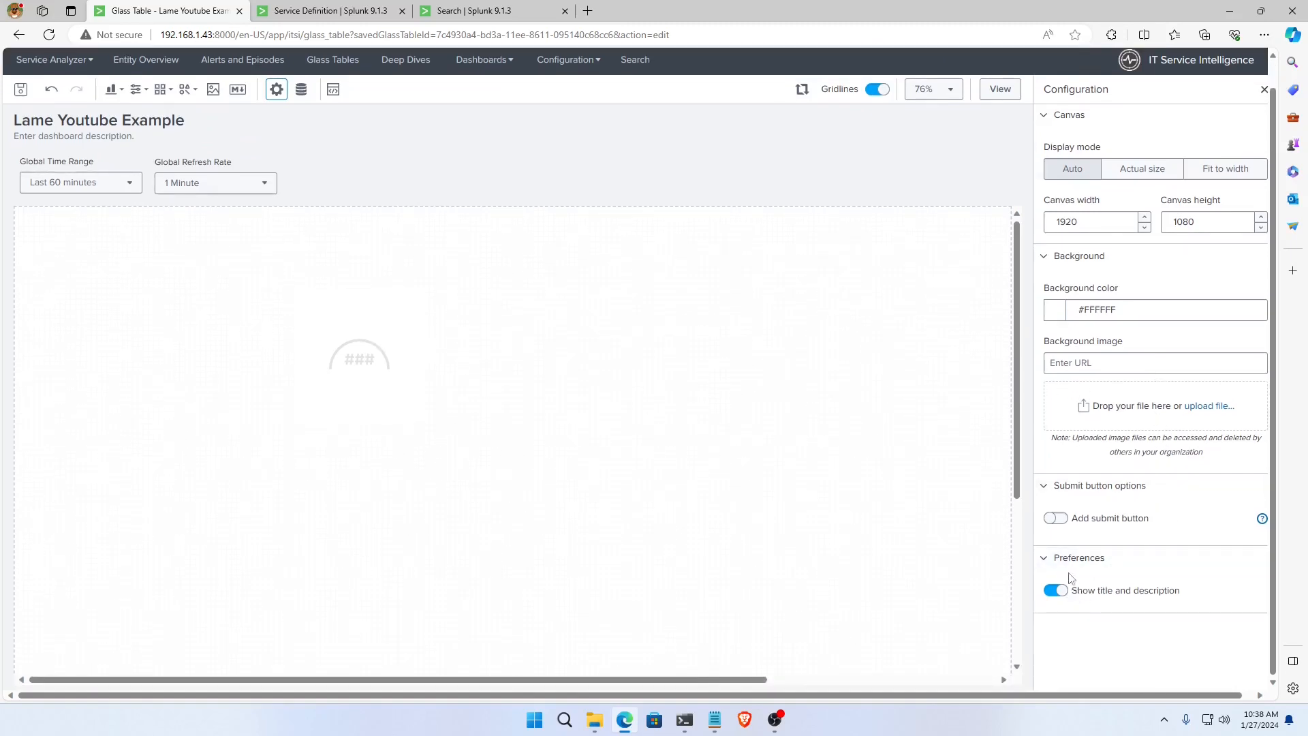
click(1050, 595)
click(1058, 597)
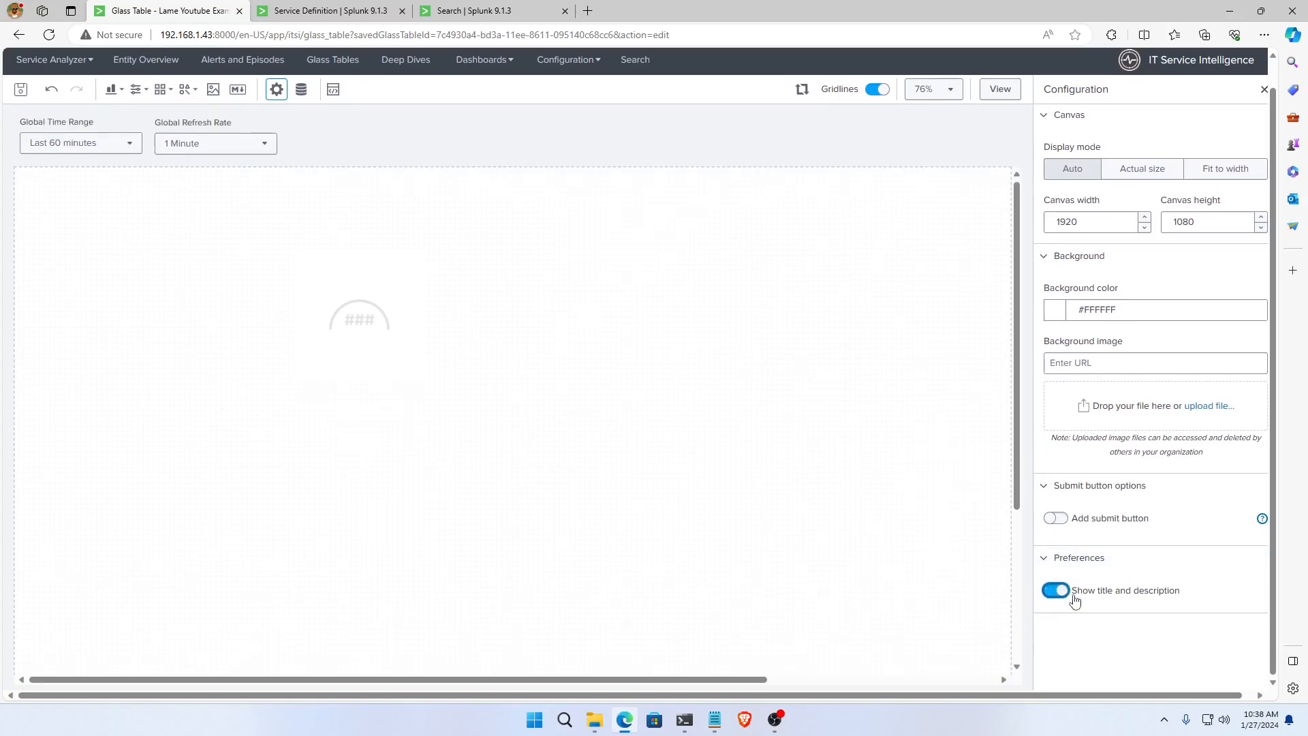
click(1122, 595)
click(1123, 597)
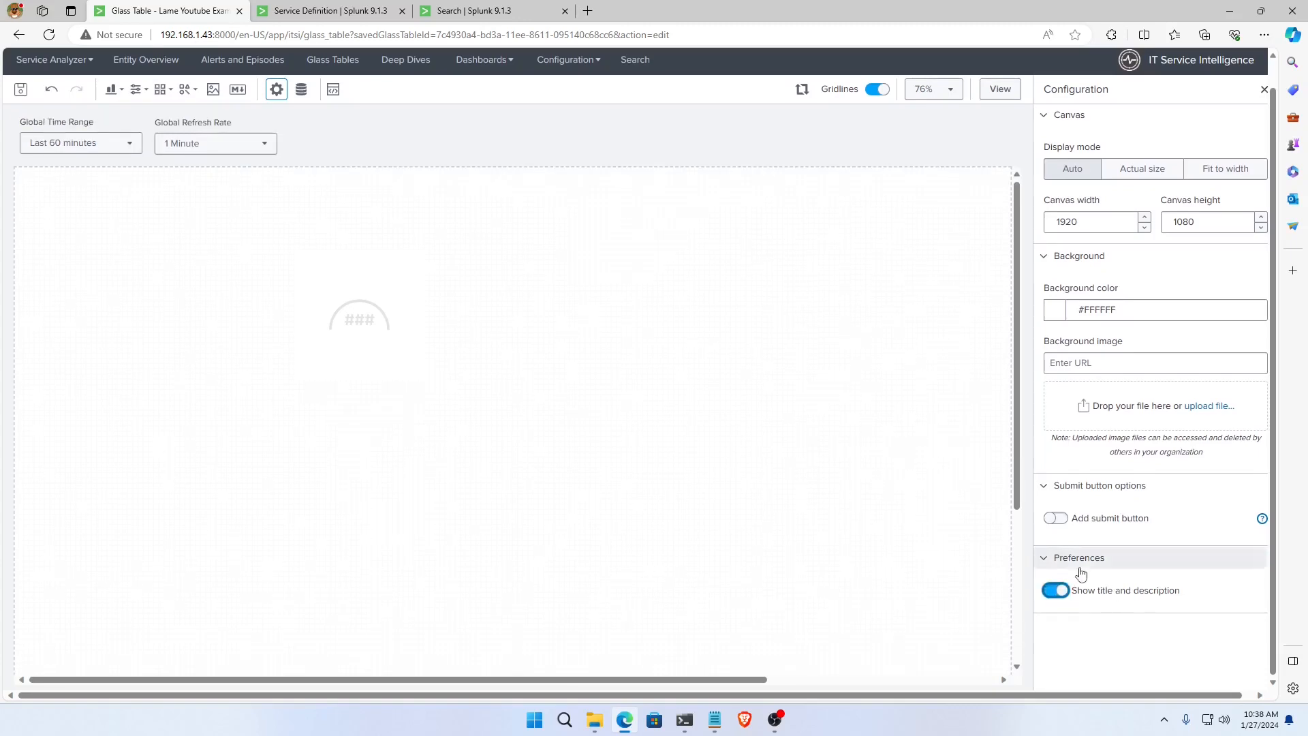
click(1071, 559)
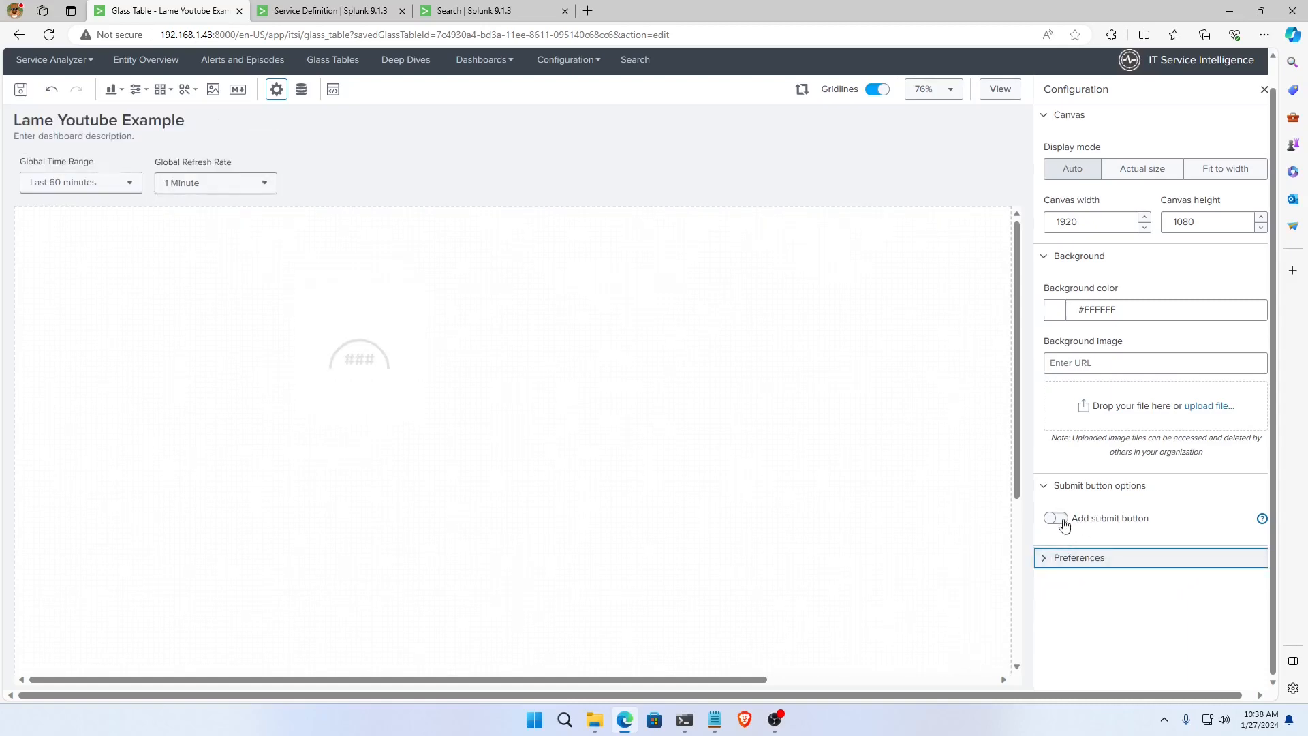
Try adding a submit button with its submit on initial dashboard load option, and remove the button again.
click(1060, 520)
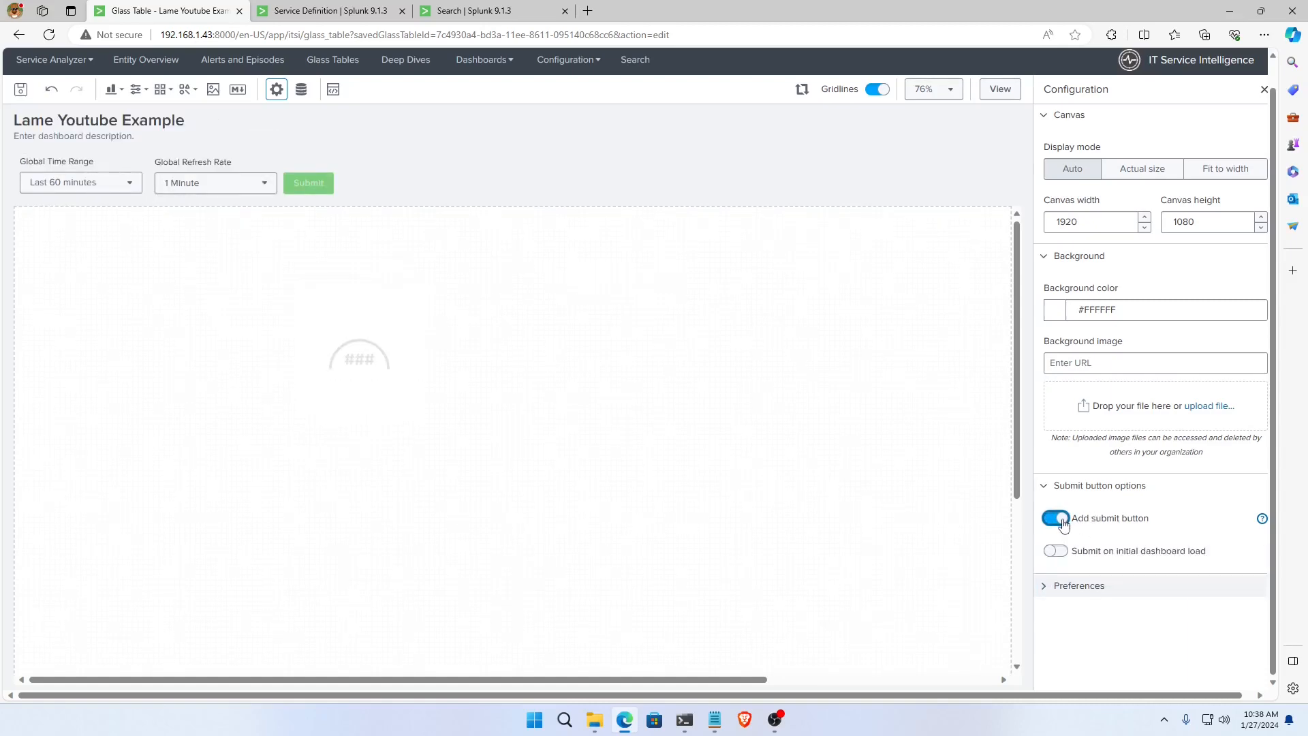
click(1065, 554)
click(1065, 554)
click(1060, 526)
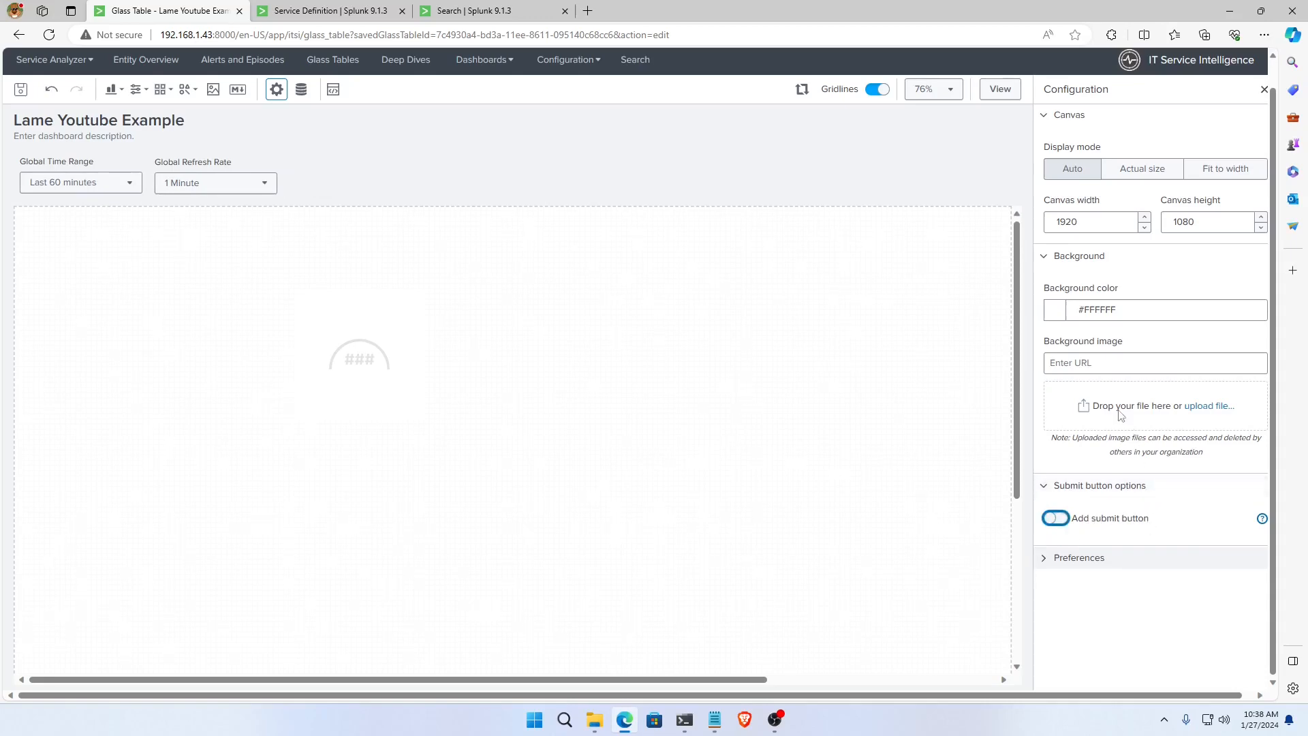
Set the canvas background color to blue #0877a6.
click(1074, 317)
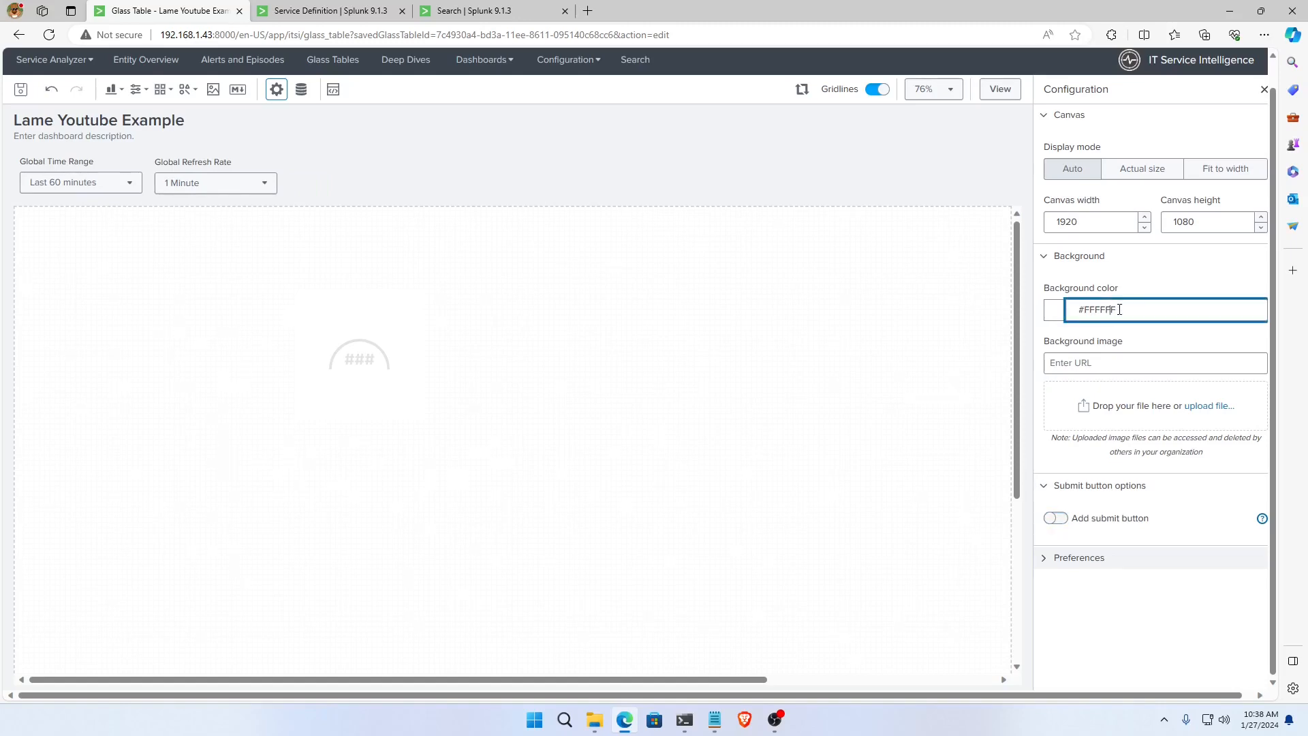
click(1055, 321)
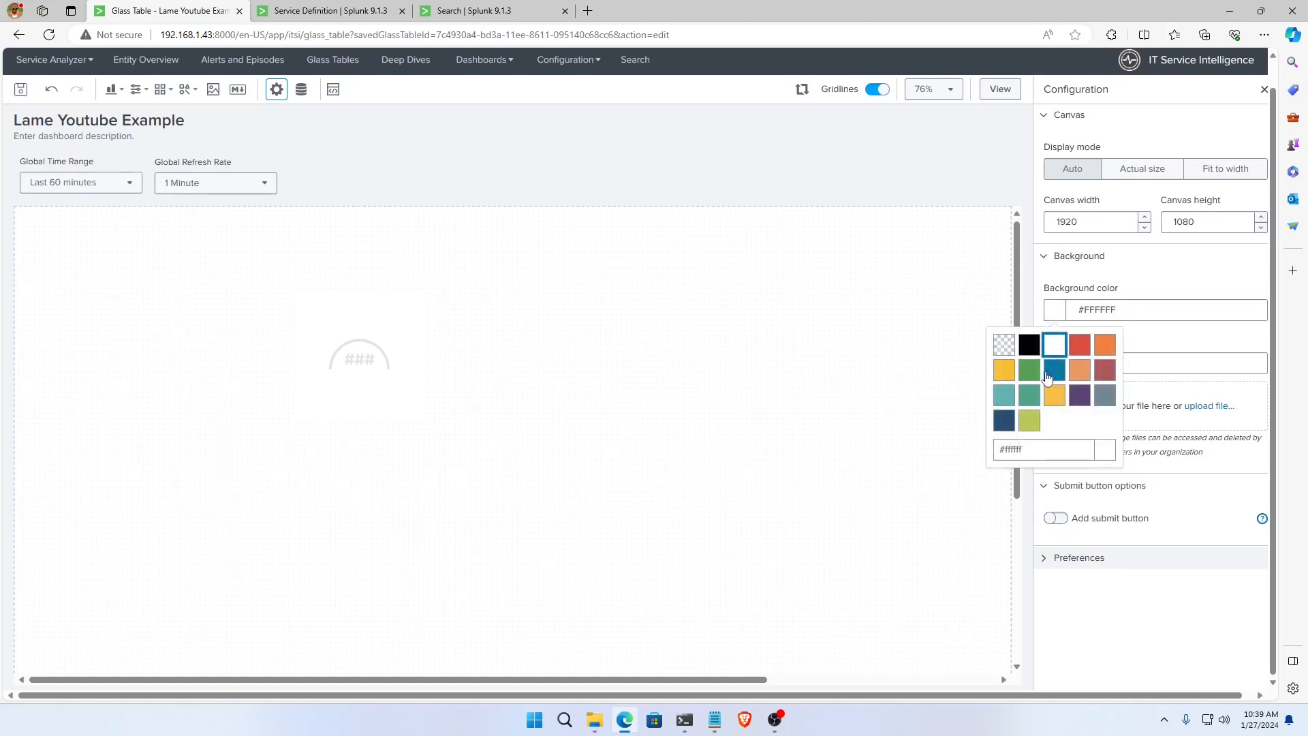
click(1054, 375)
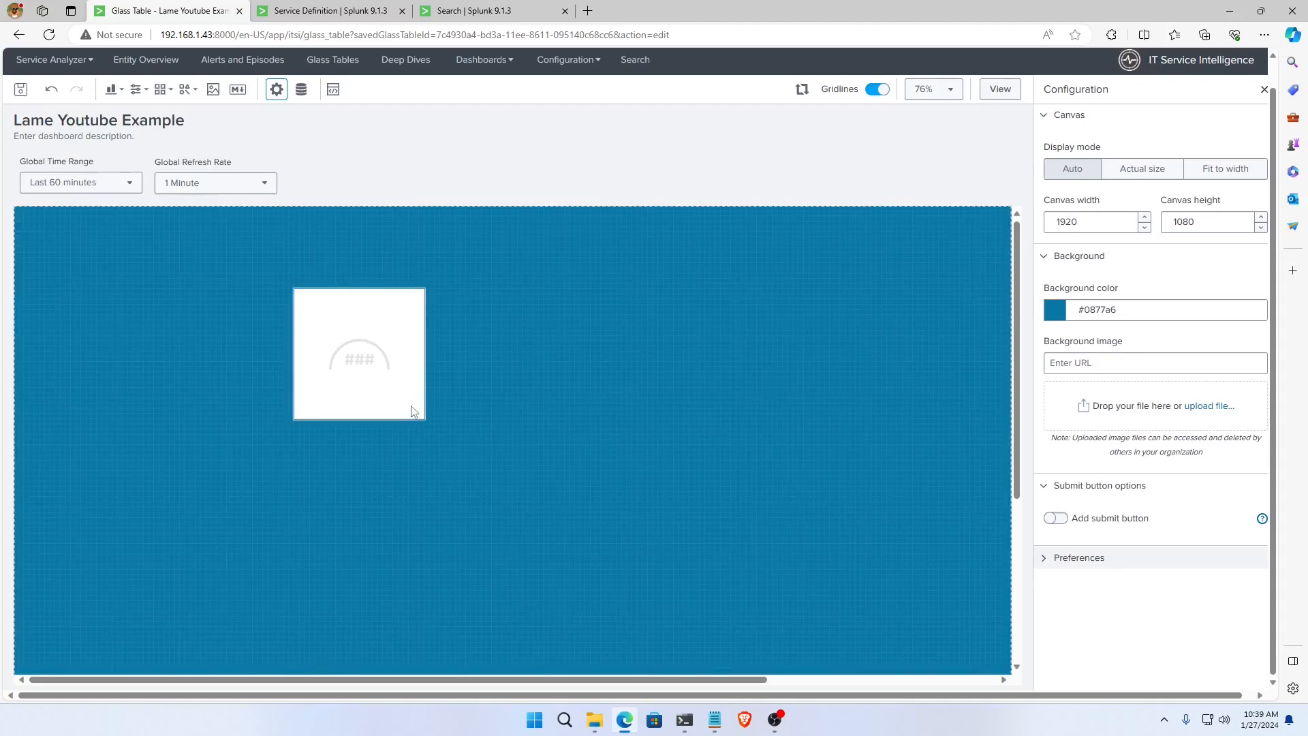
Move the radial visualization to X 730, Y 130 and set its background color to yellow #f8be44.
drag(397, 366, 497, 348)
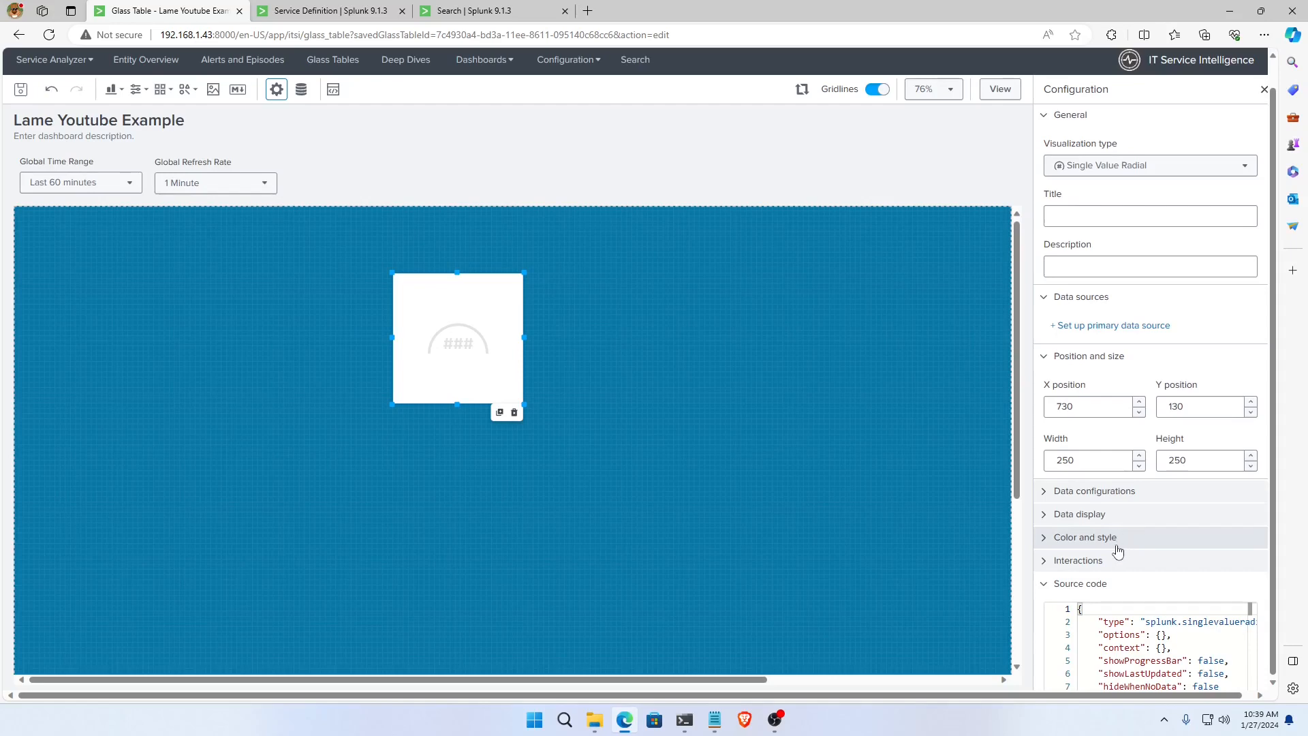
click(1044, 542)
scroll(1117, 565, down, 3)
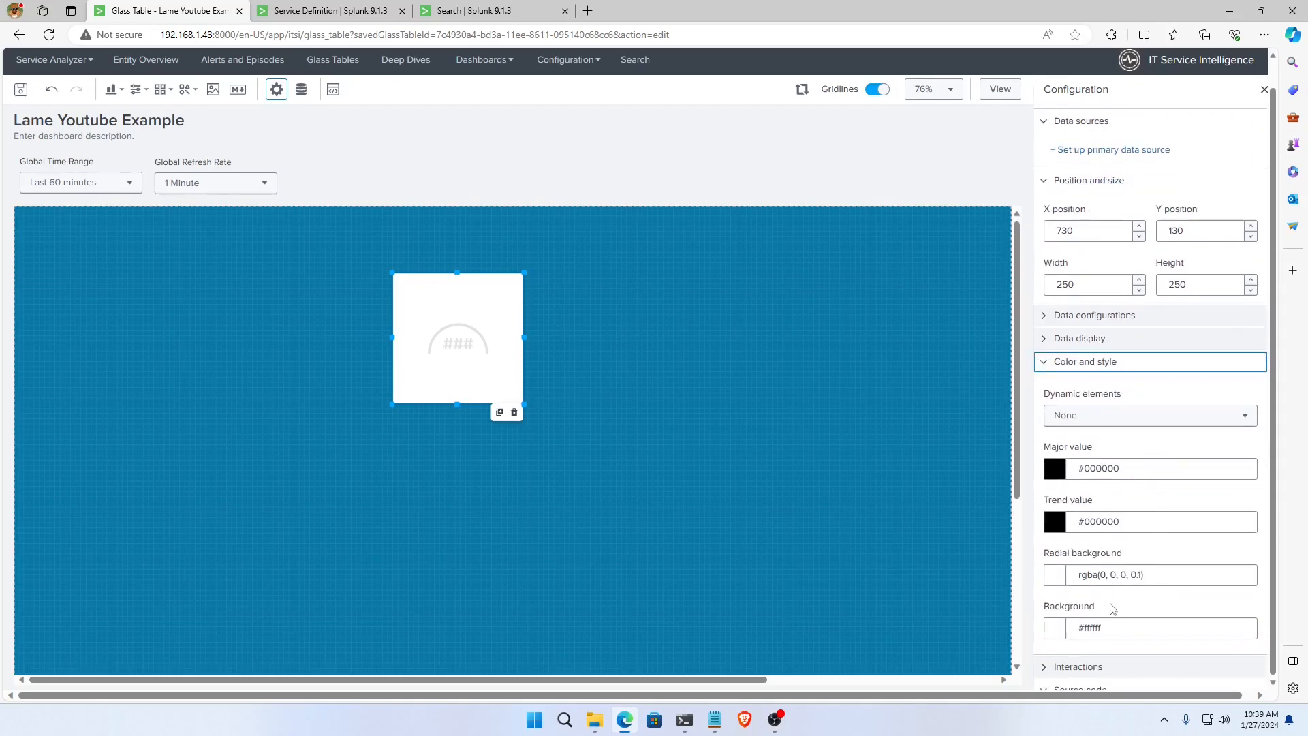
scroll(1111, 604, down, 2)
click(1054, 540)
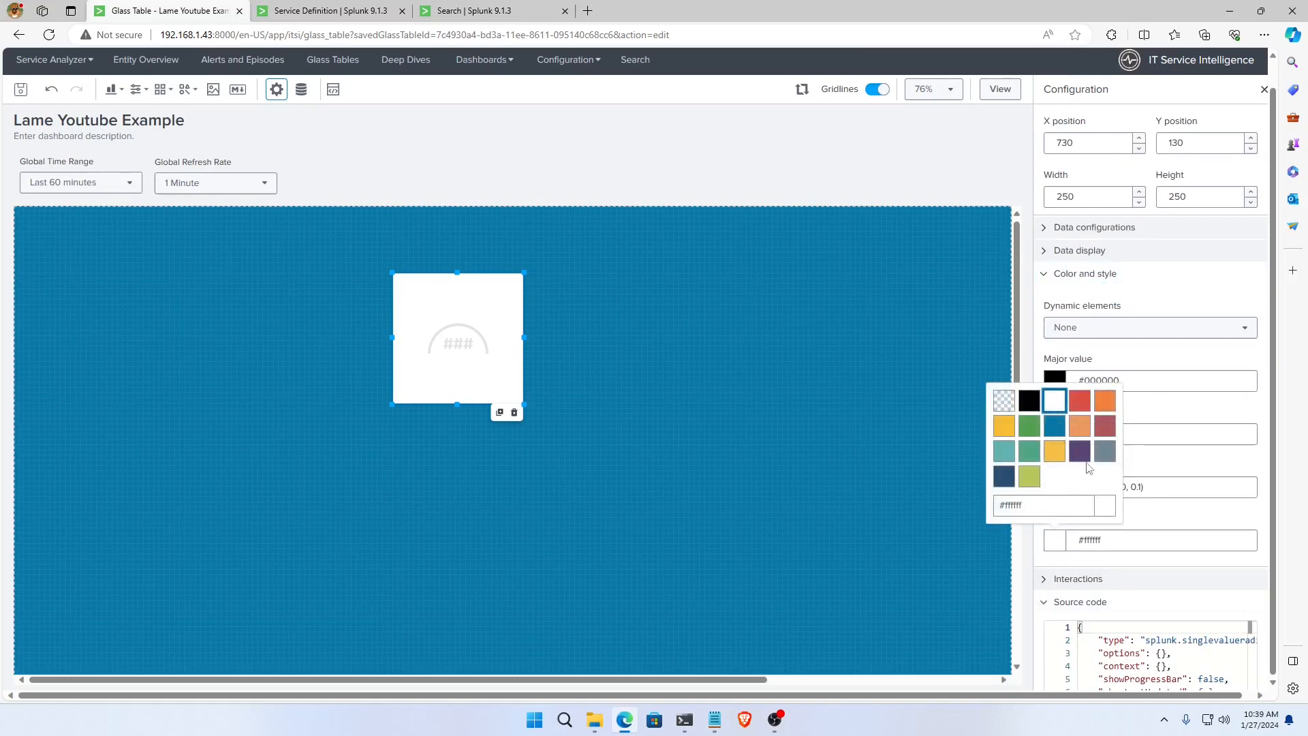
click(1055, 450)
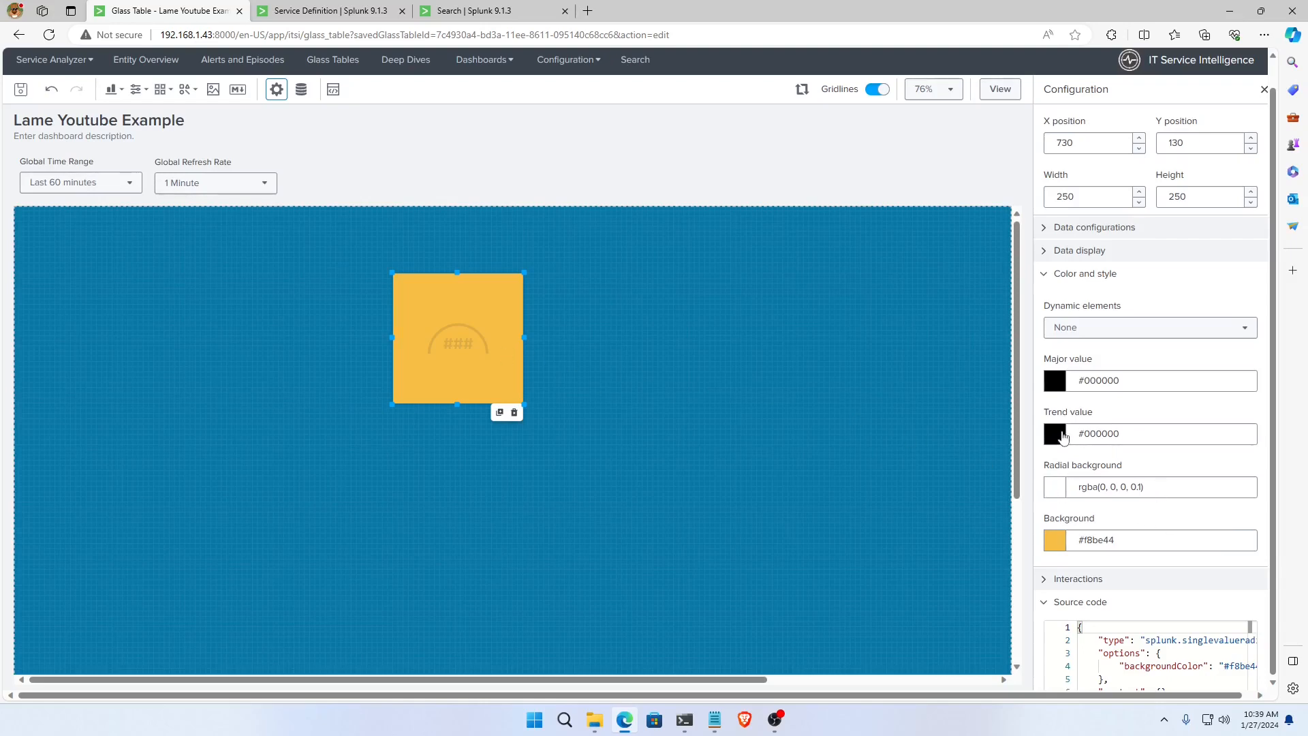
Edit the radial visualization's source code so that backgroundColor is #ff0000.
scroll(1093, 392, down, 3)
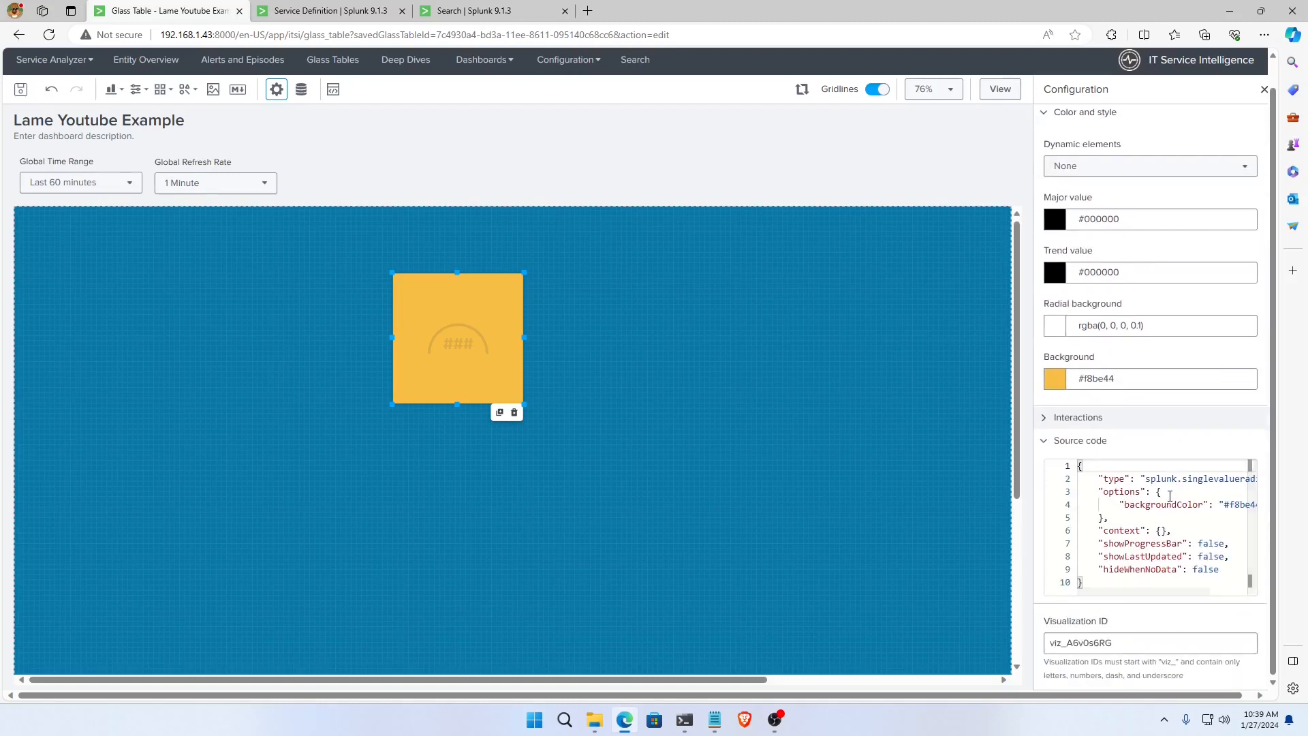
click(1142, 533)
click(1192, 504)
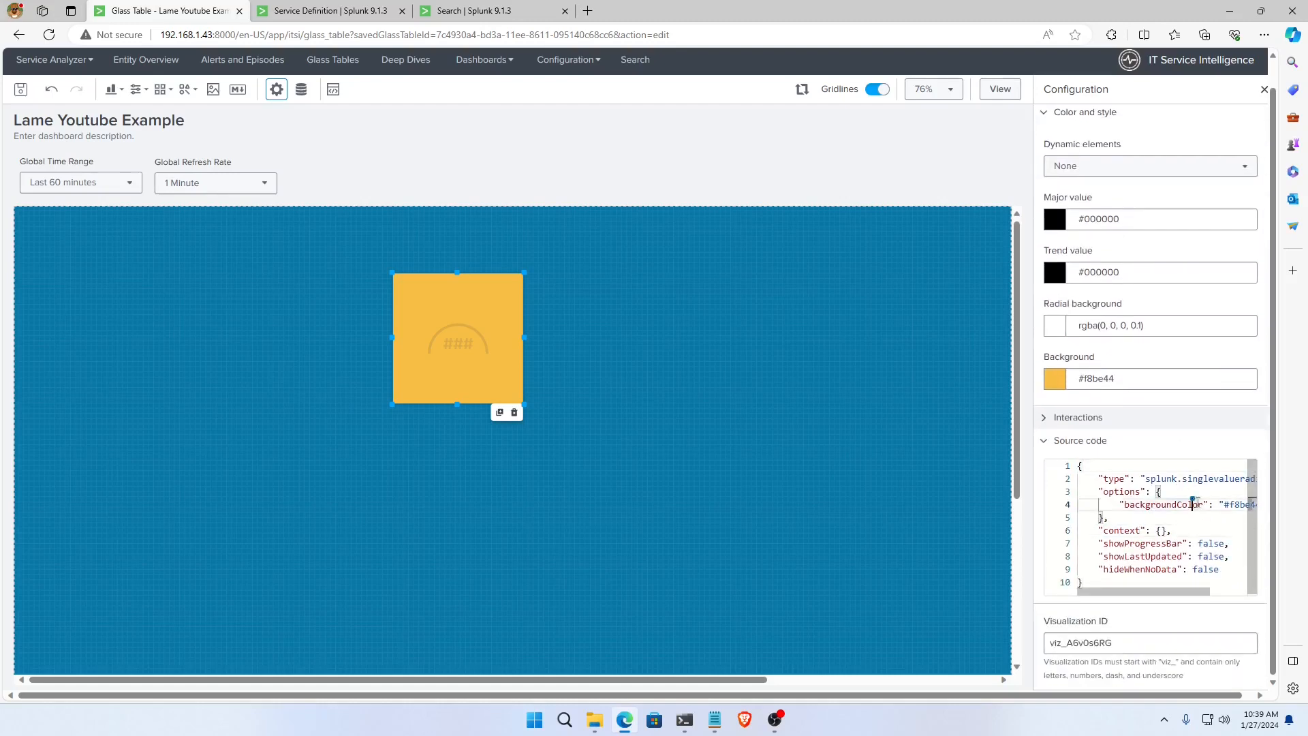
key(Right)
key(Right)
key(Right)
key(Right)
key(Right)
key(Right)
key(Right)
key(Right)
key(Right)
key(Right)
key(Right)
key(Right)
key(Right)
key(Right)
key(Right)
key(Right)
key(Right)
key(Right)
key(Right)
key(Right)
key(Down)
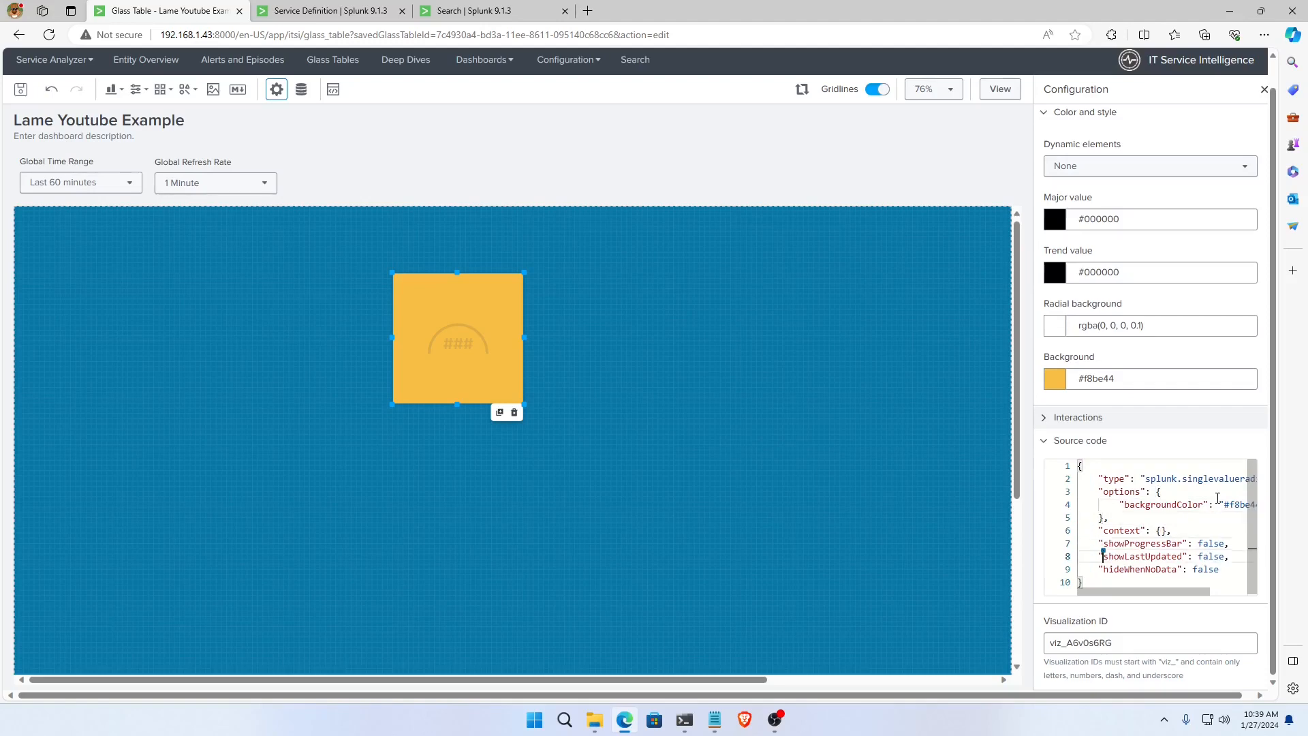
key(Up)
key(Up)
key(Up)
key(Up)
key(Up)
key(Up)
double_click(1233, 507)
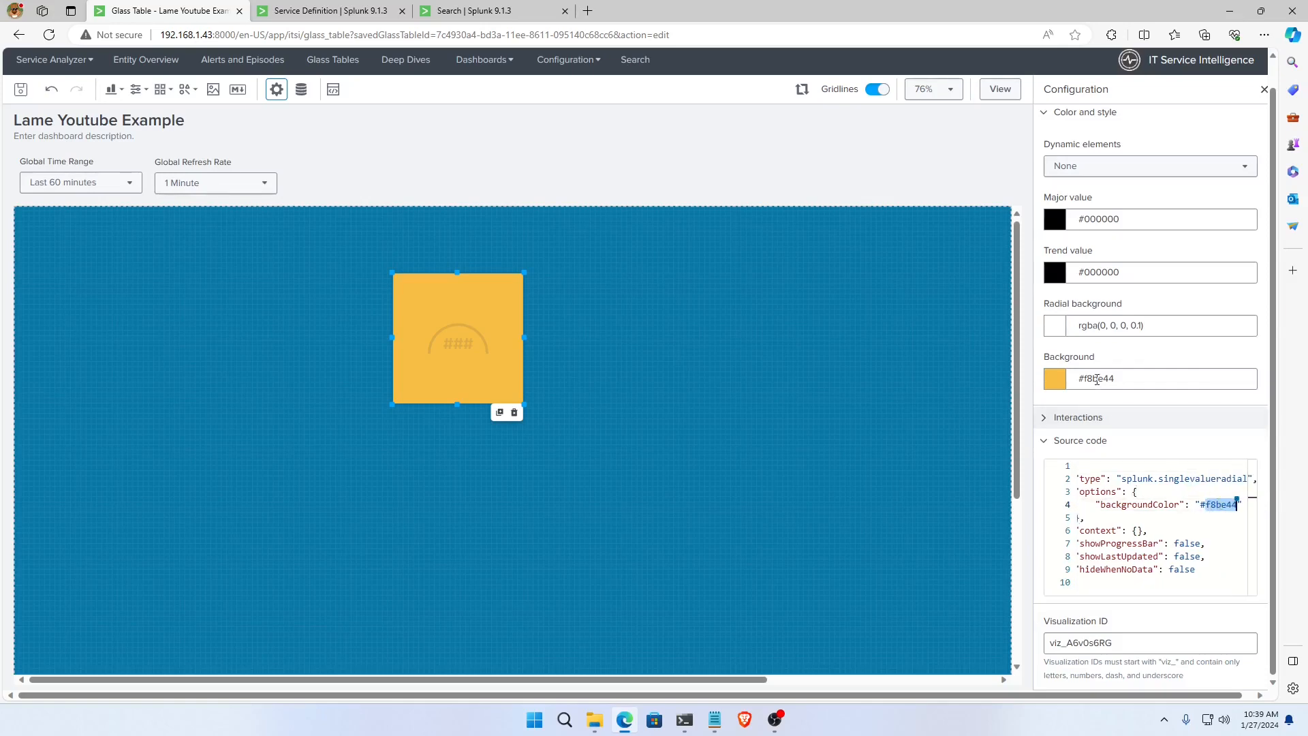
click(1217, 507)
key(BackSpace)
text(f000)
key(Delete)
key(Delete)
key(Delete)
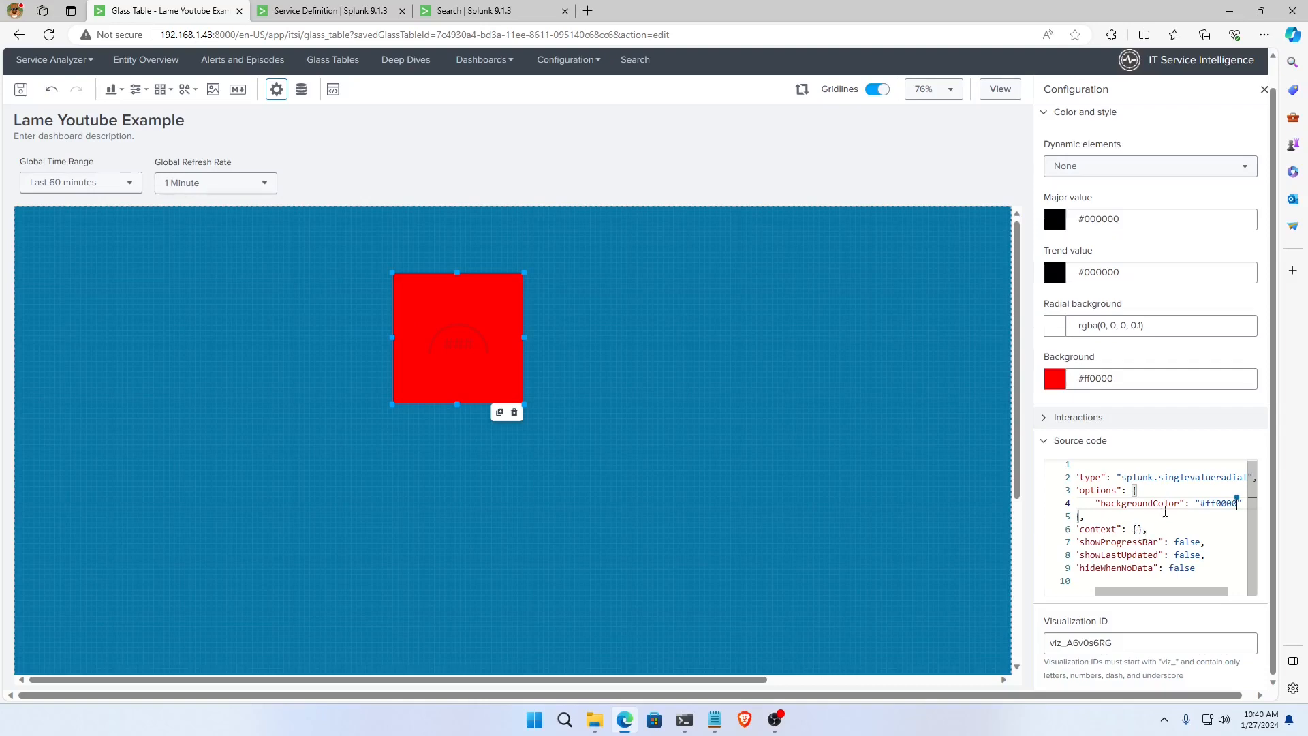
double_click(1145, 505)
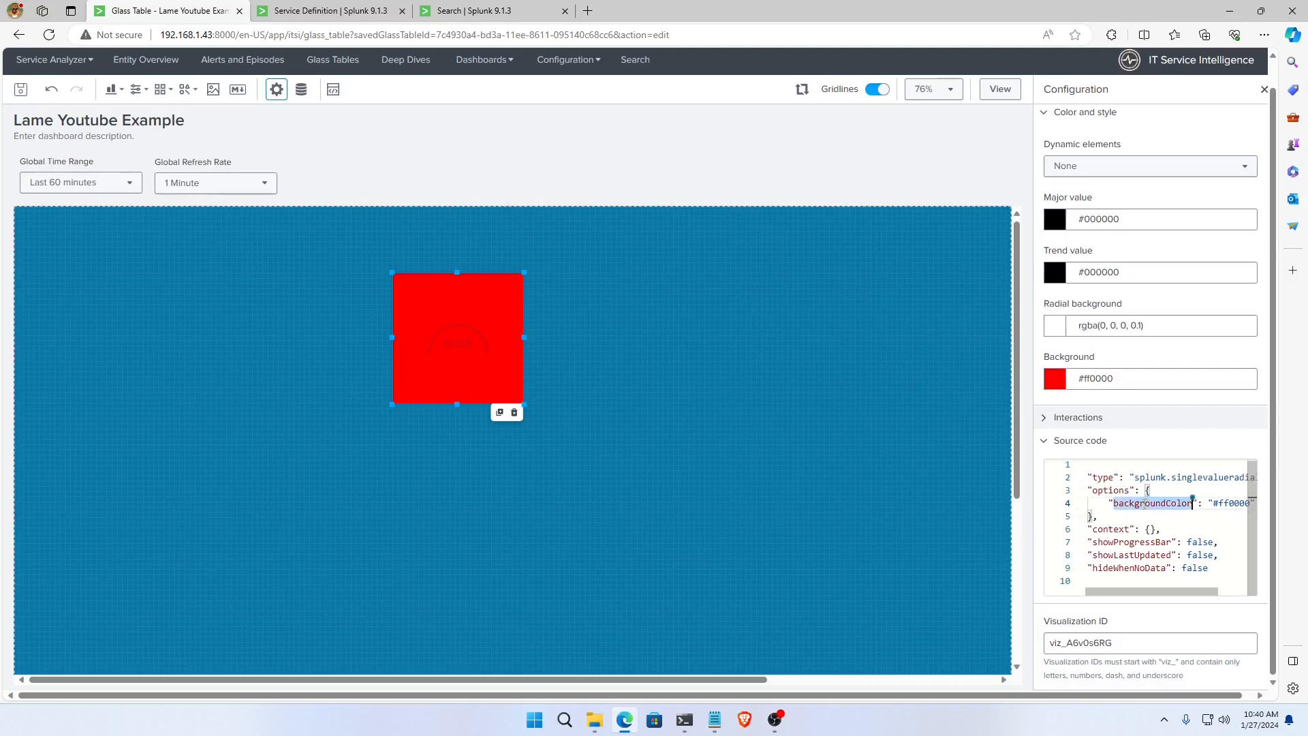
click(1145, 502)
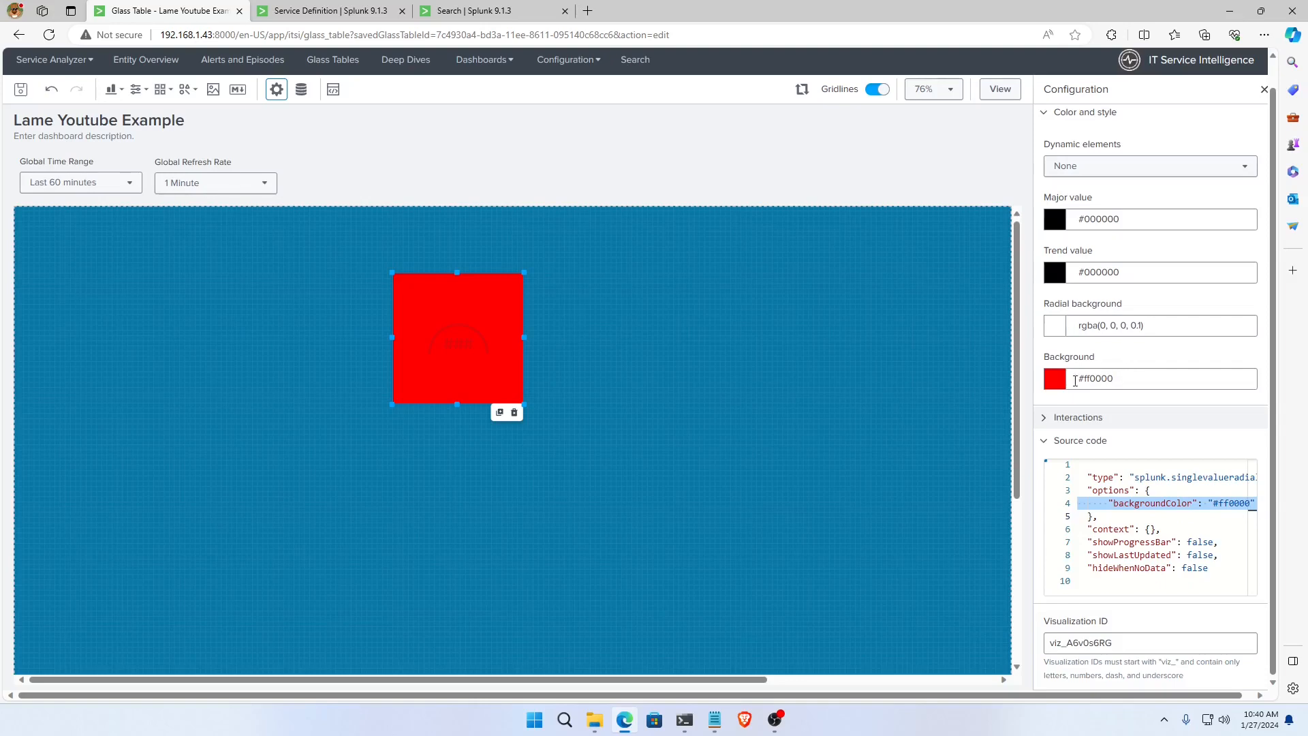
Add a Column chart to the canvas beside the radial visualization and save the glass table.
click(119, 90)
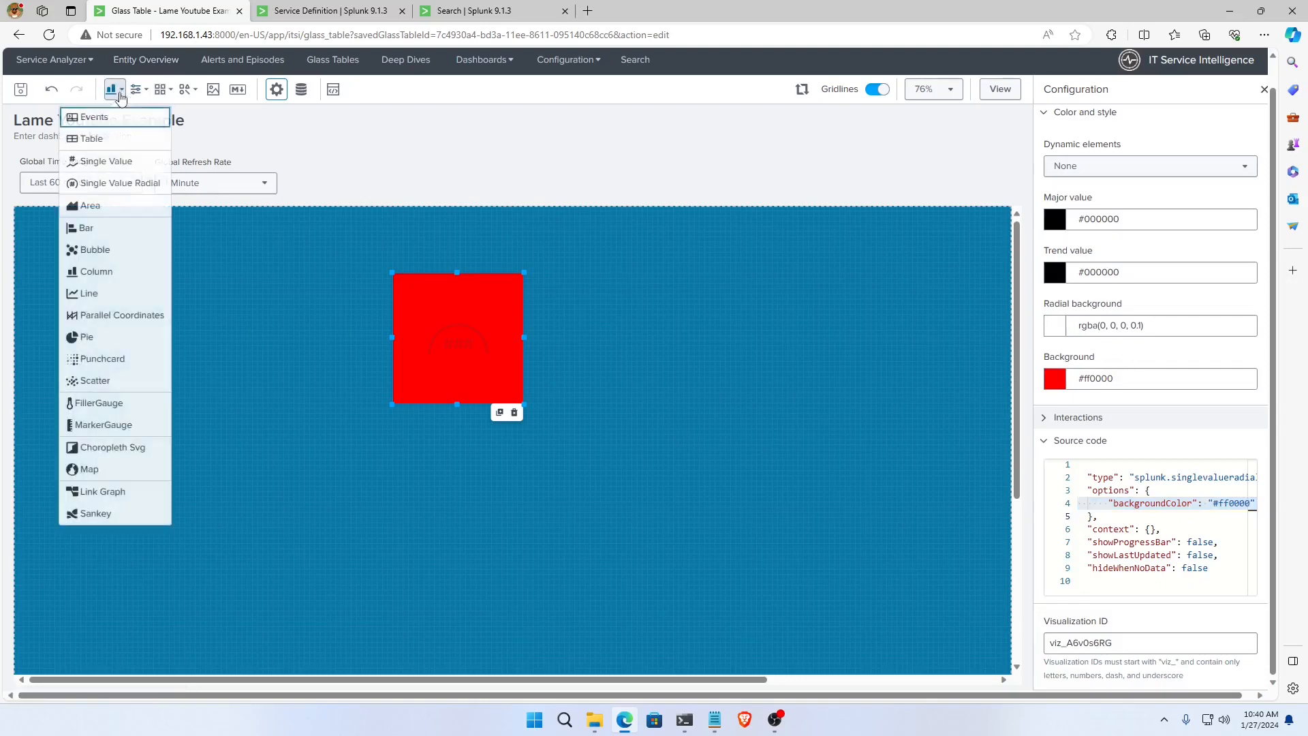
click(95, 271)
drag(128, 307, 258, 409)
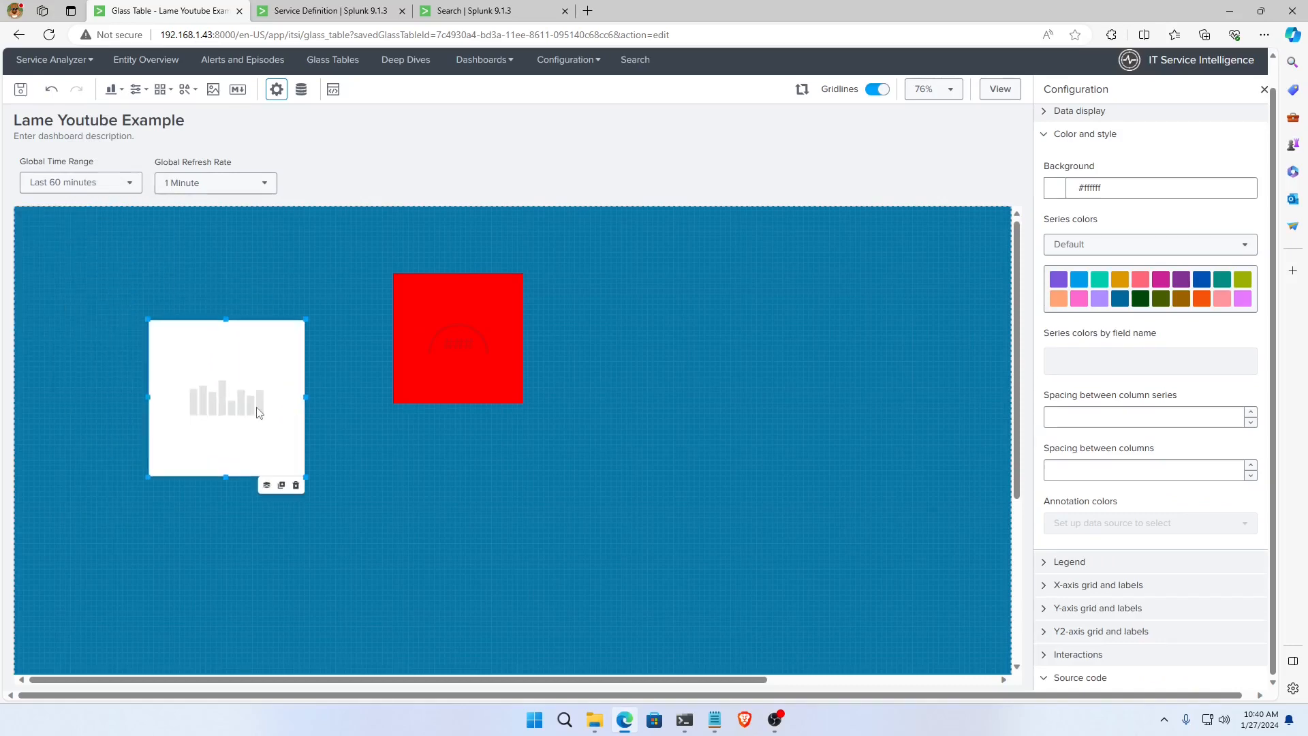
click(464, 388)
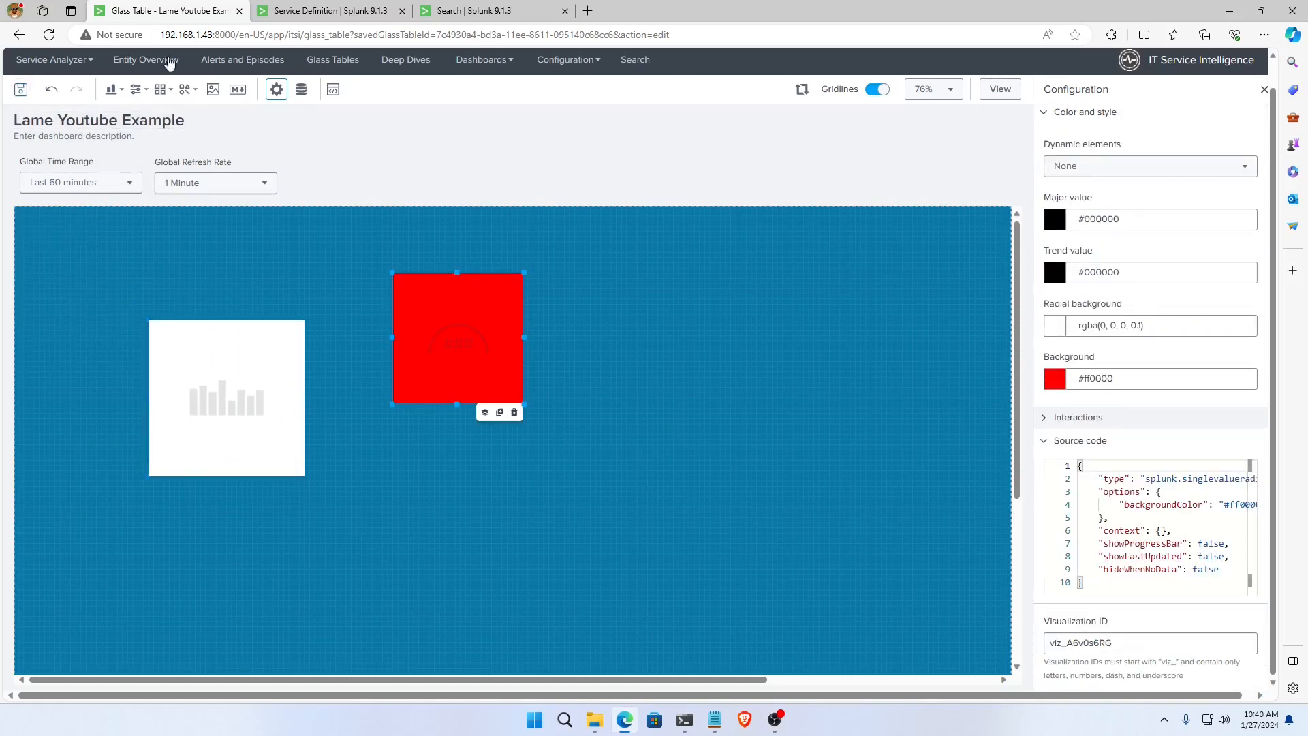
click(21, 95)
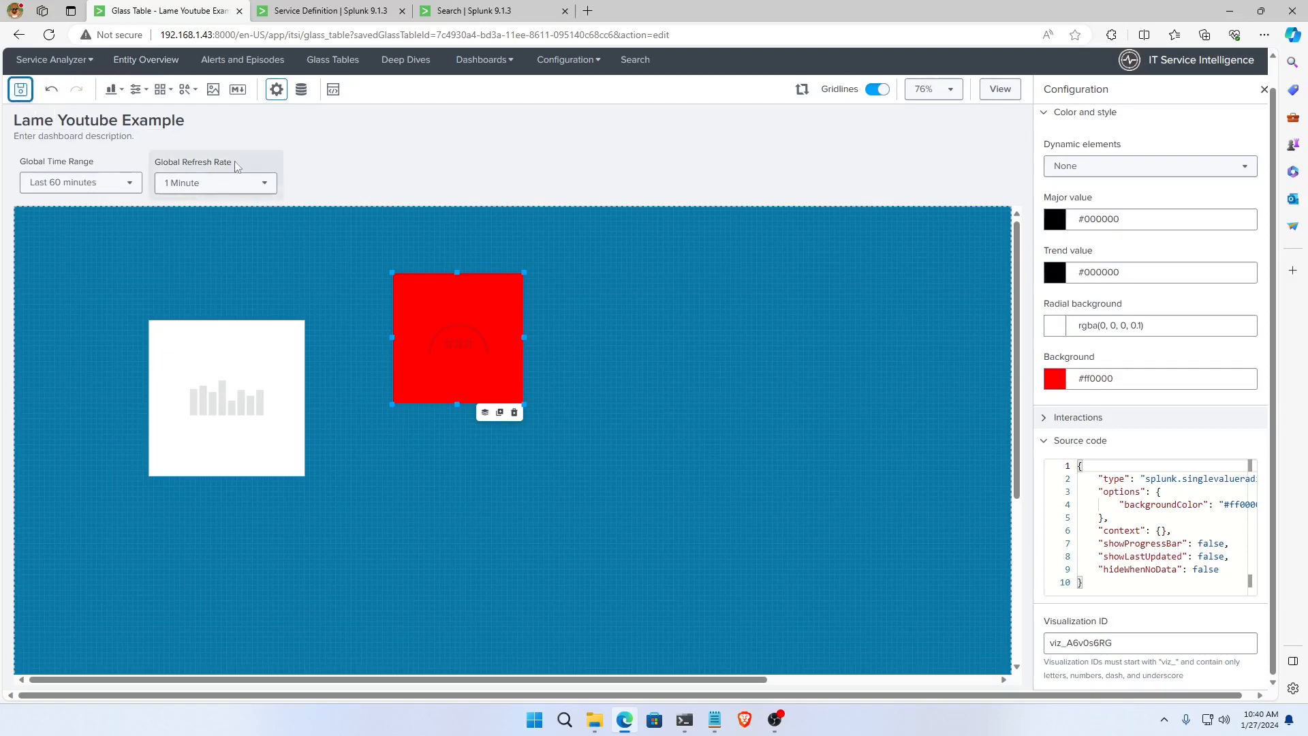
Move the column chart closer to the canvas's upper-left corner, trying undo and redo on the move.
click(49, 95)
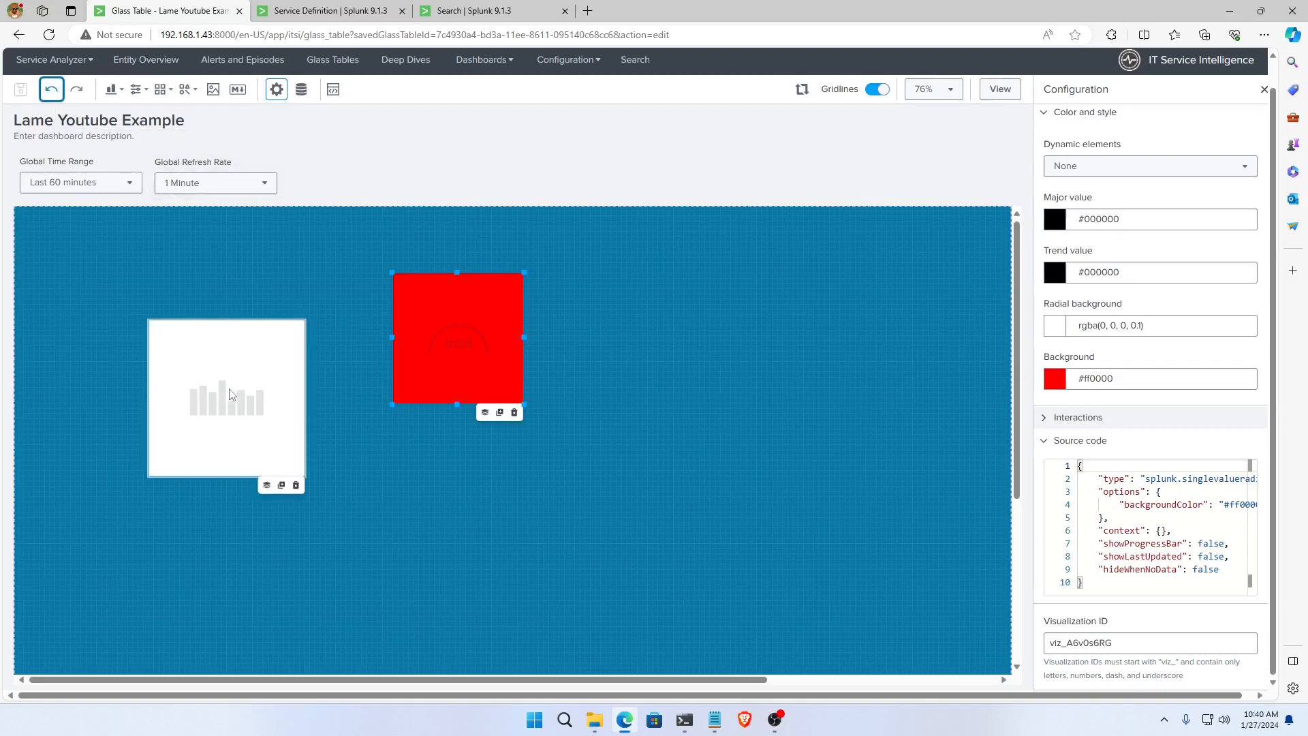
drag(209, 355, 184, 287)
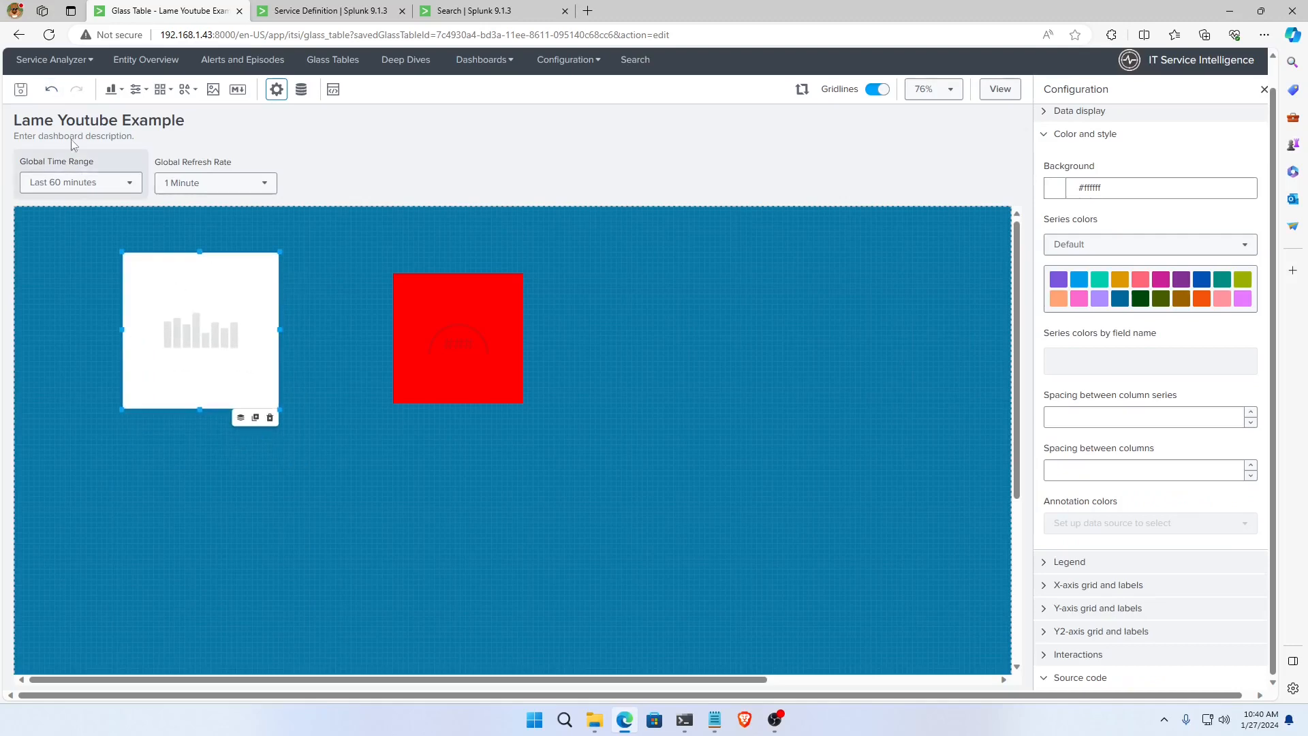
click(52, 93)
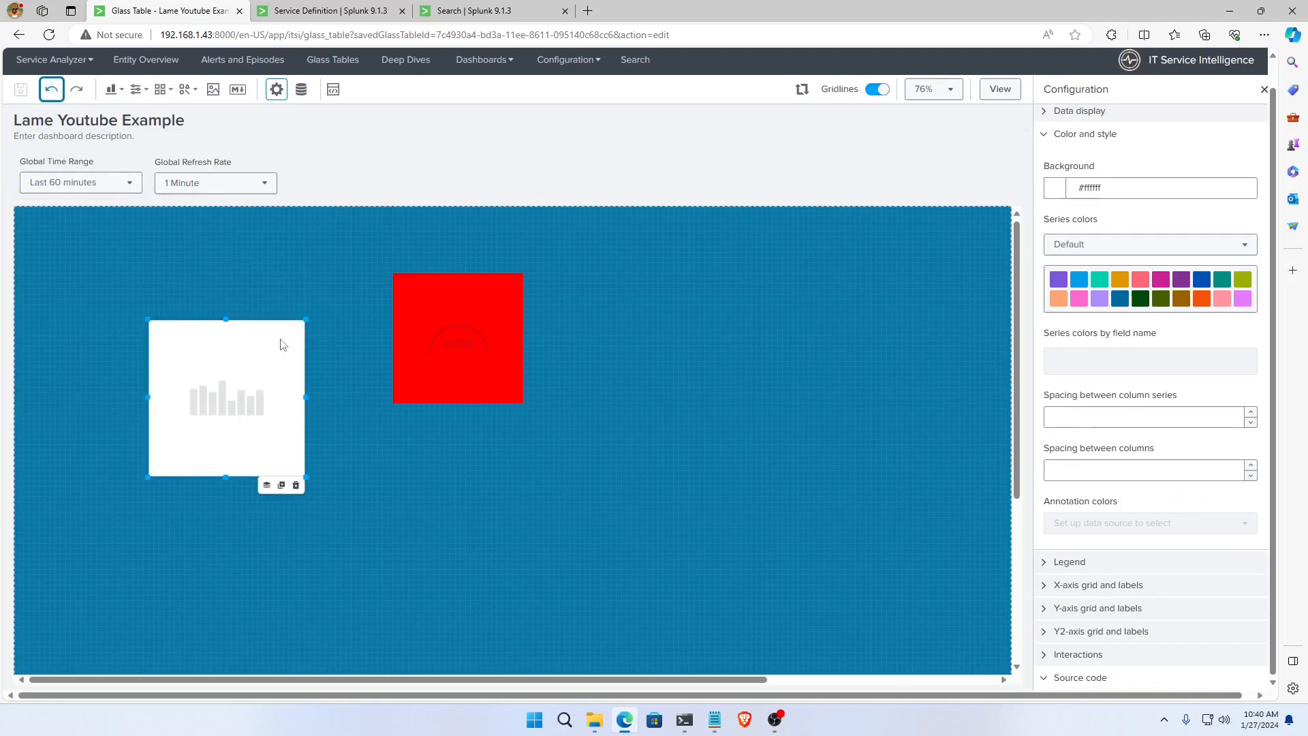
click(78, 90)
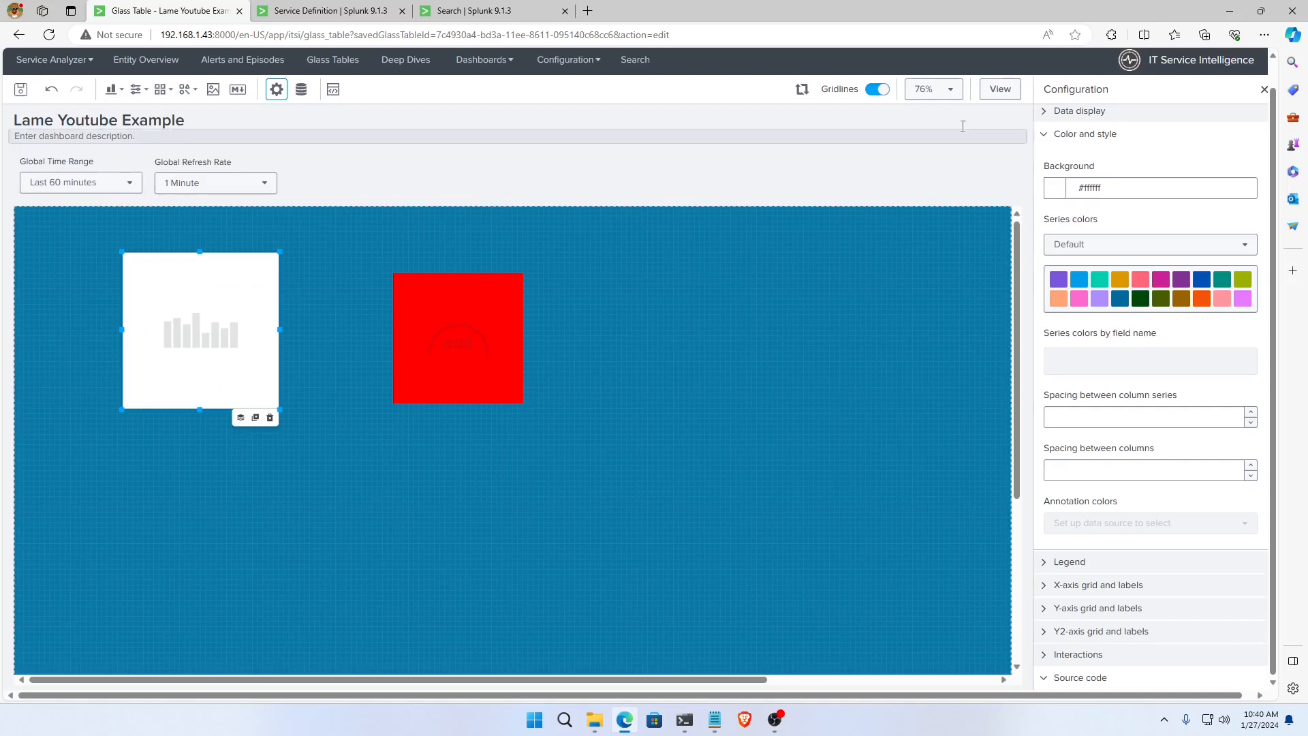
Preview the glass table in view mode and in full screen, and return to editing it.
click(999, 89)
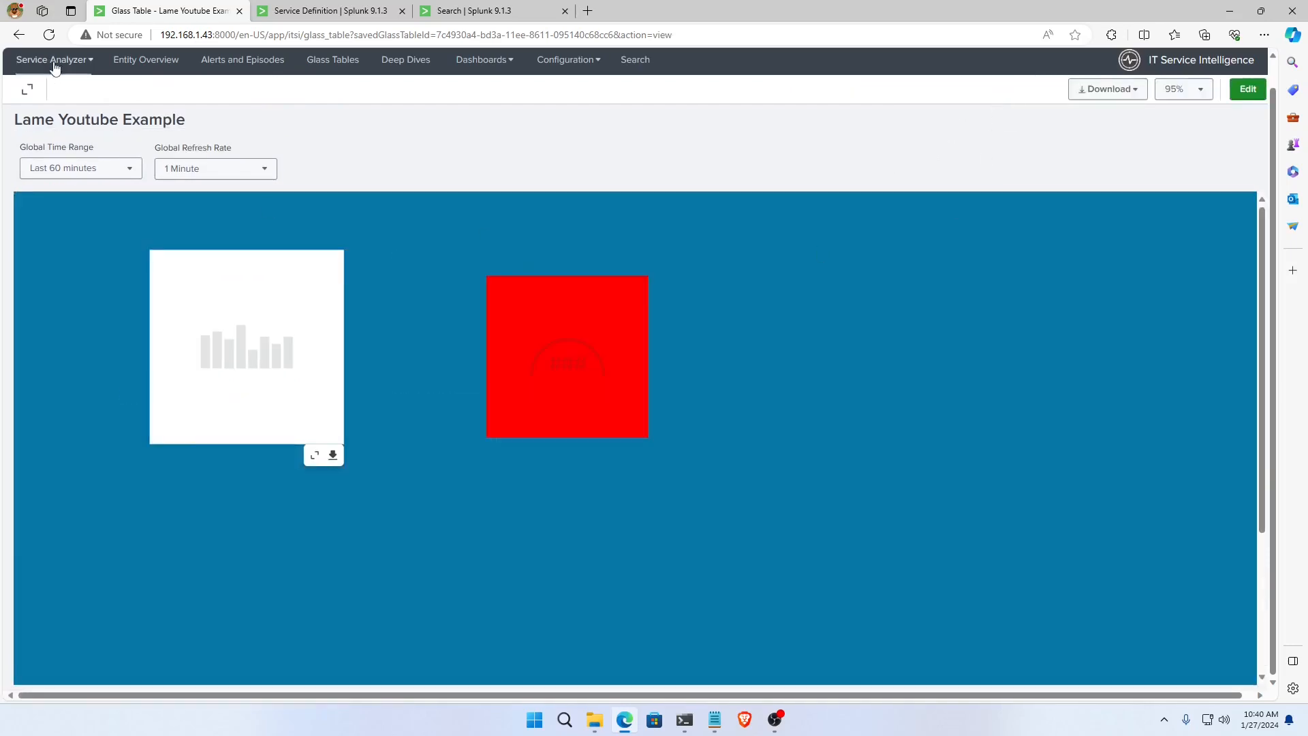
click(28, 89)
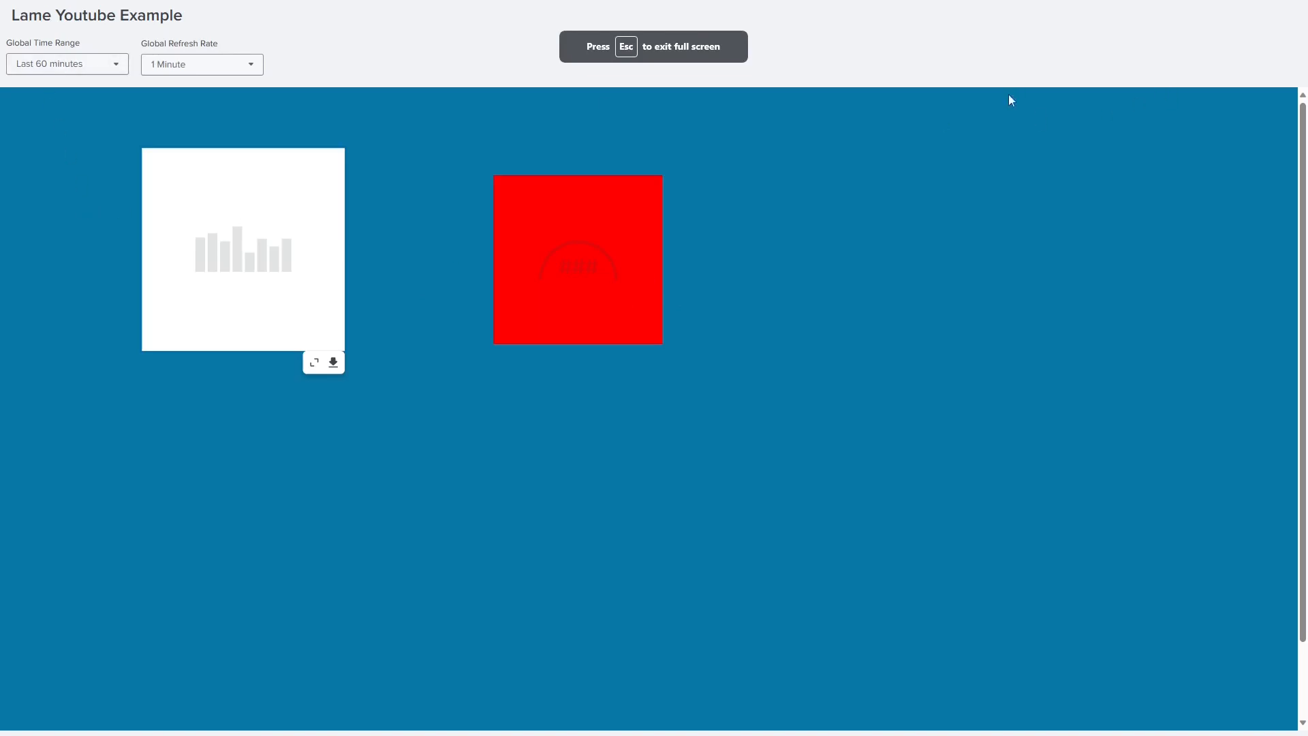
key(Escape)
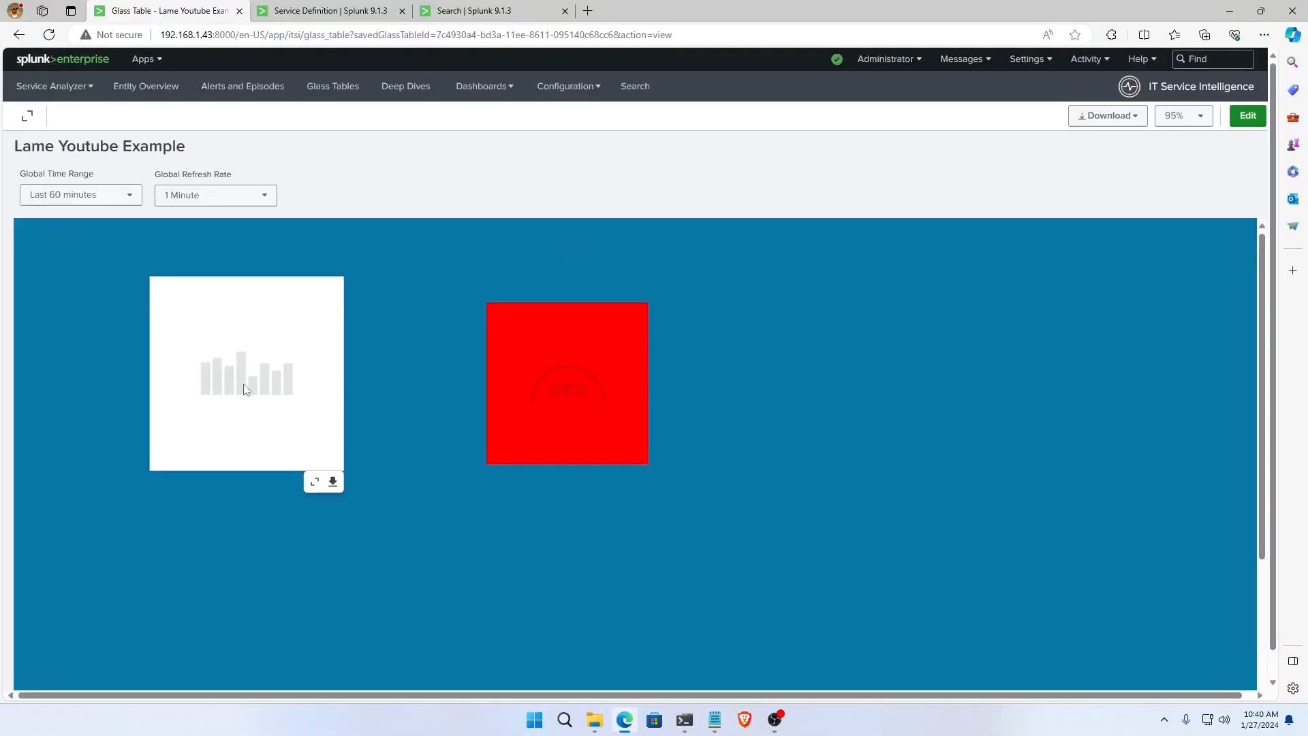
click(1248, 115)
Title the radial visualization "My Radial Graph" and give it the description "Some Description".
click(497, 372)
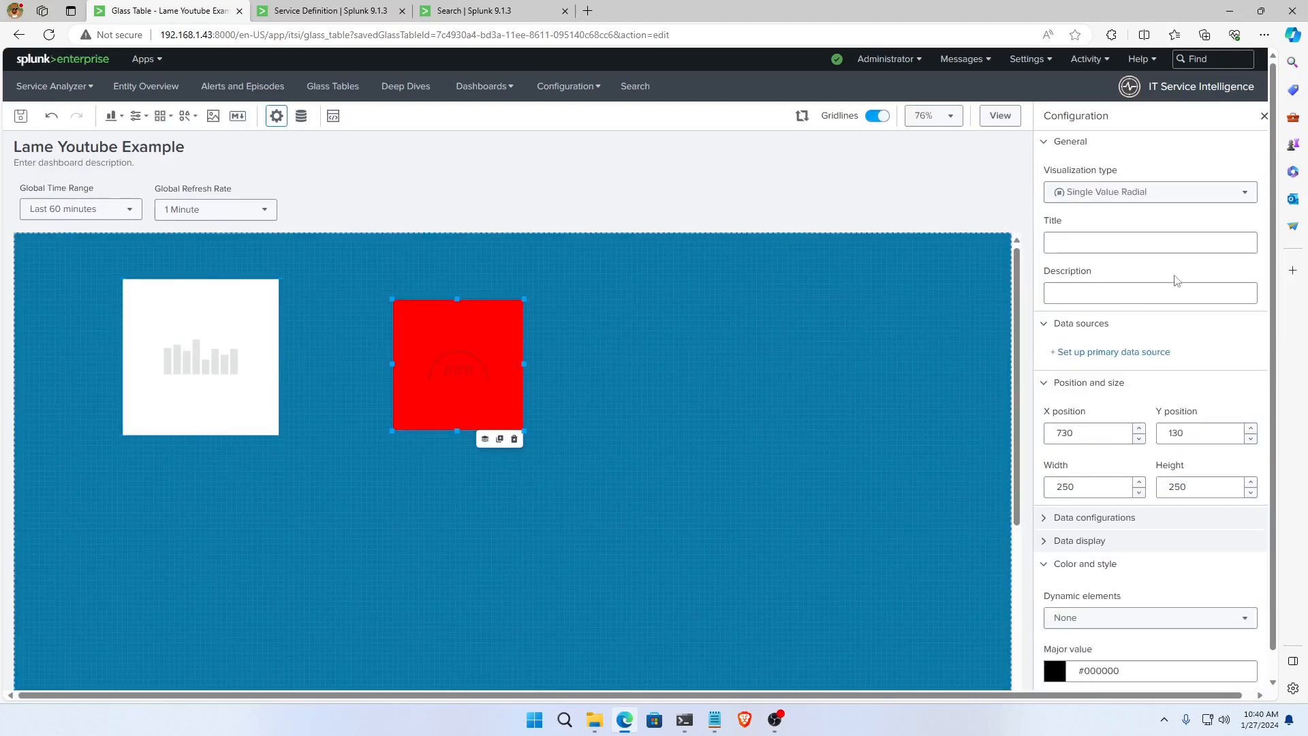
click(1162, 245)
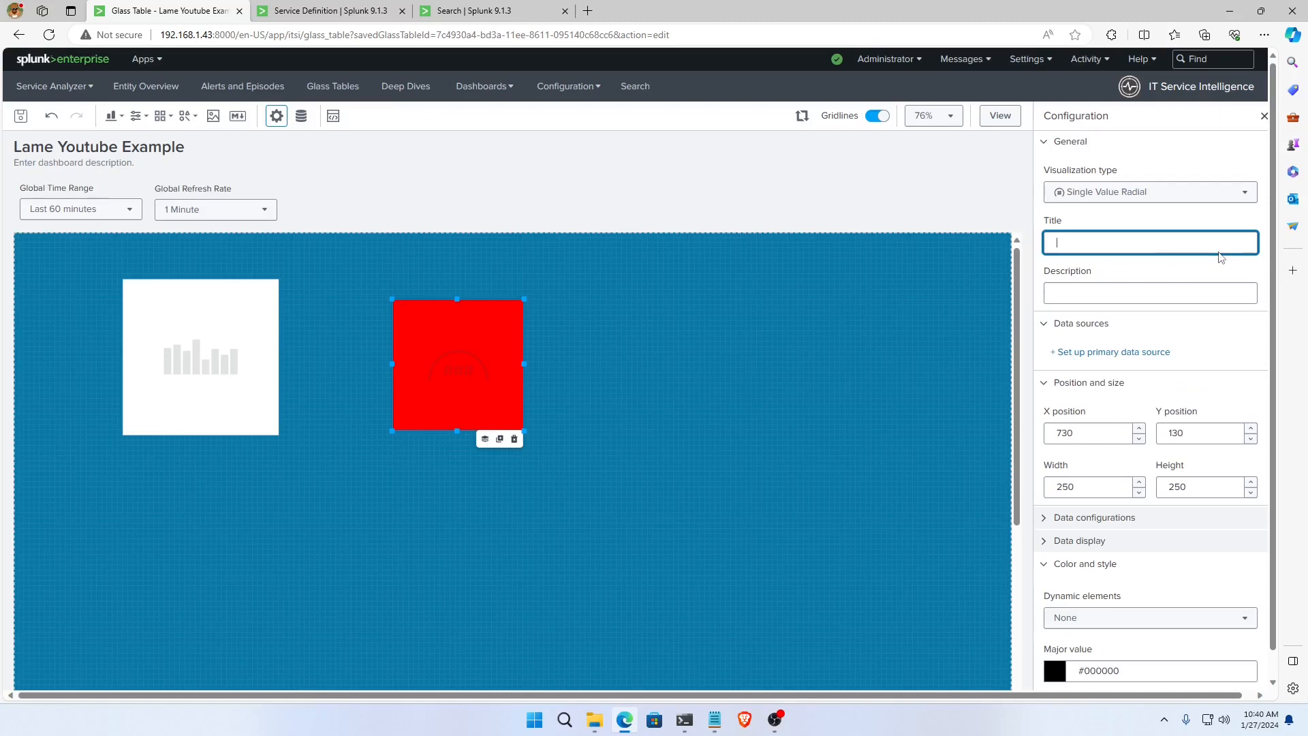
text(My Radia)
text(l Button)
text(Graph)
click(1069, 298)
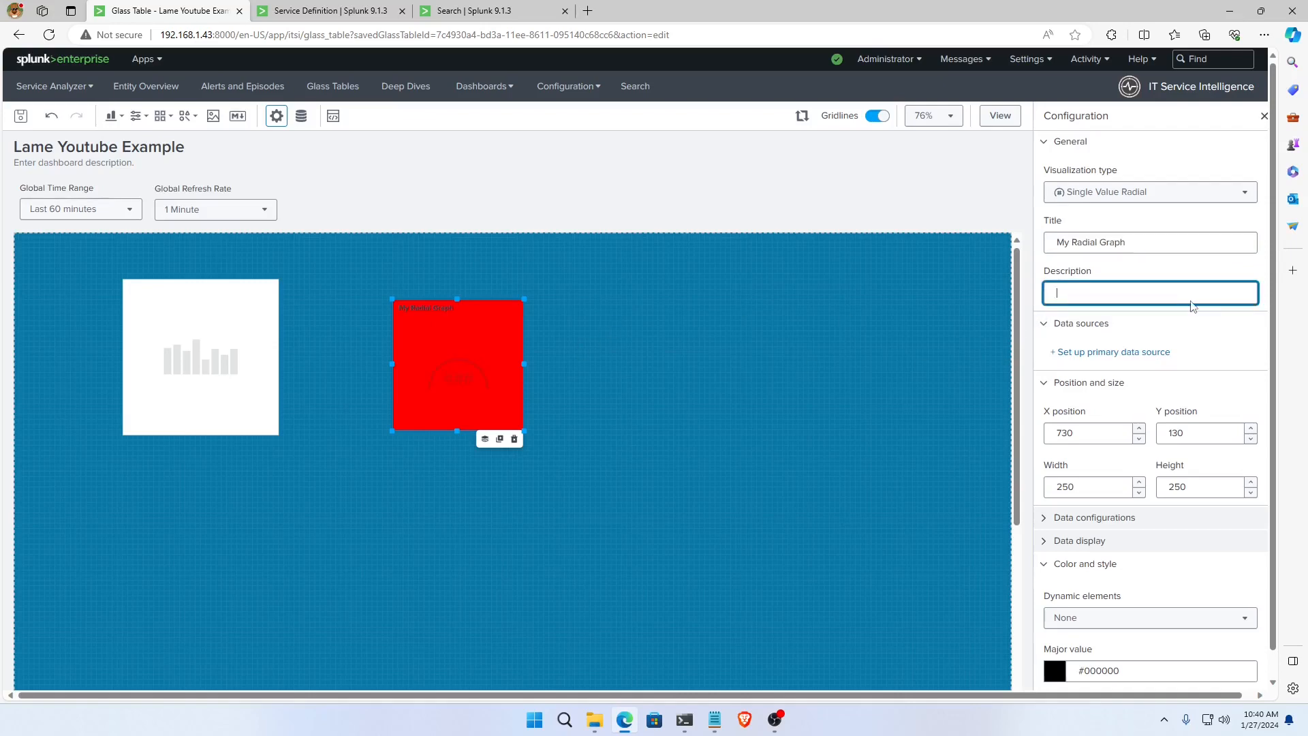
text(Some Description)
click(1191, 308)
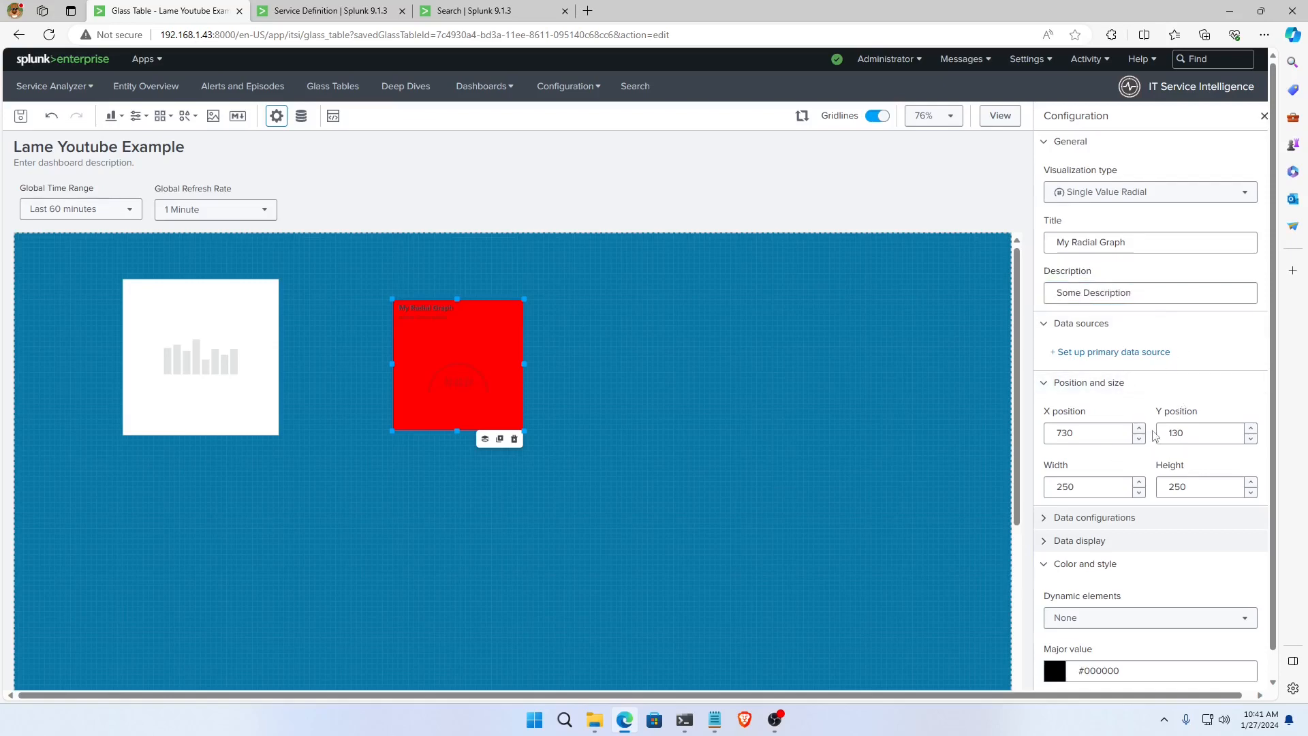
Move the radial graph to X 800, Y 70 on the canvas, and set its X position to 700.
double_click(1105, 428)
drag(489, 353, 525, 321)
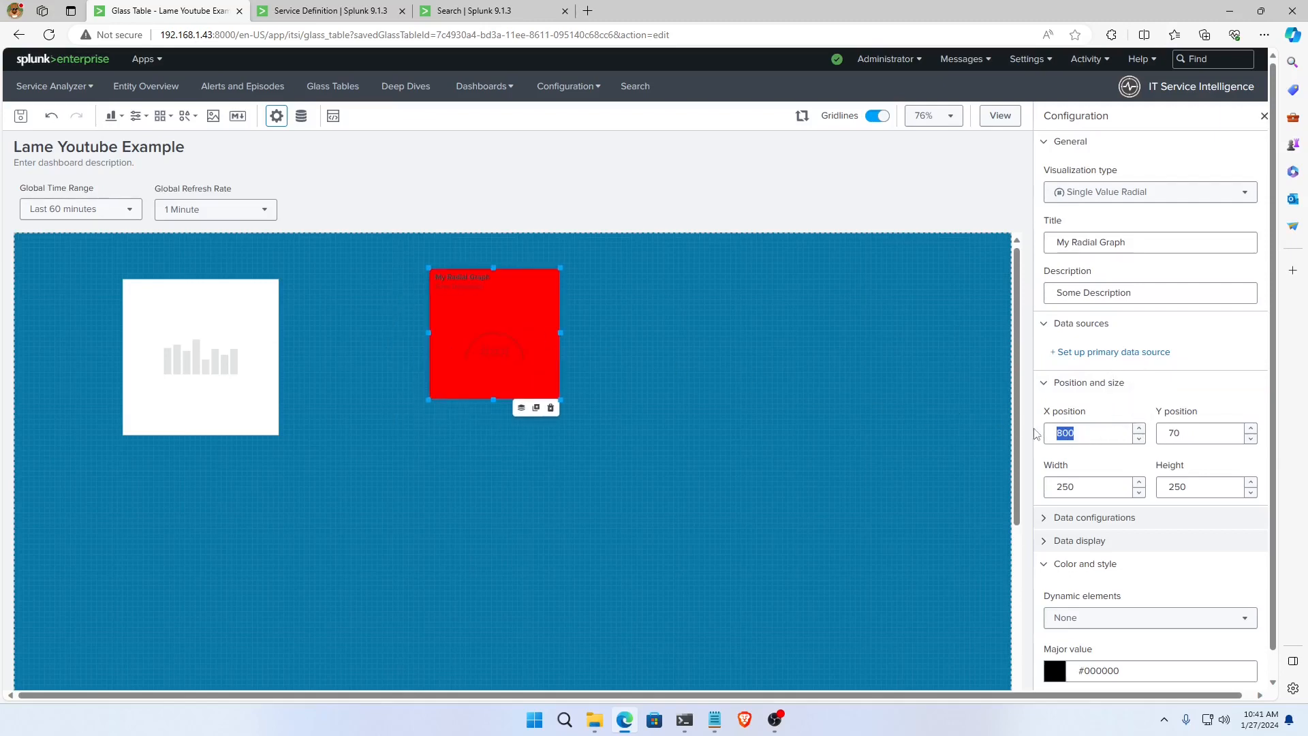
click(1082, 438)
text(76)
key(BackSpace)
key(BackSpace)
key(BackSpace)
key(BackSpace)
key(BackSpace)
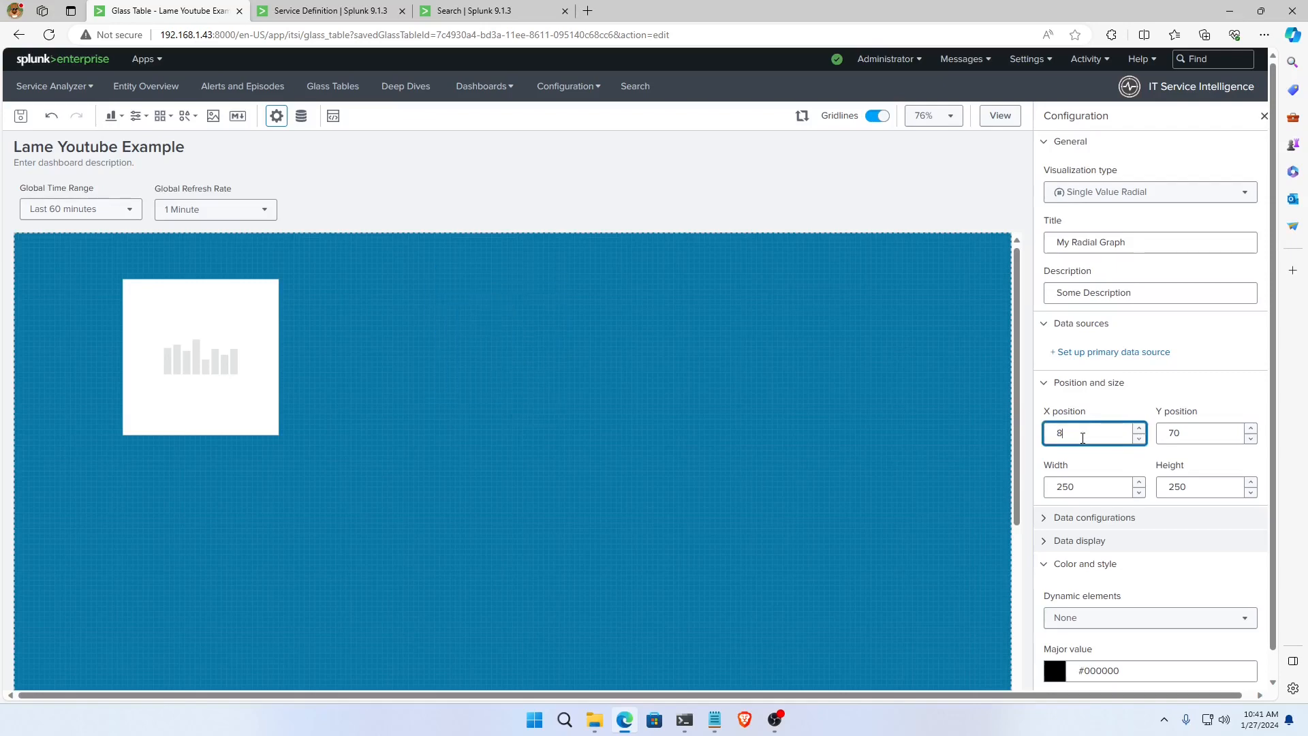
text(700)
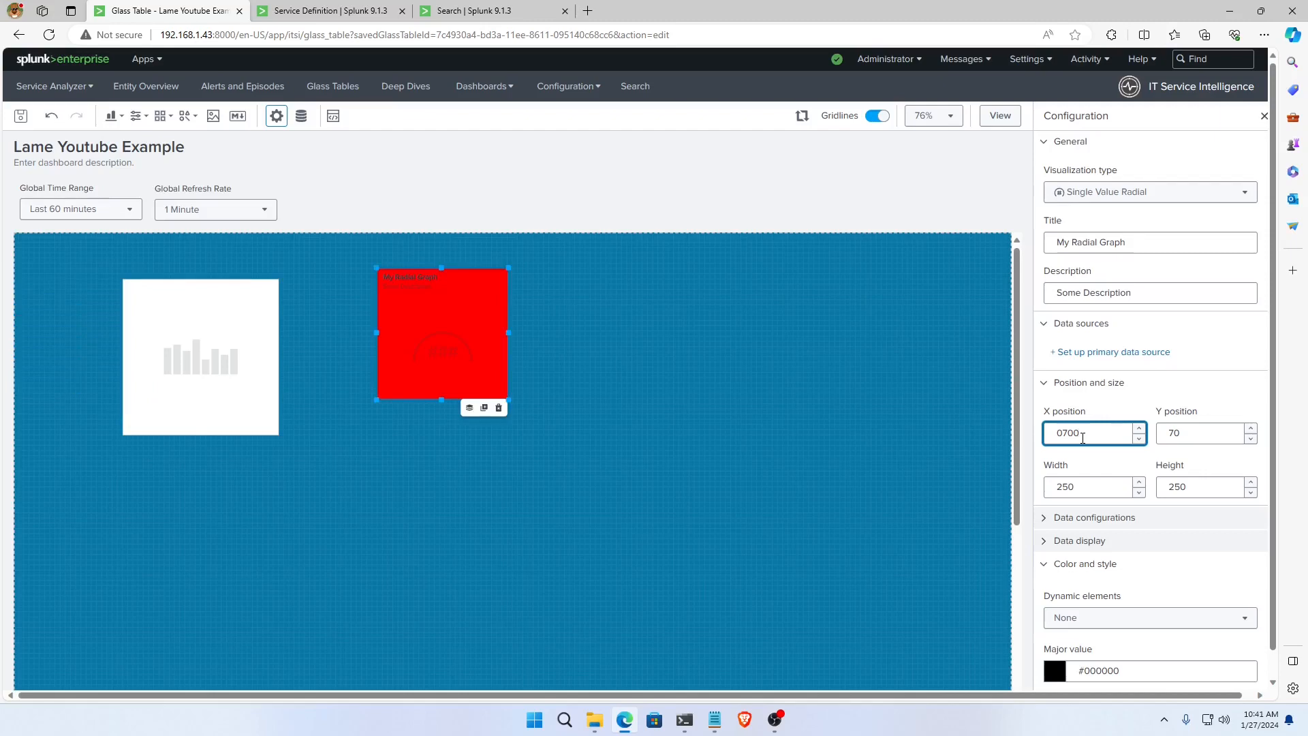
Lower the radial graph's X position stepwise to 689, and reposition the graph farther away from the column chart.
click(1138, 439)
click(1138, 439)
click(1138, 439)
click(1139, 438)
click(1138, 438)
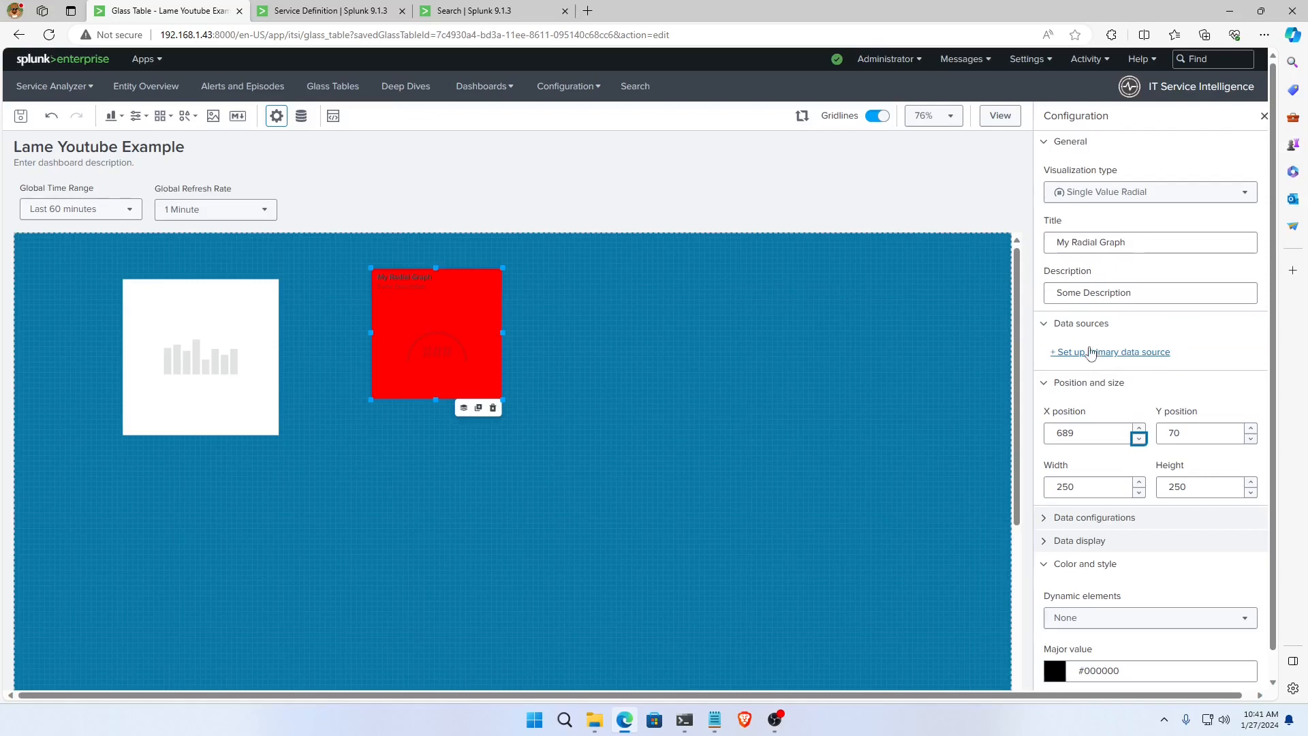
drag(436, 332, 551, 351)
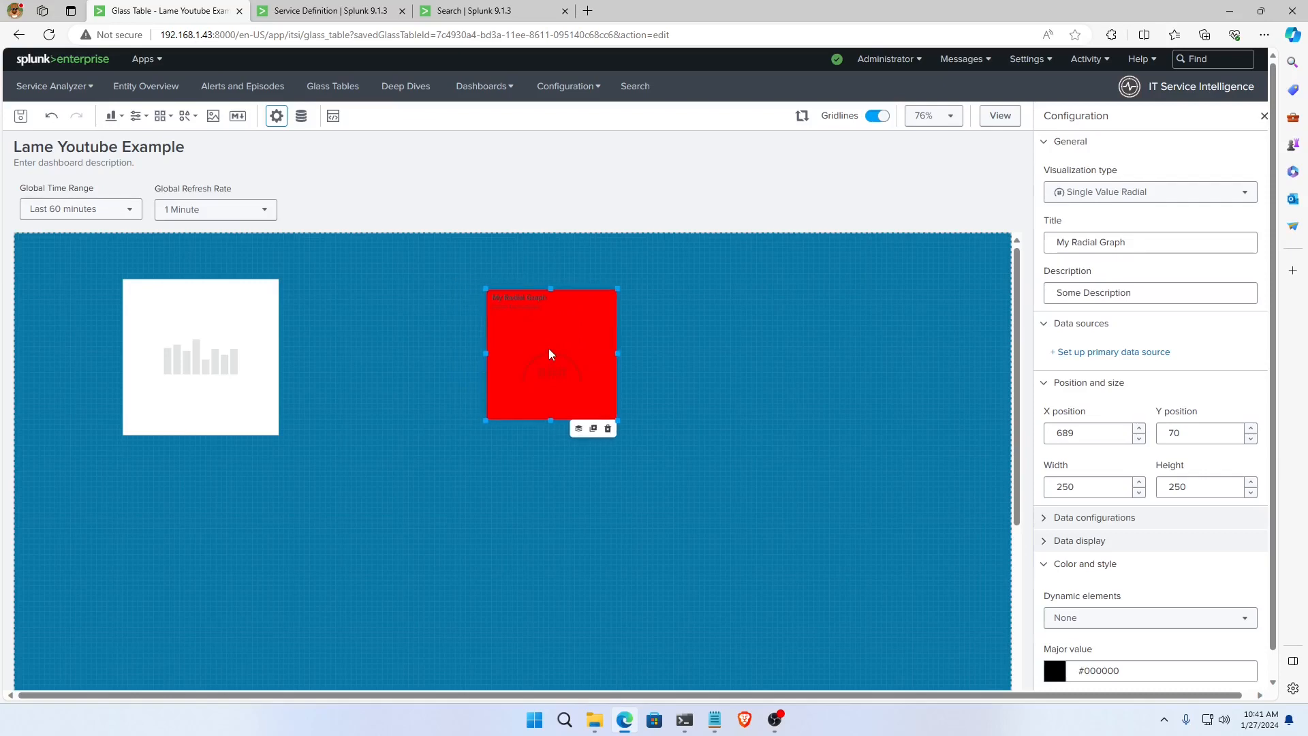
Open the radial graph's primary data source selection, try filtering the services by "m", and clear the filter.
click(1145, 354)
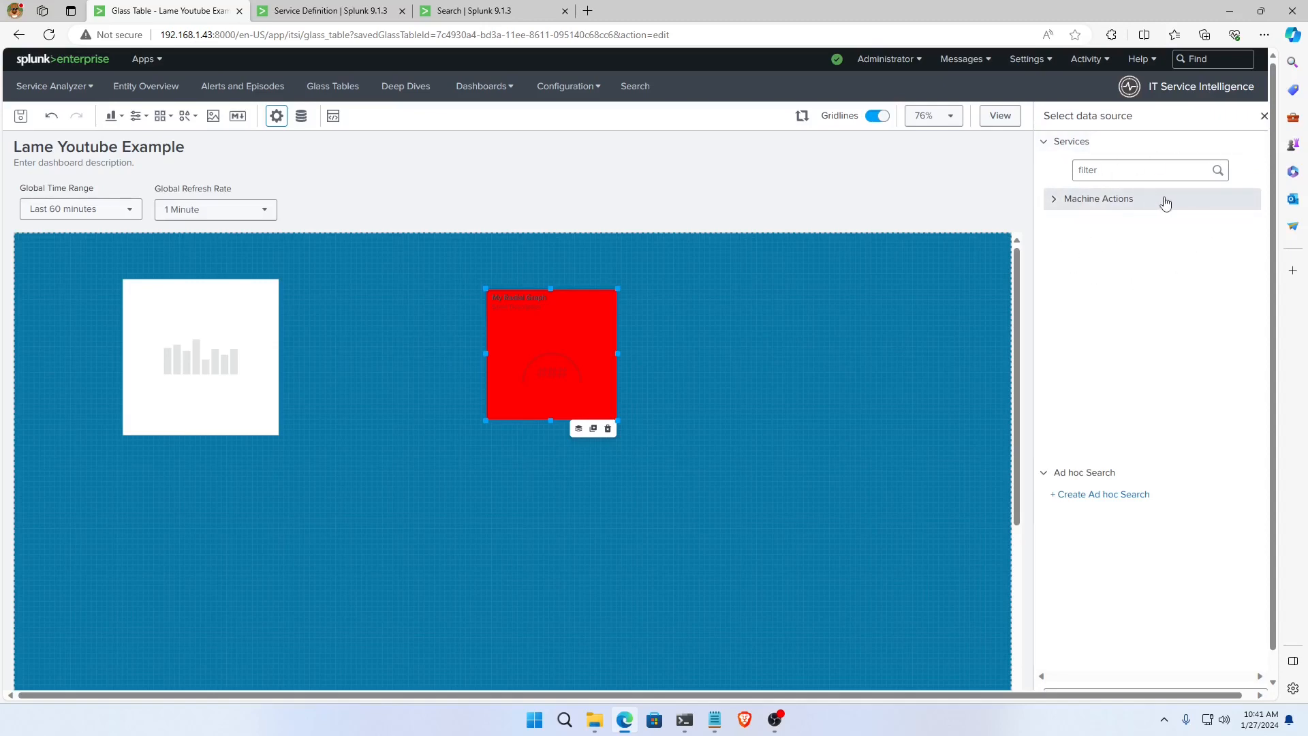
click(1138, 170)
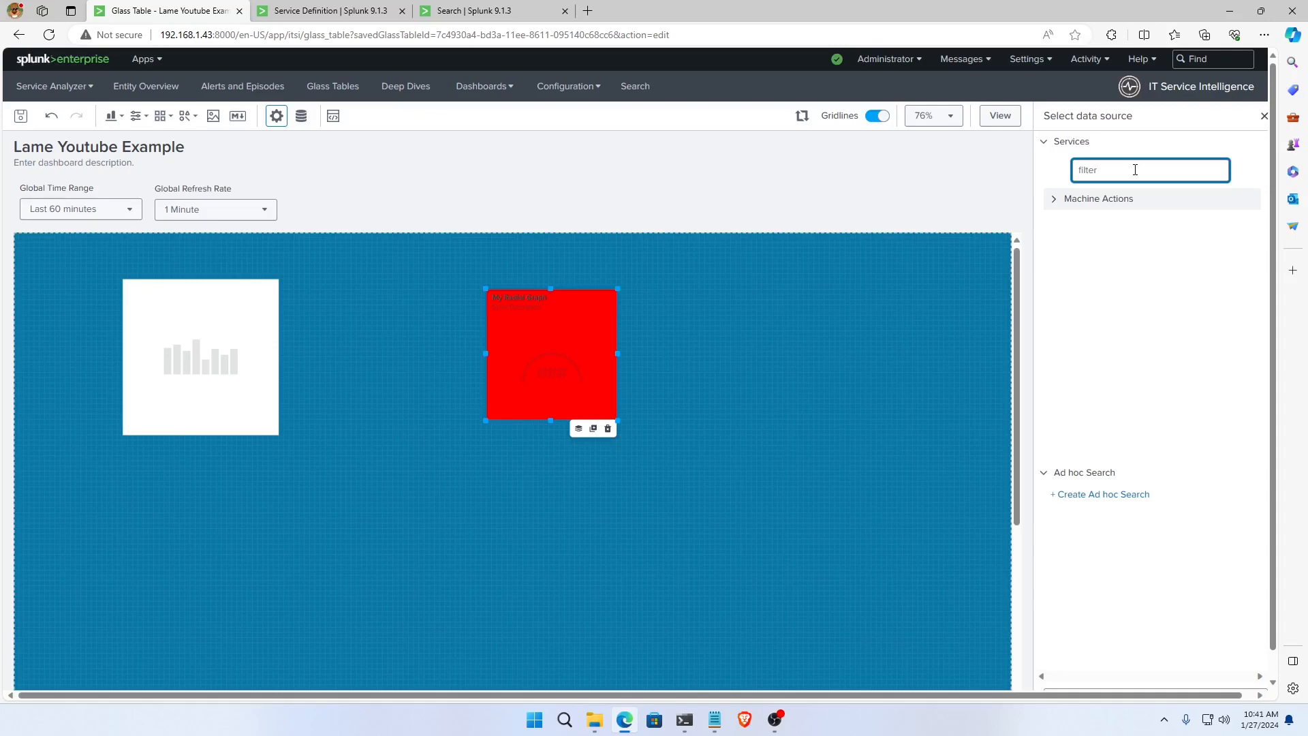
text(a)
key(BackSpace)
text(m)
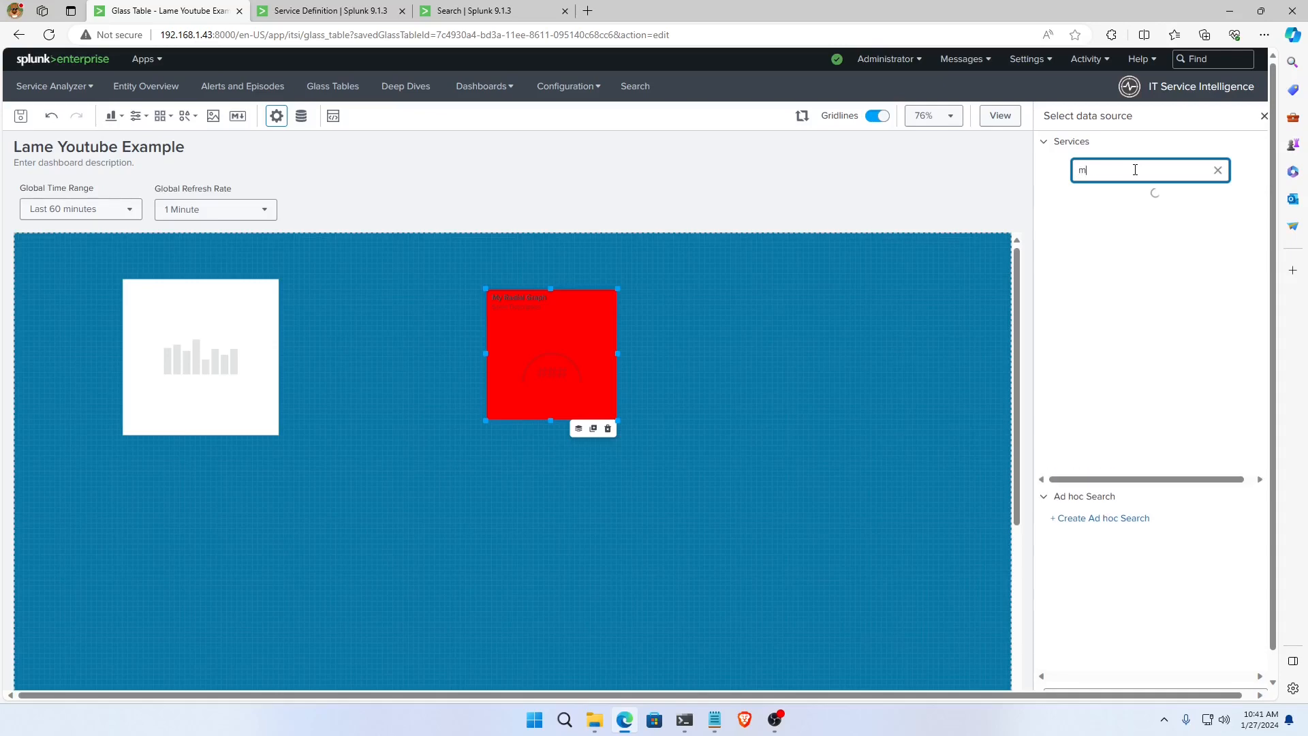
key(BackSpace)
text(M)
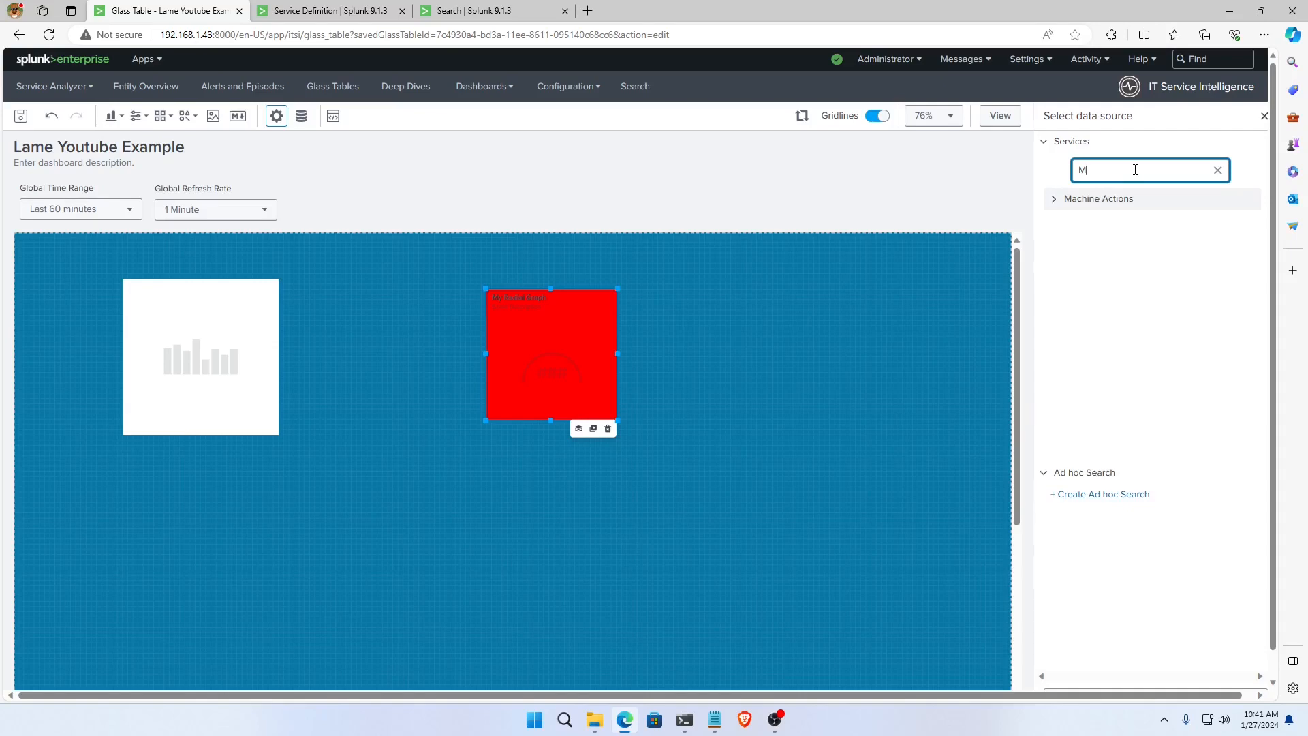
key(BackSpace)
text(m)
key(BackSpace)
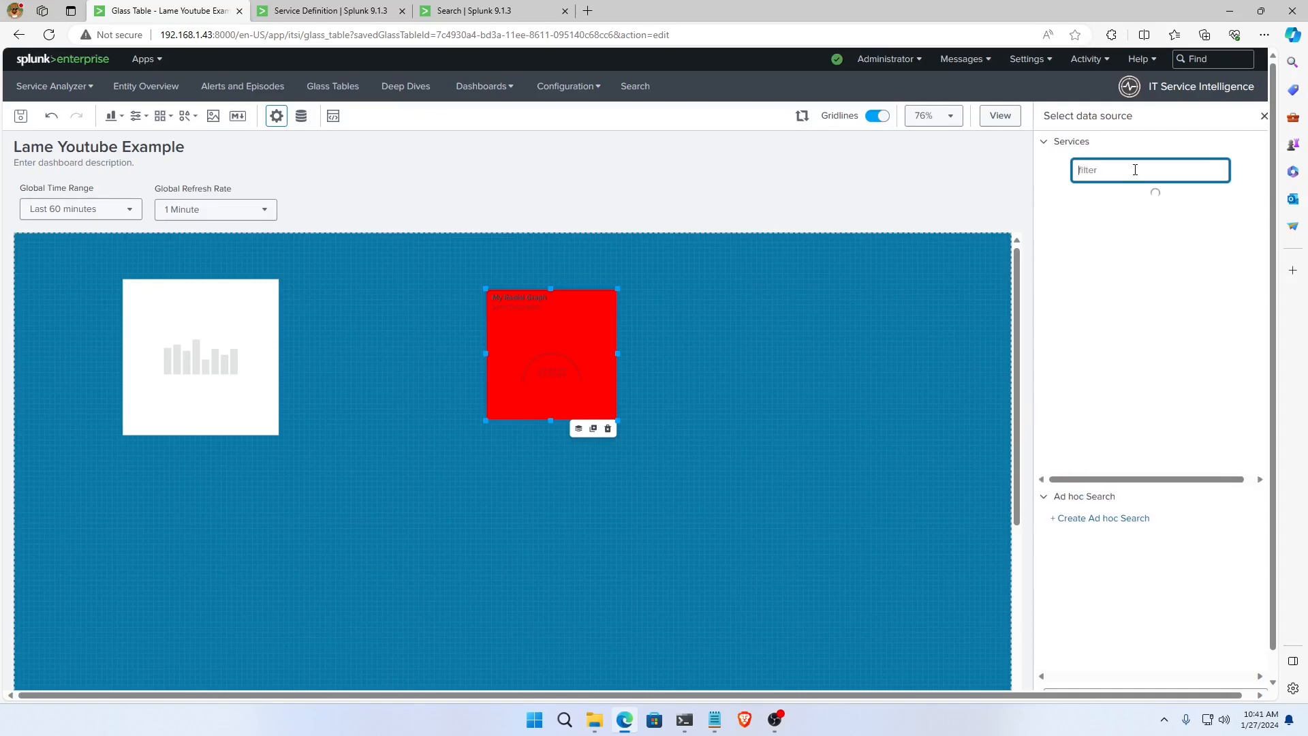
Check the KPI in the Machine Actions service definition, and set Actions Taken as the radial graph's primary data source.
click(1055, 199)
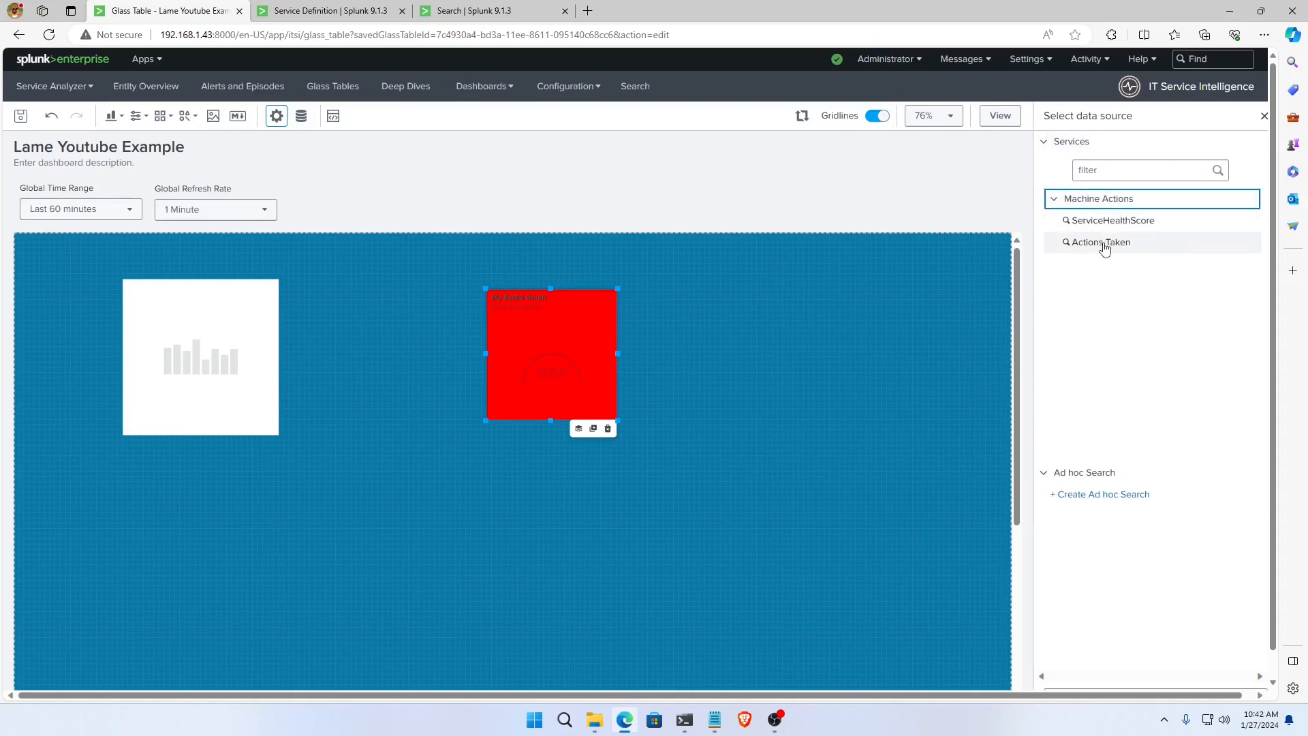
click(372, 11)
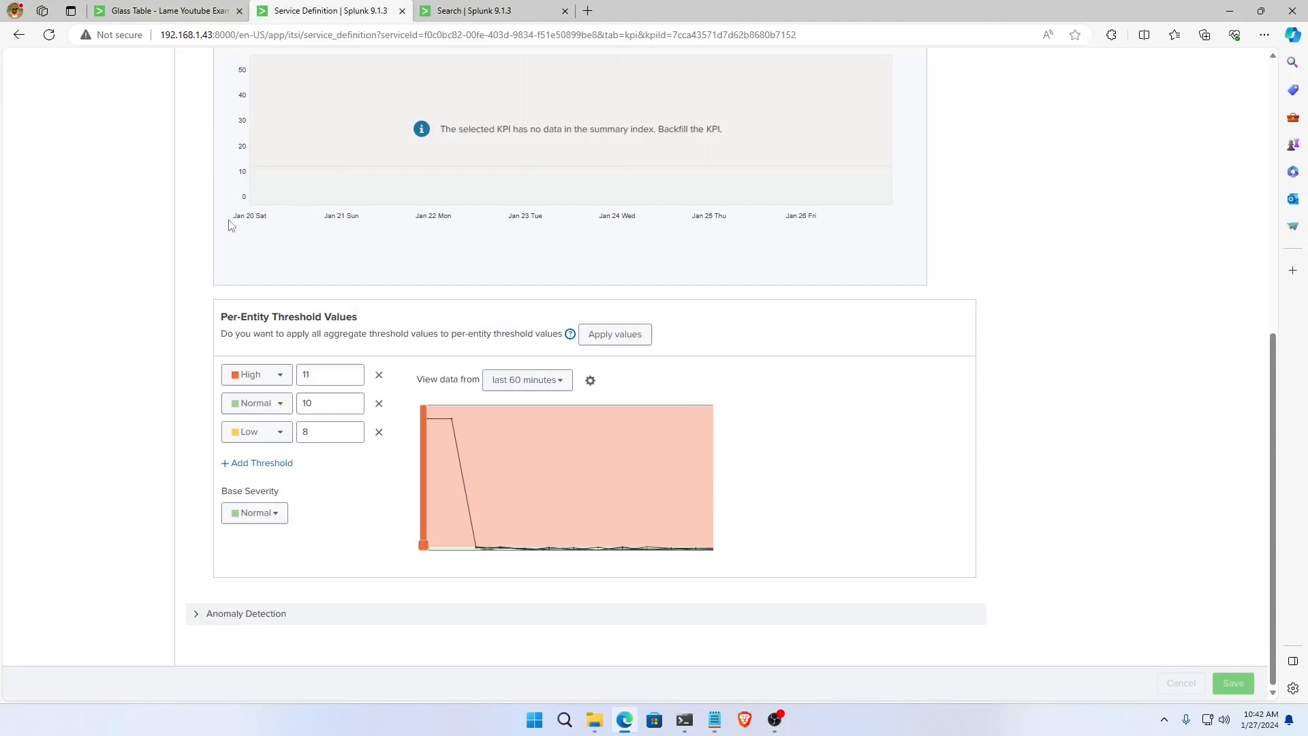
scroll(370, 334, up, 5)
scroll(369, 334, up, 1)
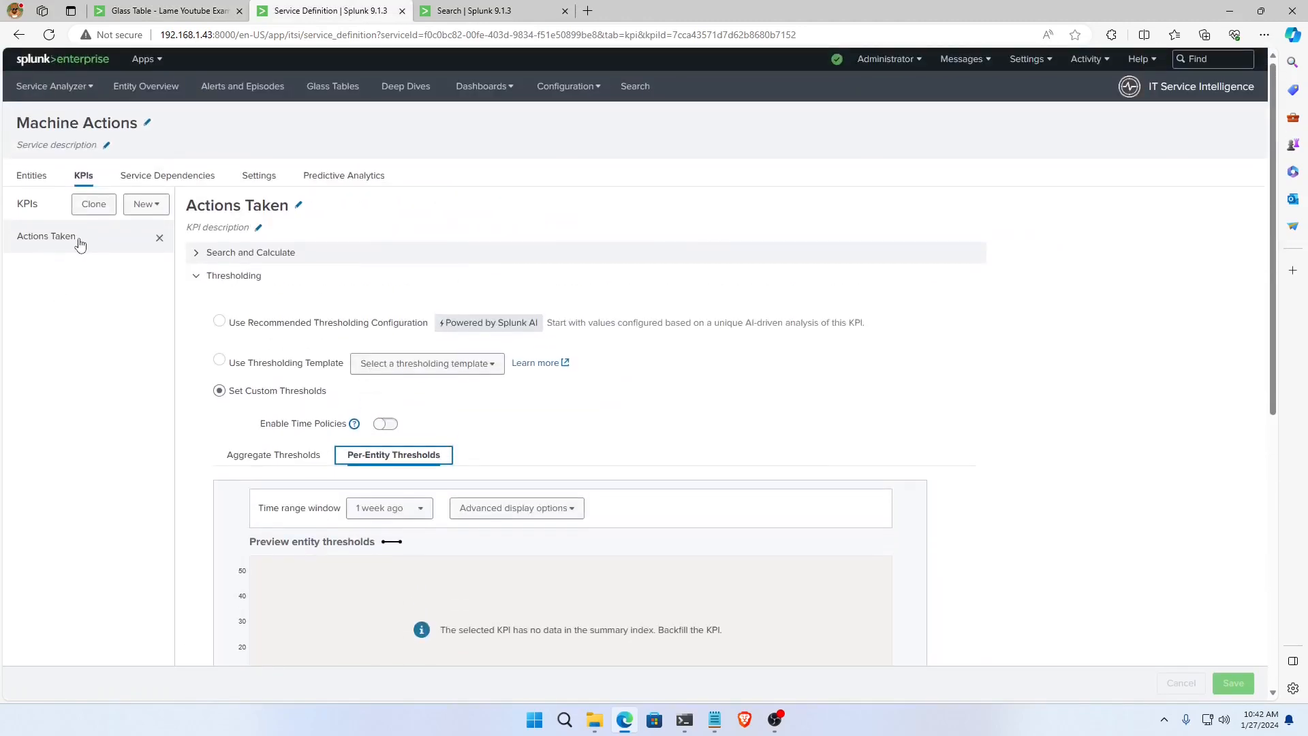
click(114, 12)
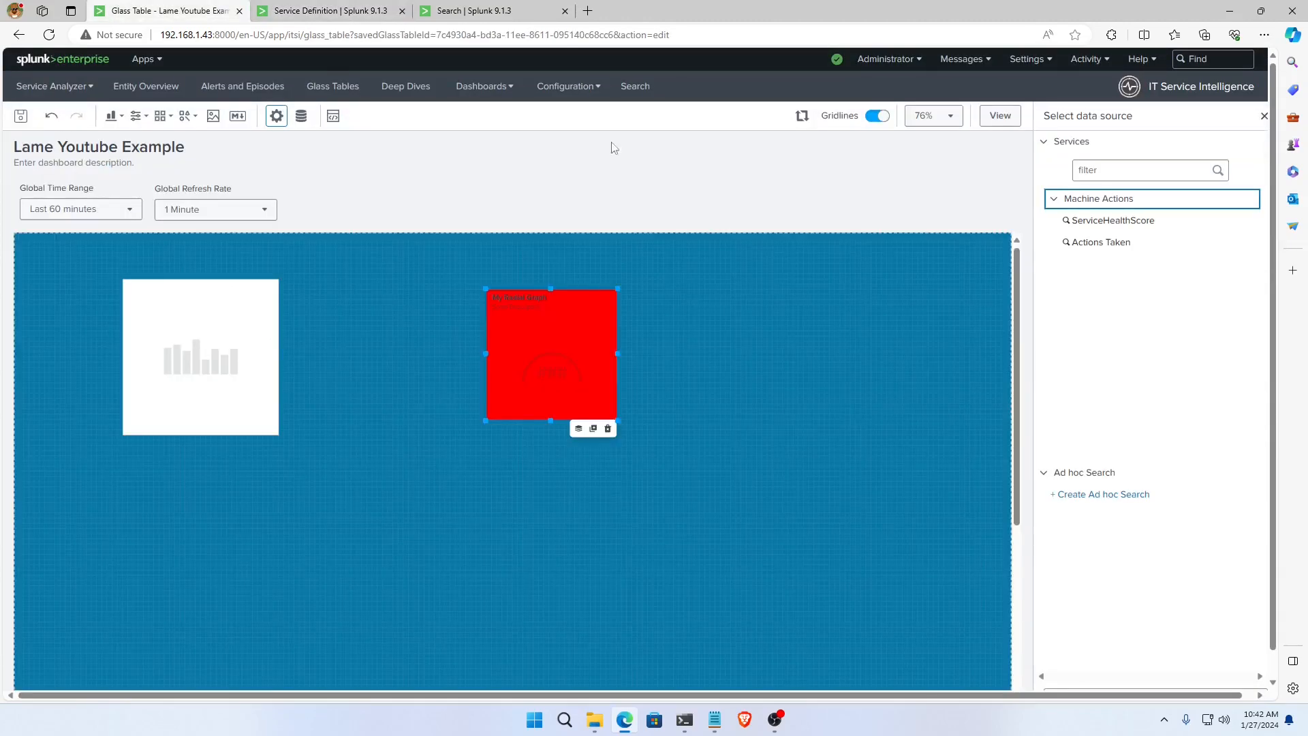
click(1107, 244)
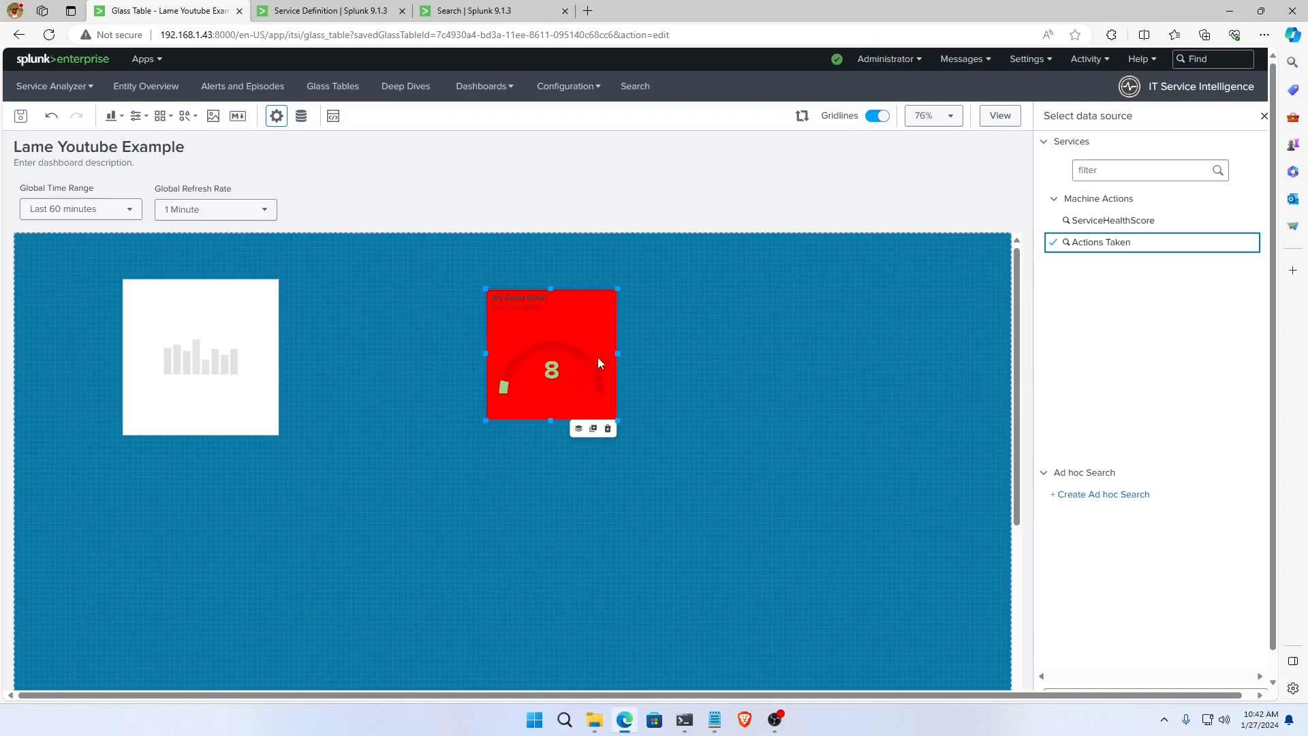
Link the column chart's primary data source to the Actions Taken KPI of the Machine Actions service.
click(193, 361)
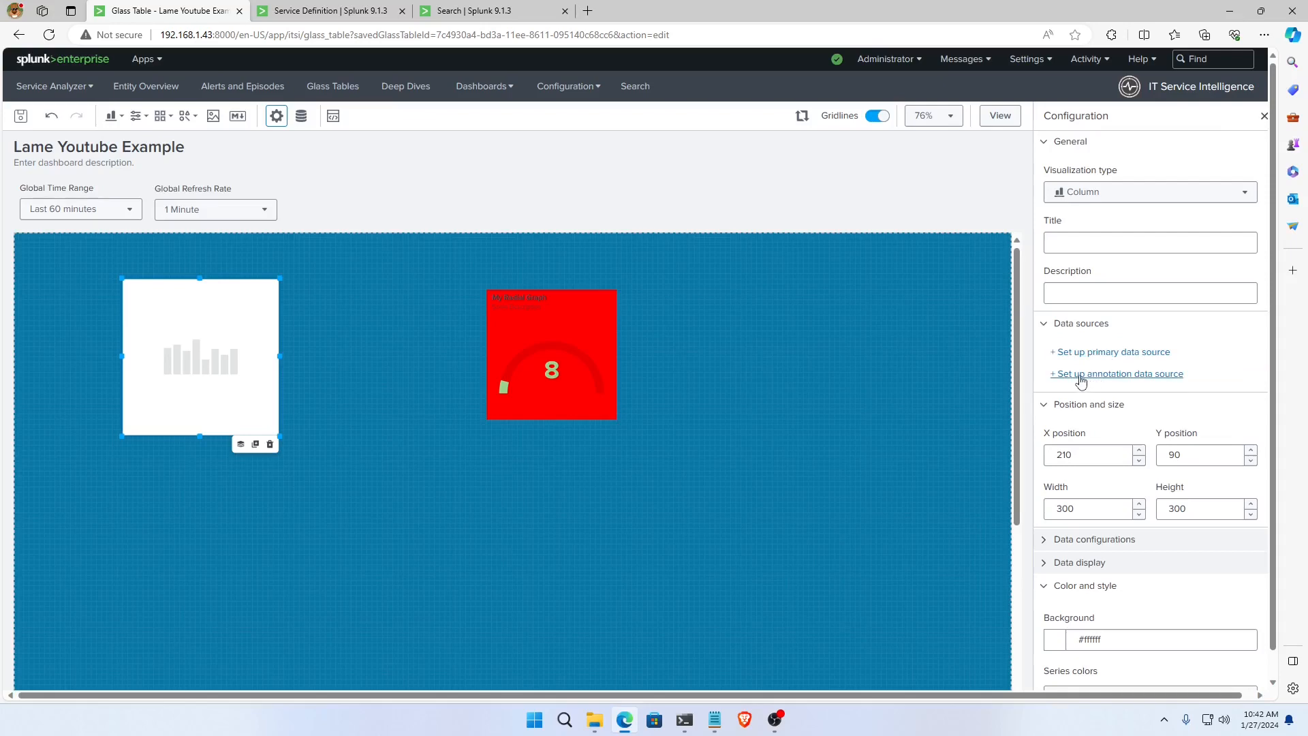
click(1131, 353)
click(1056, 198)
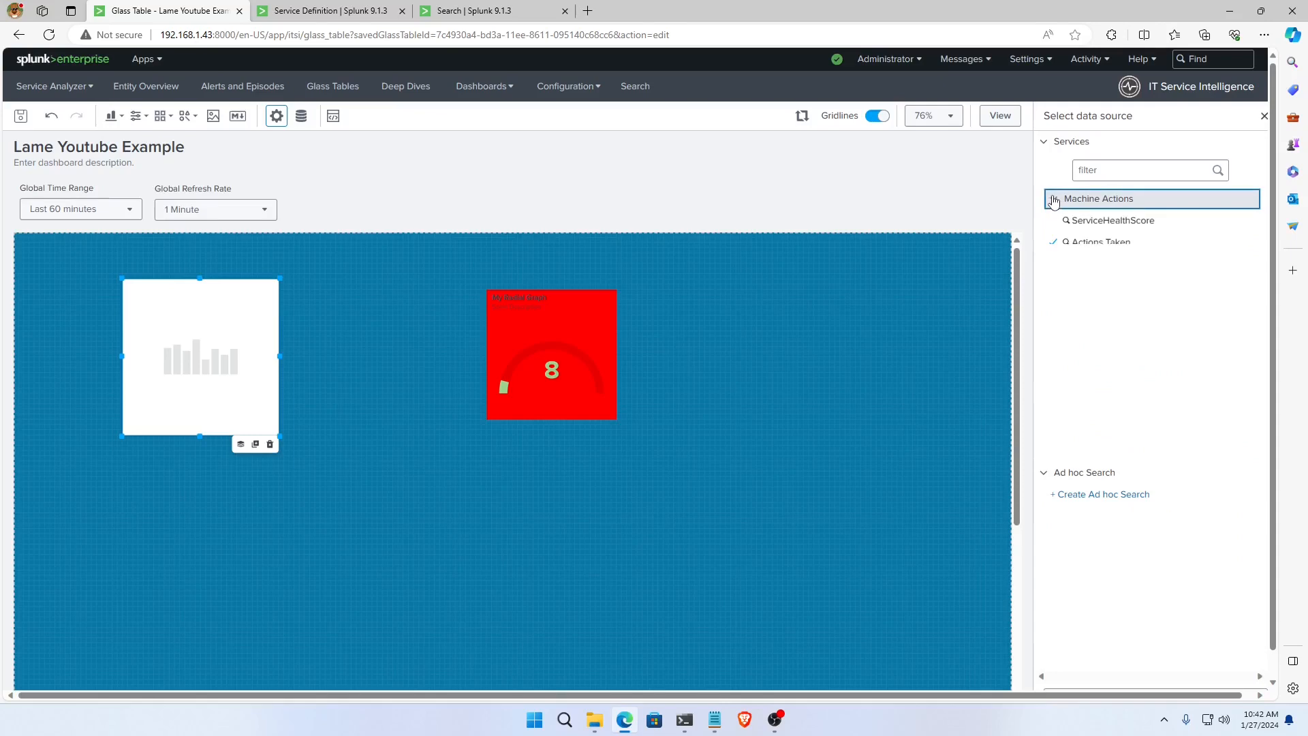
click(1105, 245)
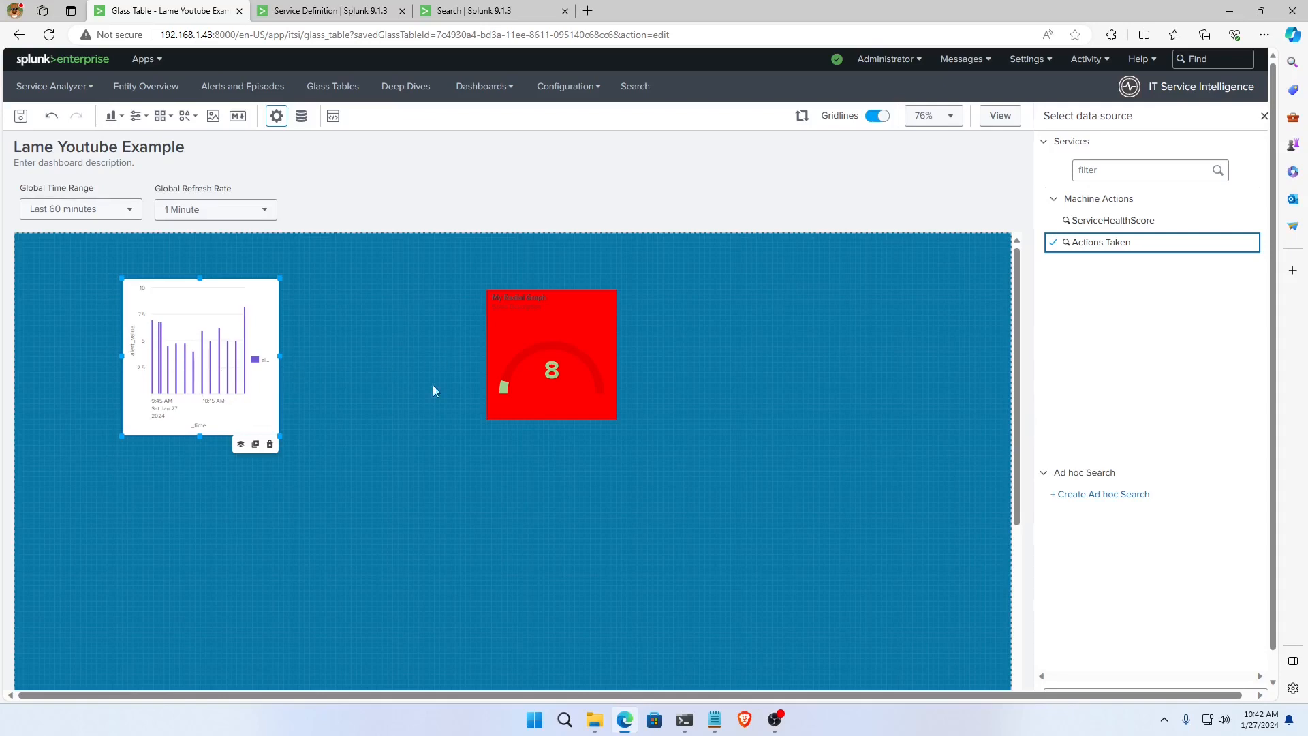
Move the radial graph farther right on the canvas and reposition the column chart beside it, at about X 1040, Y 70.
drag(559, 330, 830, 321)
drag(279, 336, 671, 327)
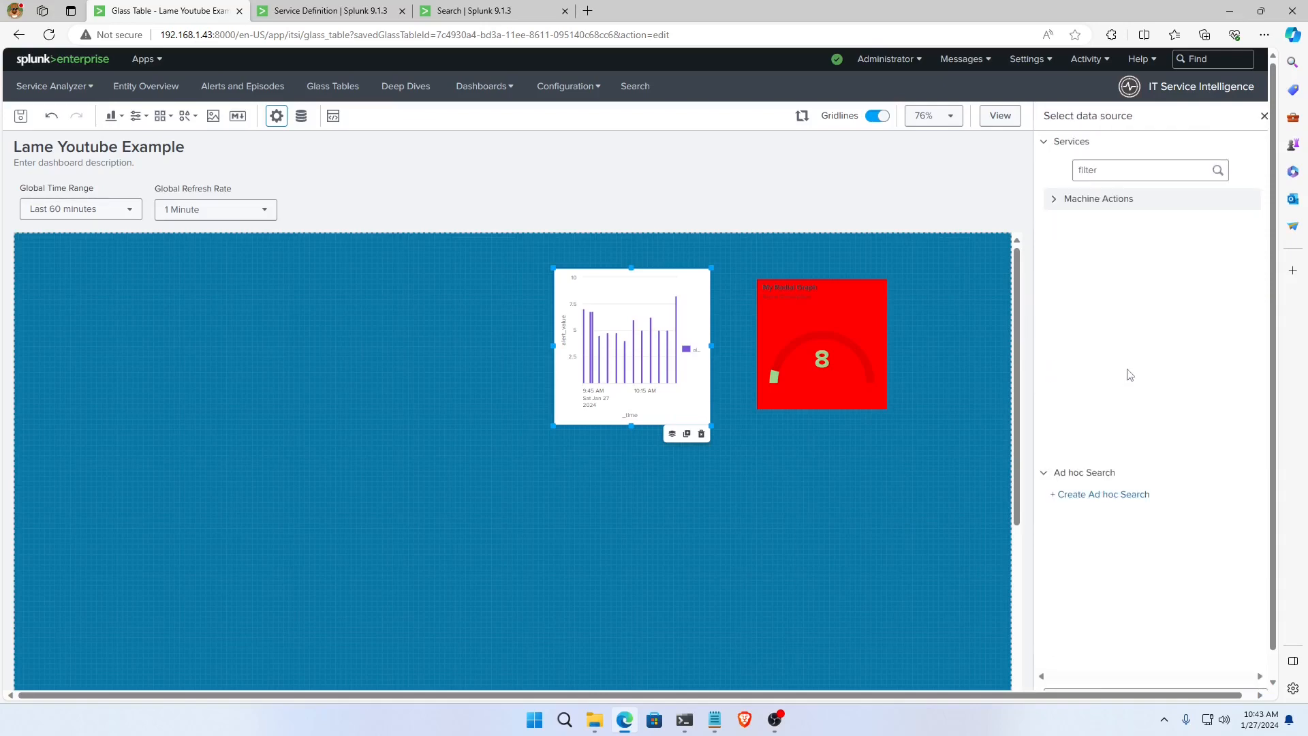
Reselect Actions Taken as the column chart's data source, undo the last change, and select Actions Taken again.
click(1070, 199)
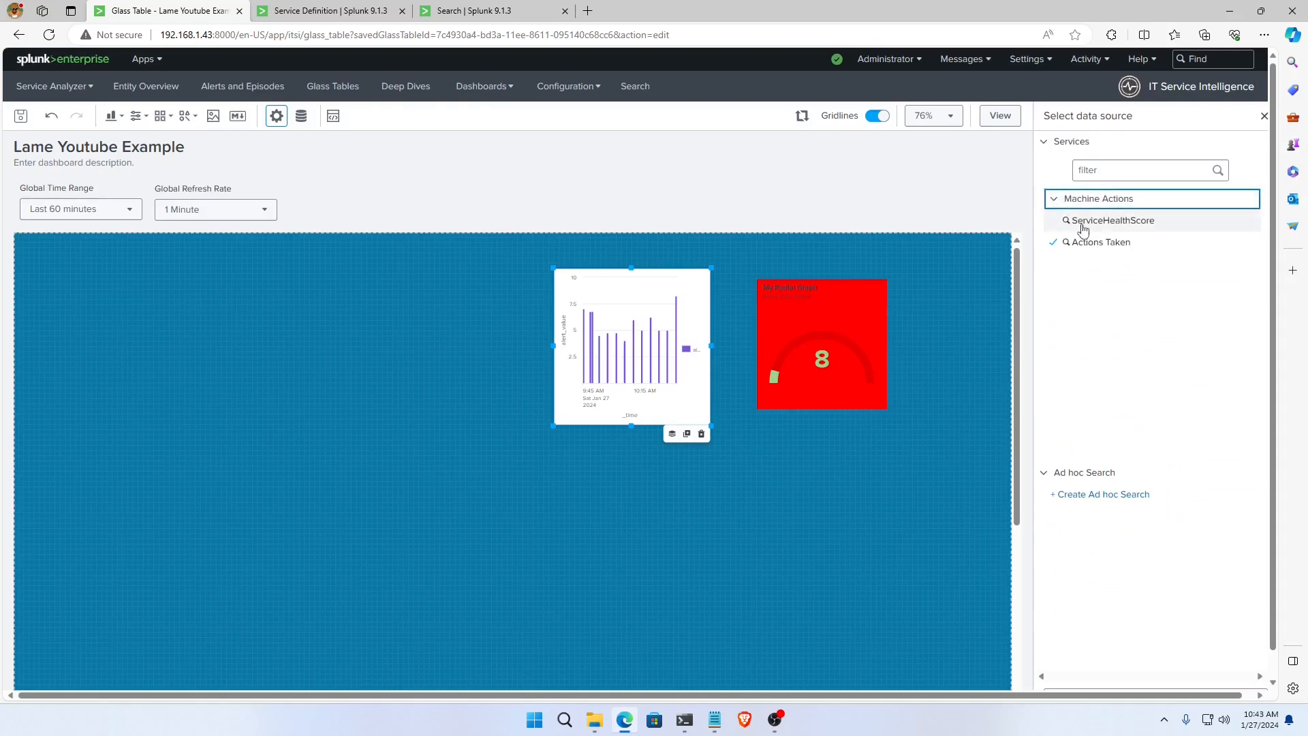
click(1083, 244)
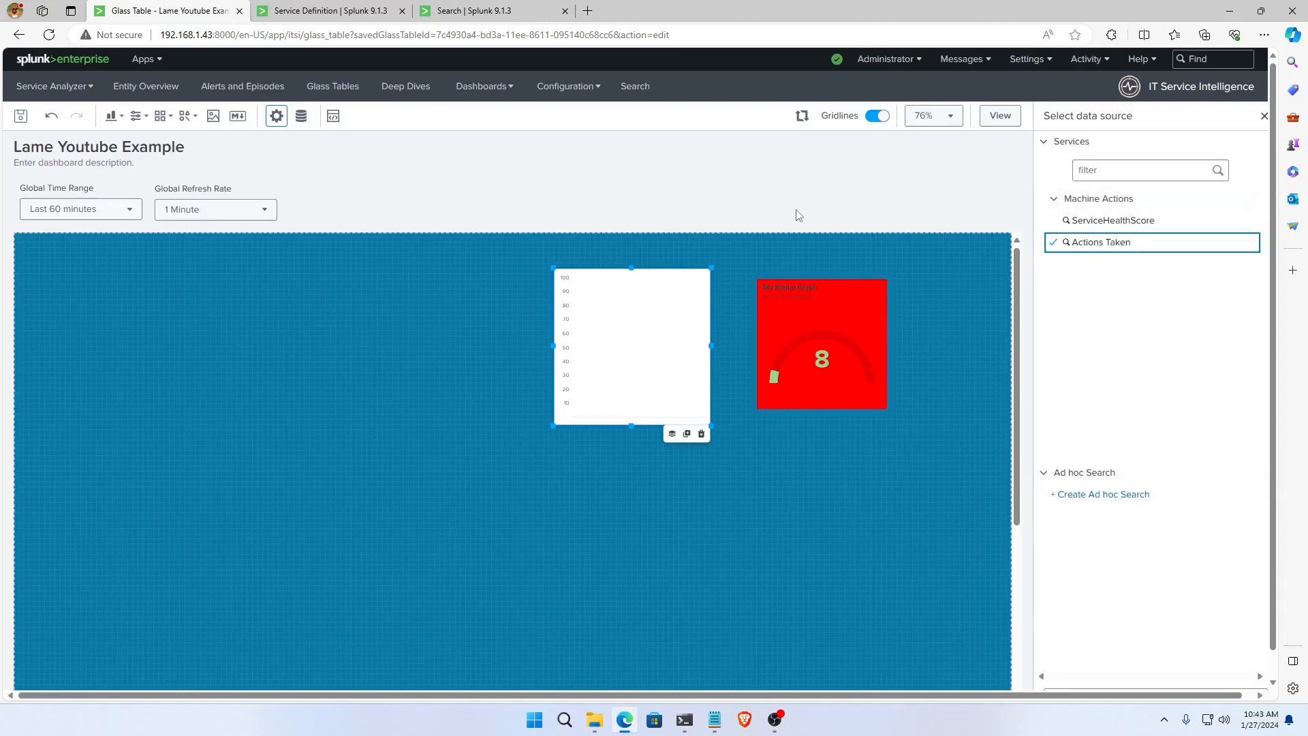
click(51, 117)
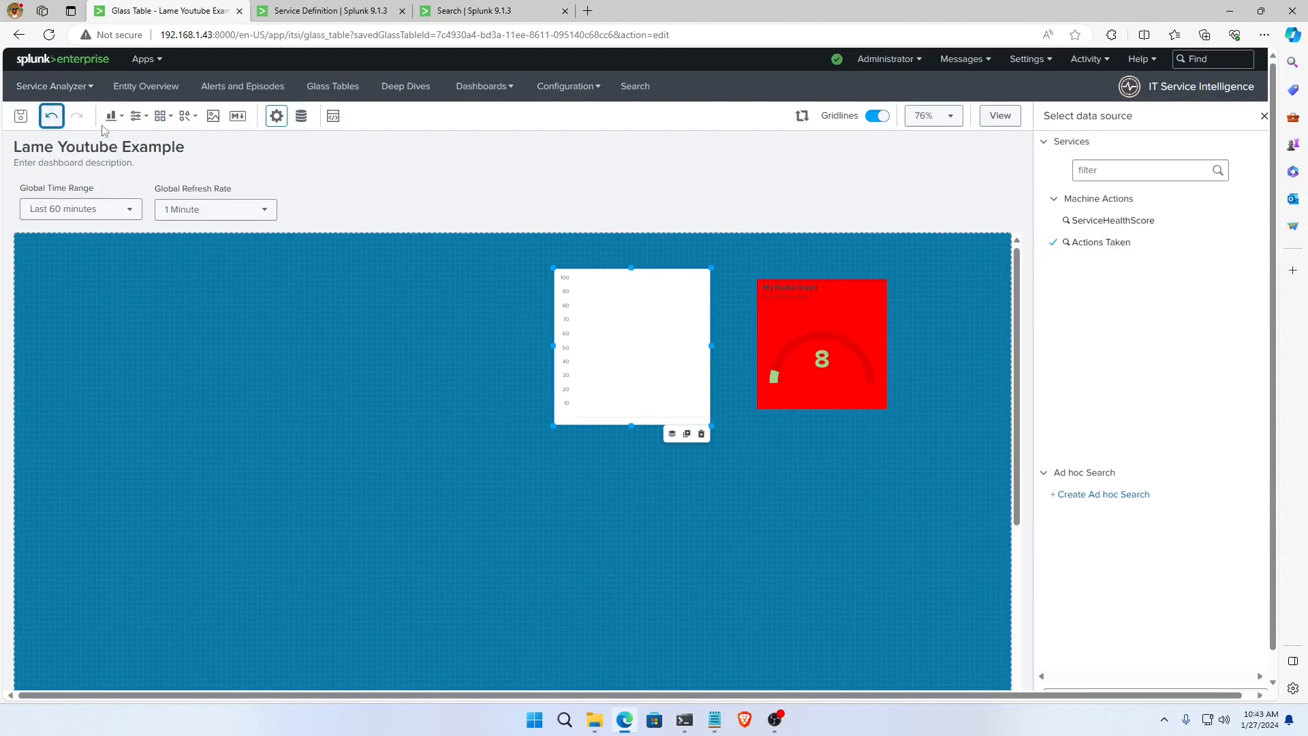
click(1092, 244)
click(647, 450)
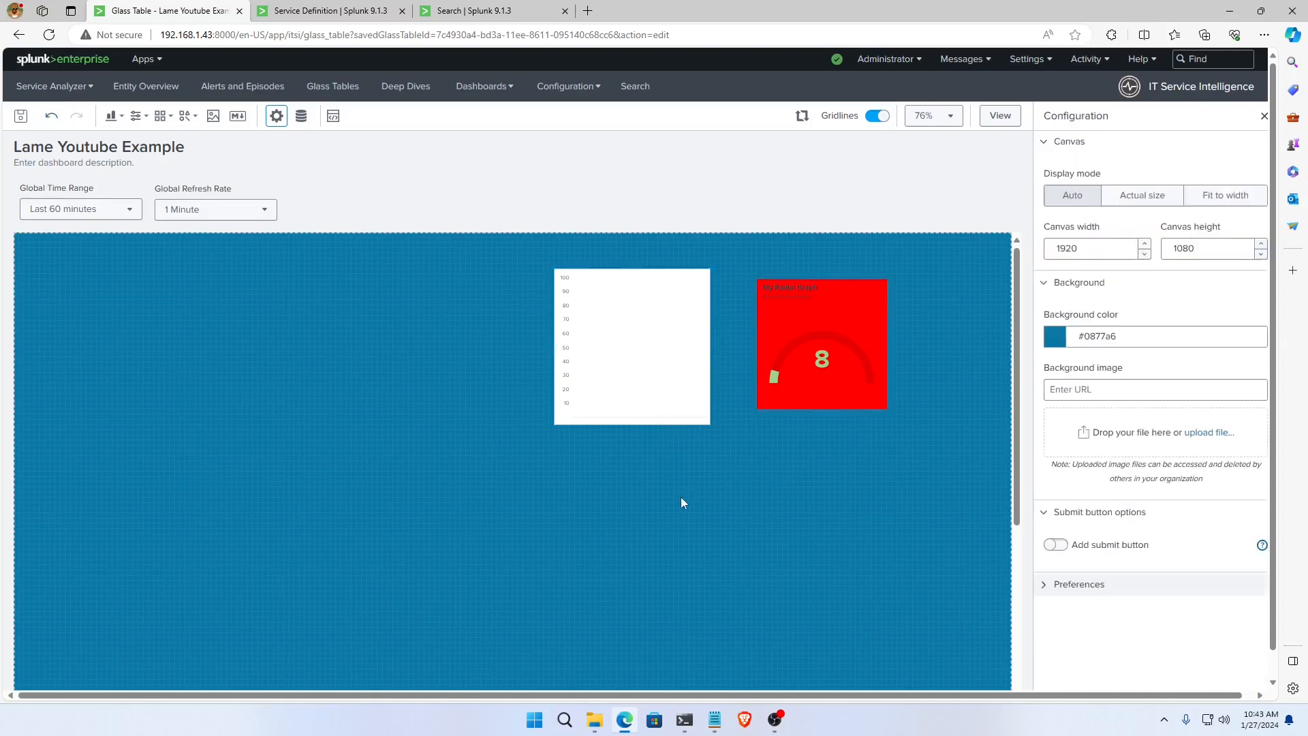
click(668, 380)
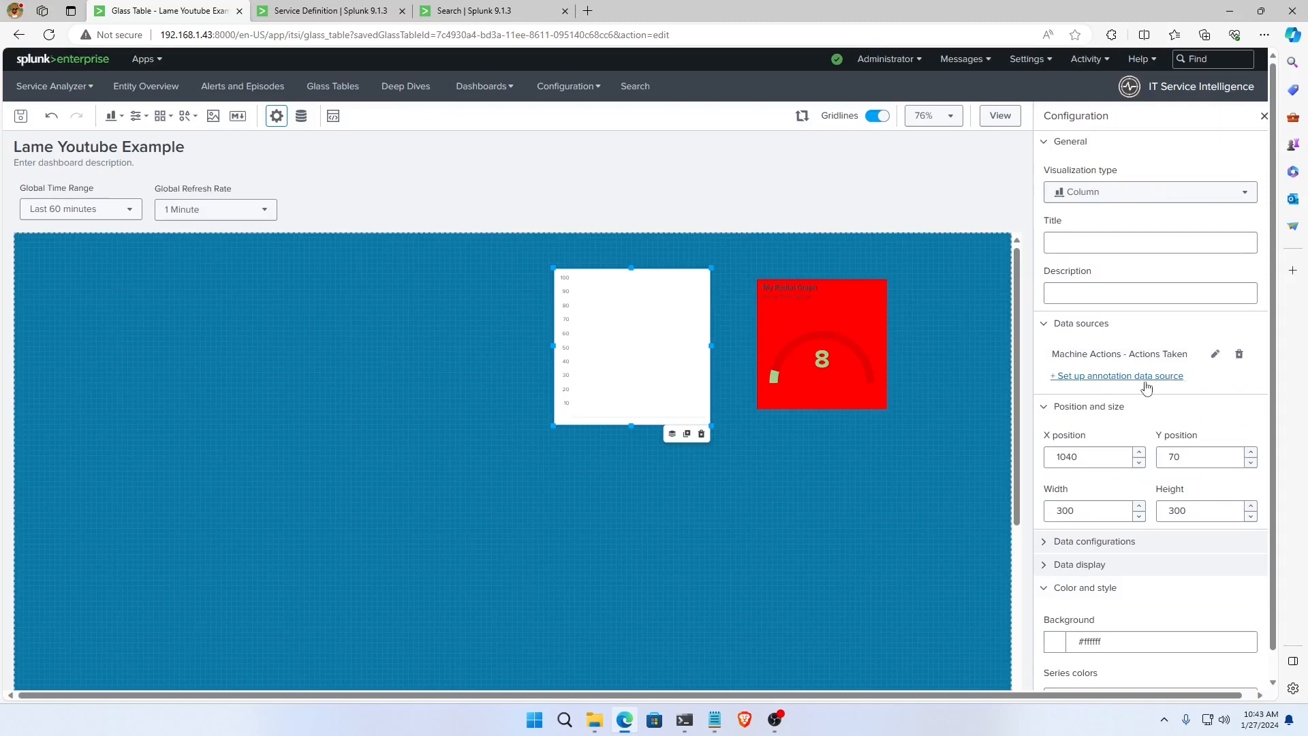
click(1056, 378)
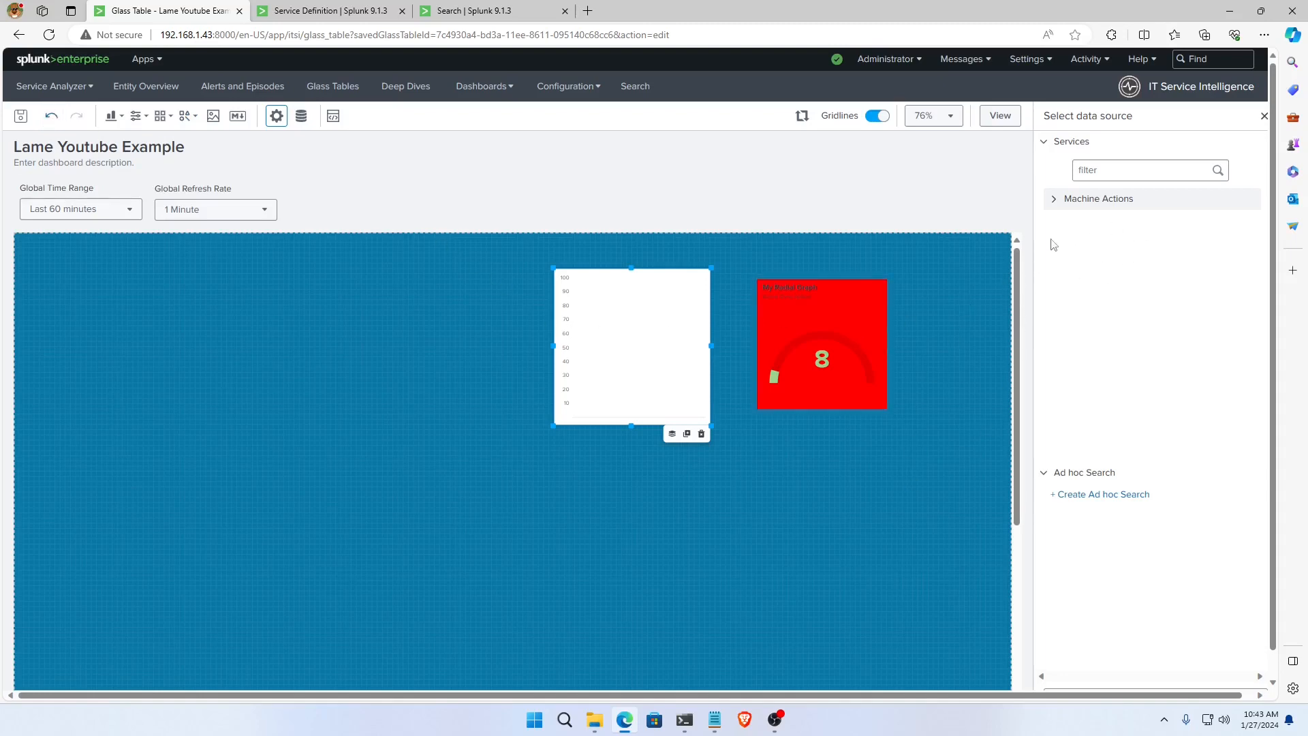
click(1263, 116)
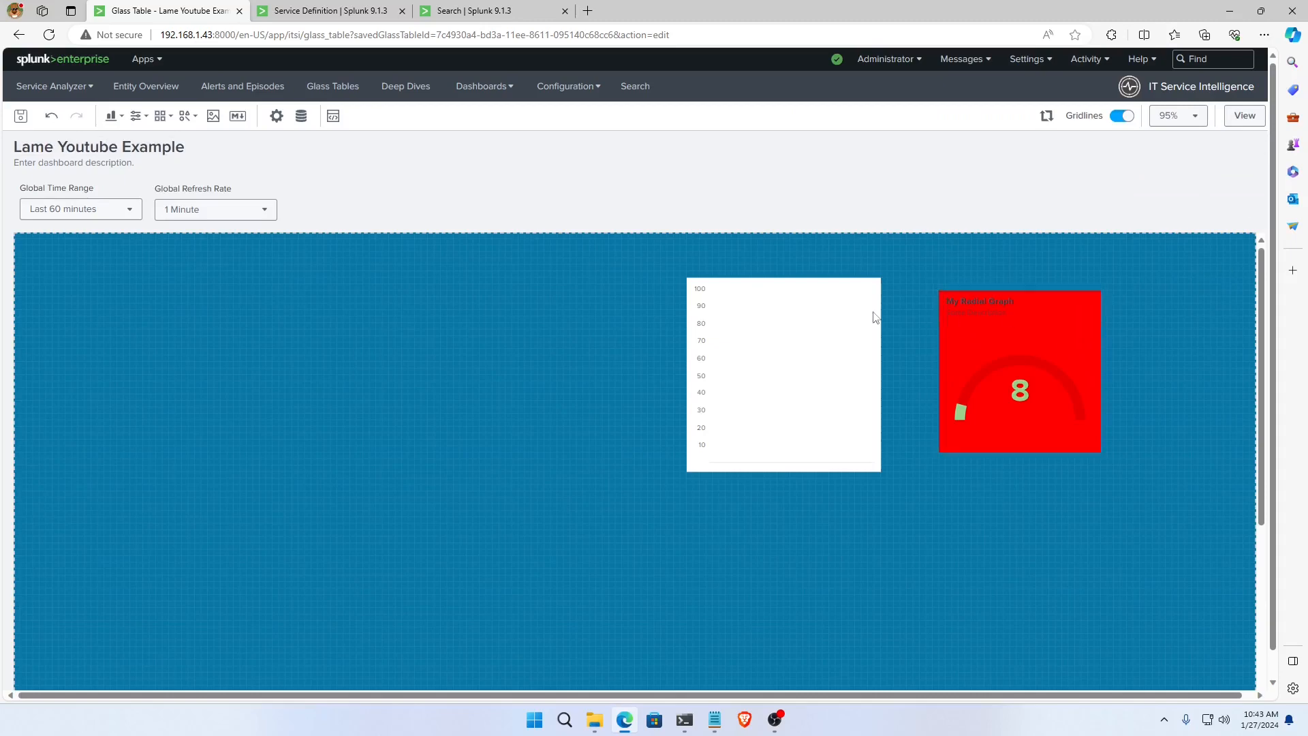
Remove the column chart's primary data source and link the chart again to Actions Taken under Machine Actions.
click(812, 330)
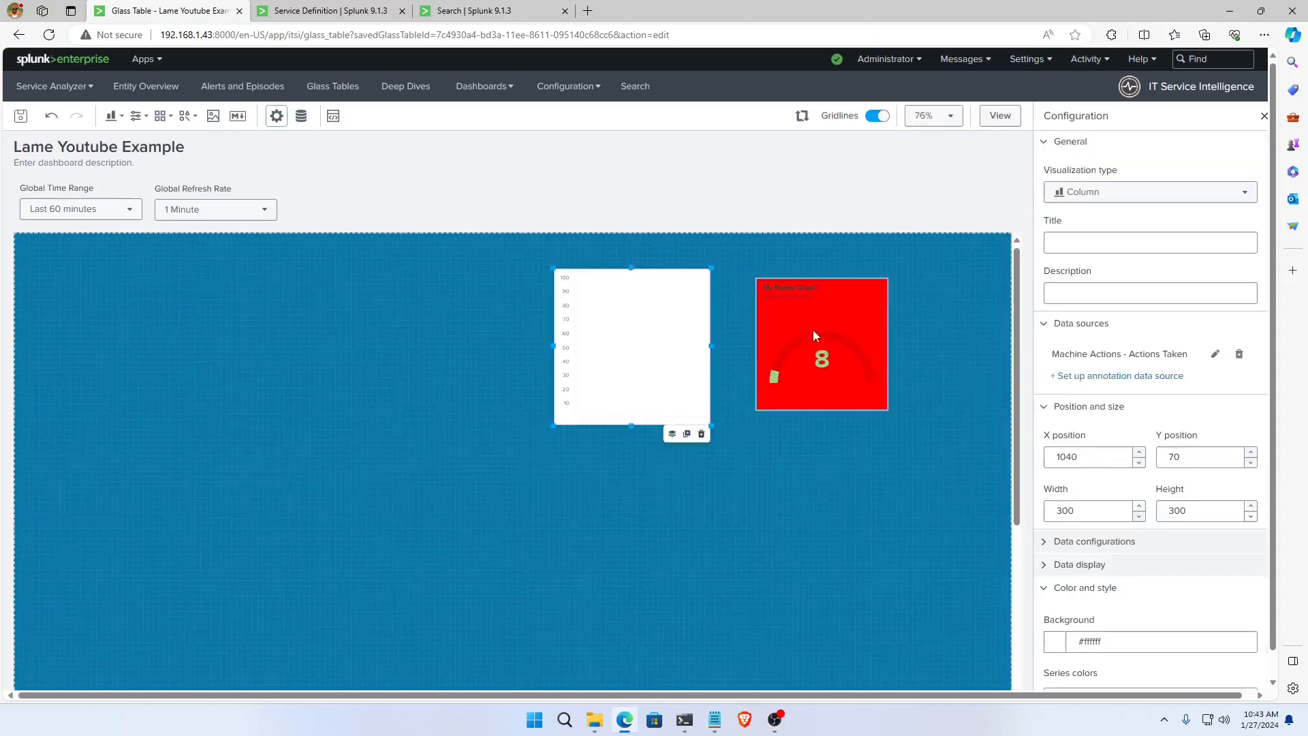
click(1238, 355)
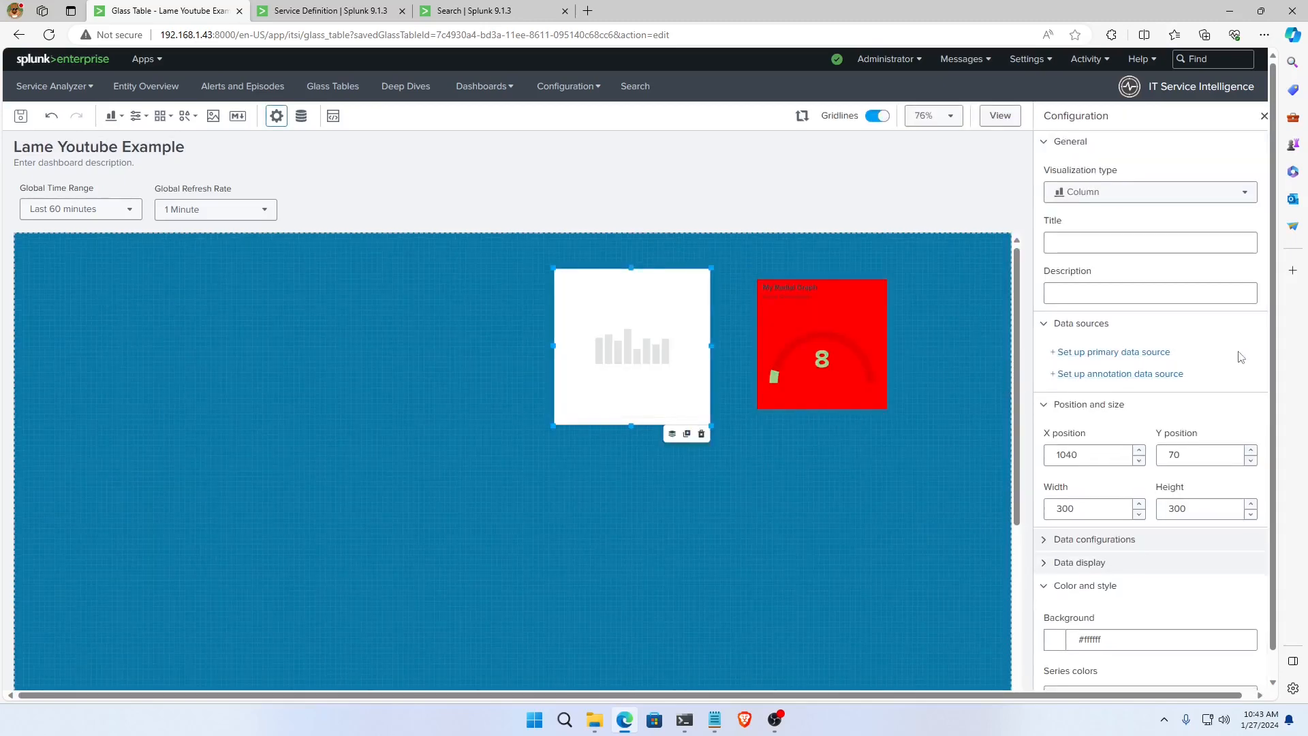
click(1128, 352)
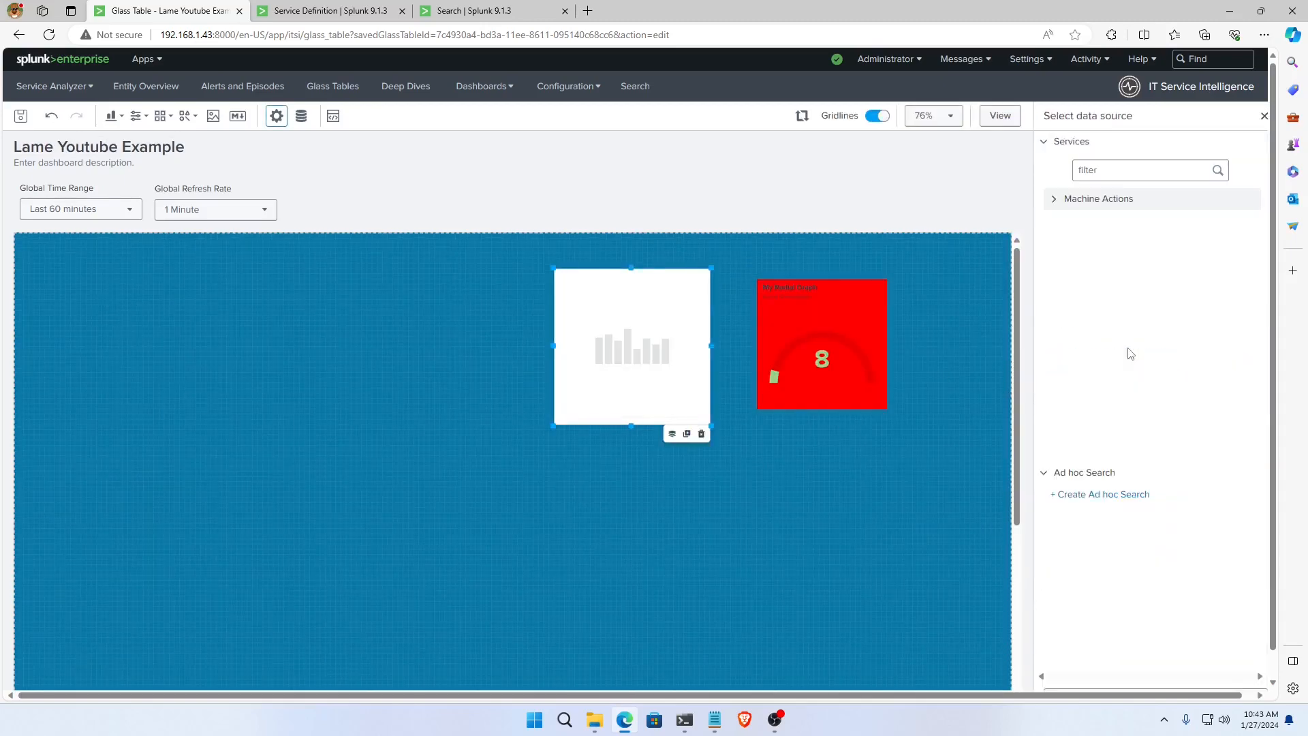
click(1063, 201)
click(1073, 244)
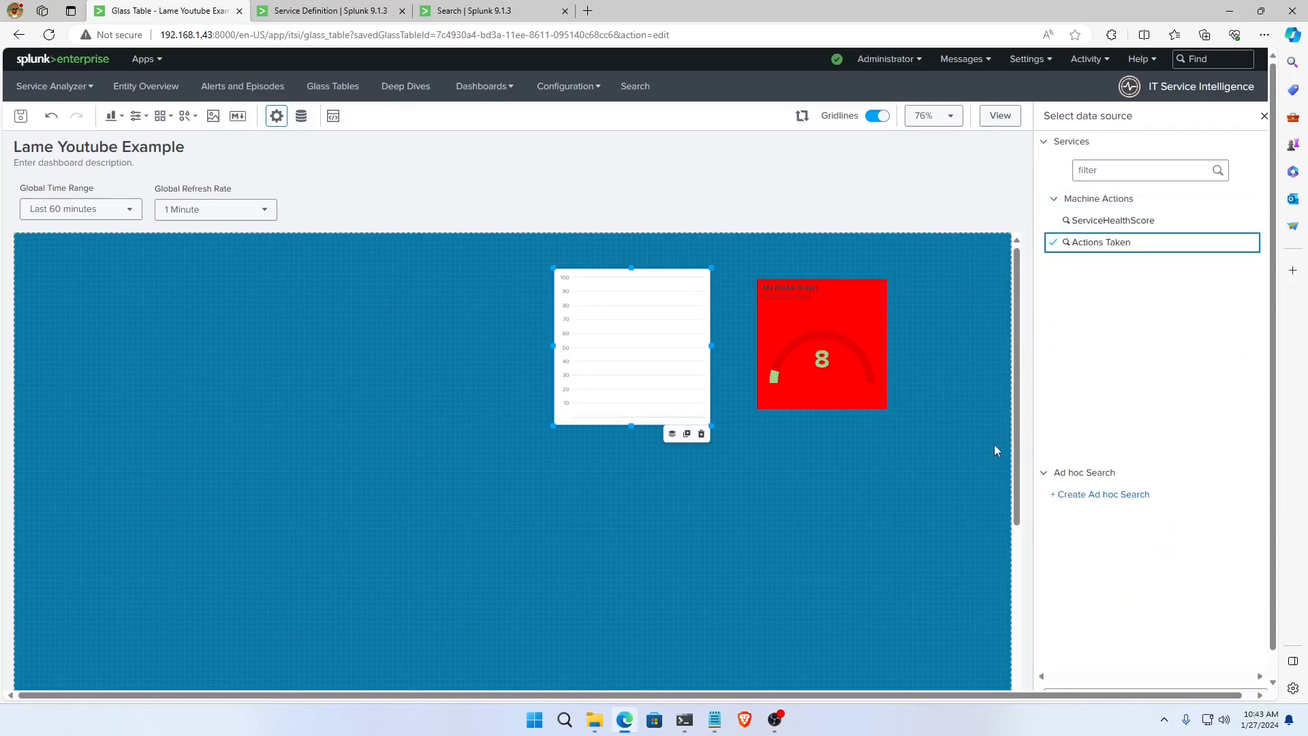
scroll(1120, 387, down, 2)
scroll(1092, 401, up, 2)
click(444, 360)
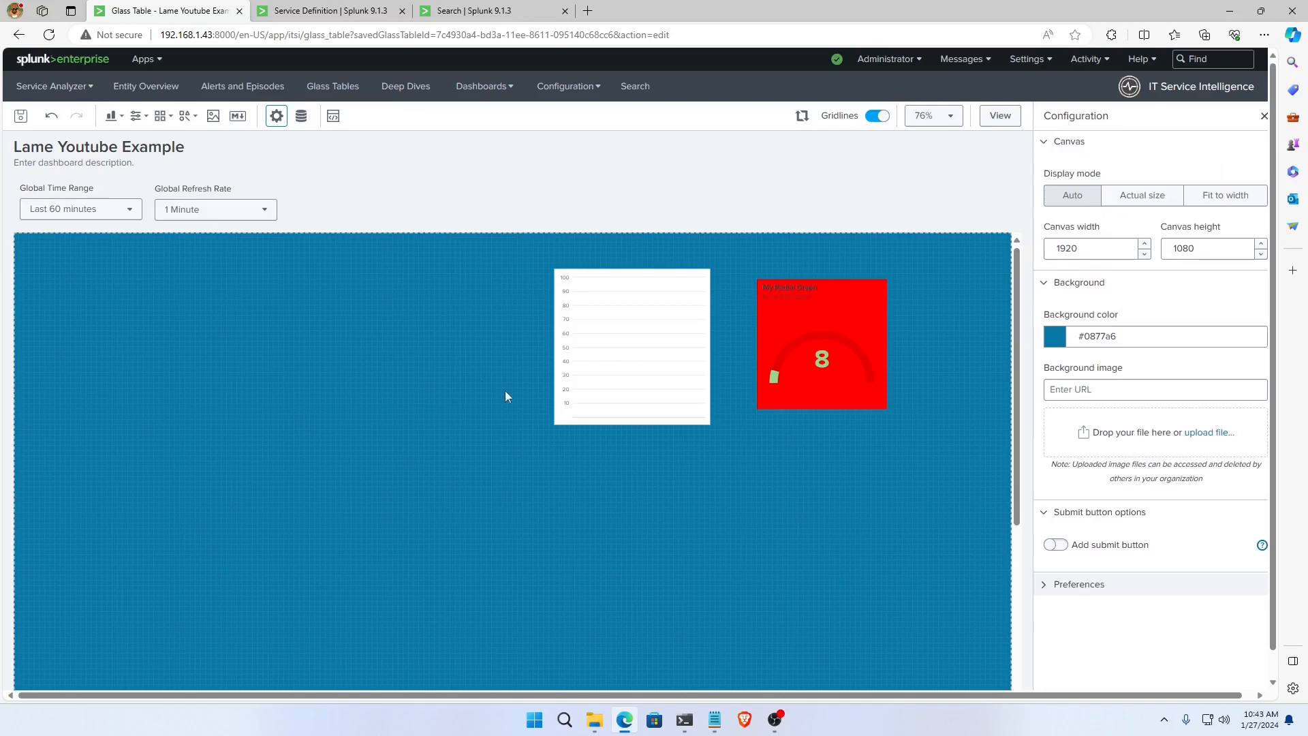
Review the column chart's color and style settings, and set its stack mode to Stacked in the data display options.
click(671, 389)
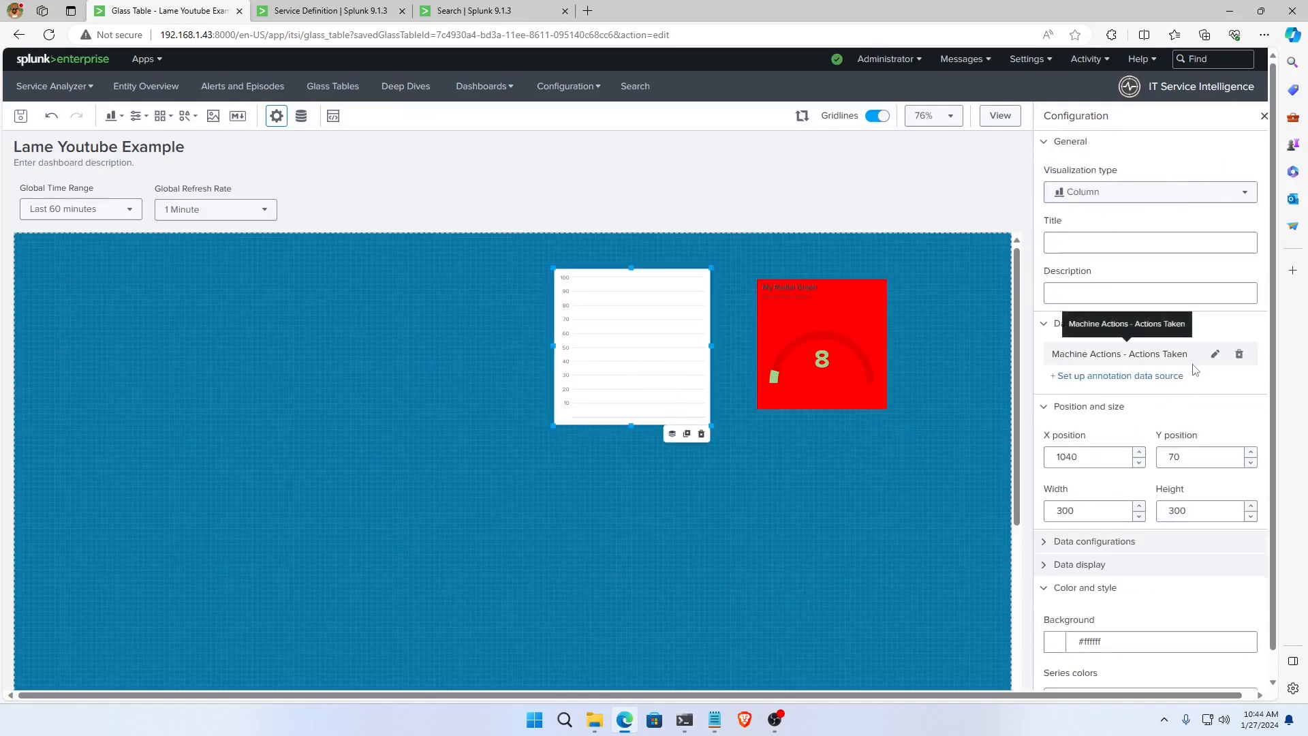
click(1090, 326)
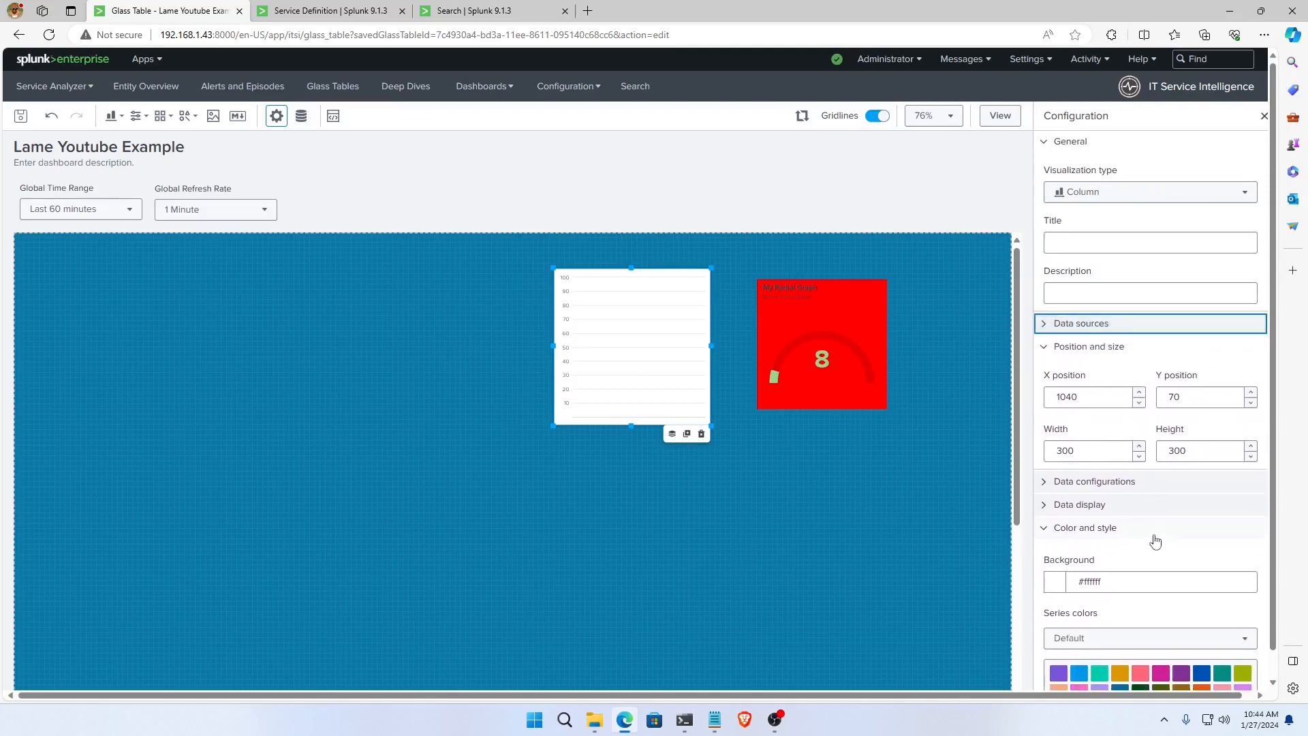
scroll(1153, 540, down, 3)
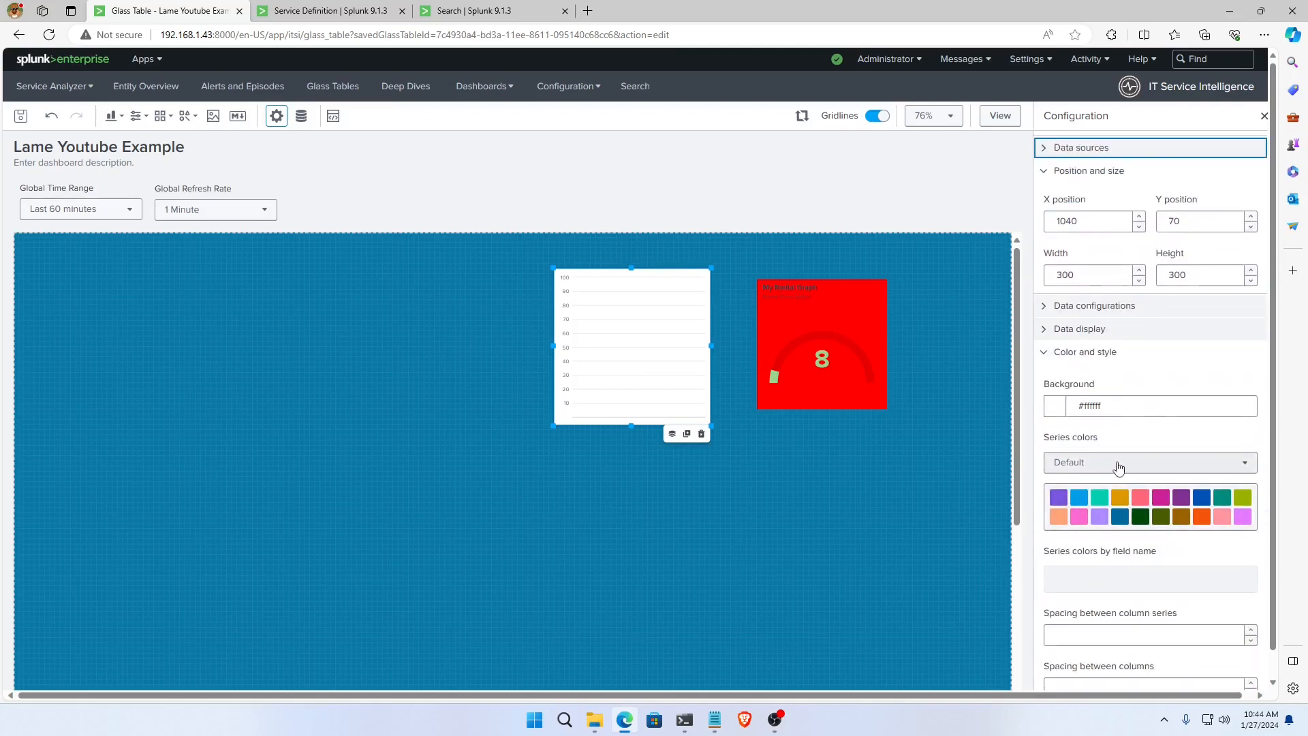
click(1060, 415)
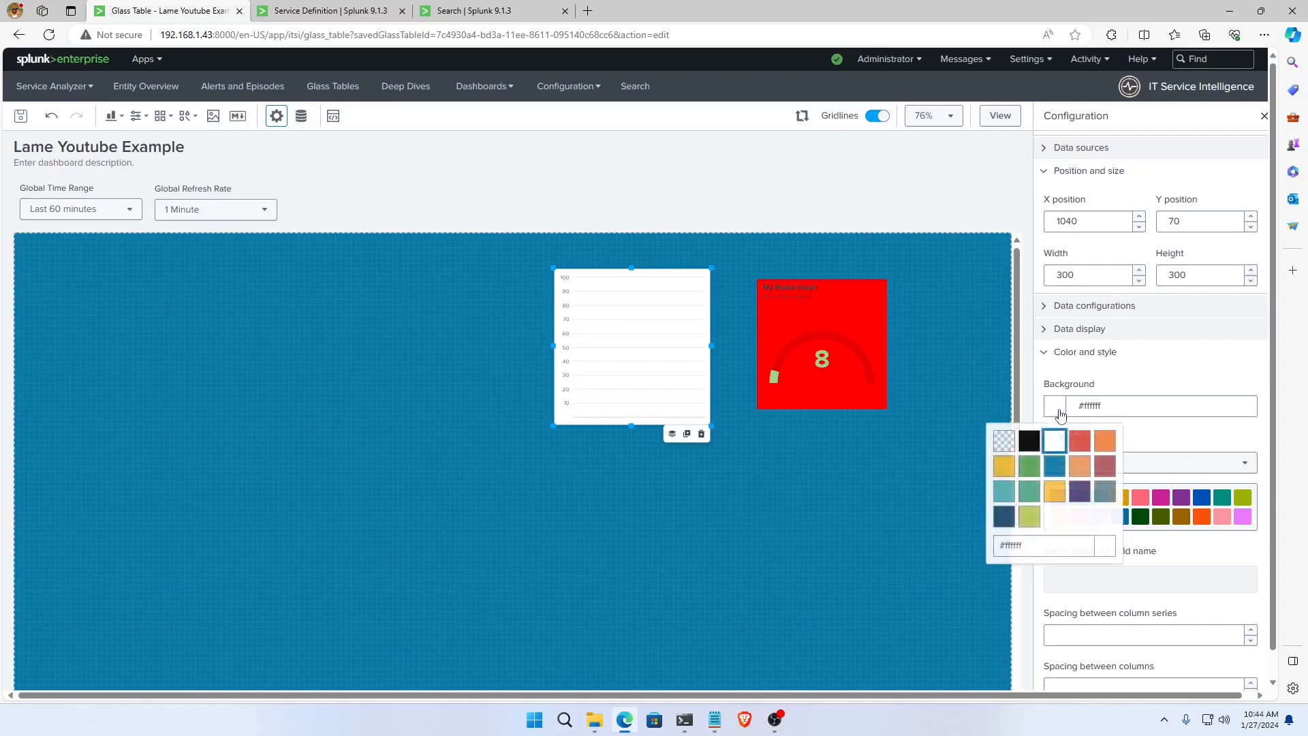
click(1060, 415)
click(1048, 334)
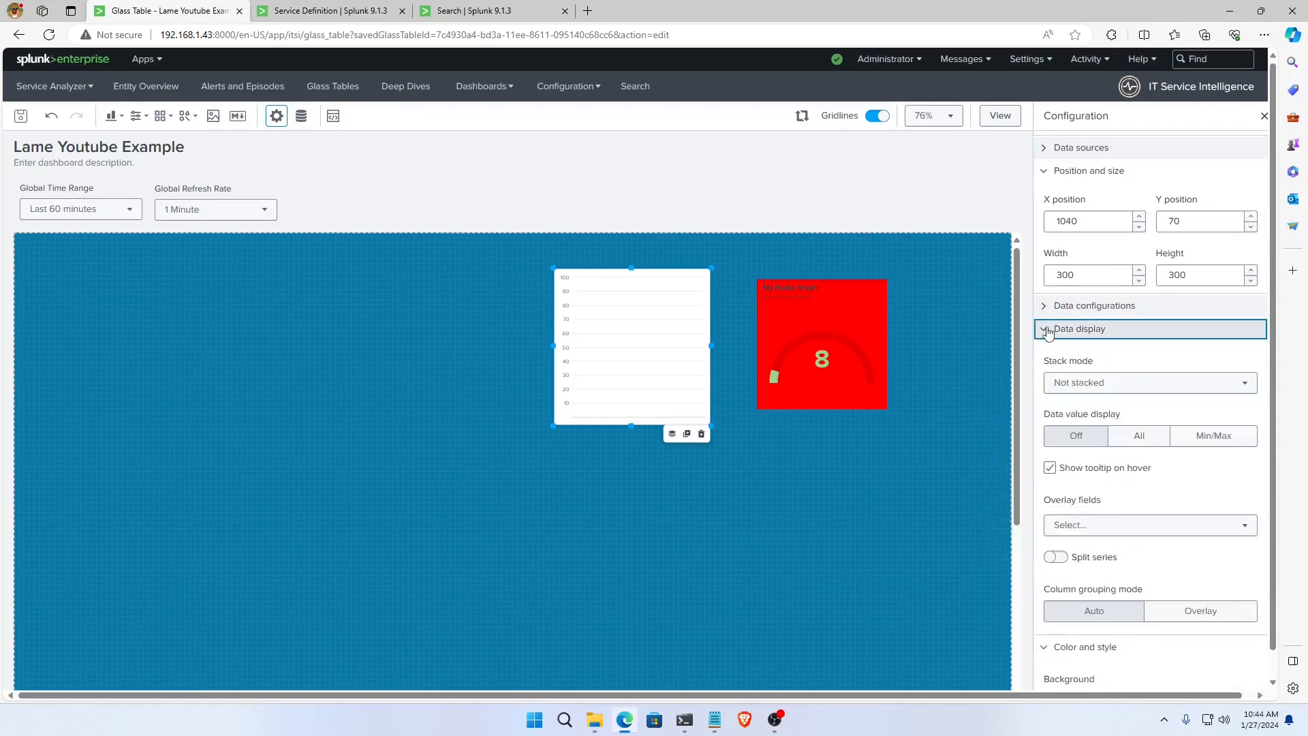
click(1141, 396)
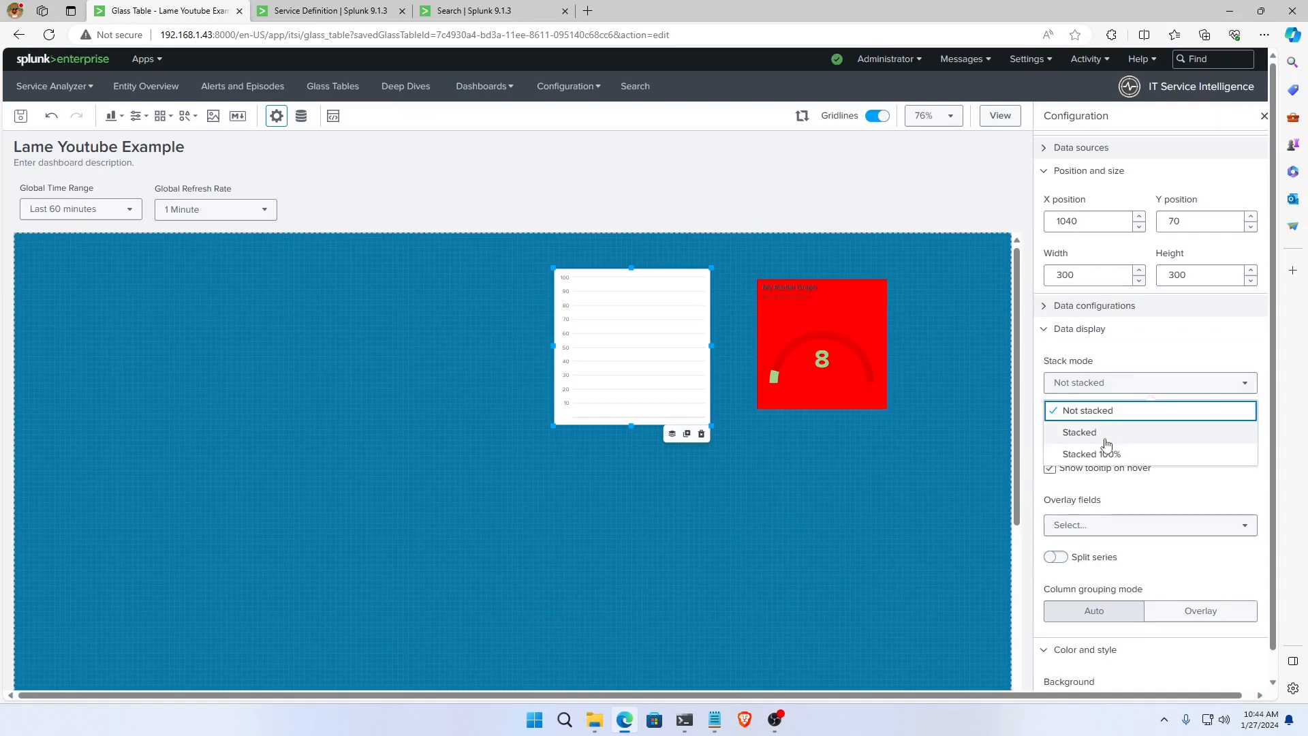
click(1075, 433)
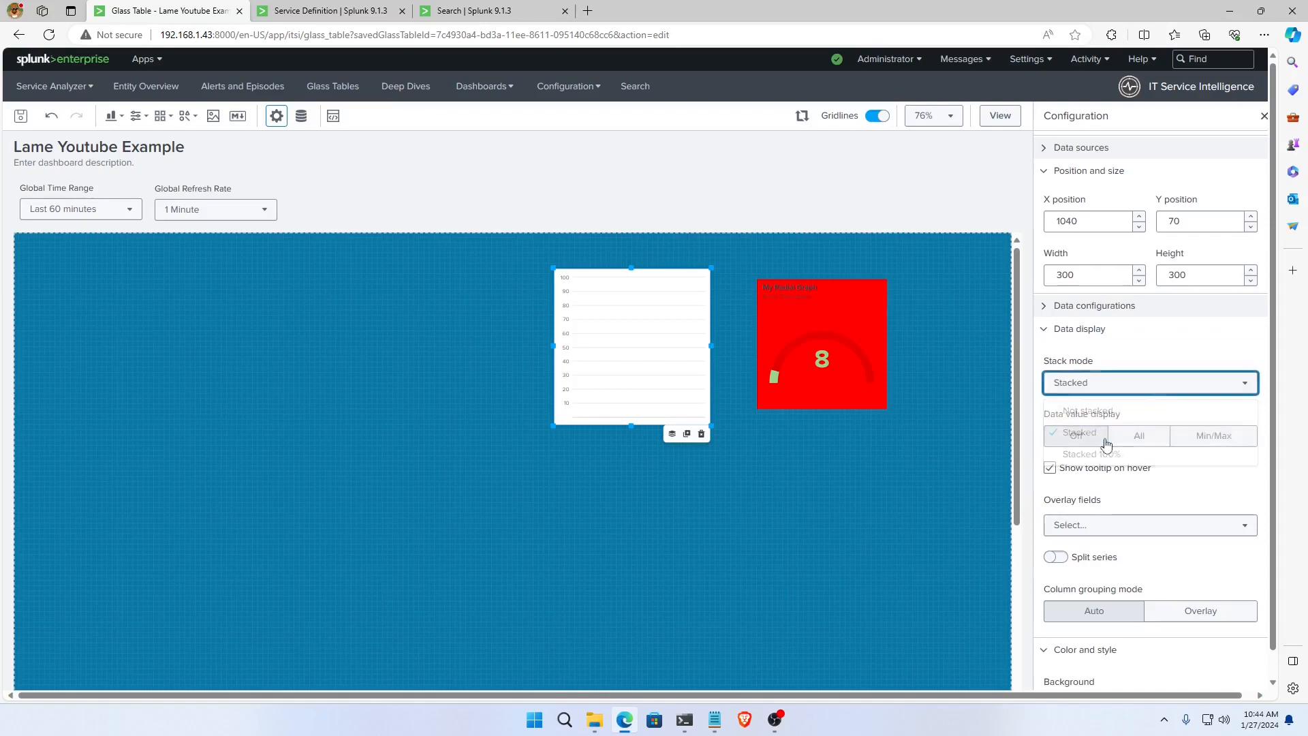
click(1150, 445)
Try alert_value (number) as an overlay field for the column chart, and deselect it again.
click(1131, 525)
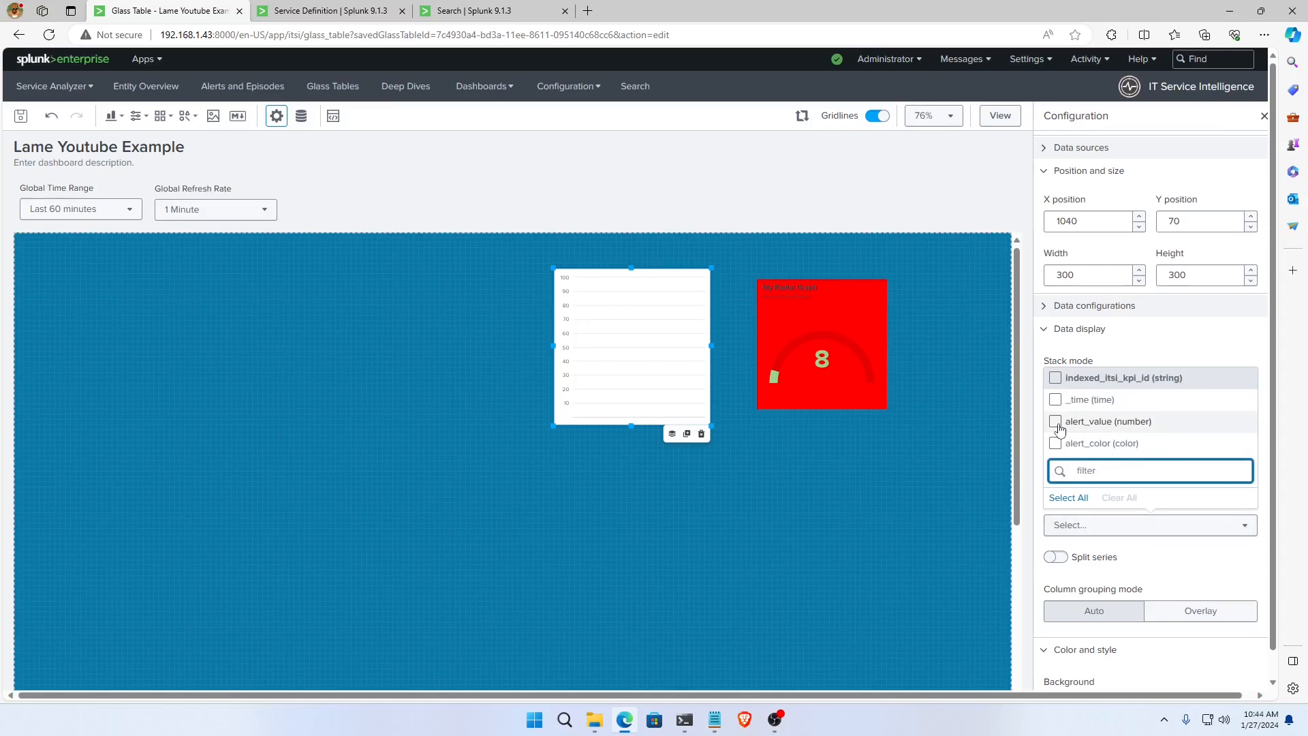
click(1056, 422)
click(1056, 421)
scroll(1124, 576, up, 3)
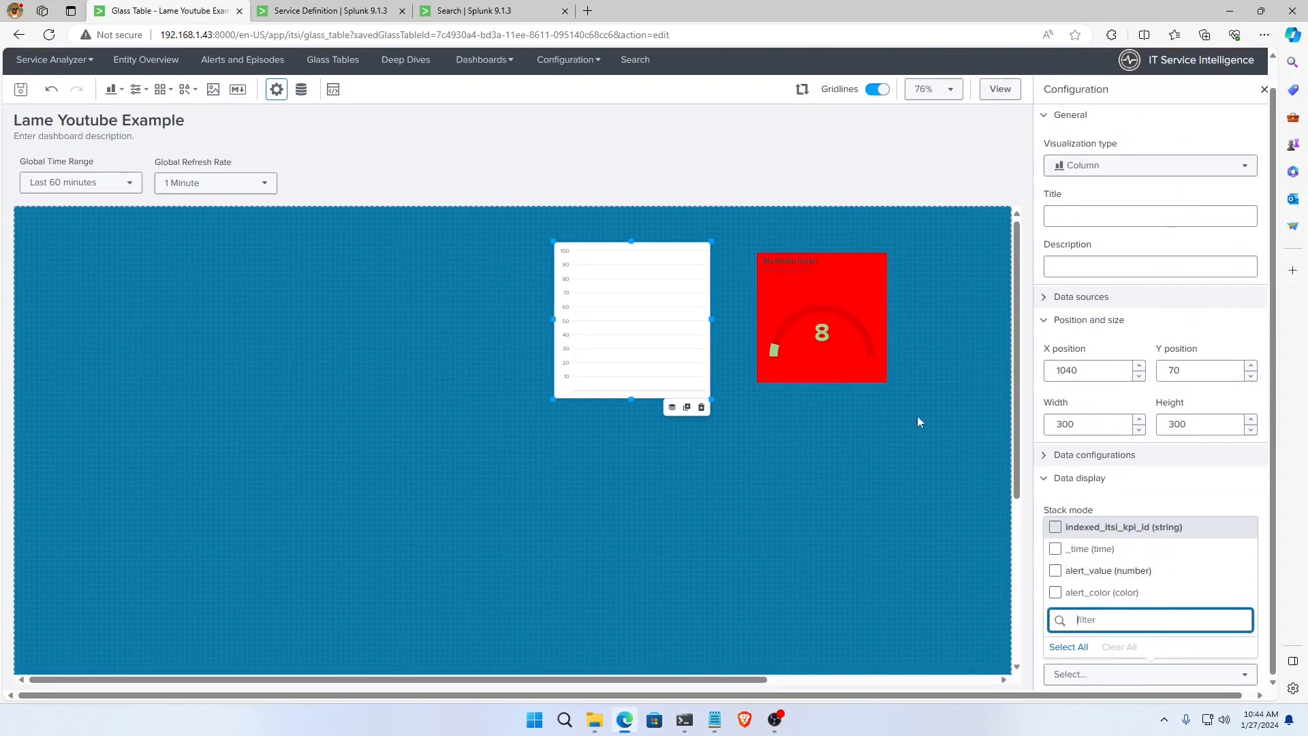
Delete the column chart and add a line chart to the canvas at about X 370, Y 190.
click(658, 346)
key(Delete)
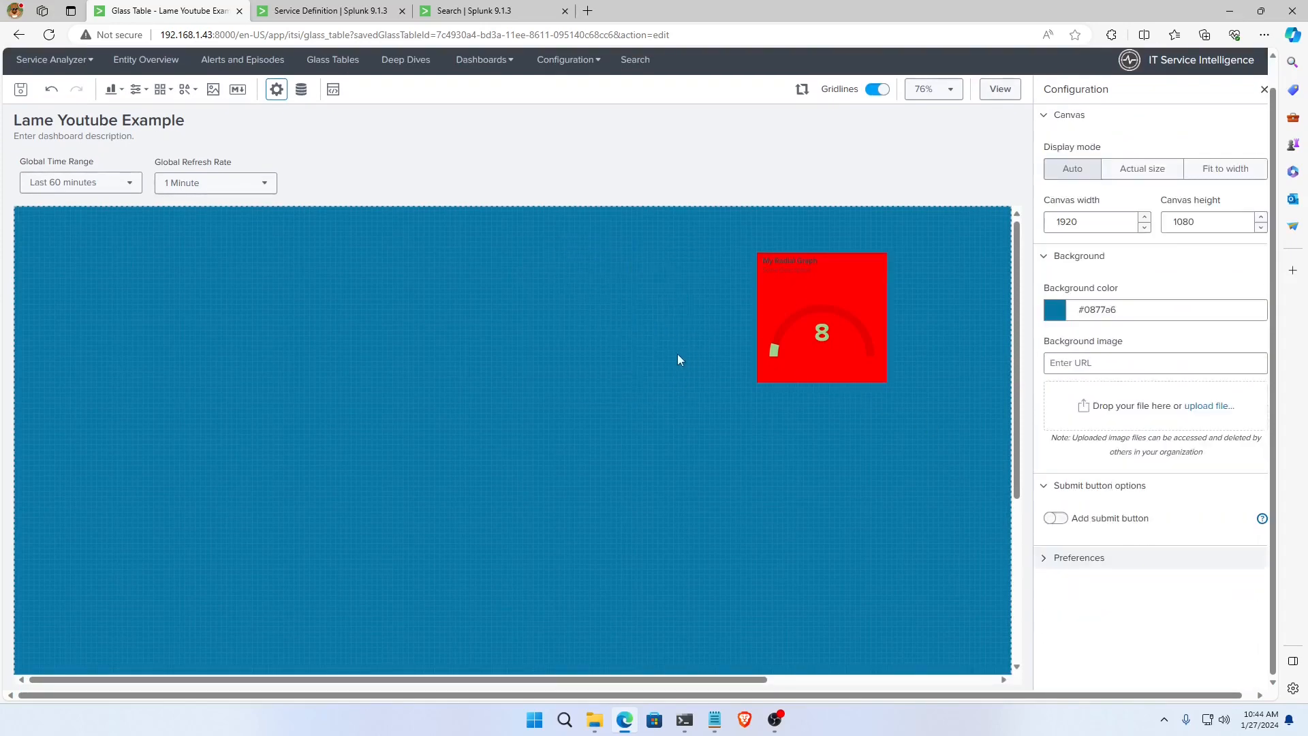
click(113, 90)
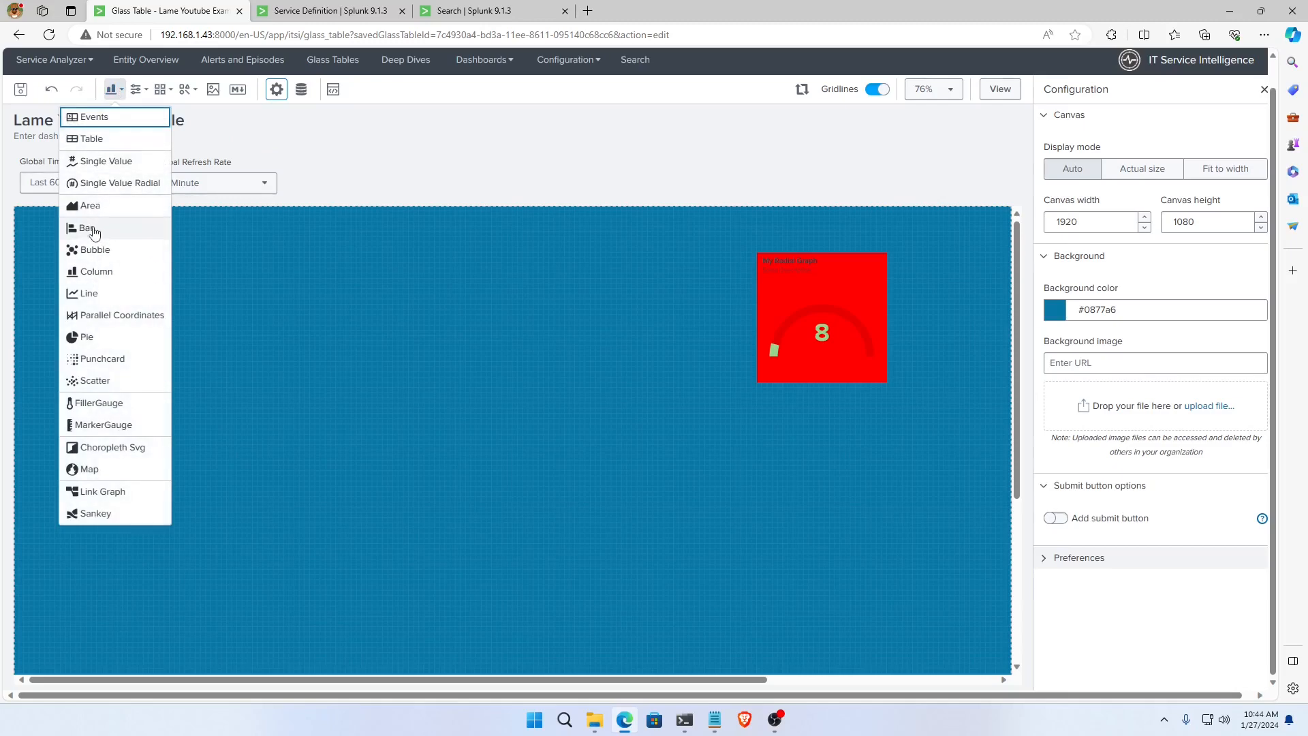
click(118, 295)
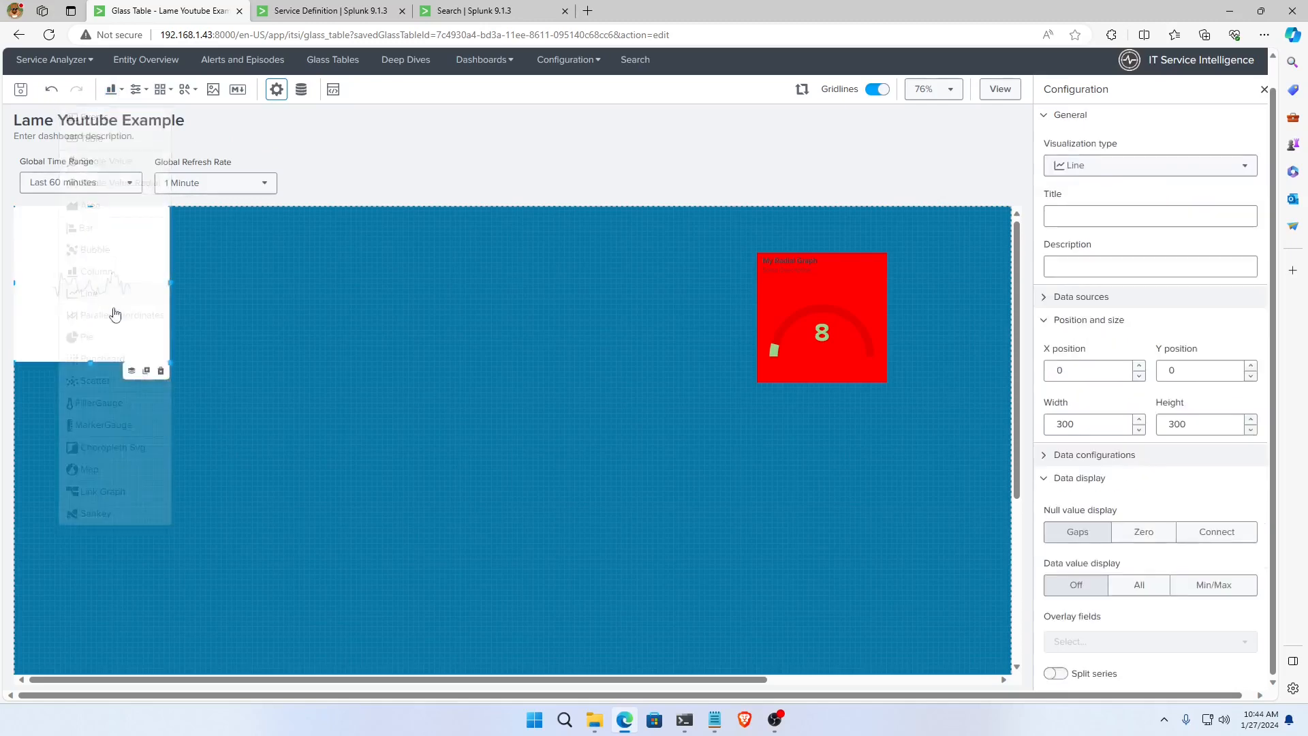
drag(118, 298, 310, 396)
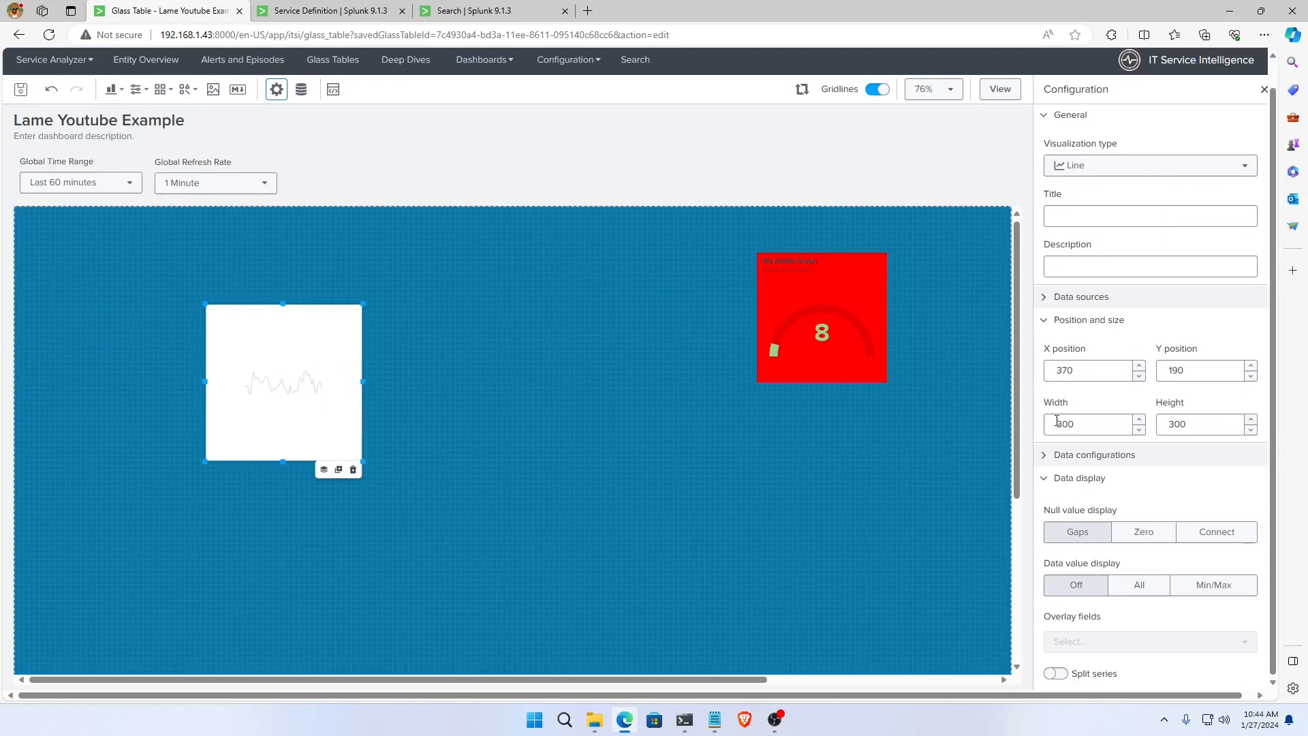
Link the line chart's primary data source to Actions Taken under Machine Actions, and reselect the chart.
click(1051, 319)
click(1045, 297)
click(1132, 333)
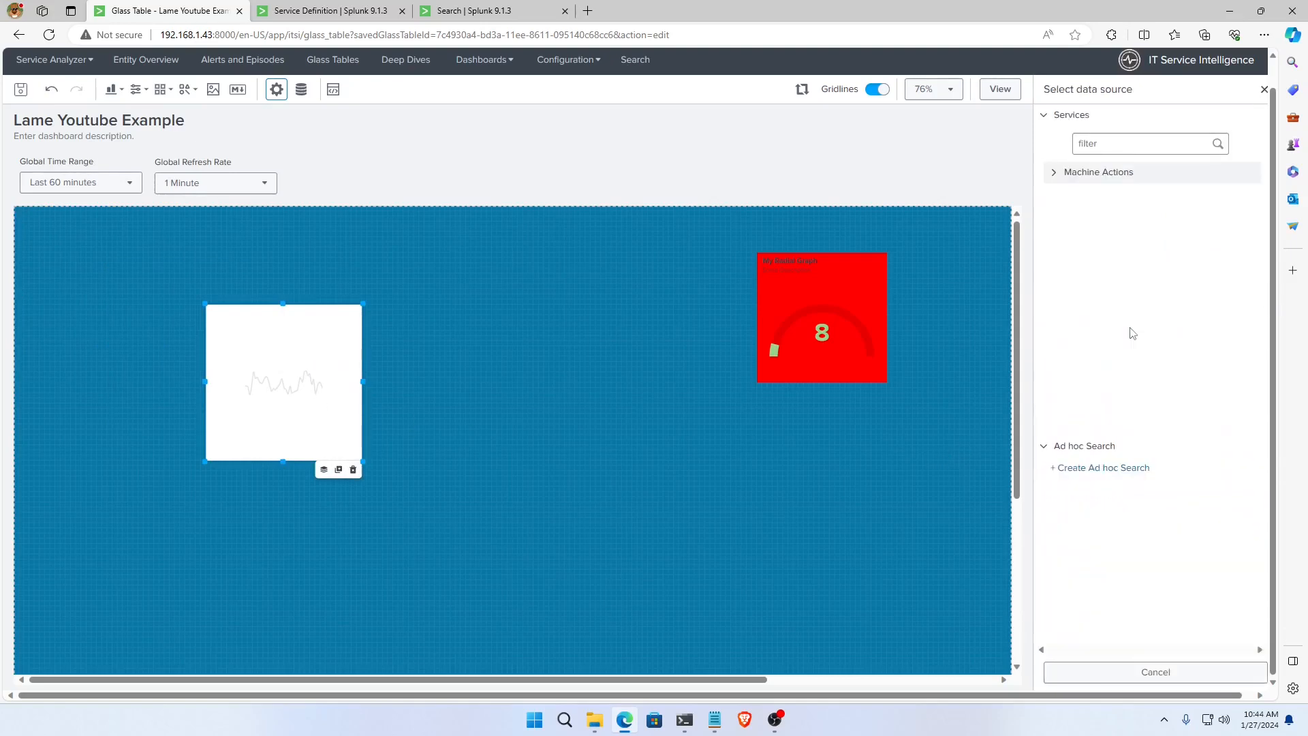
click(1083, 173)
click(1109, 217)
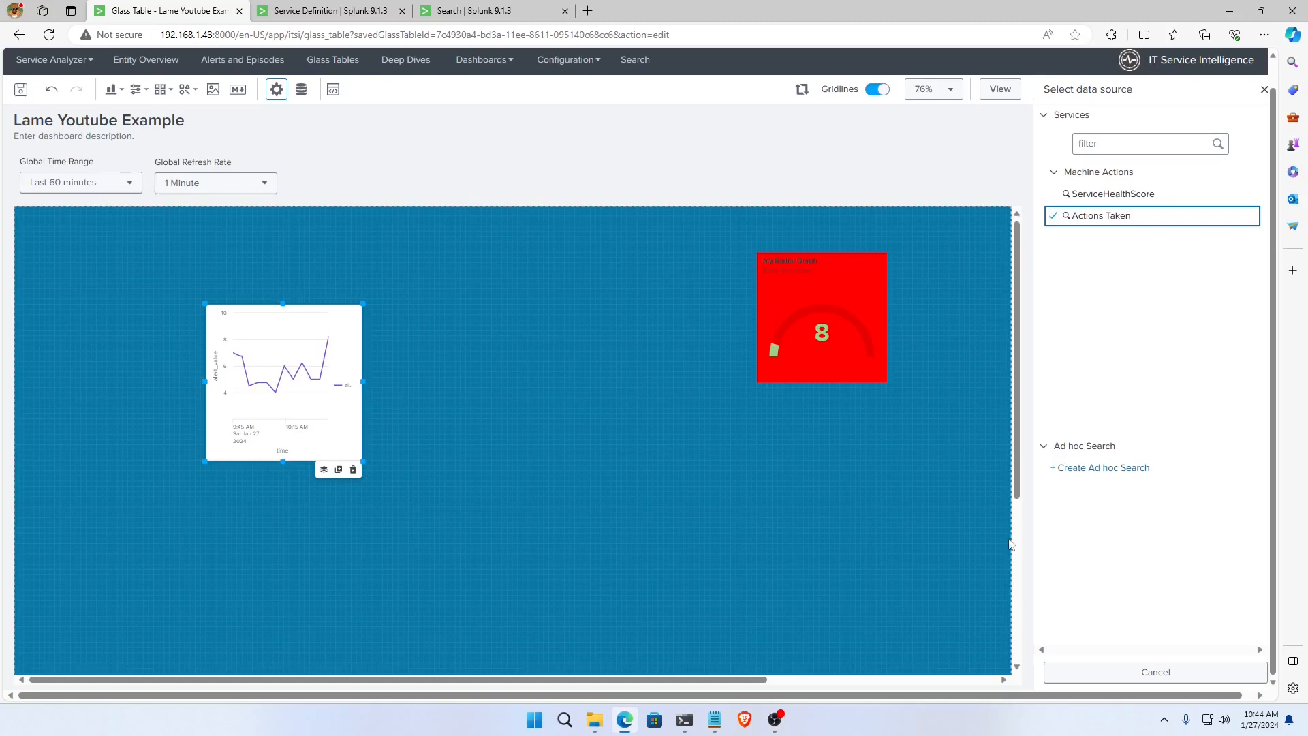
click(473, 383)
click(300, 390)
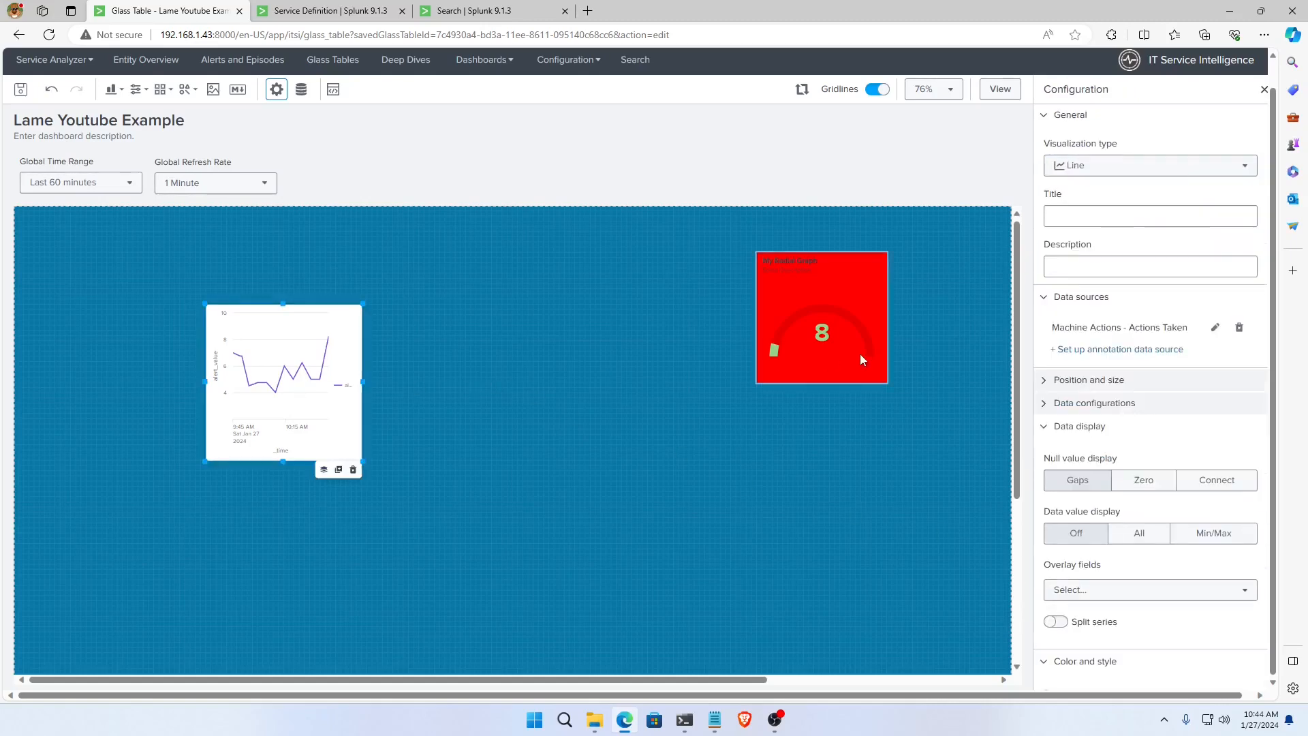
Review the line chart's position, data configuration, data display, and color and style settings.
click(1043, 379)
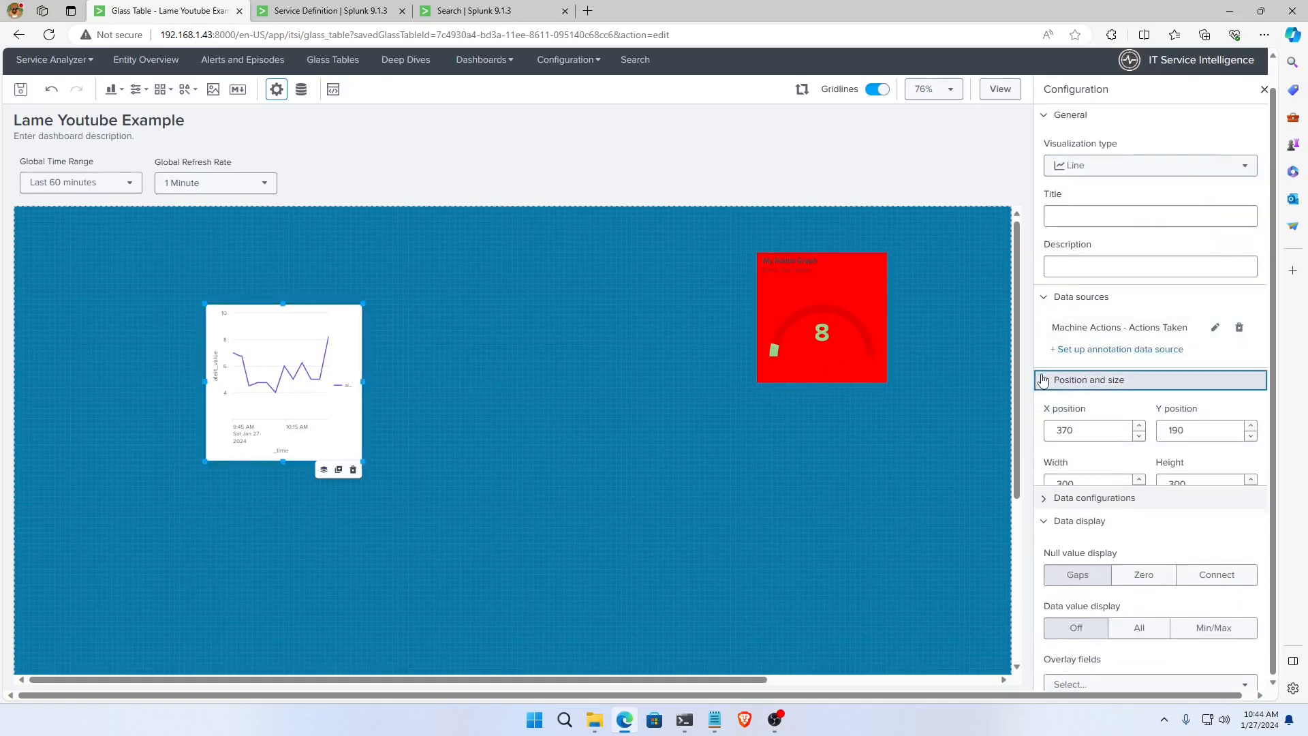
click(1044, 380)
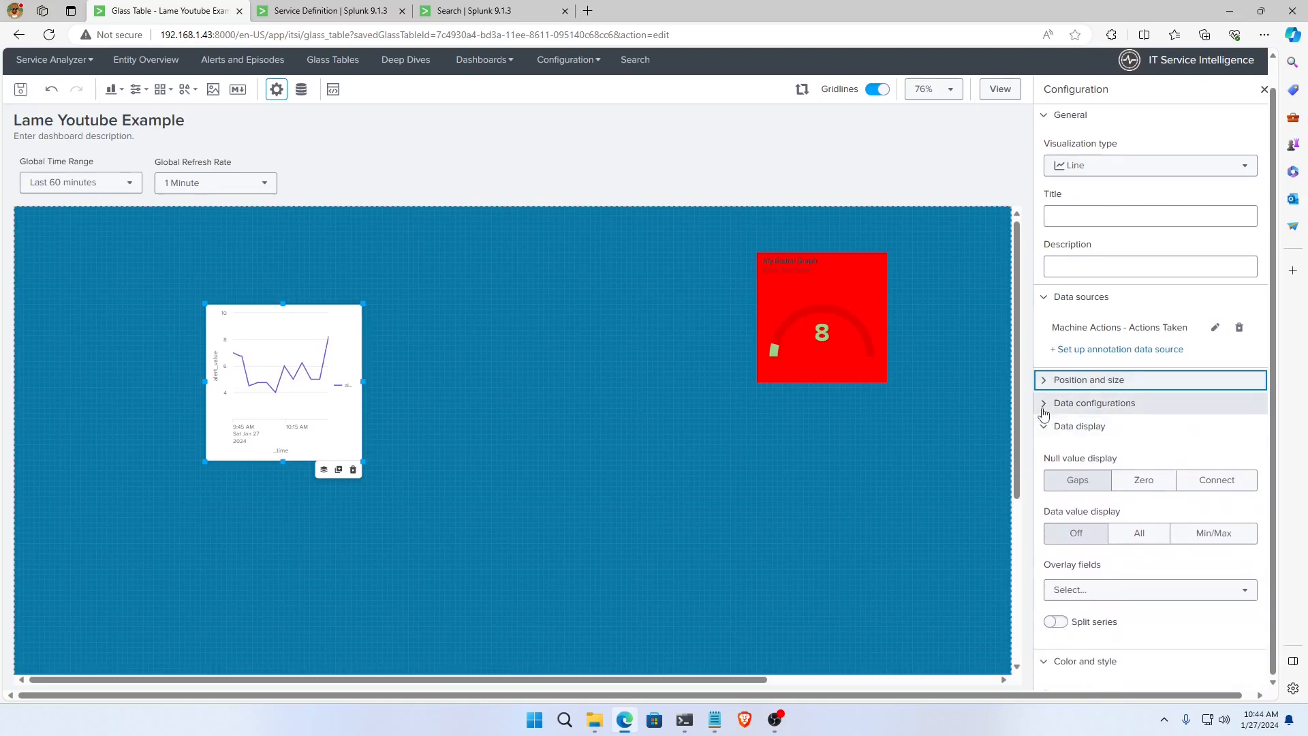
click(1043, 407)
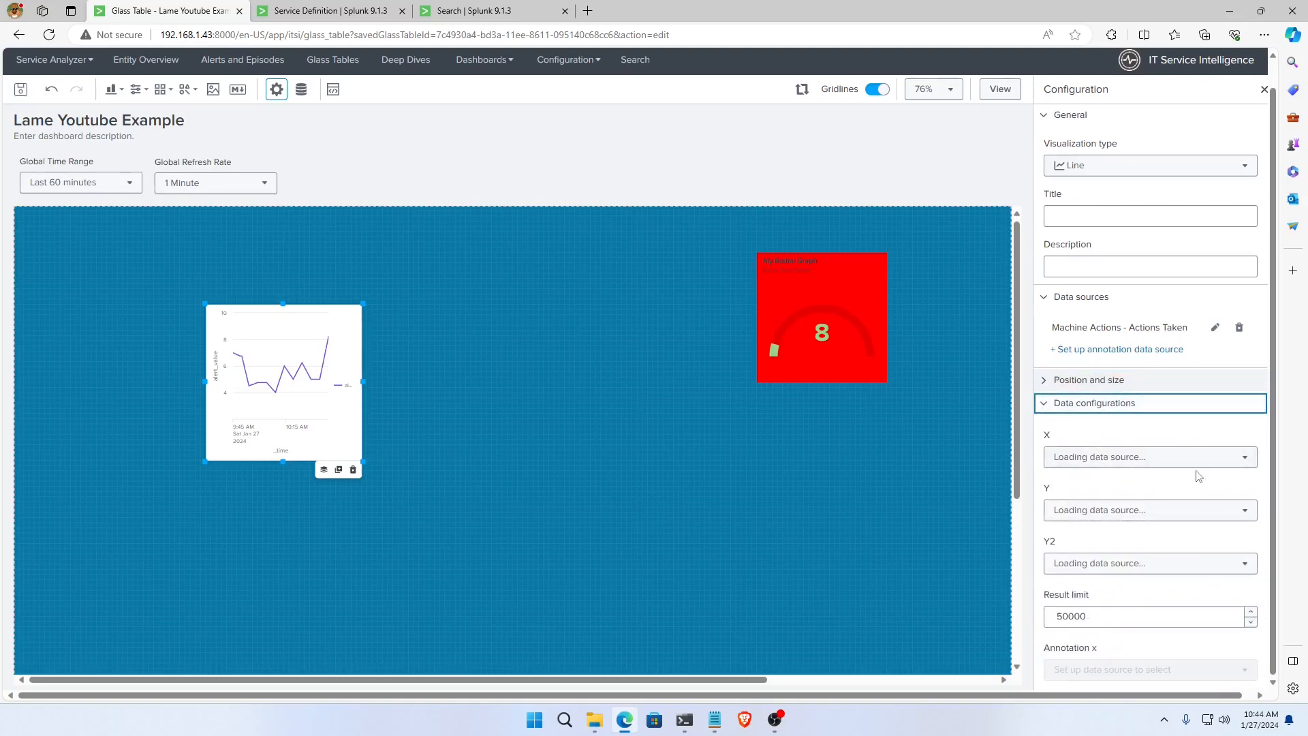
click(1230, 463)
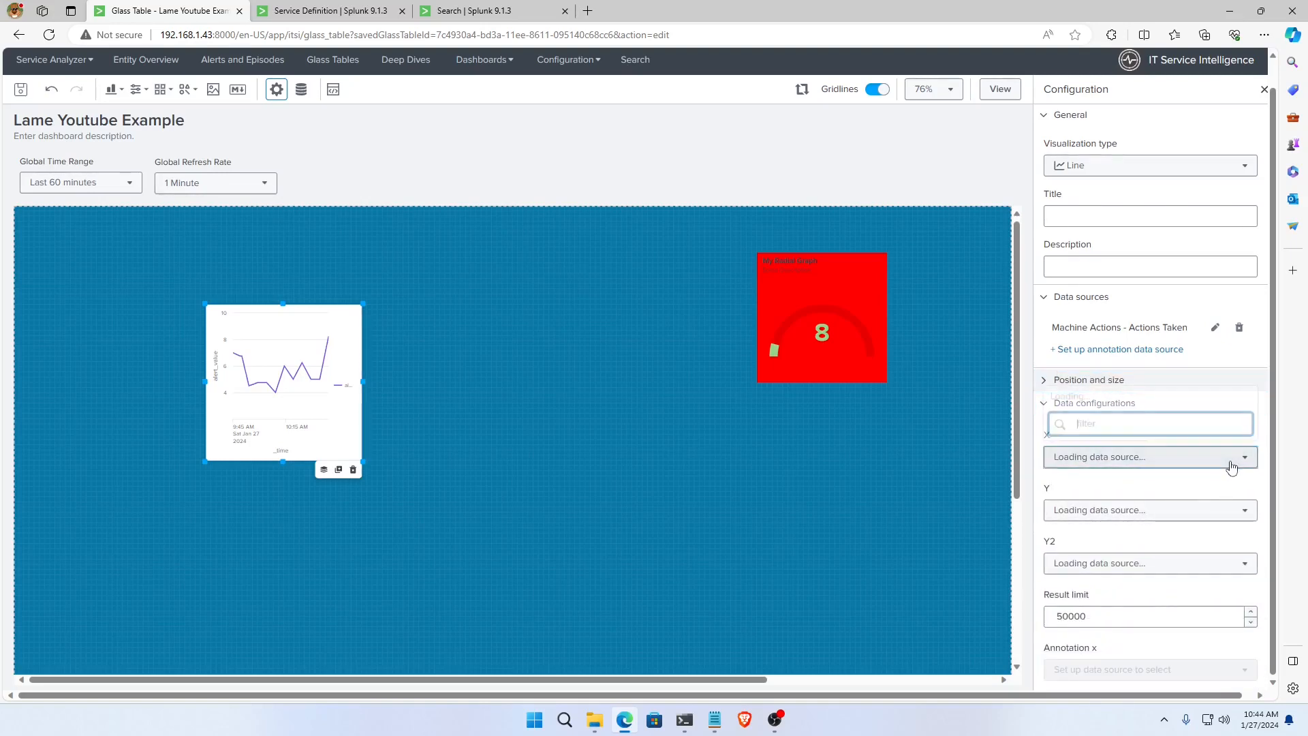
click(1195, 482)
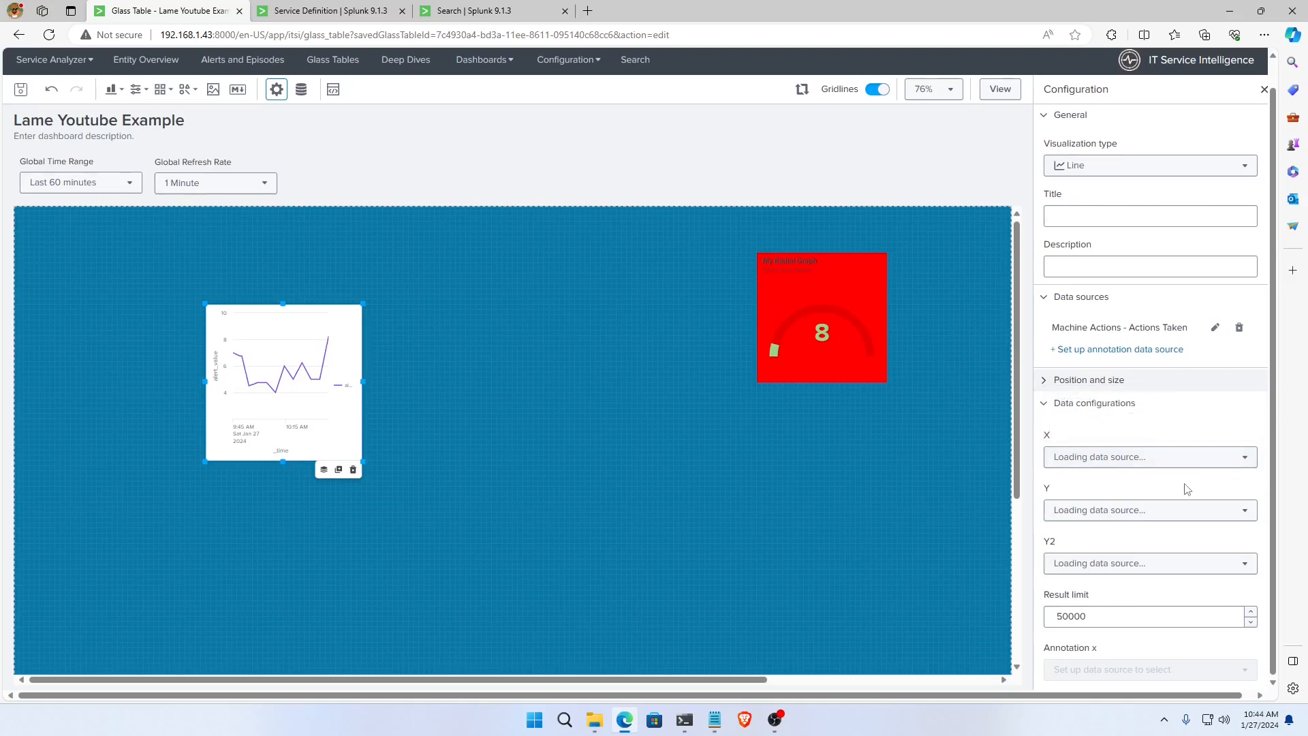
scroll(1124, 507, down, 3)
scroll(1134, 422, down, 2)
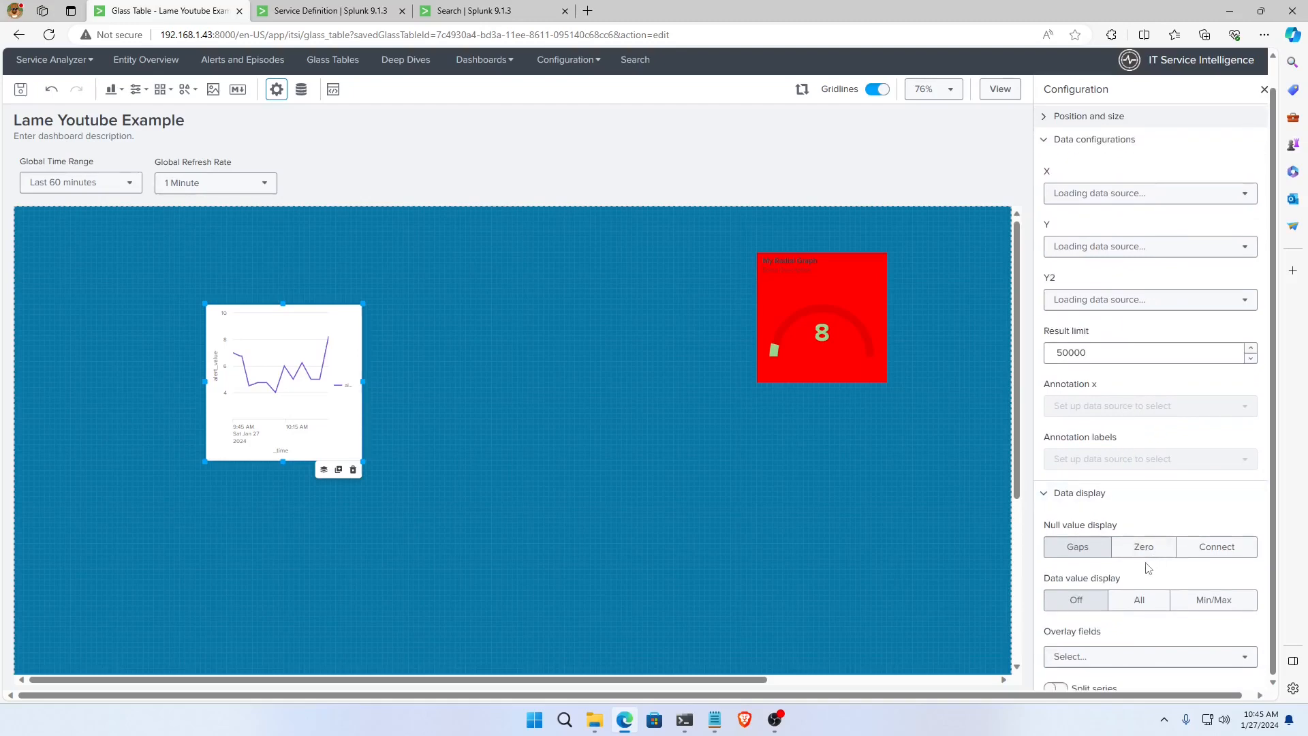
scroll(1144, 579, down, 3)
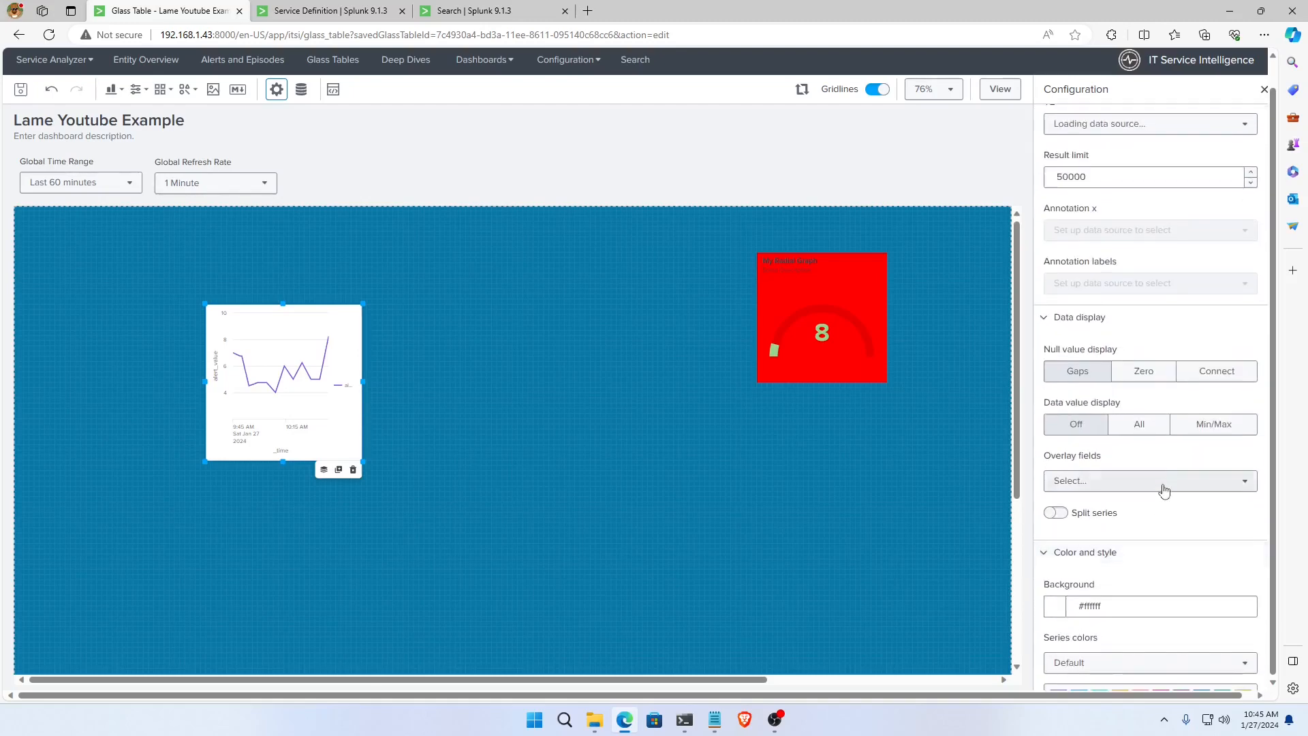
scroll(1168, 488, down, 2)
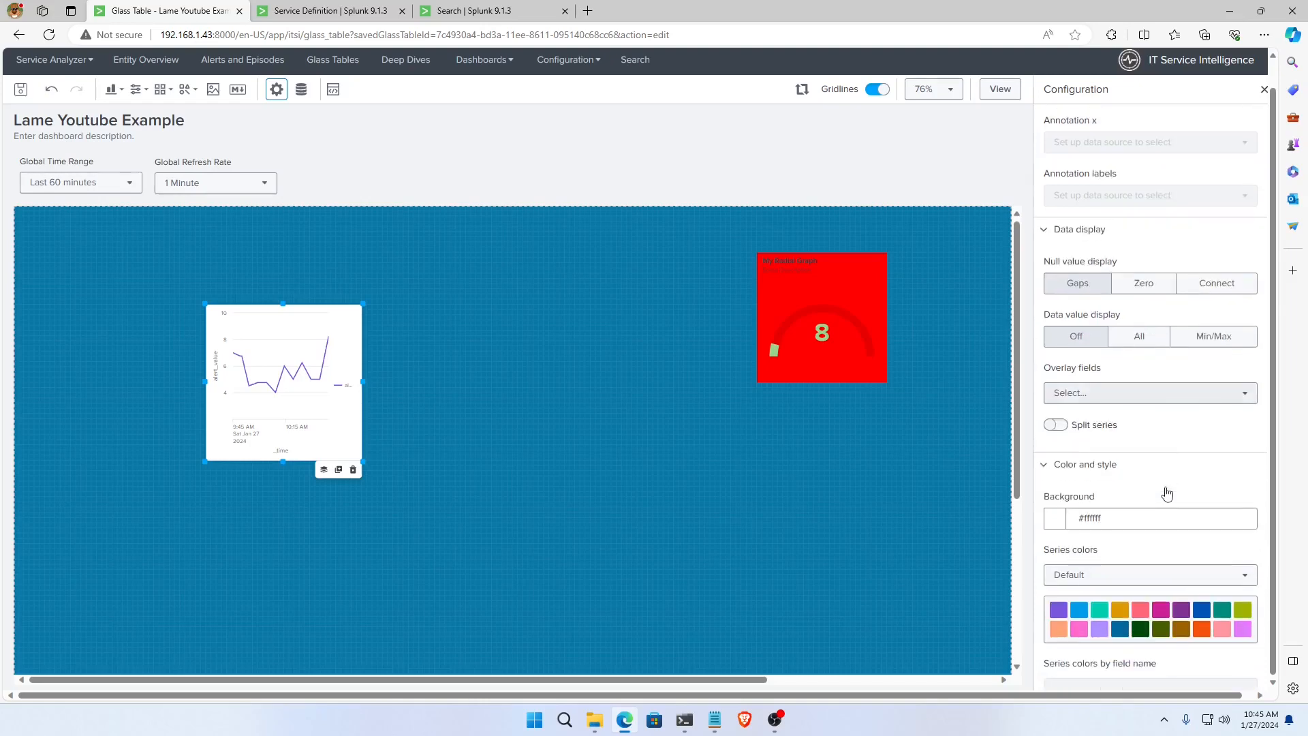
scroll(1179, 501, up, 6)
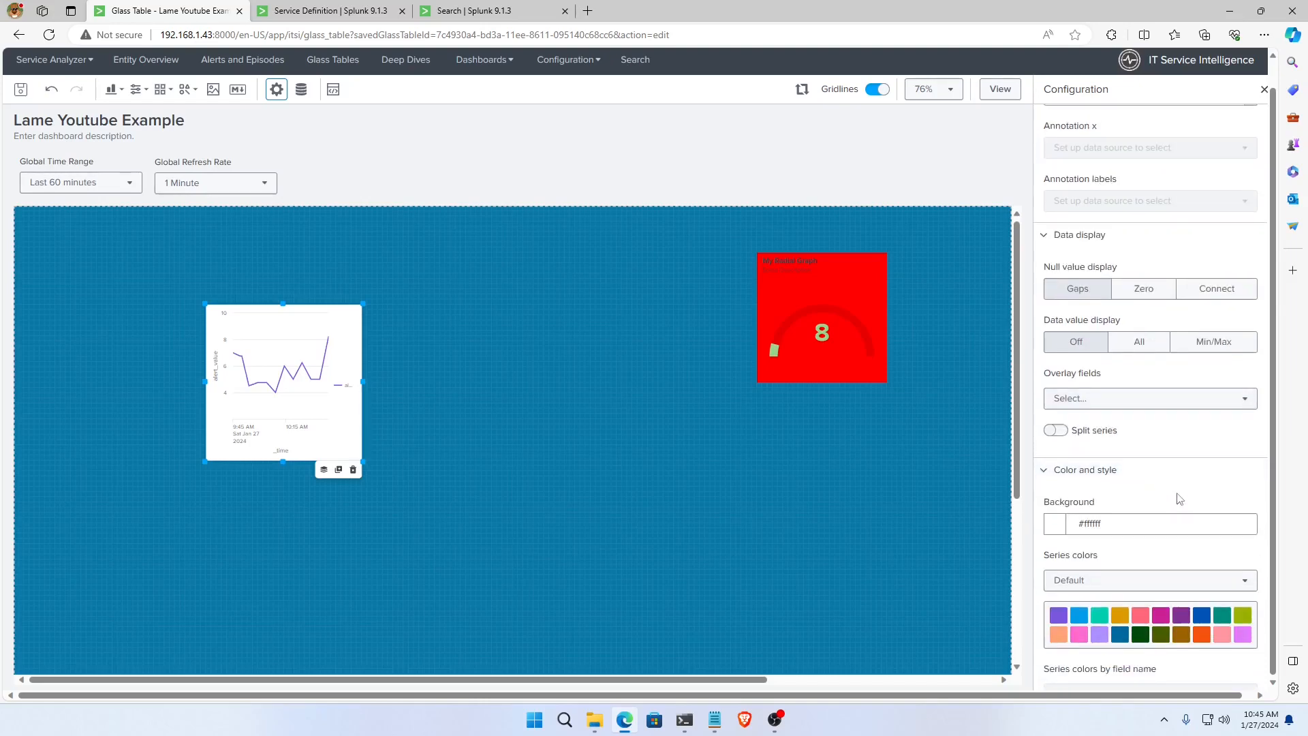
scroll(1161, 477, up, 3)
click(1049, 403)
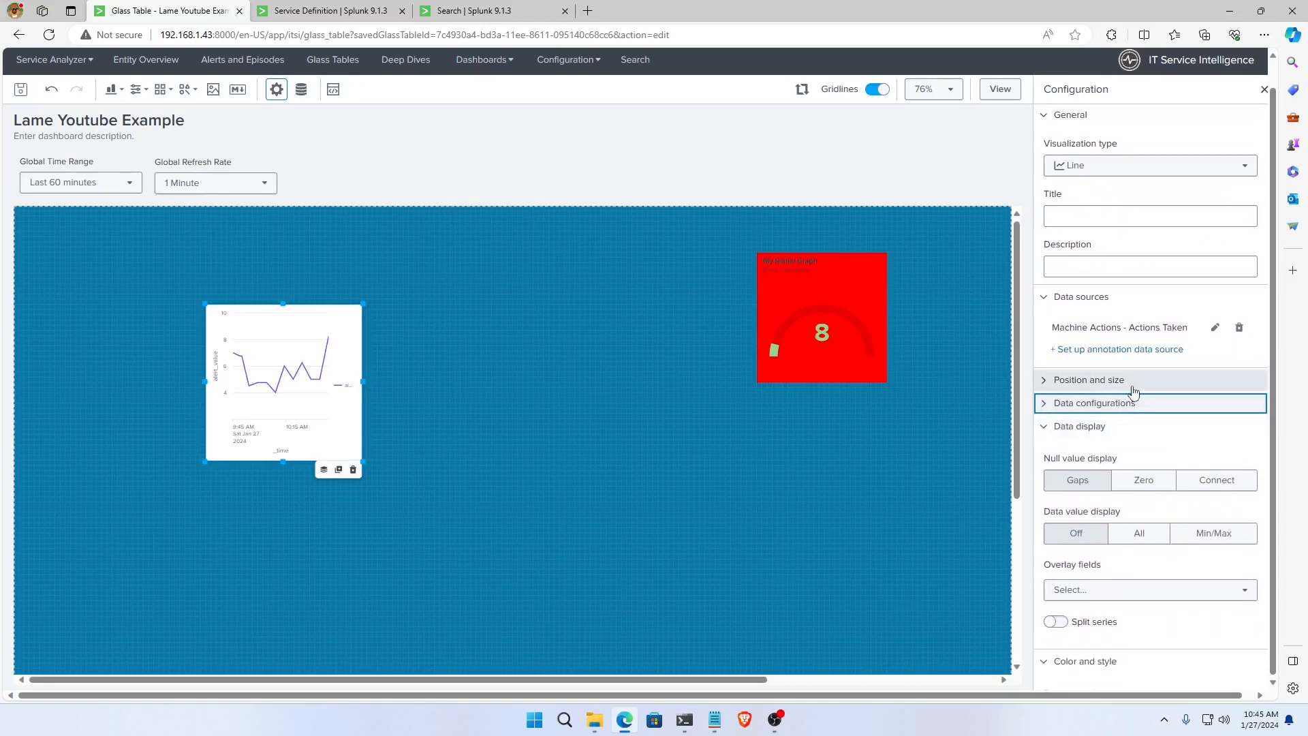
scroll(1133, 387, up, 1)
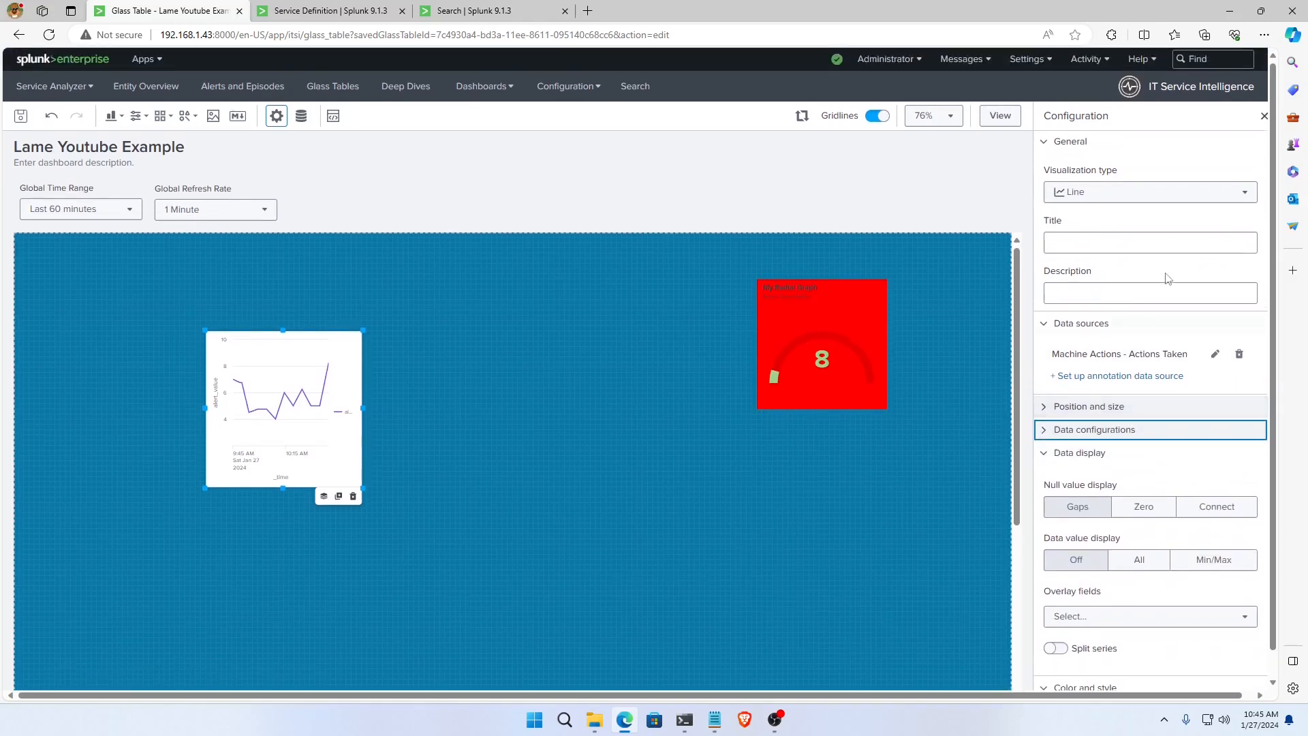
Add a Single Value visualization and place it on the canvas below and between the line chart and the red radial graph.
click(113, 117)
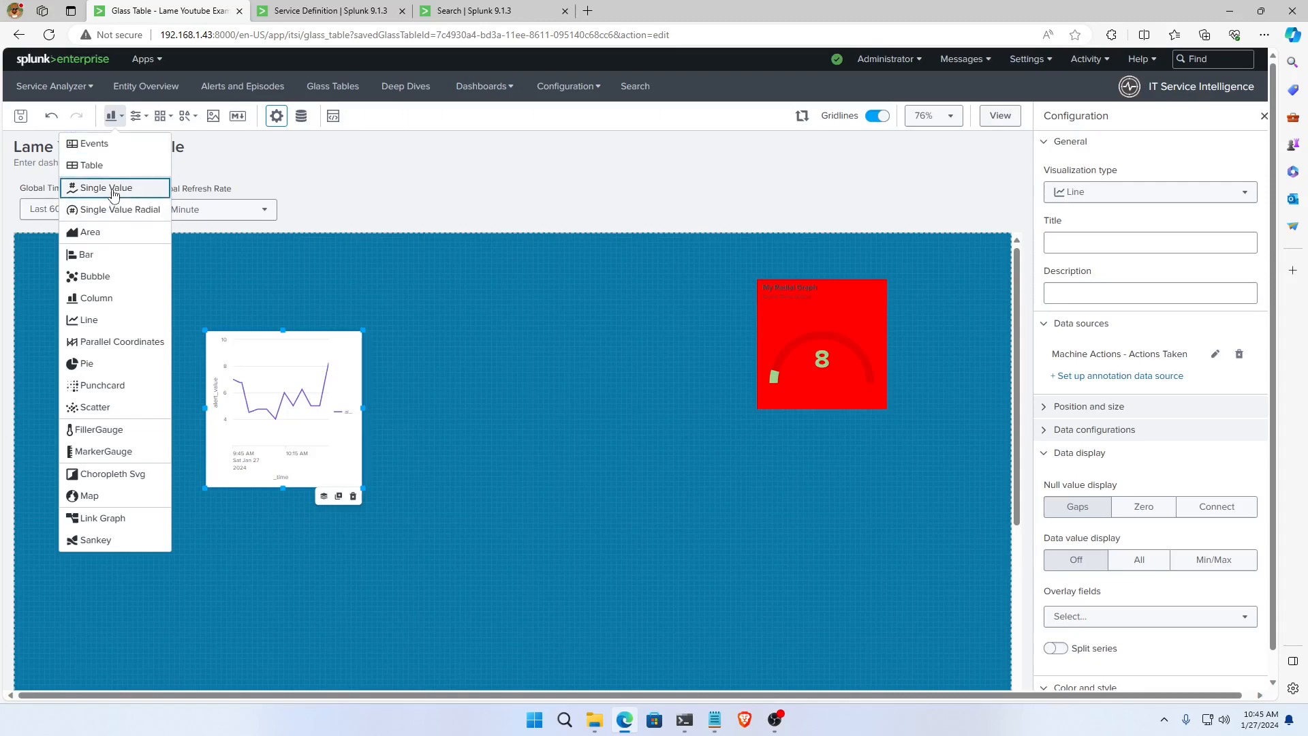
click(107, 188)
drag(149, 332, 589, 492)
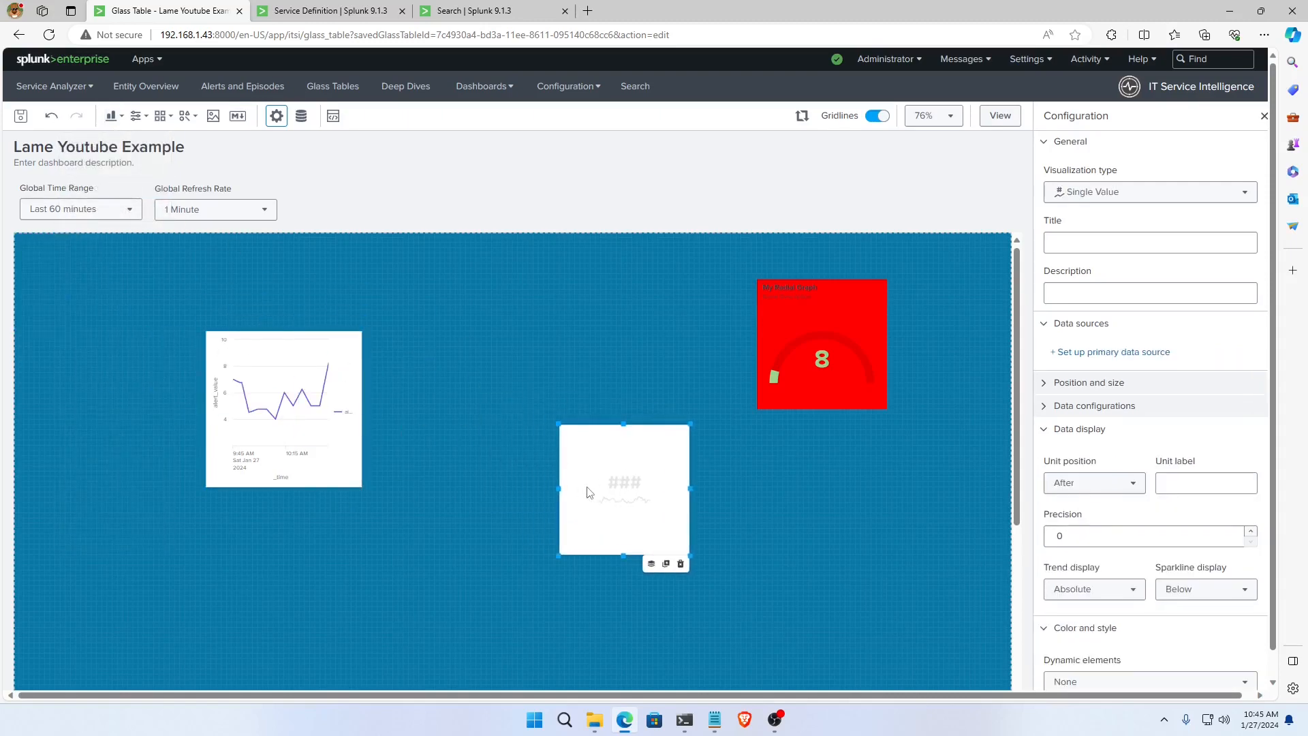
Create an ad hoc search as the single value's primary data source and enter "idnex=collect machineHost" as its SPL query.
click(1098, 353)
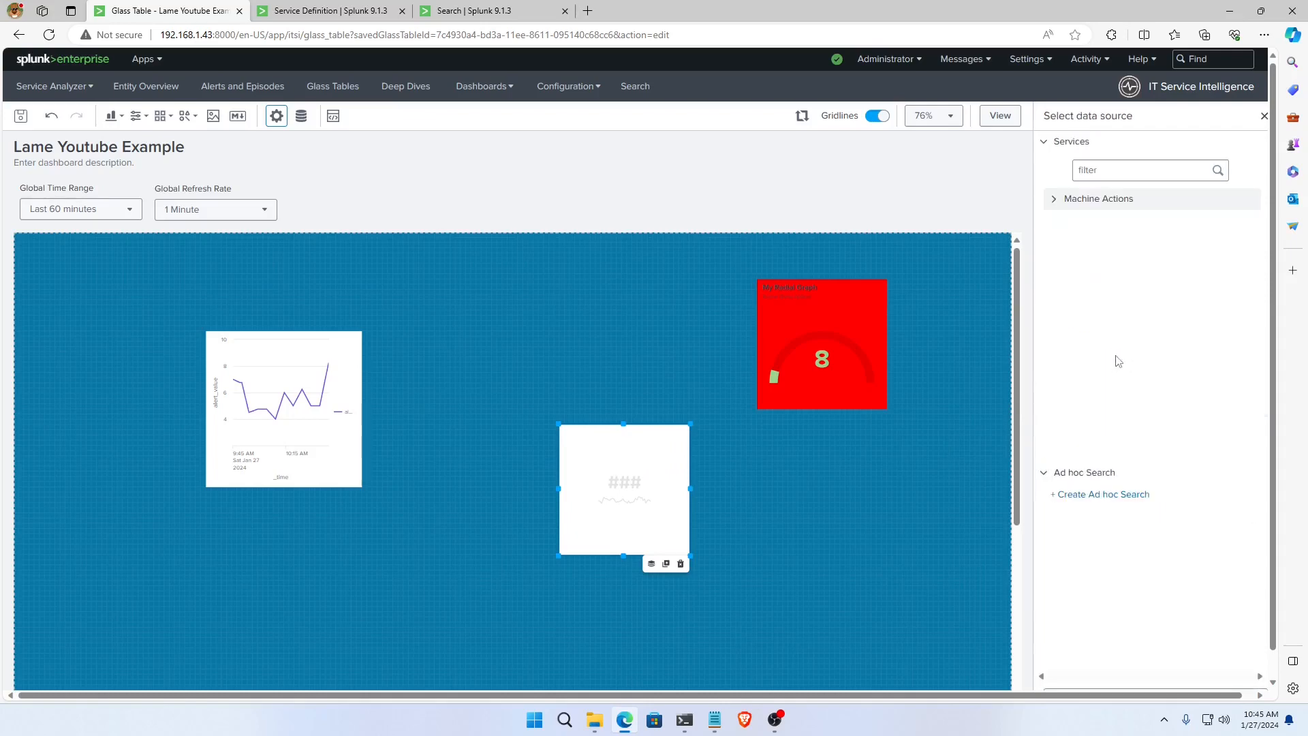
click(1116, 496)
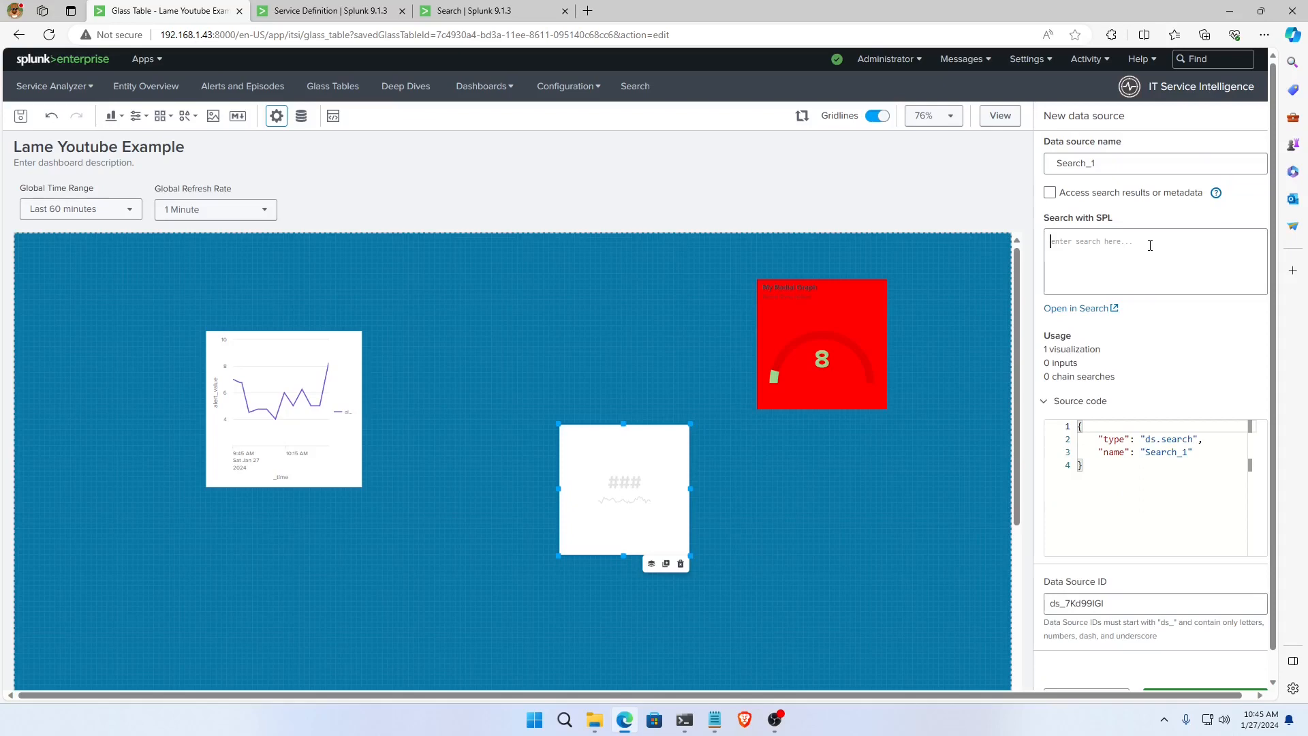
text(ubs)
key(BackSpace)
key(BackSpace)
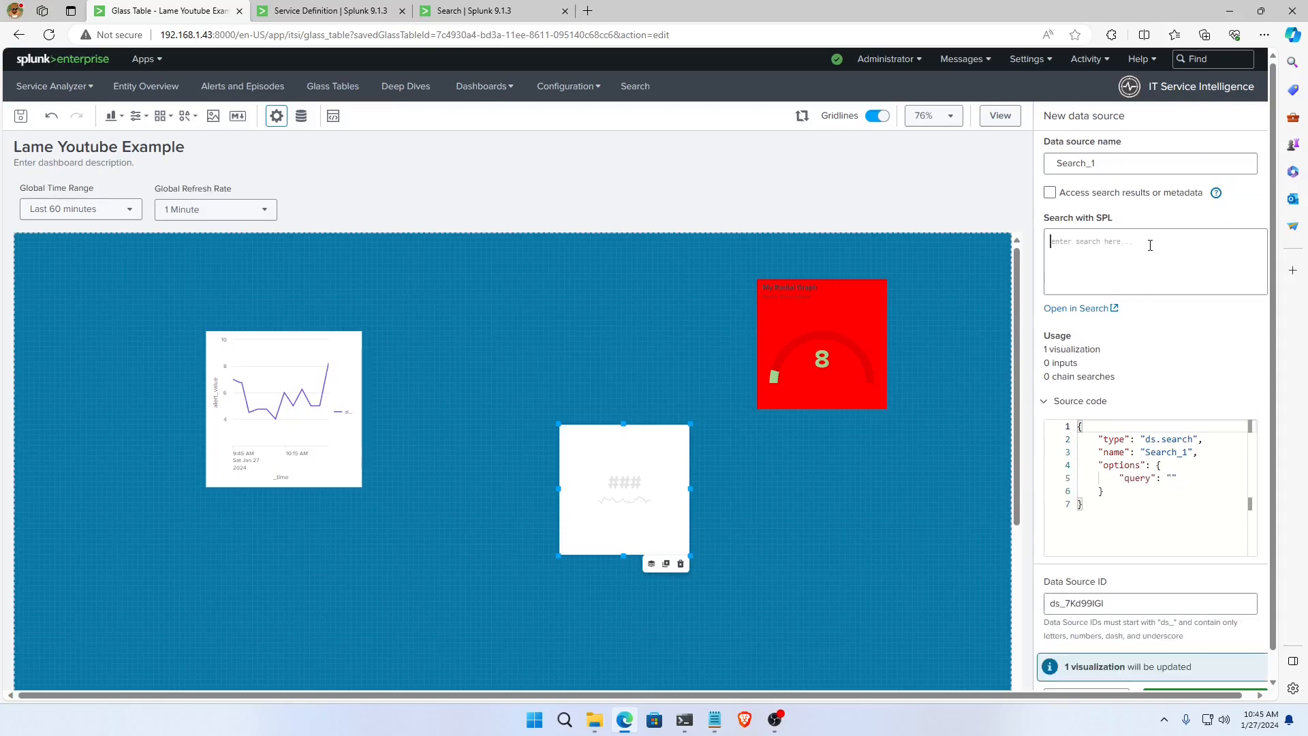
text(idnex=co)
text(llect )
text(sour)
key(BackSpace)
key(BackSpace)
key(BackSpace)
key(BackSpace)
text(machine)
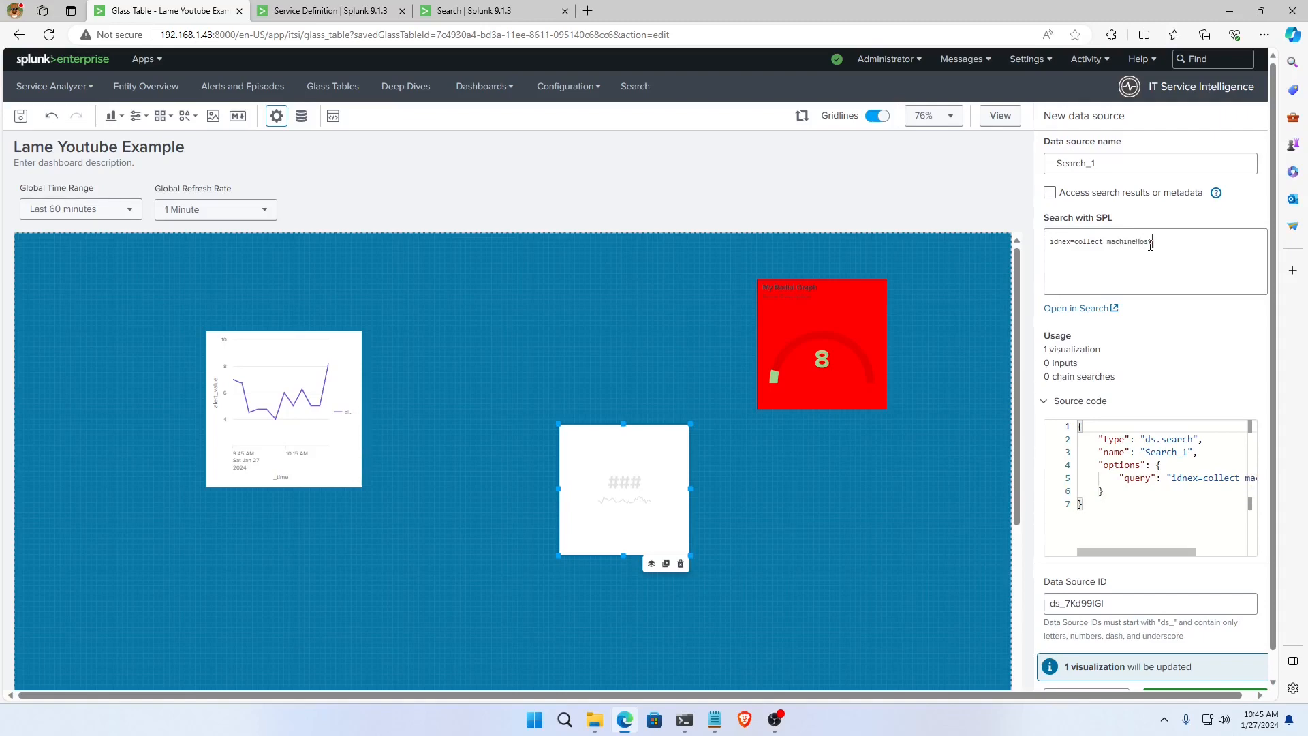
Check the host field's name in the expanded machineActions event, and remove machineHost from the ad hoc query.
click(469, 13)
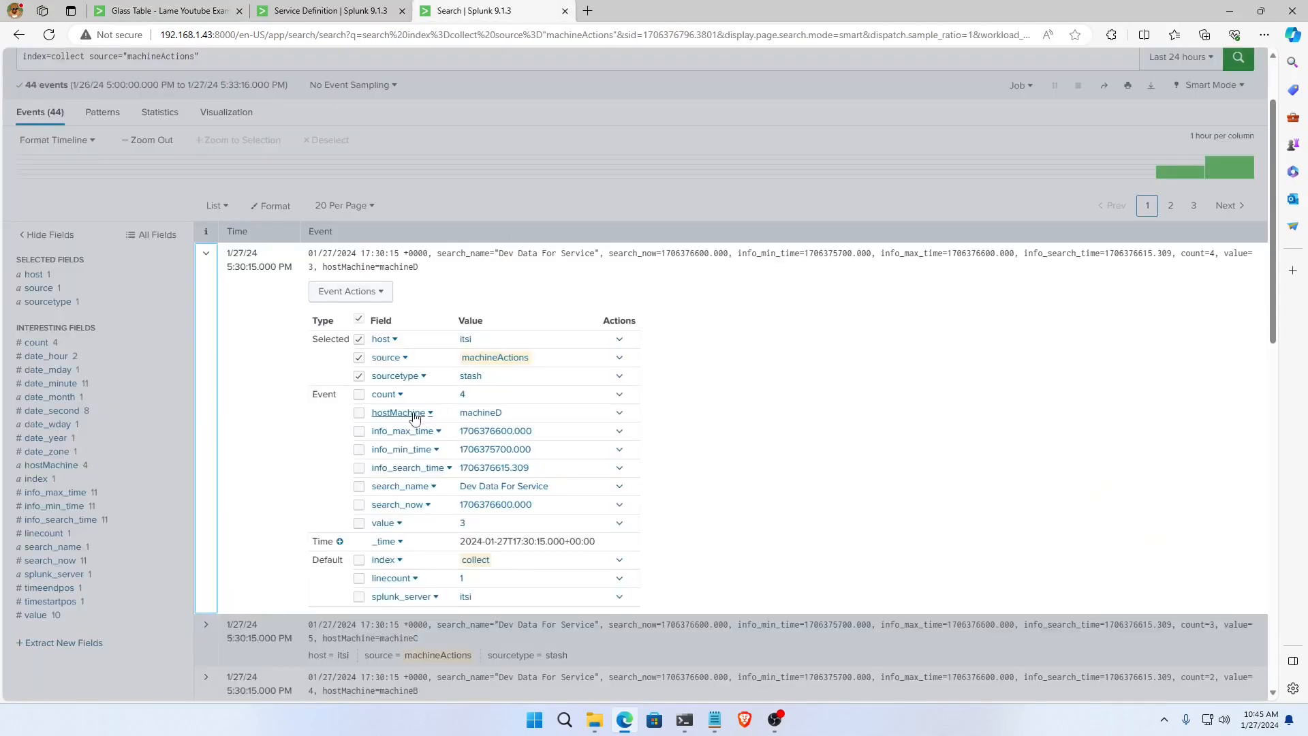
click(197, 17)
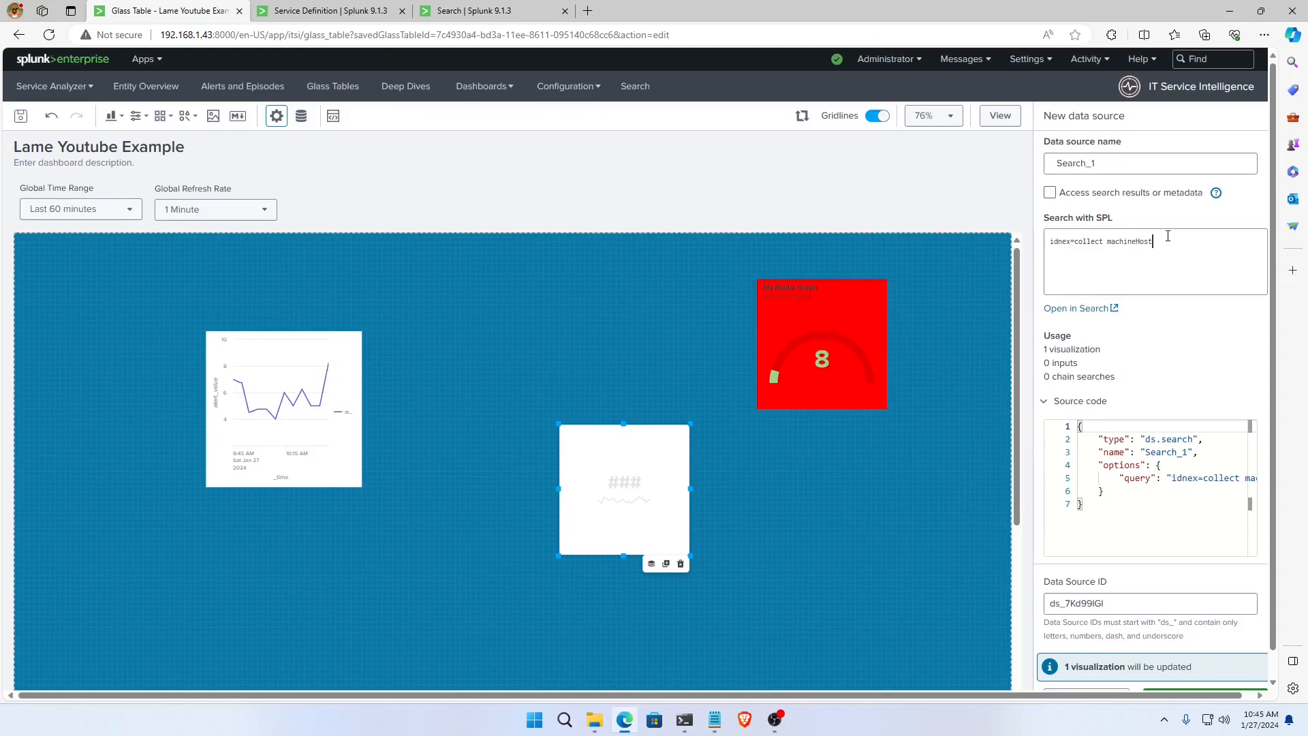
key(BackSpace)
key(BackSpace)
key(BackSpace)
key(BackSpace)
key(BackSpace)
key(BackSpace)
key(BackSpace)
key(BackSpace)
key(BackSpace)
key(BackSpace)
key(BackSpace)
Return to the machineActions event search, add the filter hostMachine=machineD, and run it.
click(521, 14)
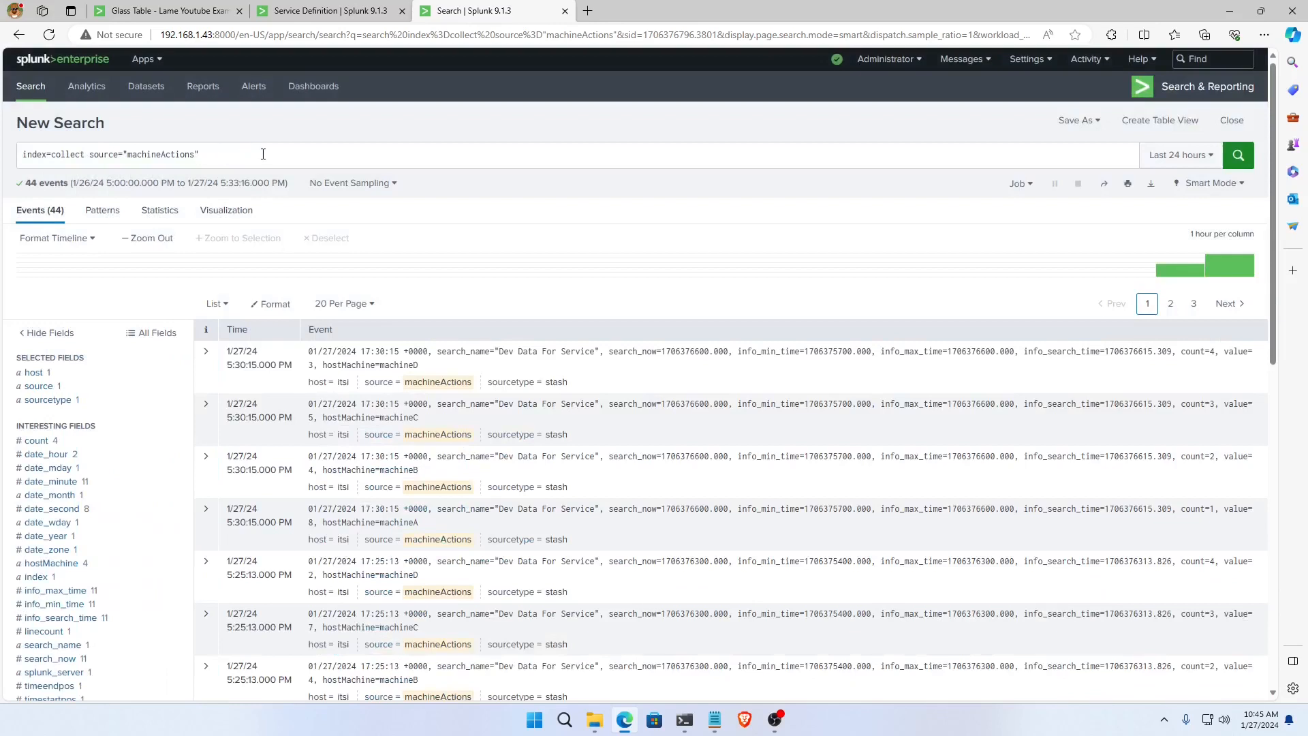
click(344, 150)
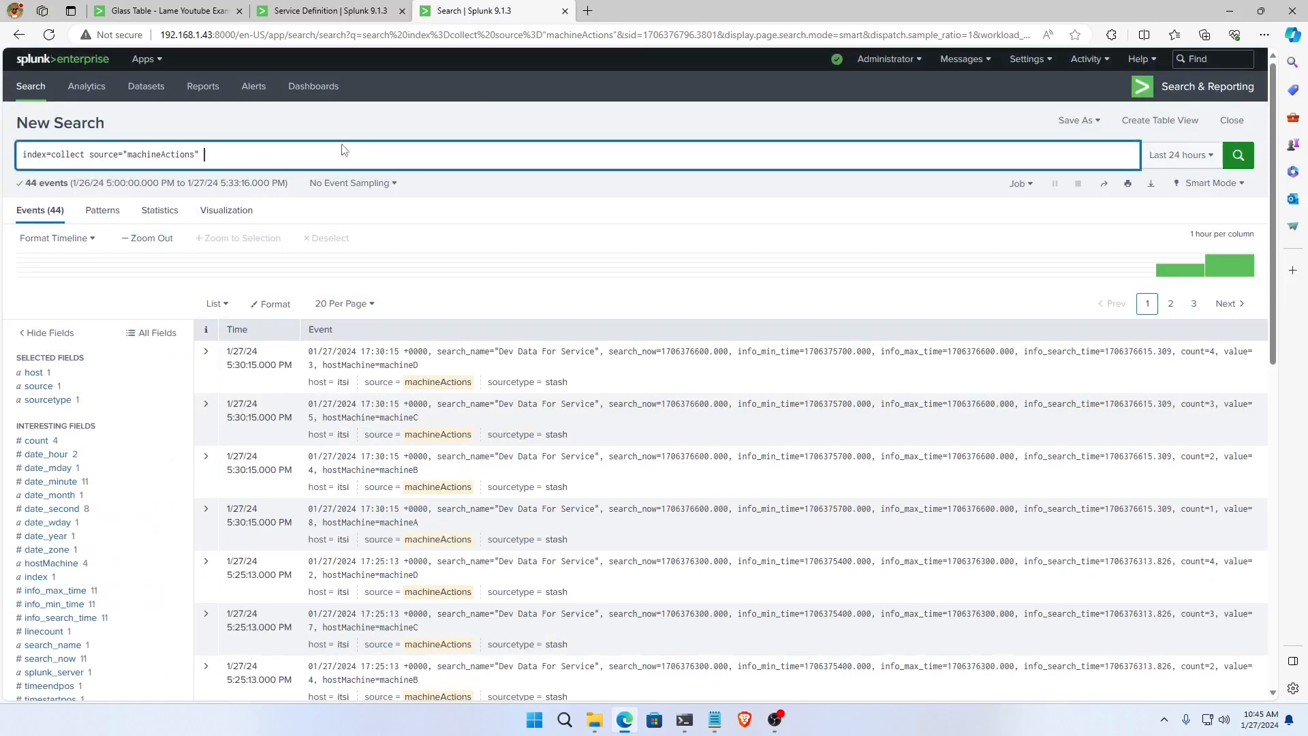
text(hostMachine=machineD)
key(Return)
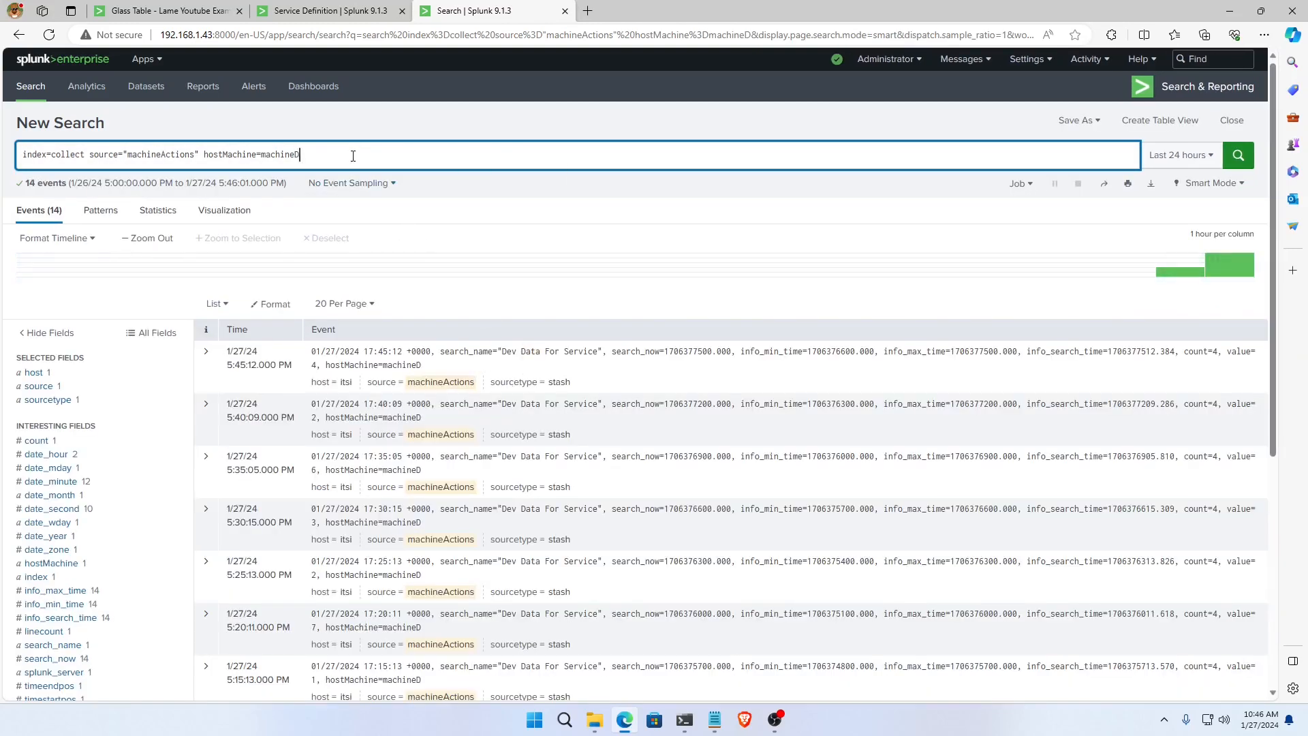
Add "| stats avg(value)" on a new line of the machineD search.
key(shift+Return)
text(| stat)
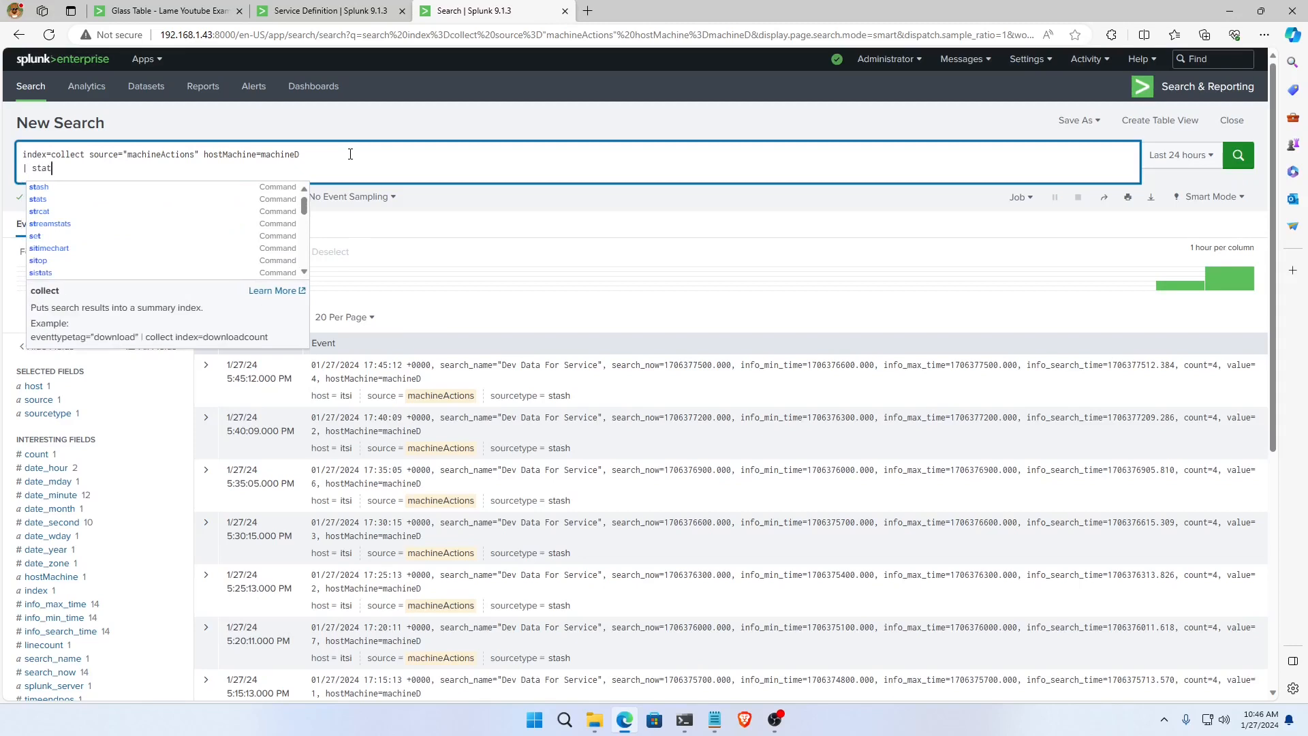
text(s avg(vao)
key(BackSpace)
text(lue))
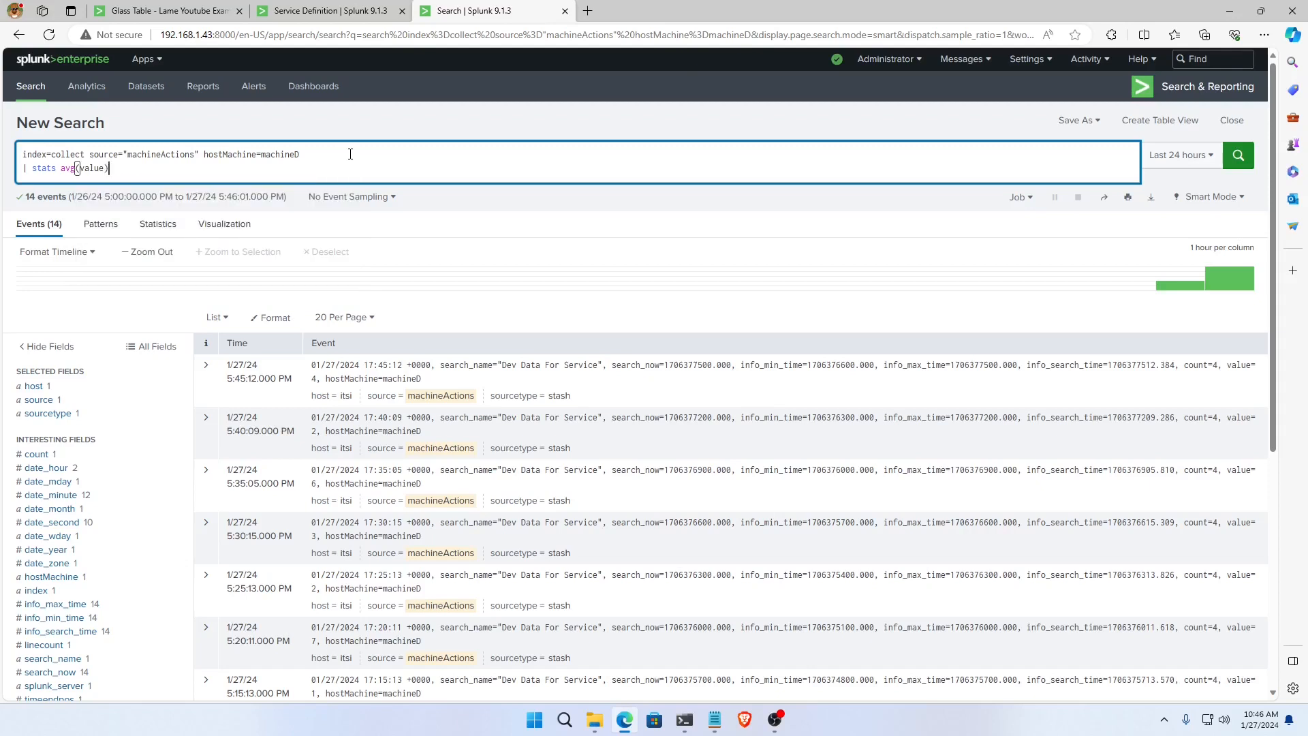
Try sum instead of avg in the stats command, and remove the function name so only (value) is left.
text( by)
key(BackSpace)
key(BackSpace)
key(BackSpace)
key(BackSpace)
key(Right)
key(Delete)
key(Delete)
key(Delete)
text(sum)
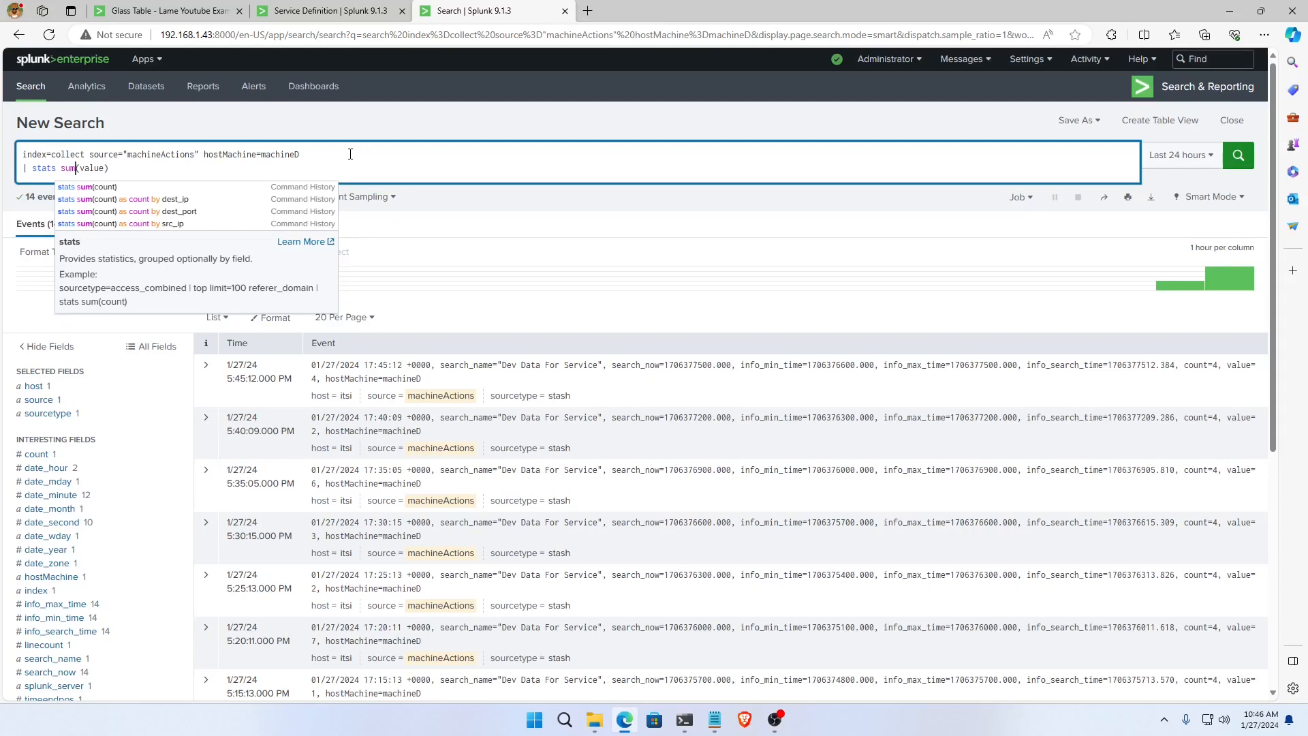
key(BackSpace)
key(BackSpace)
key(BackSpace)
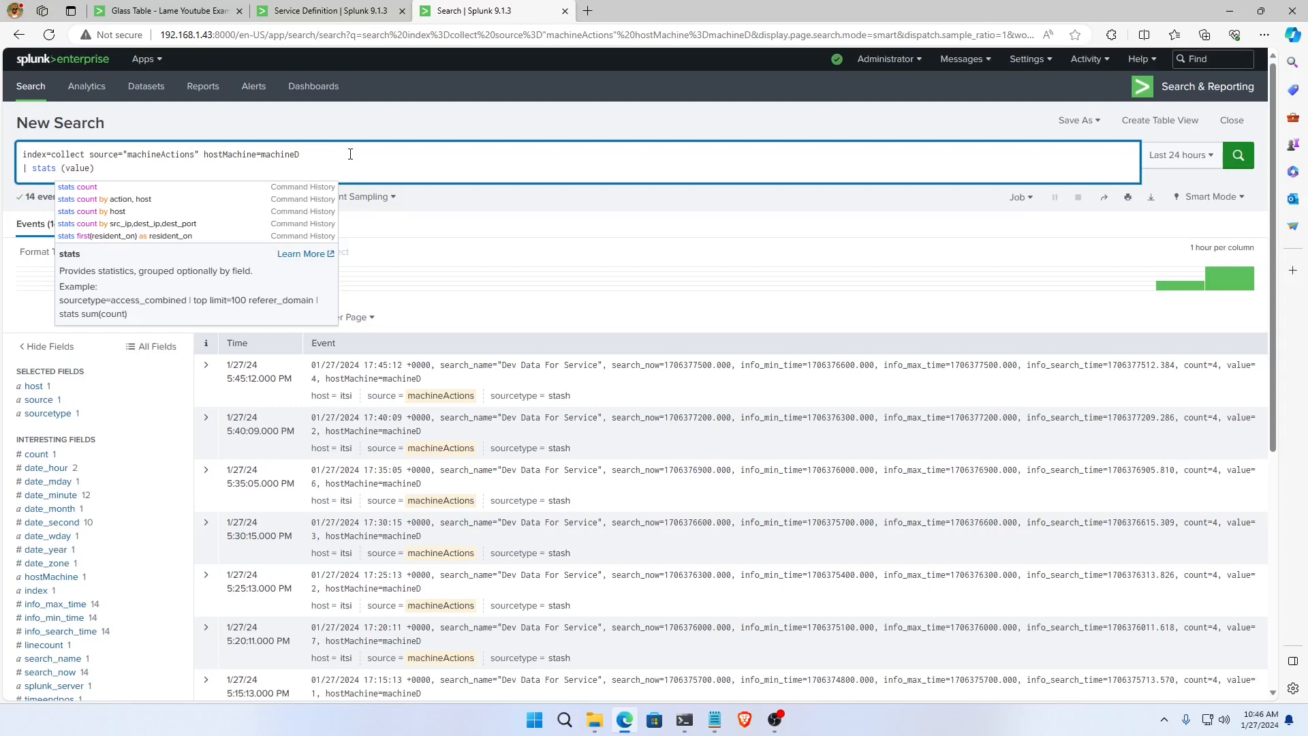
Insert the line "| bin span=5m _time" before the stats command in the machineD search.
key(Left)
key(Left)
key(Left)
key(shift+Return)
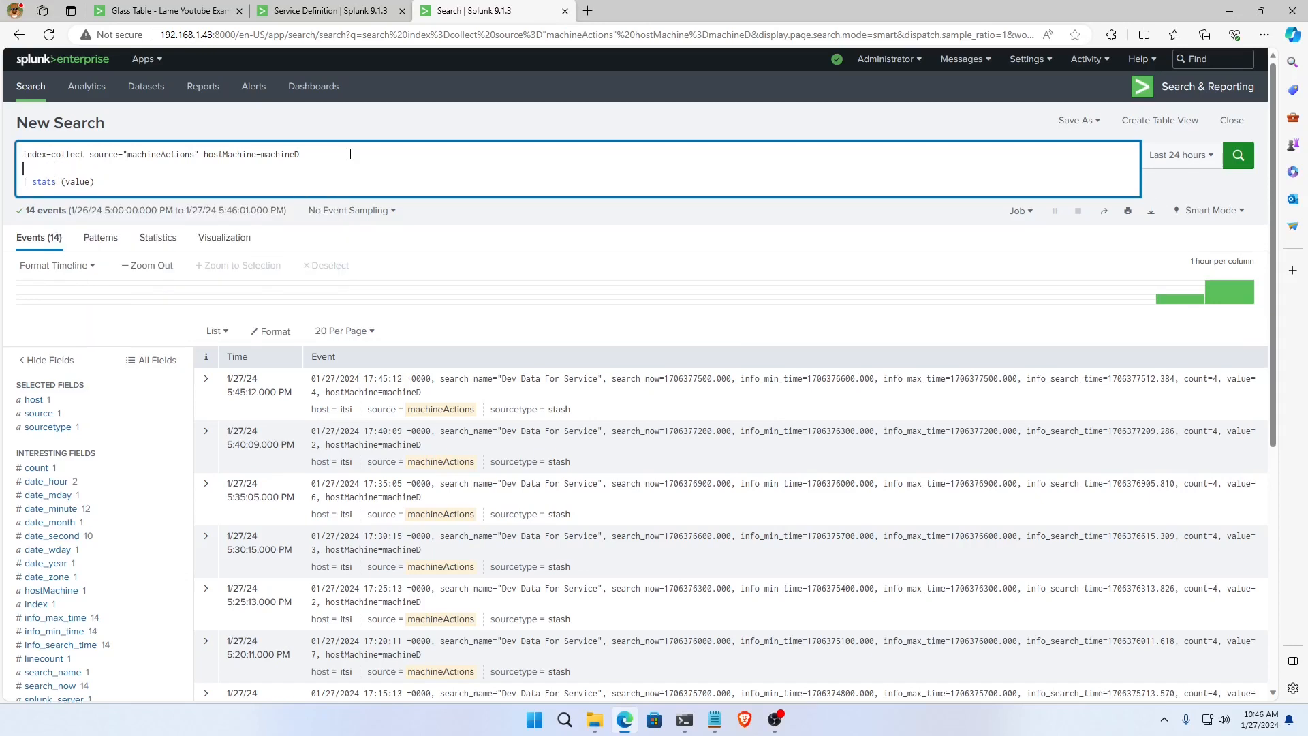
text(| bin)
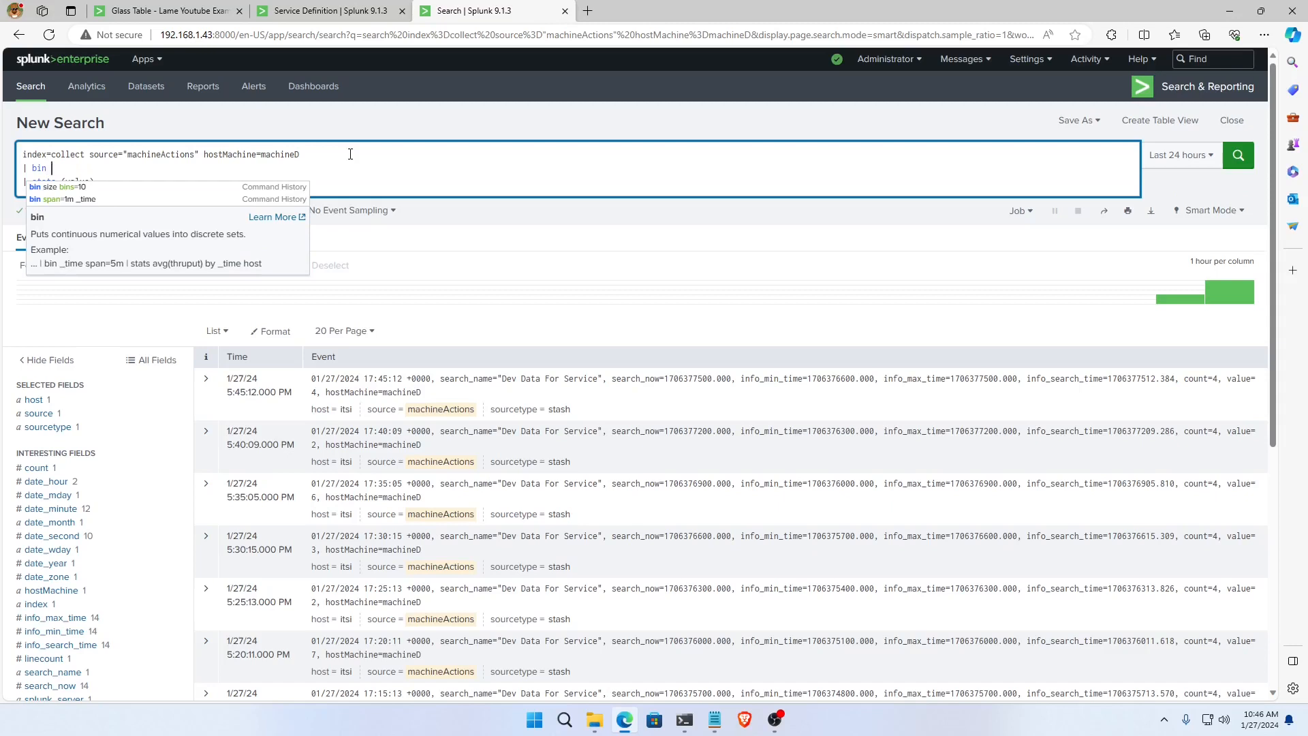
text( size)
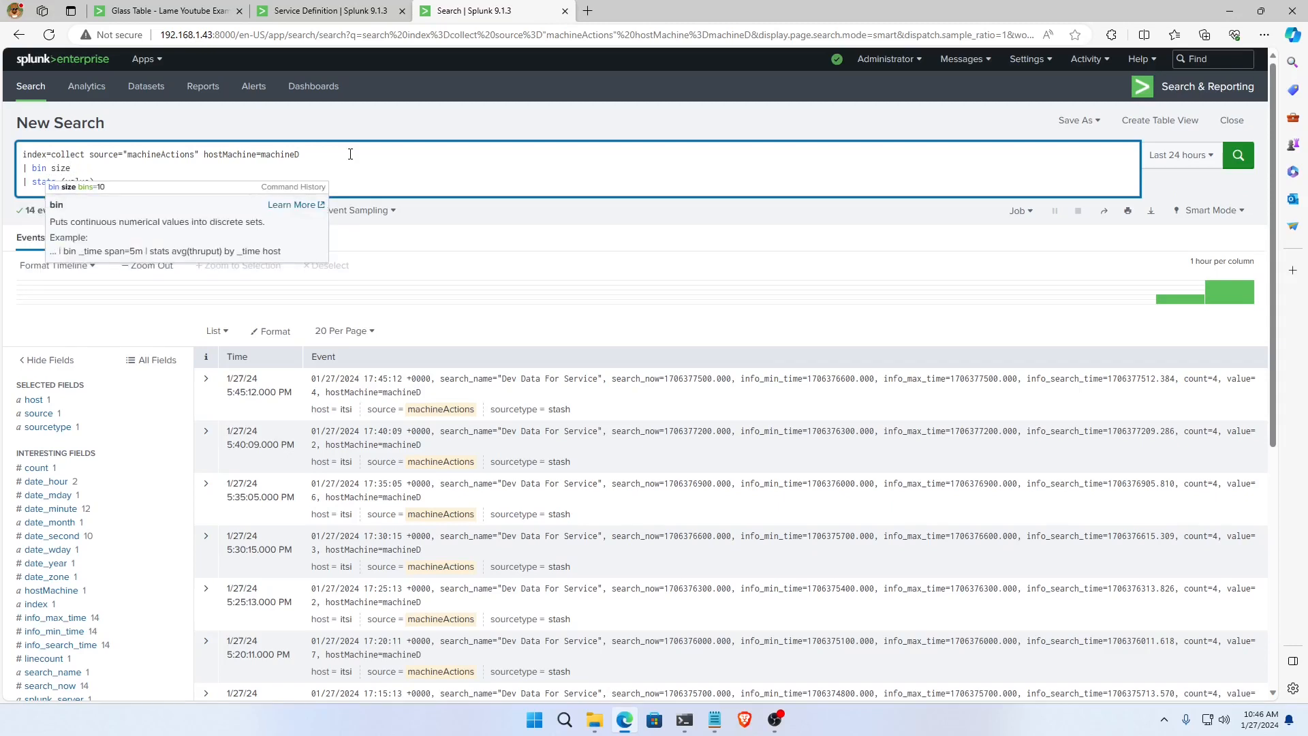
key(BackSpace)
key(BackSpace)
key(BackSpace)
text(pan)
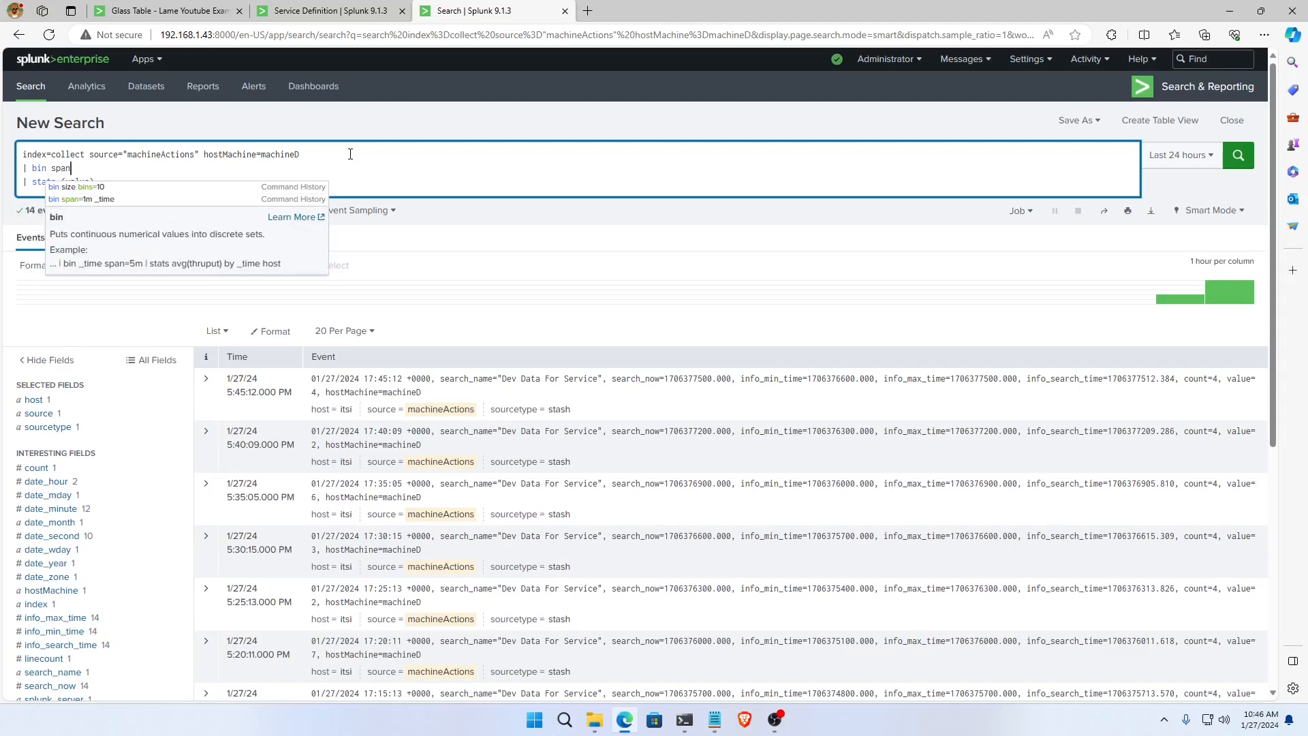
text(=5m _time | st)
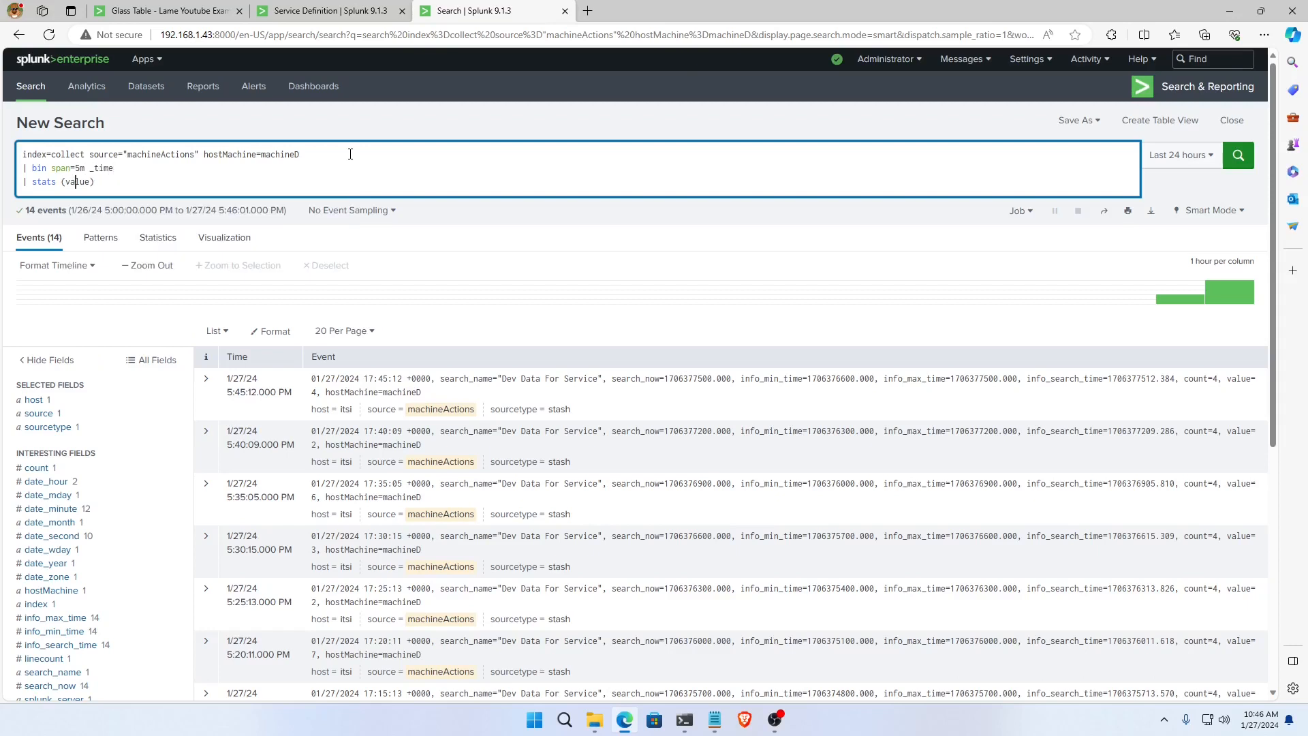
Complete the stats command as "stats avg(value) by _time" and run the search.
text(ats avg)
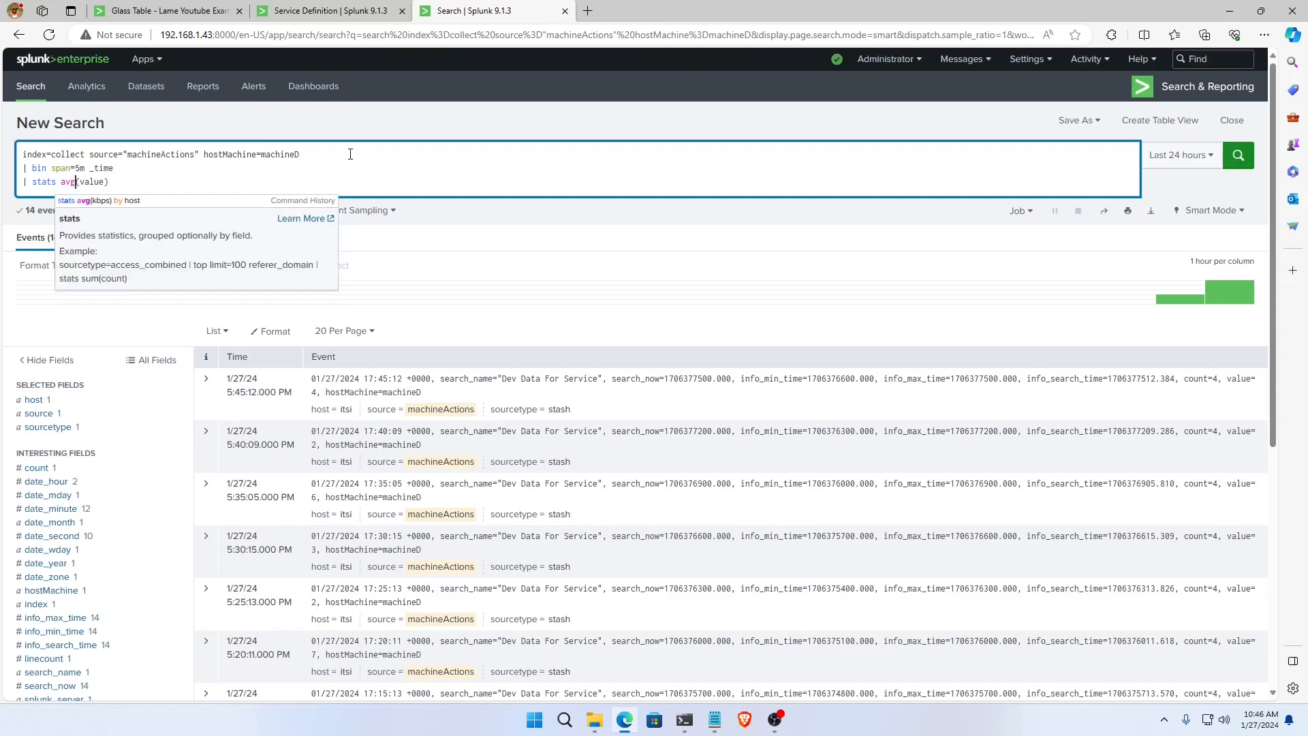
key(End)
text(by _time)
key(Return)
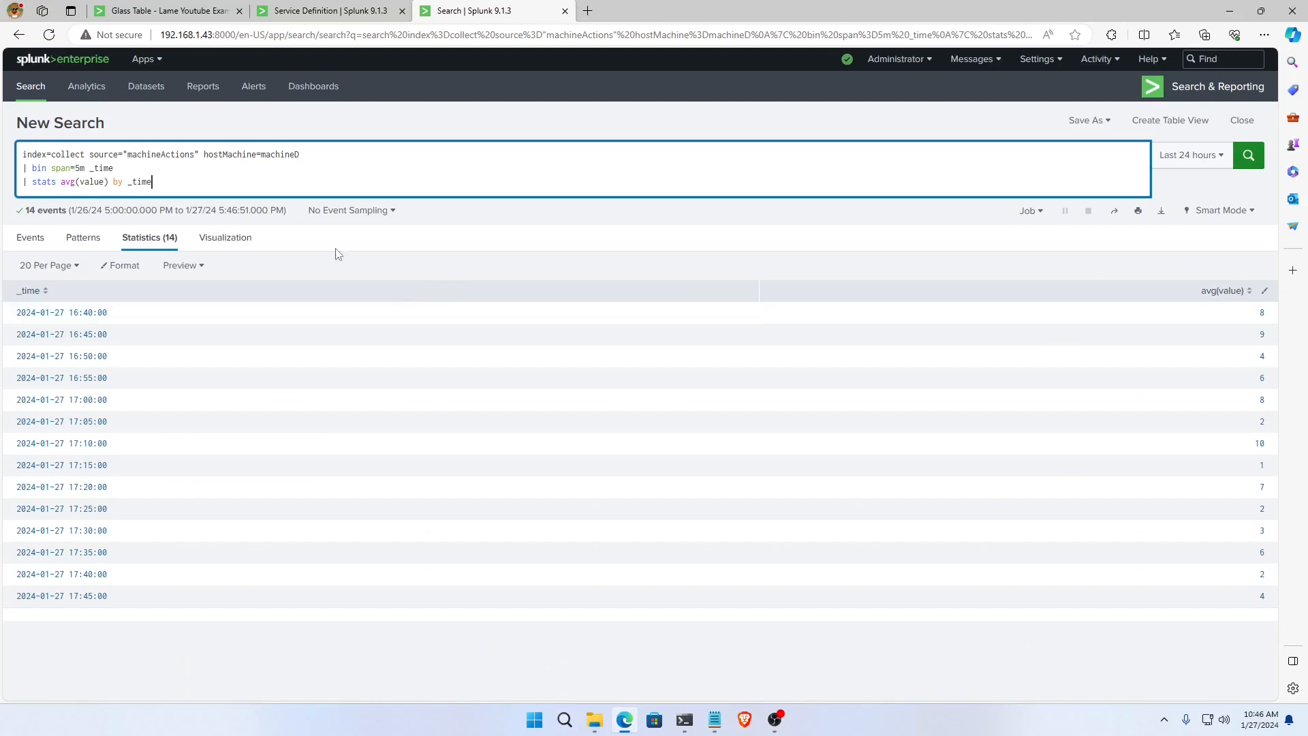
Copy the complete machineD search and replace the Search_1 SPL query on the glass table with it.
key(ctrl+a)
key(ctrl+c)
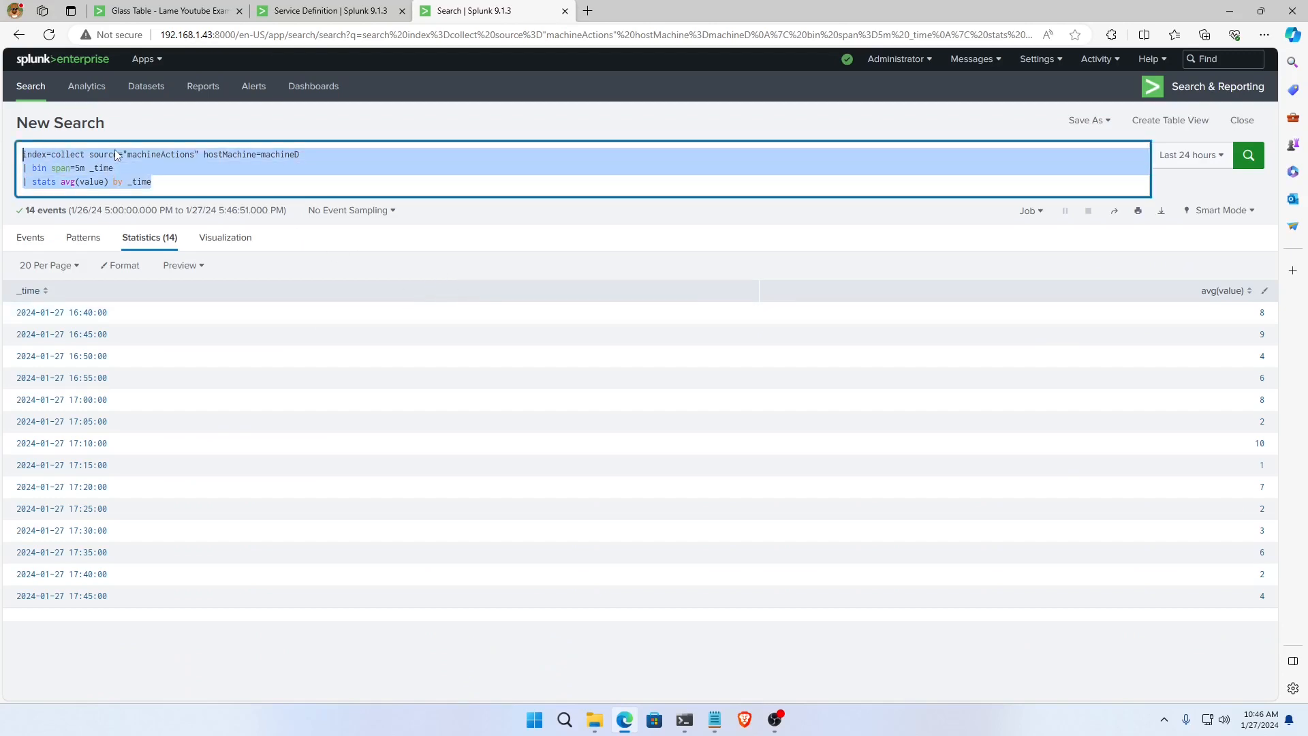
click(171, 11)
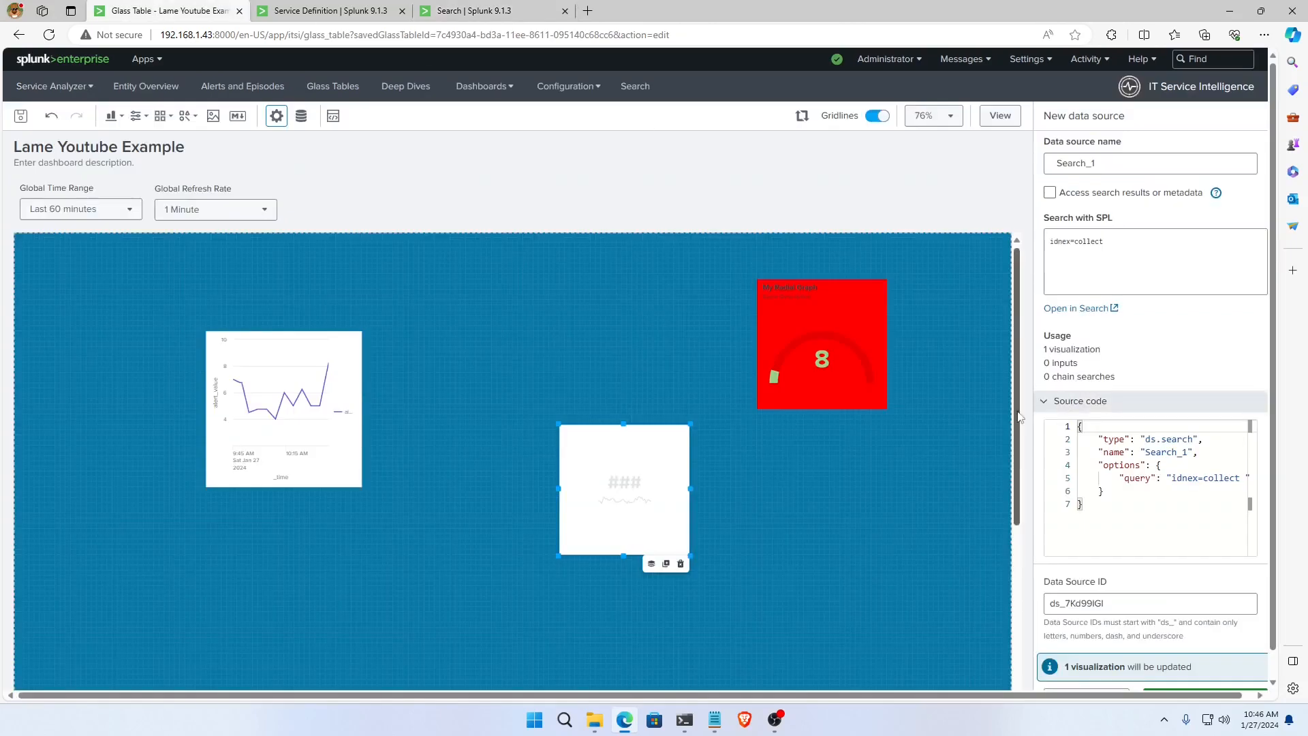
click(1125, 255)
key(ctrl+a)
key(ctrl+v)
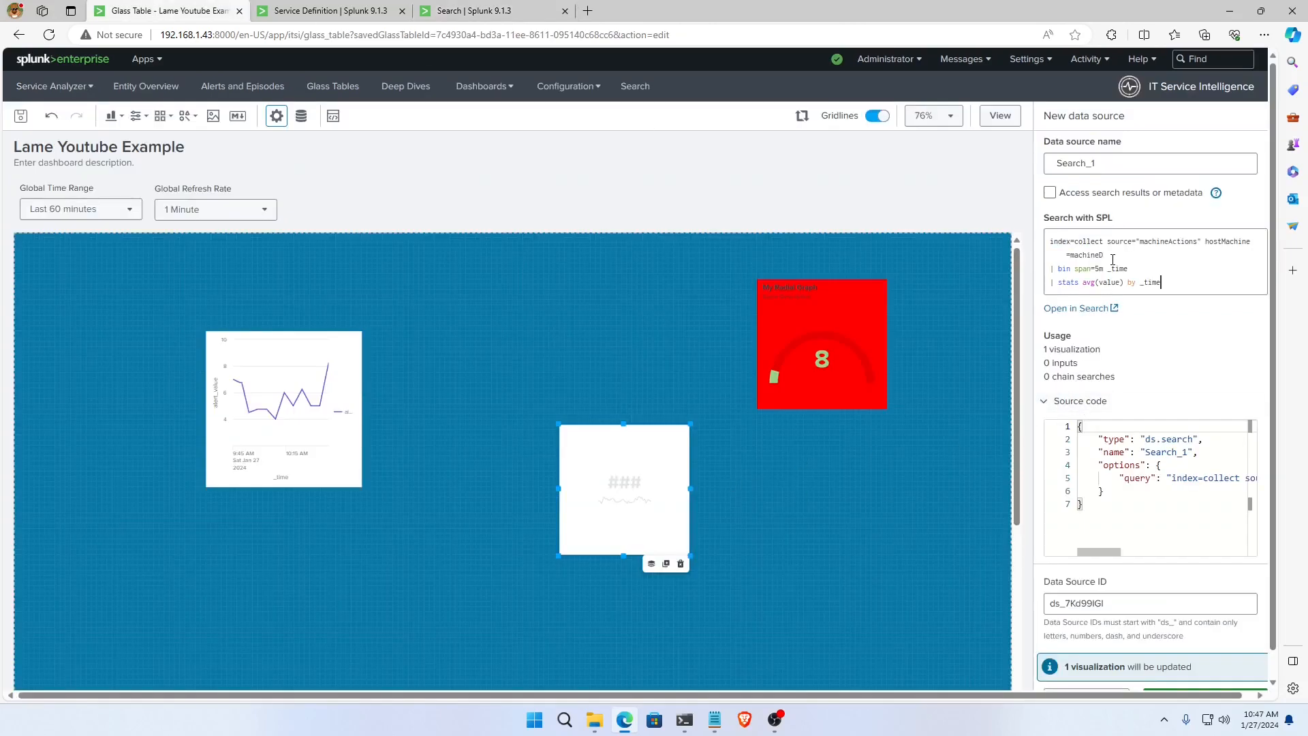
Examine the query line in the source code of the Search_1 data source.
double_click(1216, 481)
key(Right)
key(Right)
key(Right)
key(Right)
key(Right)
key(Right)
key(Right)
key(Right)
key(Right)
key(Right)
key(Right)
key(Right)
key(Right)
key(Right)
key(Right)
key(Right)
key(Right)
key(Right)
key(Right)
key(Right)
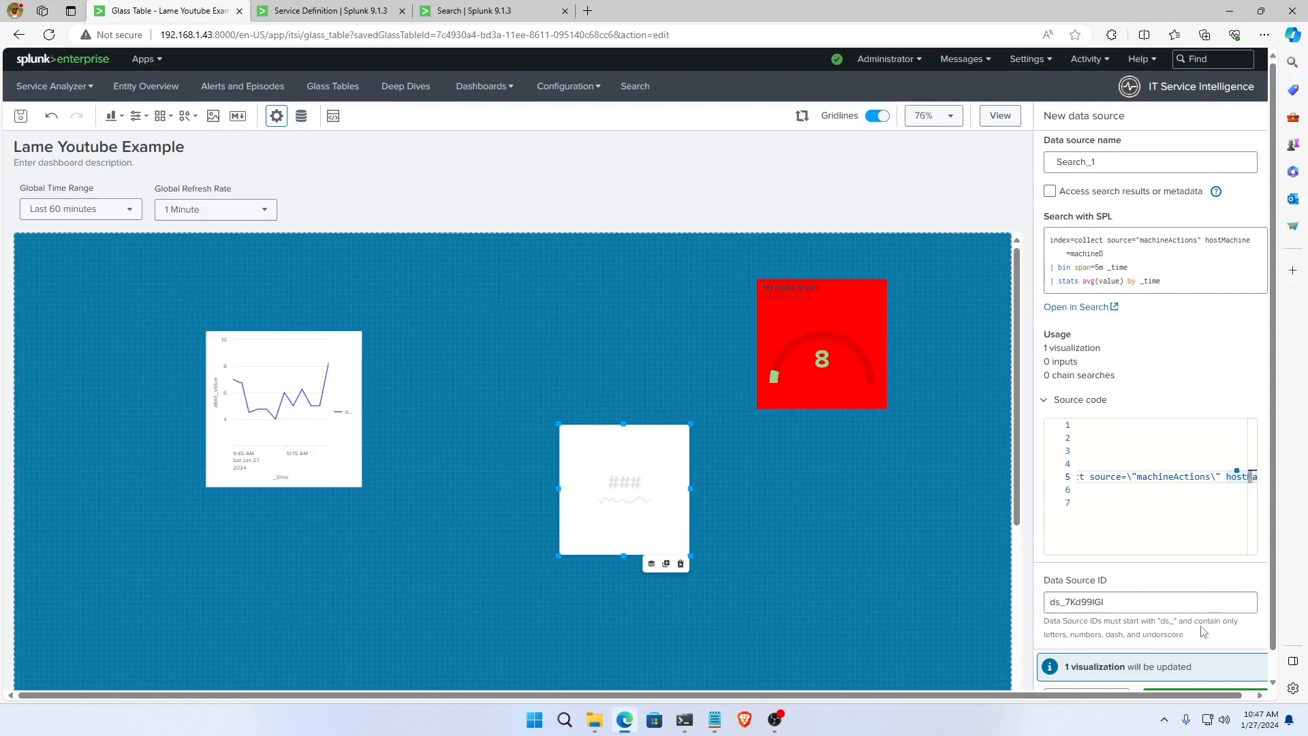
Apply the Search_1 data source to the single value and expand its data configurations.
scroll(1204, 627, down, 1)
click(1205, 670)
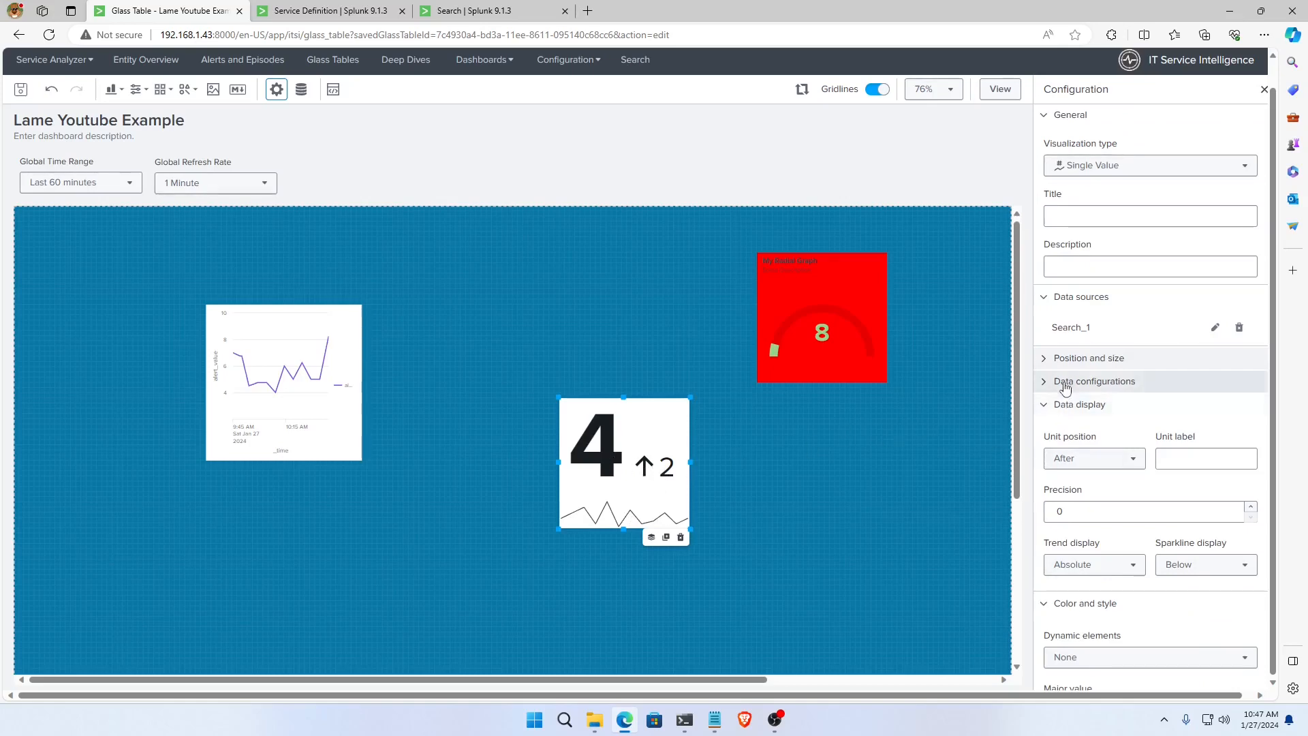
click(1046, 363)
click(1045, 360)
click(1043, 383)
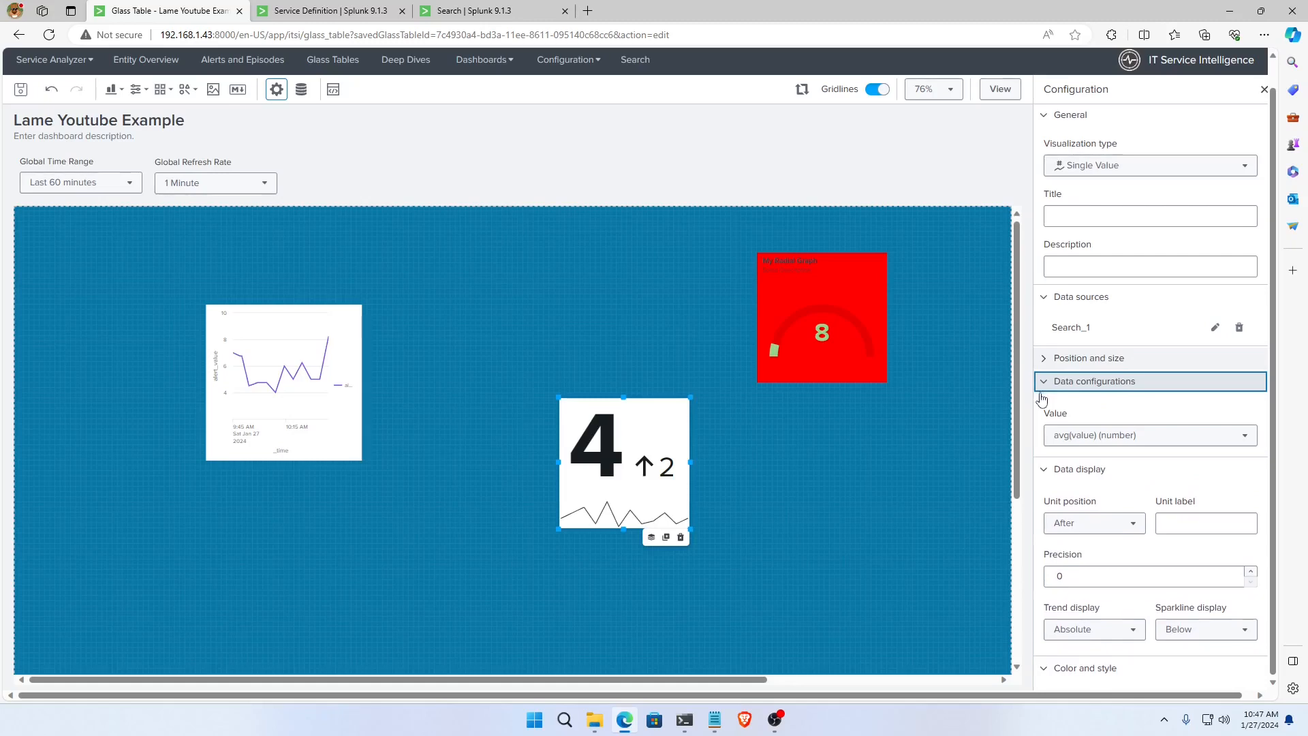
Set the single value's trend value colour to the blue #0877a6.
scroll(1168, 538, down, 1)
scroll(1168, 538, down, 1)
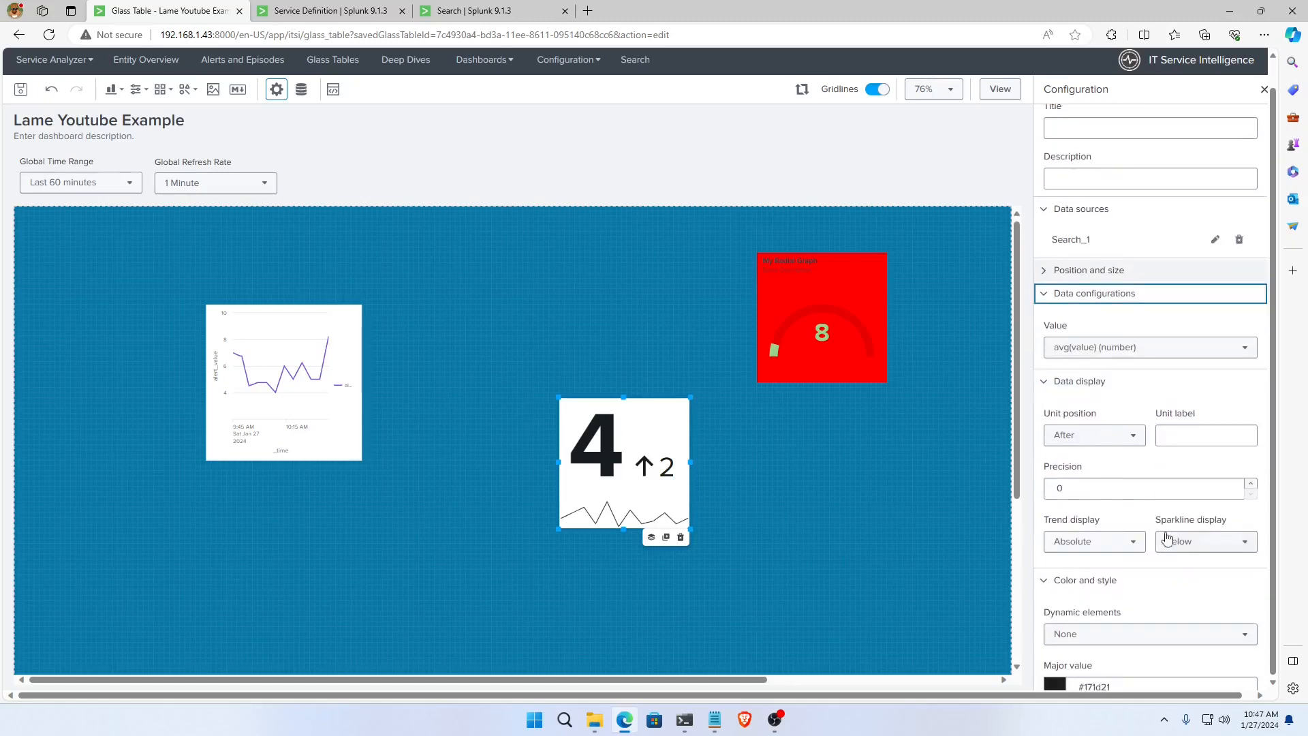
scroll(1124, 575, down, 3)
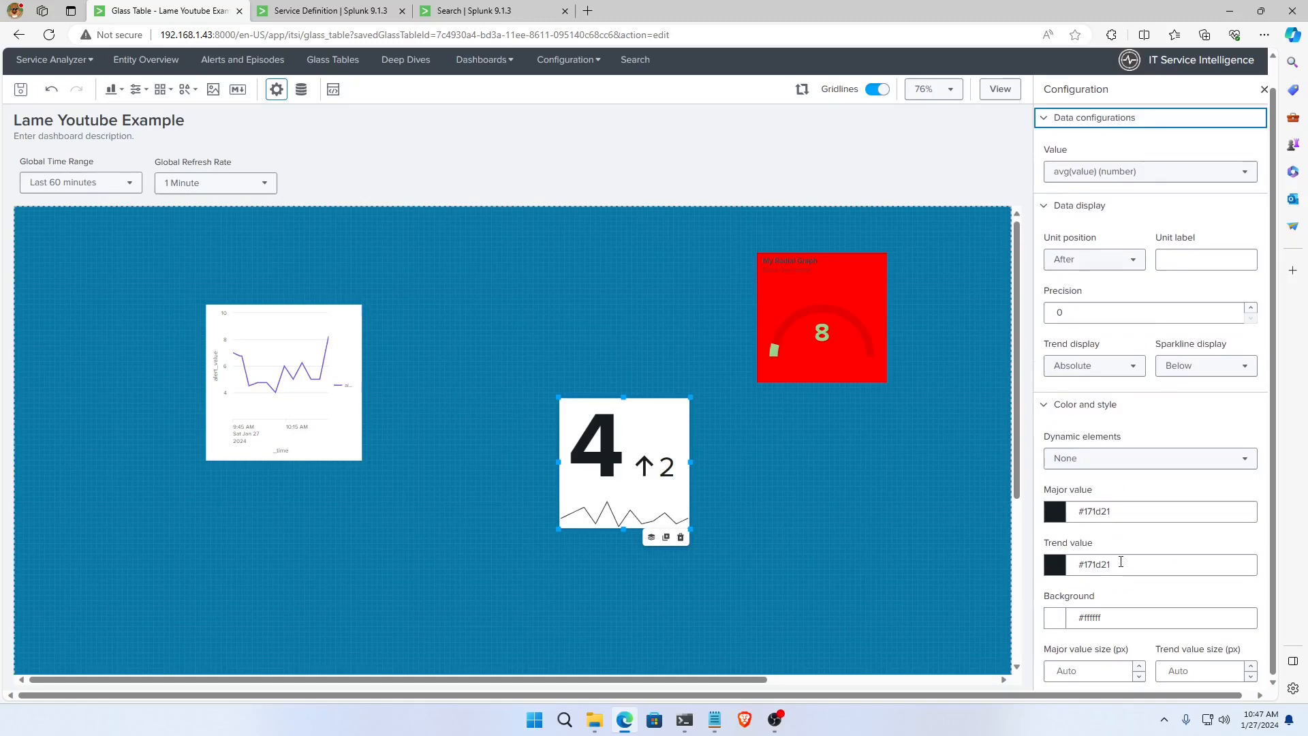
scroll(1120, 561, down, 1)
click(1056, 530)
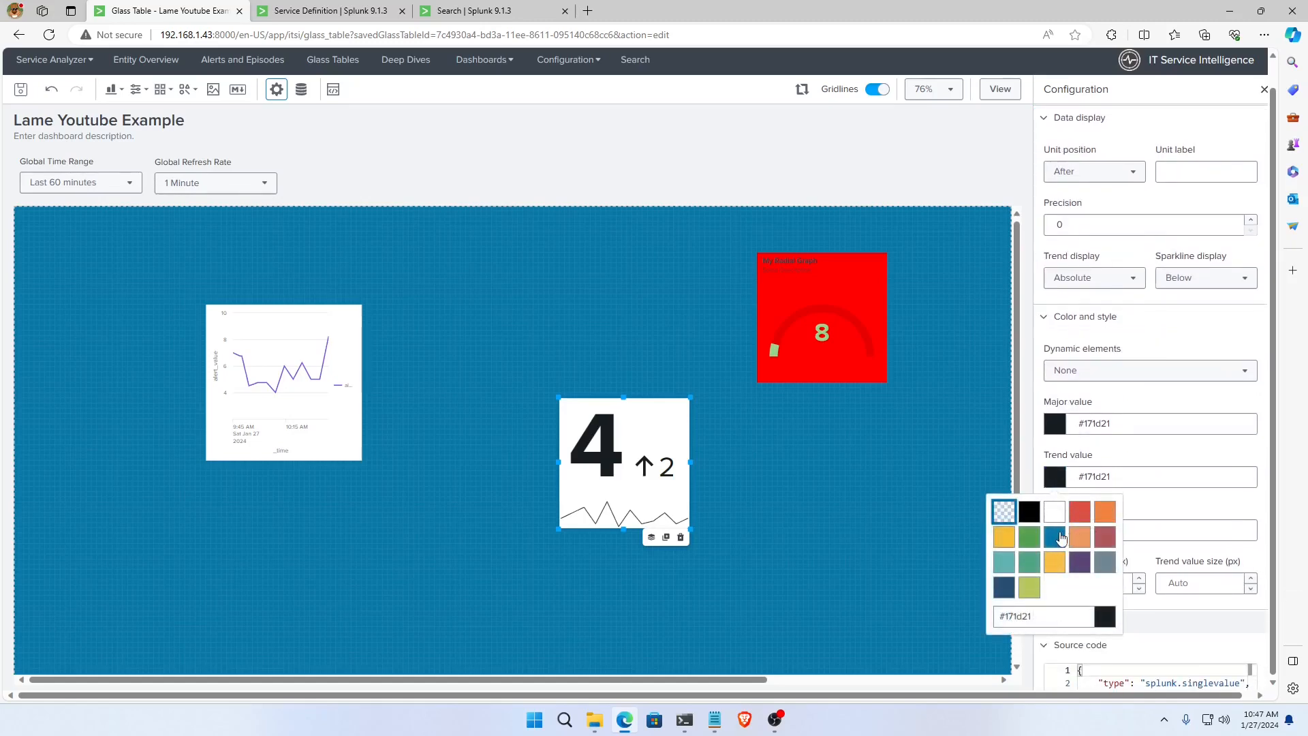
click(1055, 537)
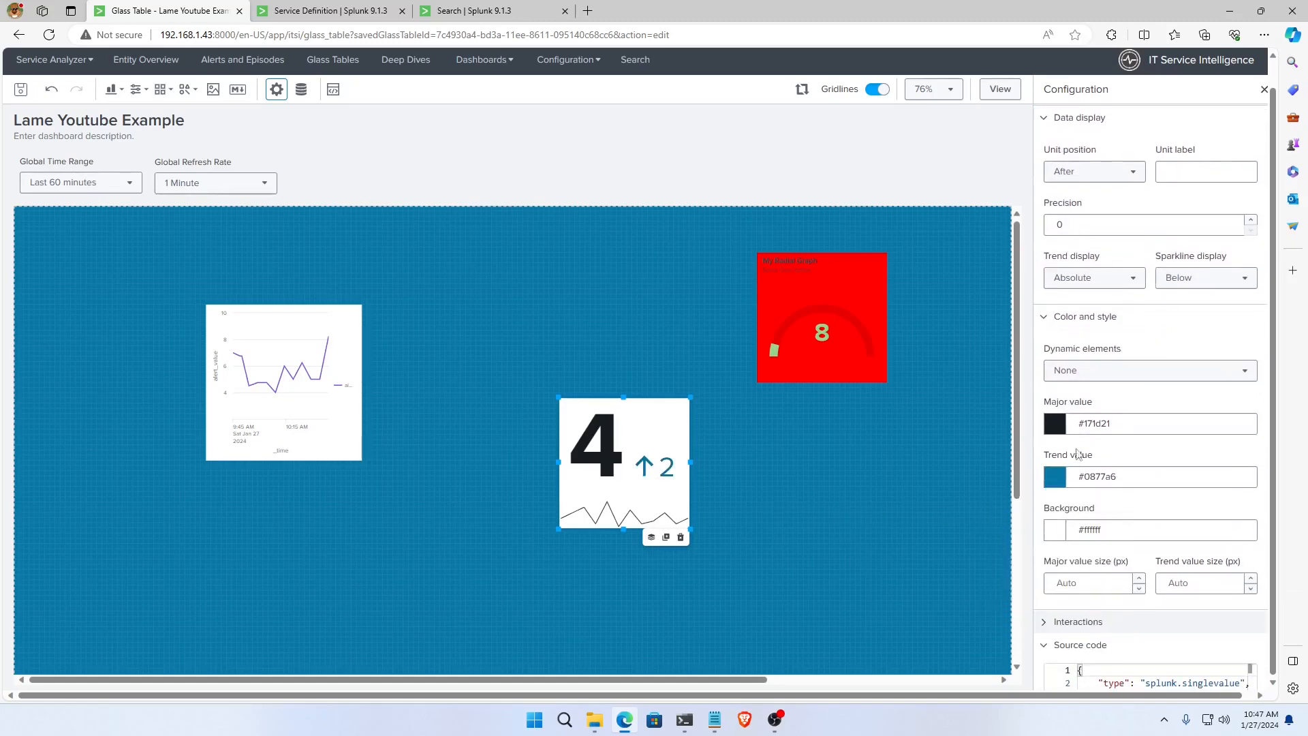
Set the single value's dynamic elements to Major value and Trend value.
scroll(1142, 504, down, 1)
scroll(1134, 501, down, 1)
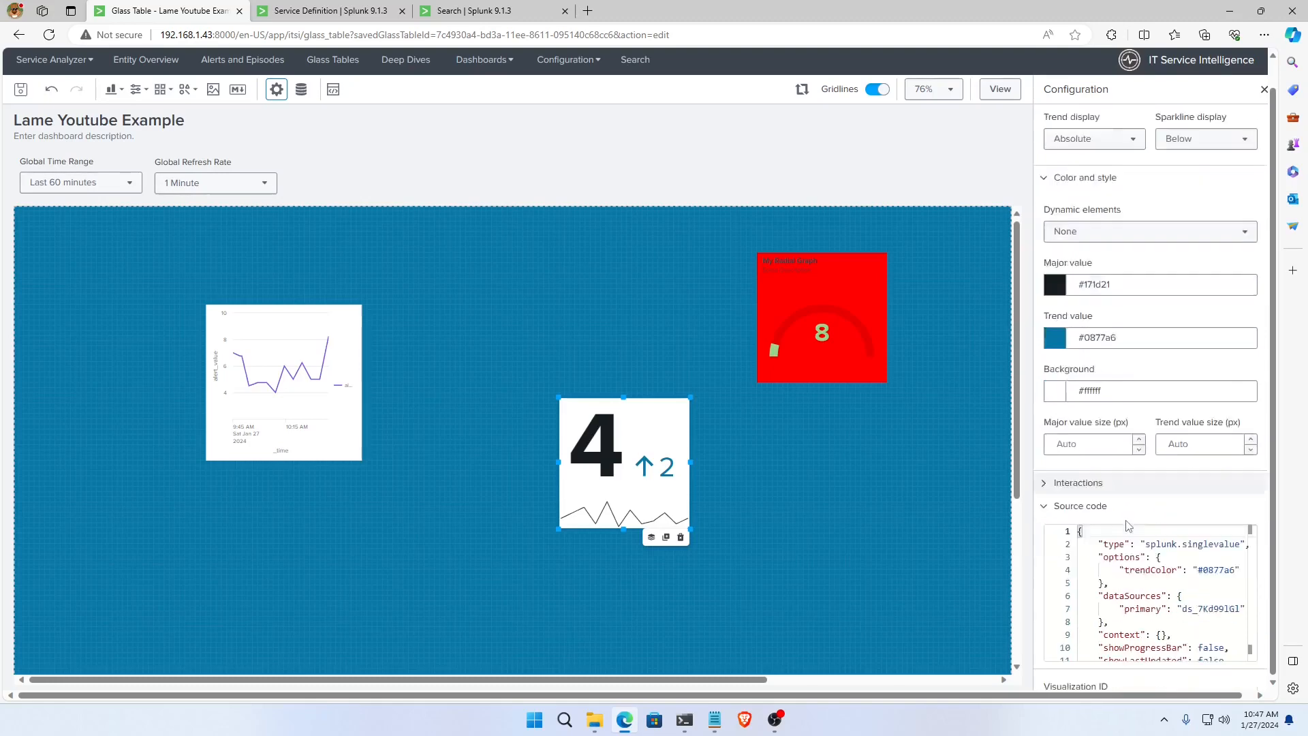
scroll(1133, 493, down, 1)
scroll(1133, 492, up, 1)
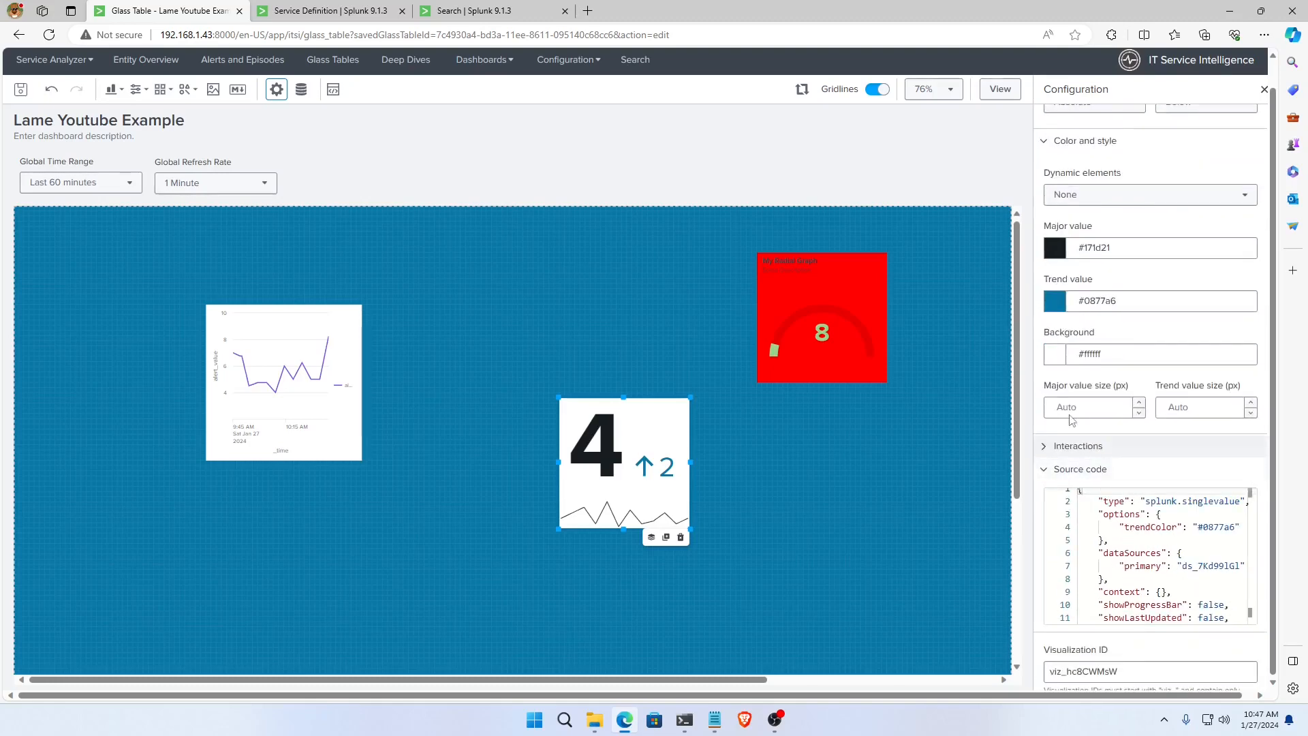
scroll(1133, 373, up, 1)
click(1150, 286)
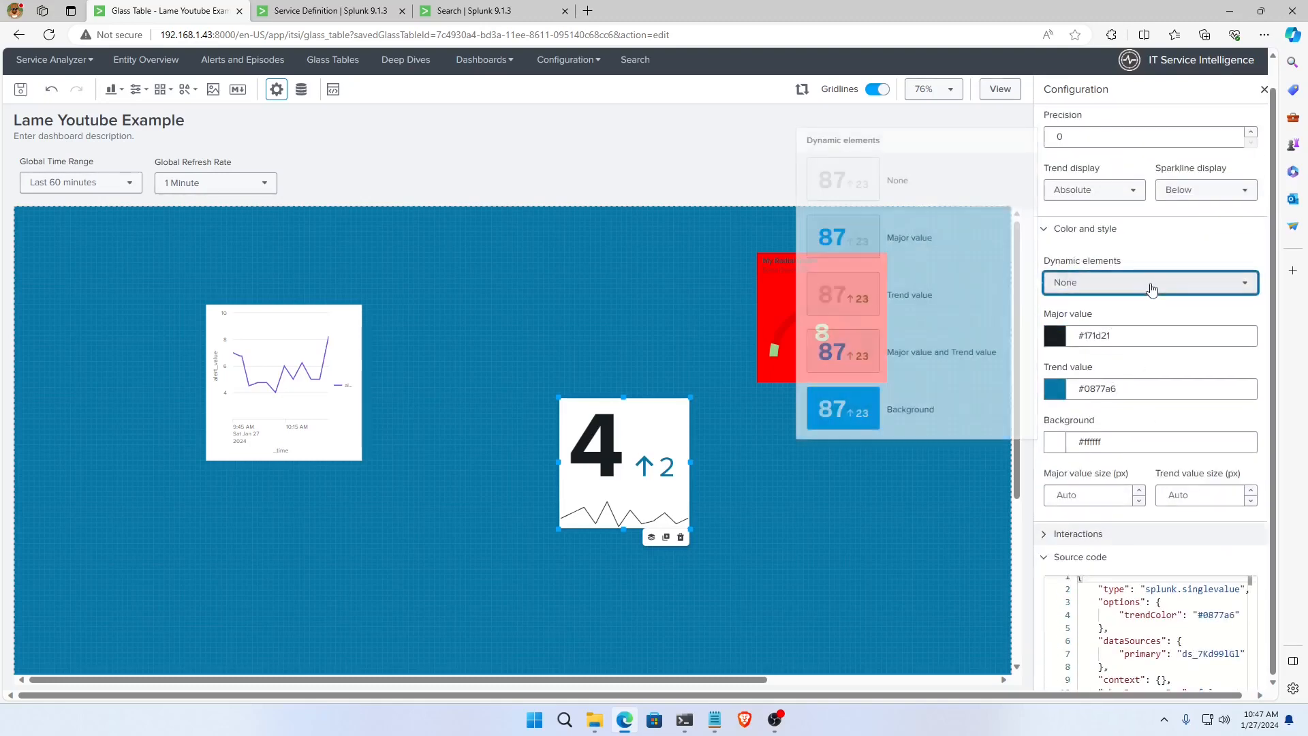
click(867, 358)
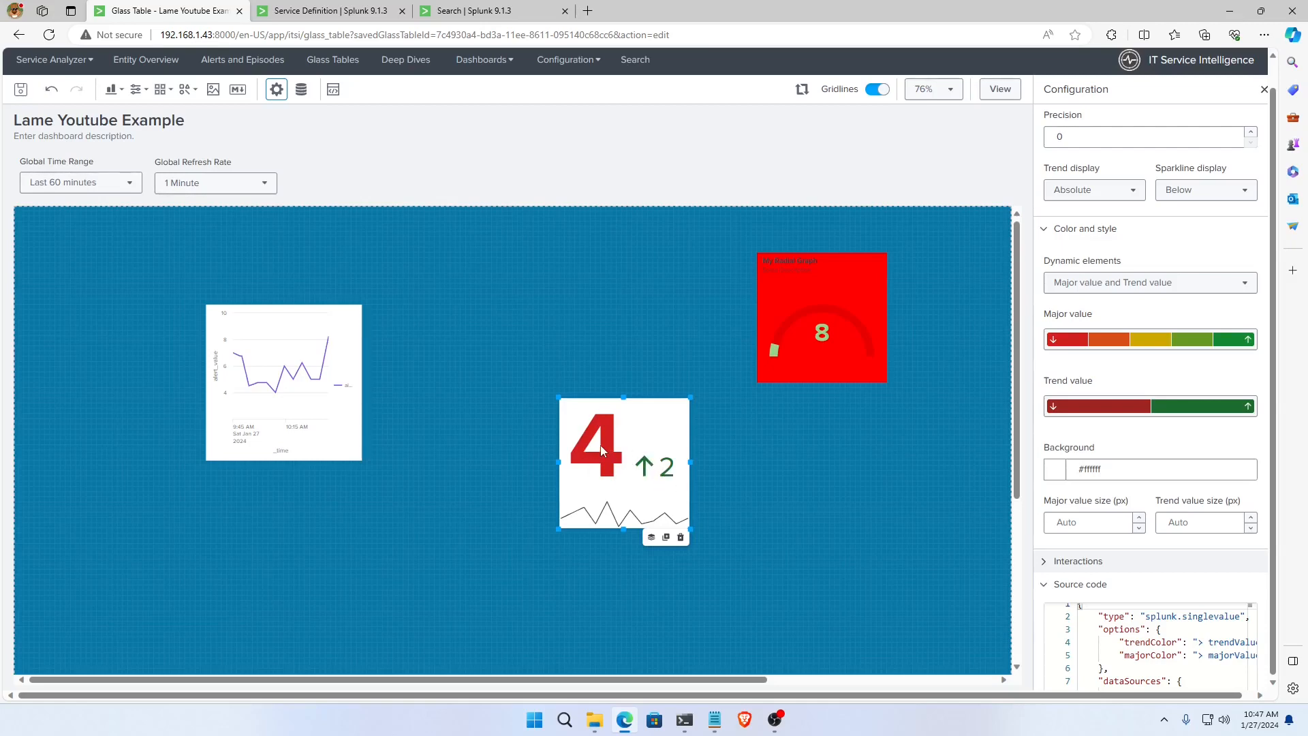
Check the KPI's per-entity threshold values in the service definition, and return to the glass table.
click(468, 10)
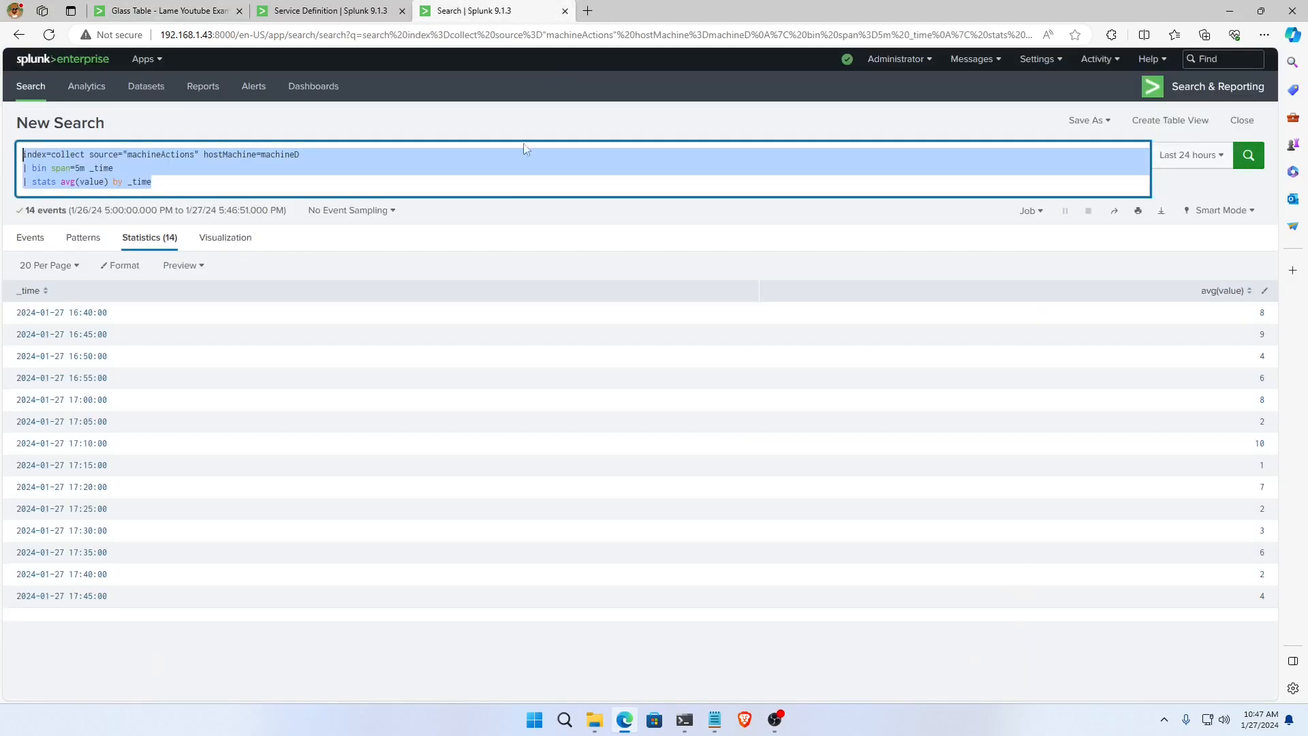
click(331, 10)
scroll(447, 441, down, 7)
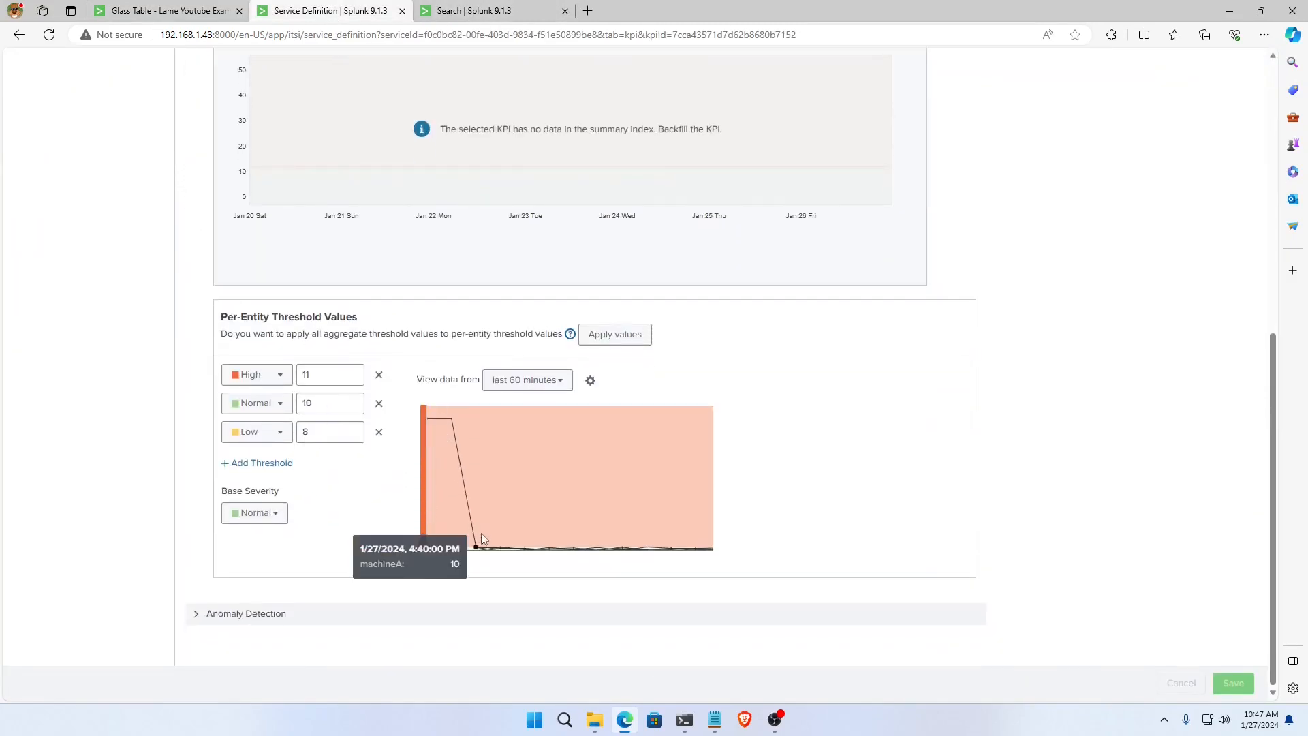
click(479, 15)
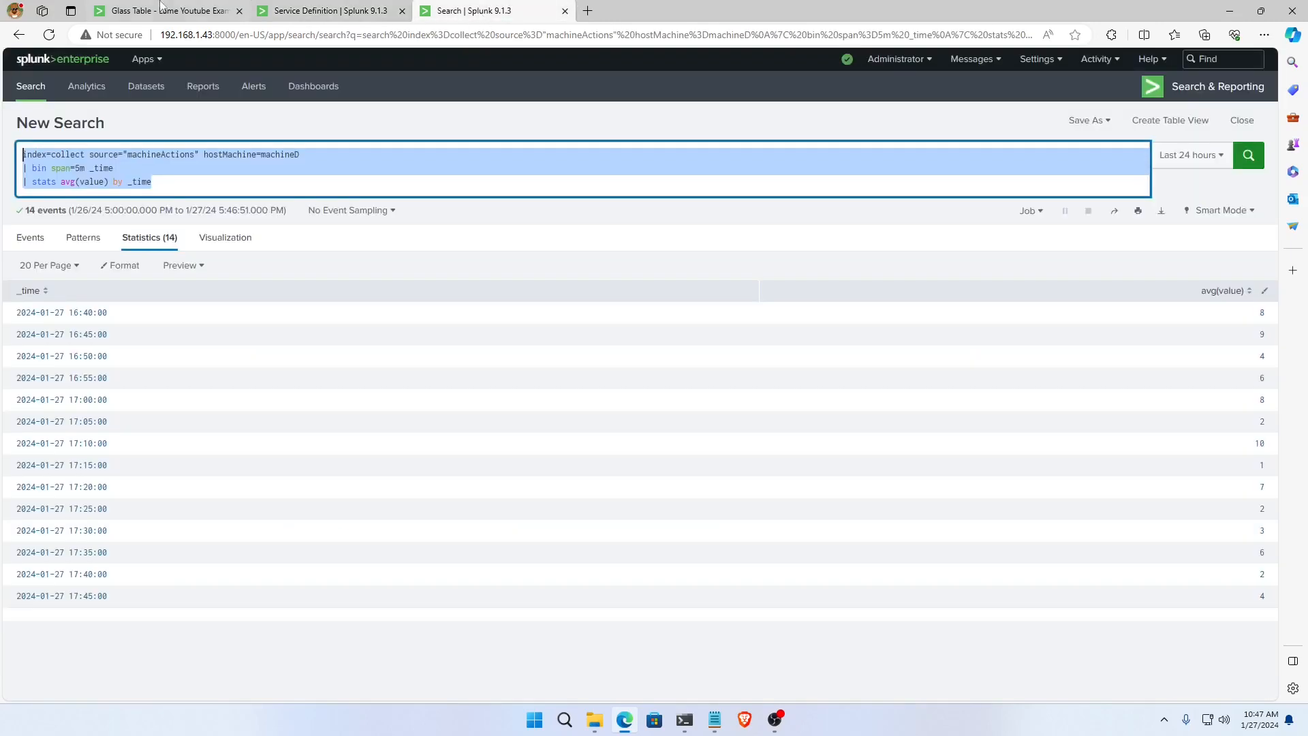
click(136, 13)
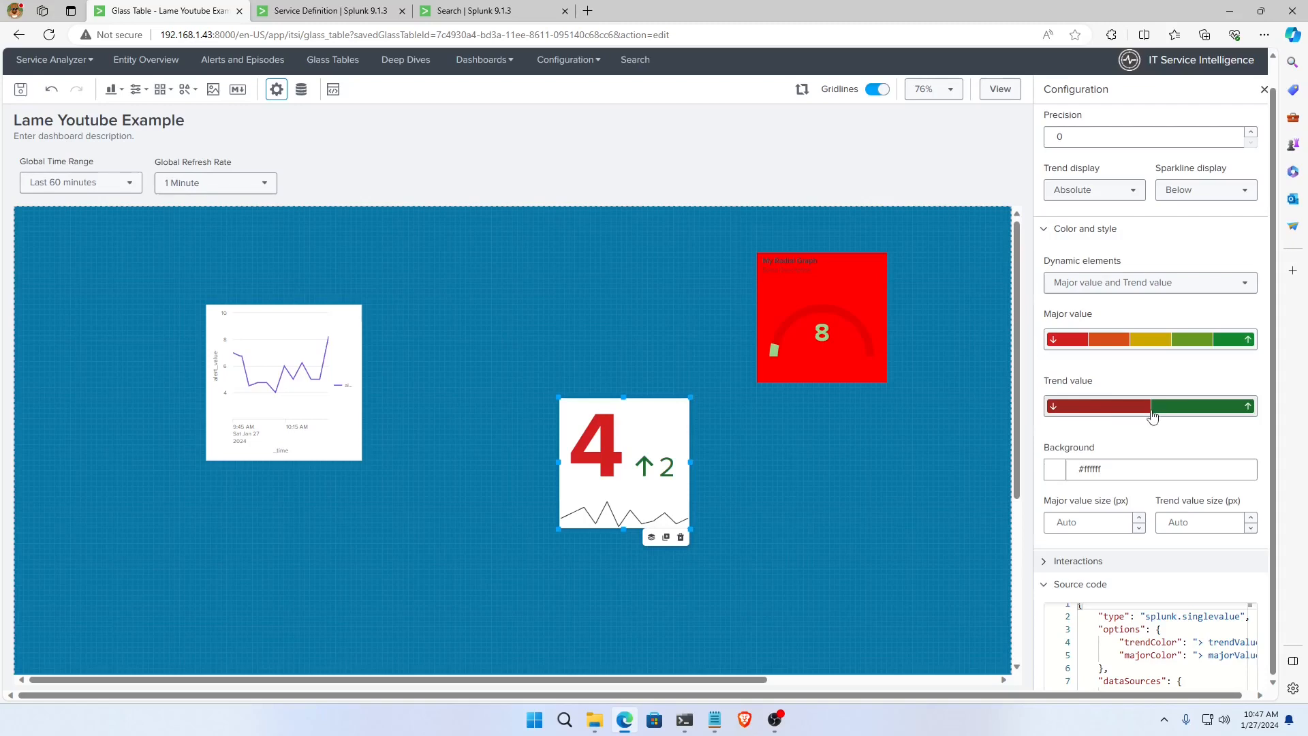
Compare the dynamic colouring ranges of the single value's major value and trend value.
click(1144, 348)
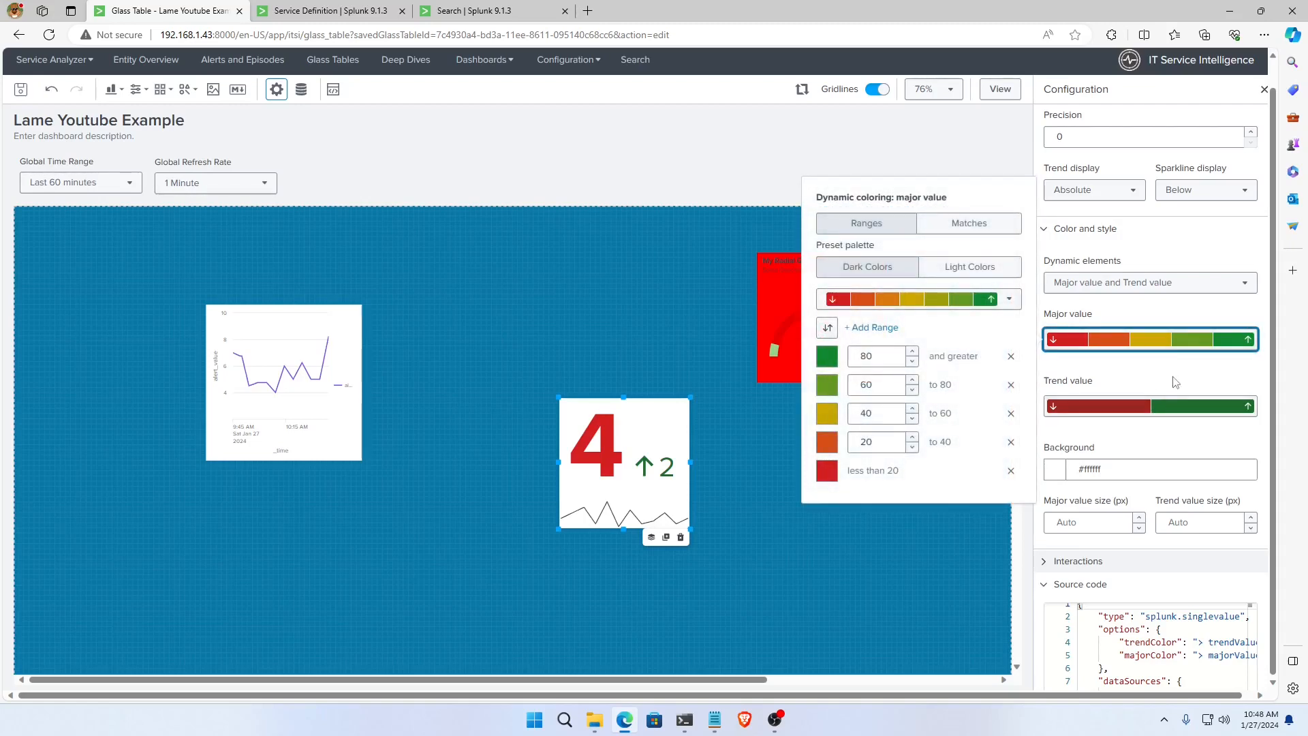
click(1167, 407)
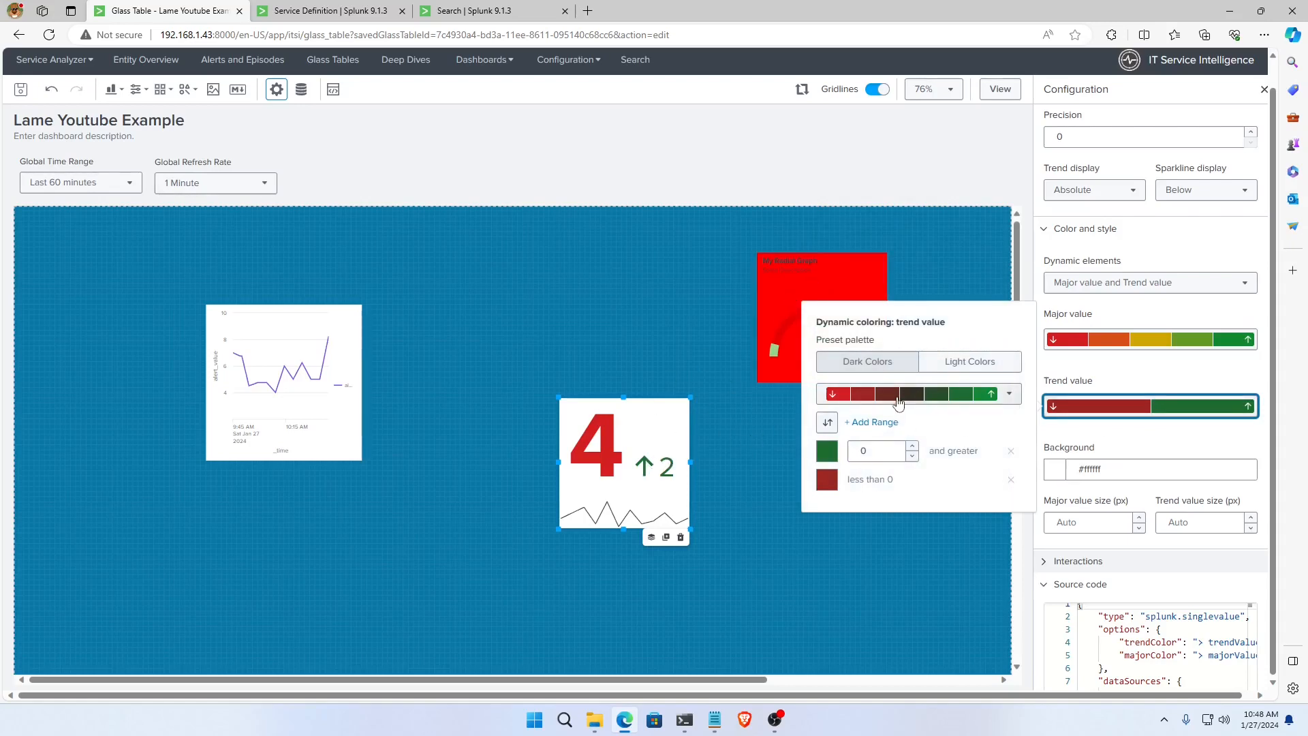
click(1141, 351)
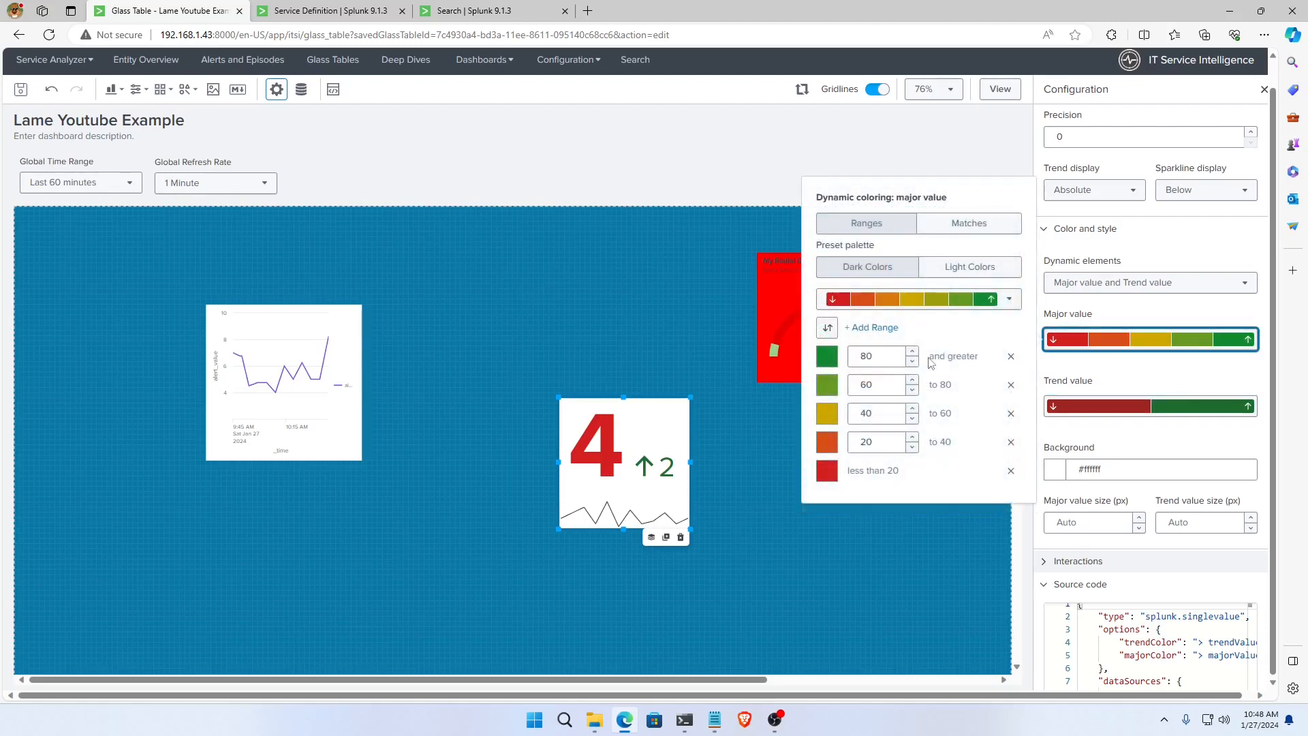
click(1108, 412)
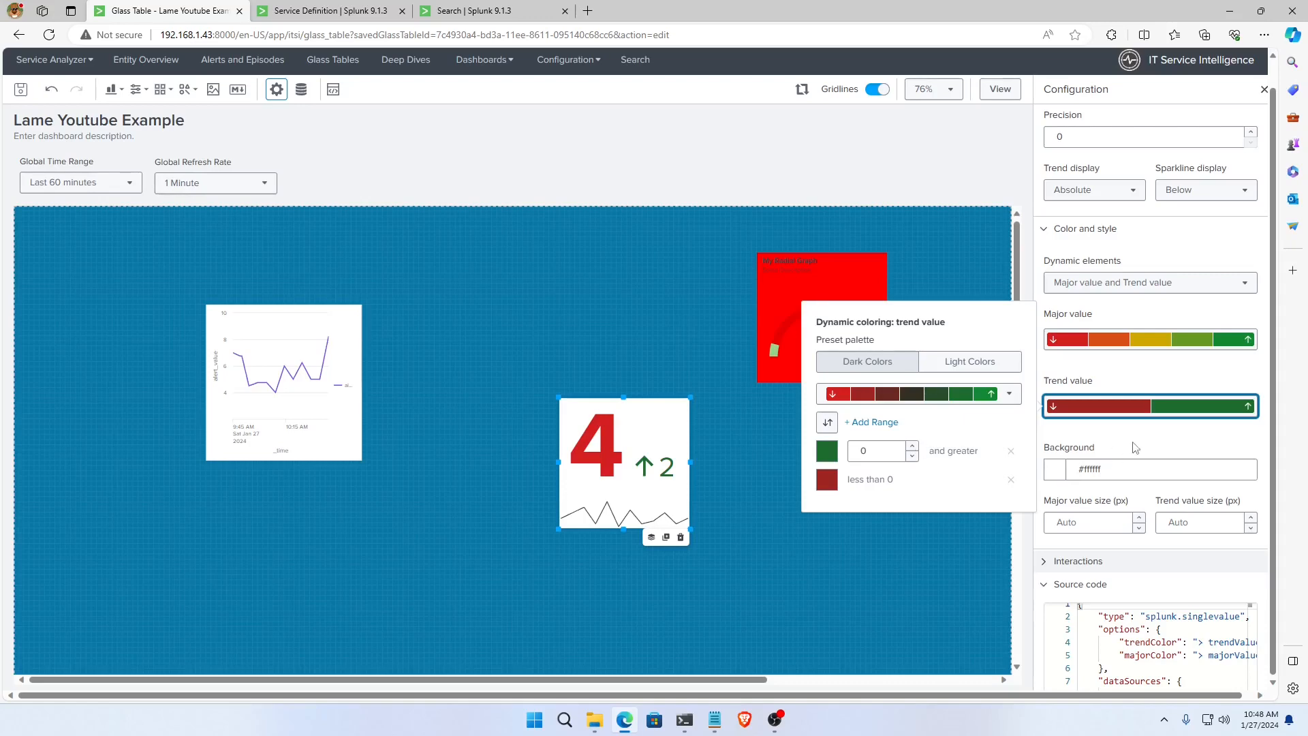
In the major value's dynamic colouring, replace the 80 range limit with 4.
click(1107, 341)
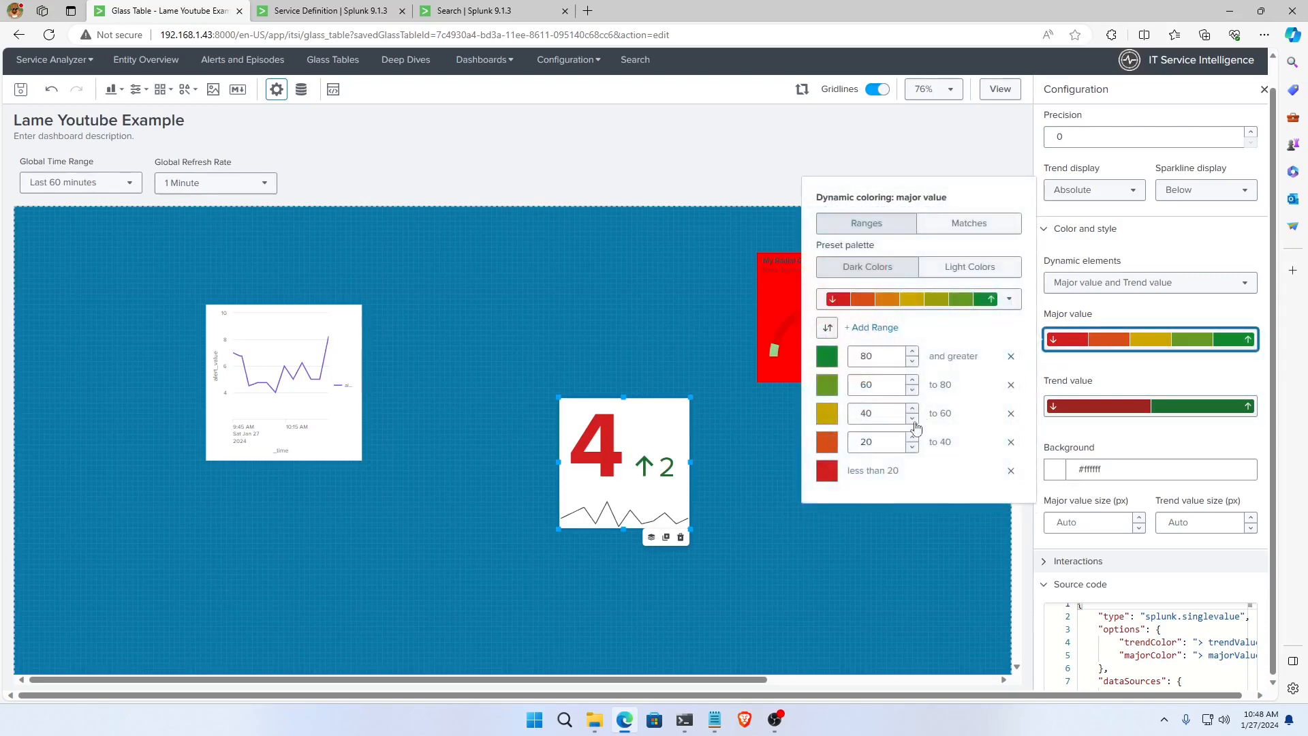
double_click(882, 357)
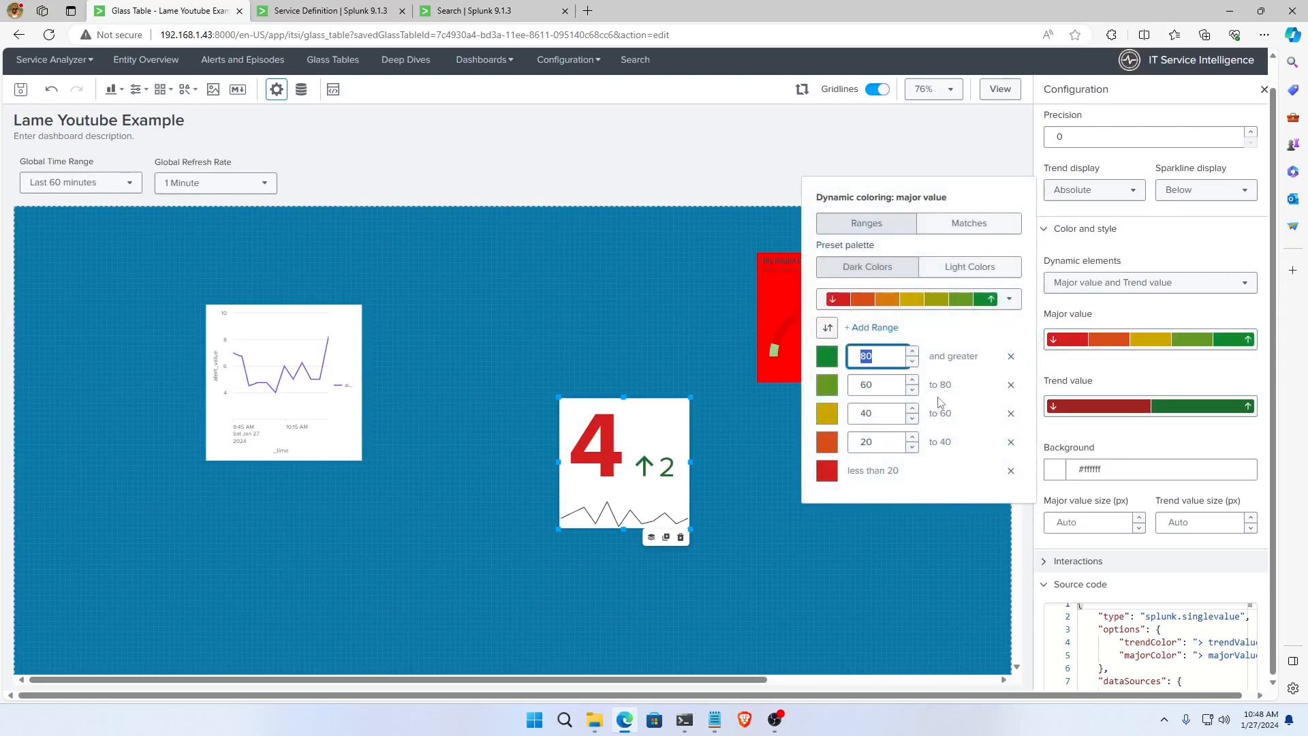
text(4)
click(887, 381)
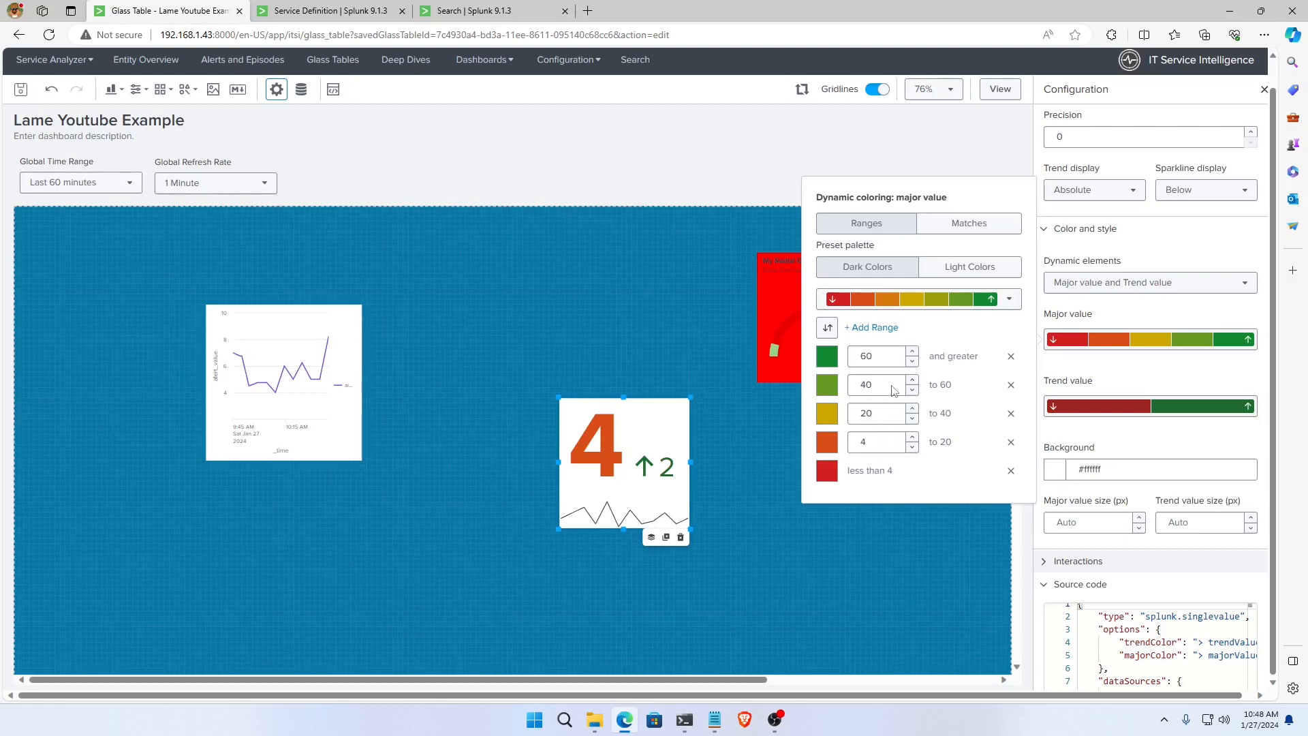
Change the colour of the major value's 4 to 20 range to dark green.
double_click(879, 439)
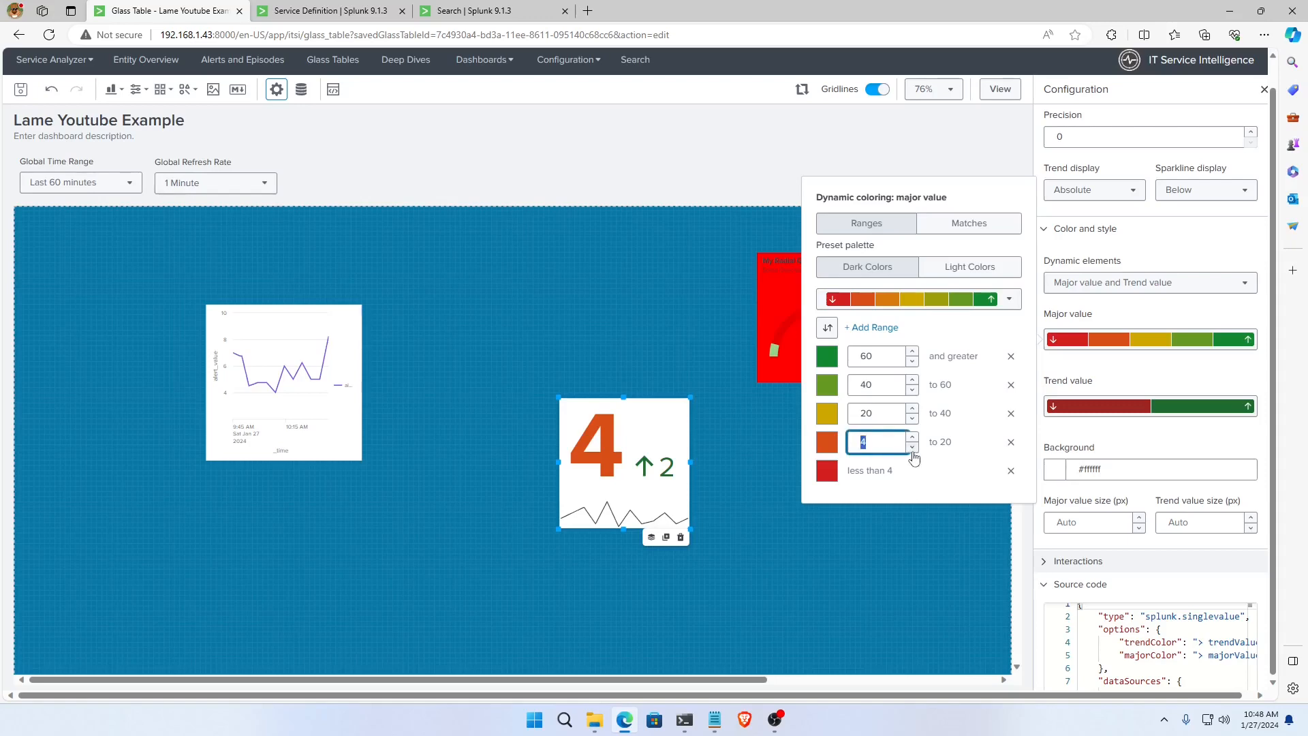
click(837, 449)
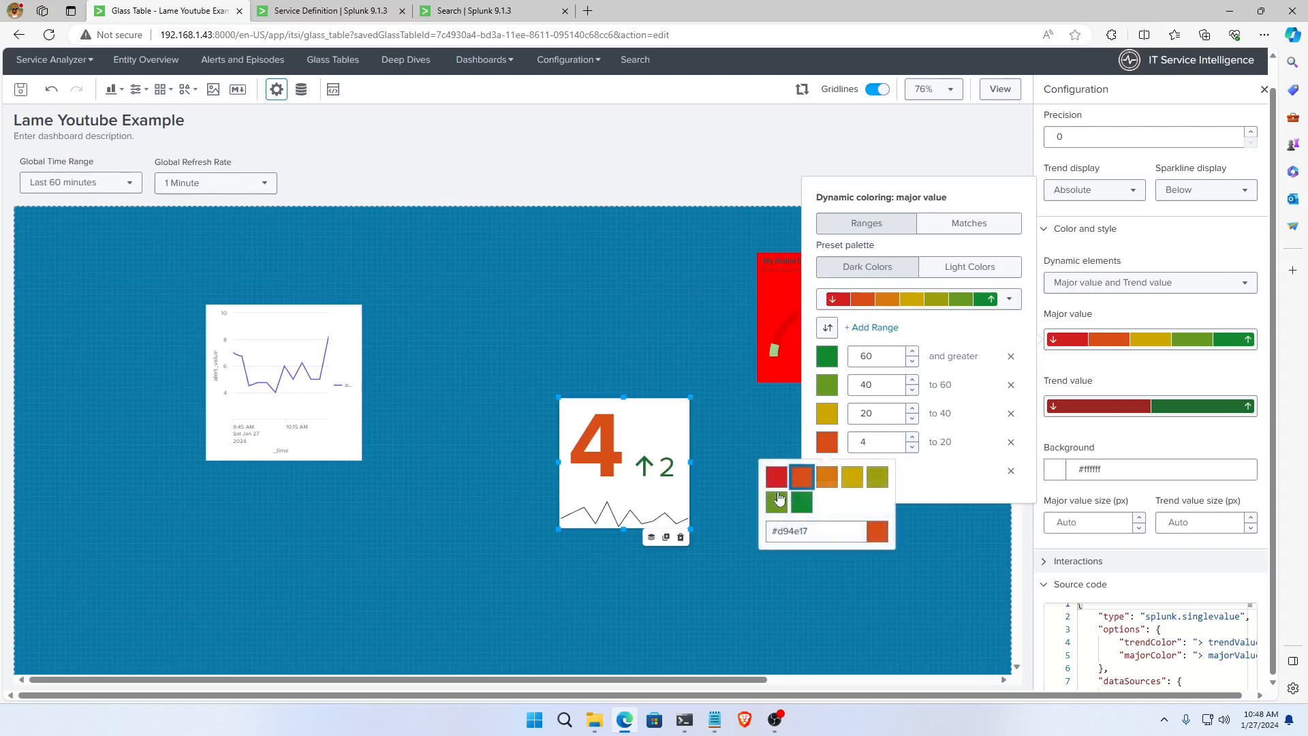
click(801, 477)
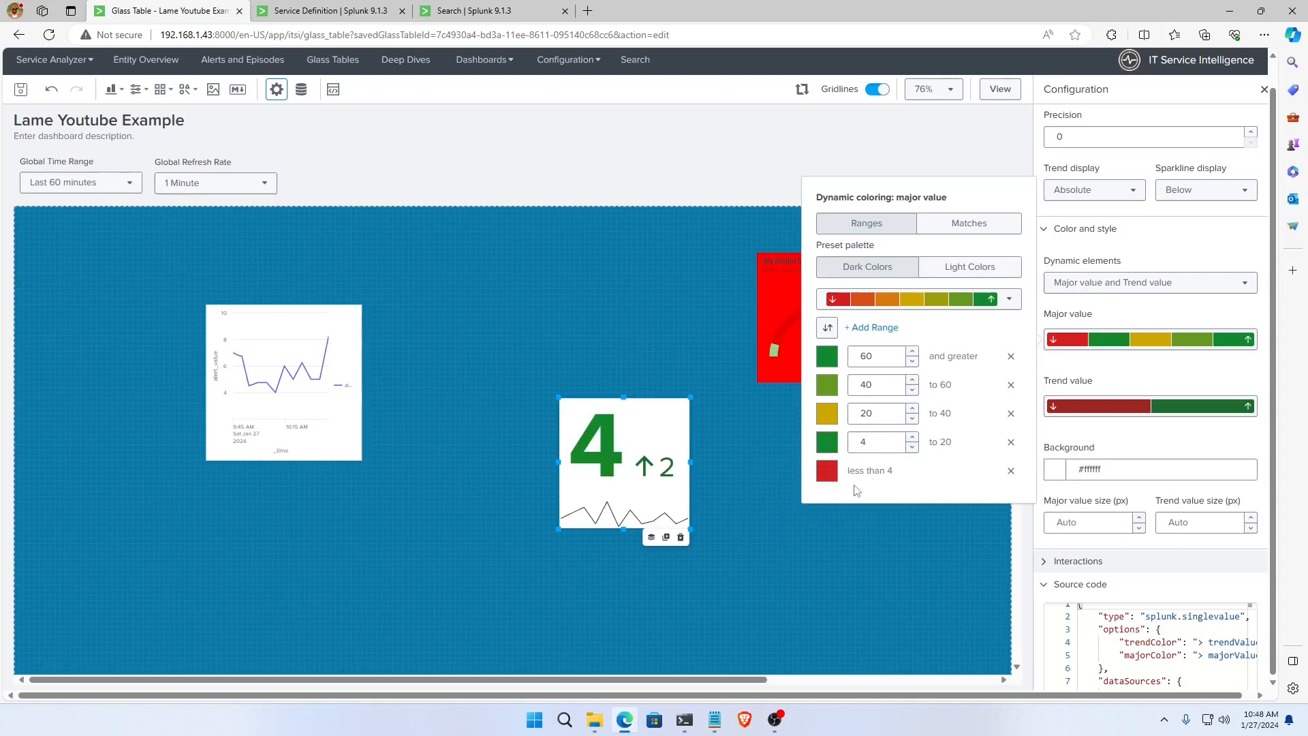
Set the lower limit of the major value's dark green range to 5 and close the dynamic colouring settings.
double_click(888, 417)
key(Tab)
text(5)
click(887, 417)
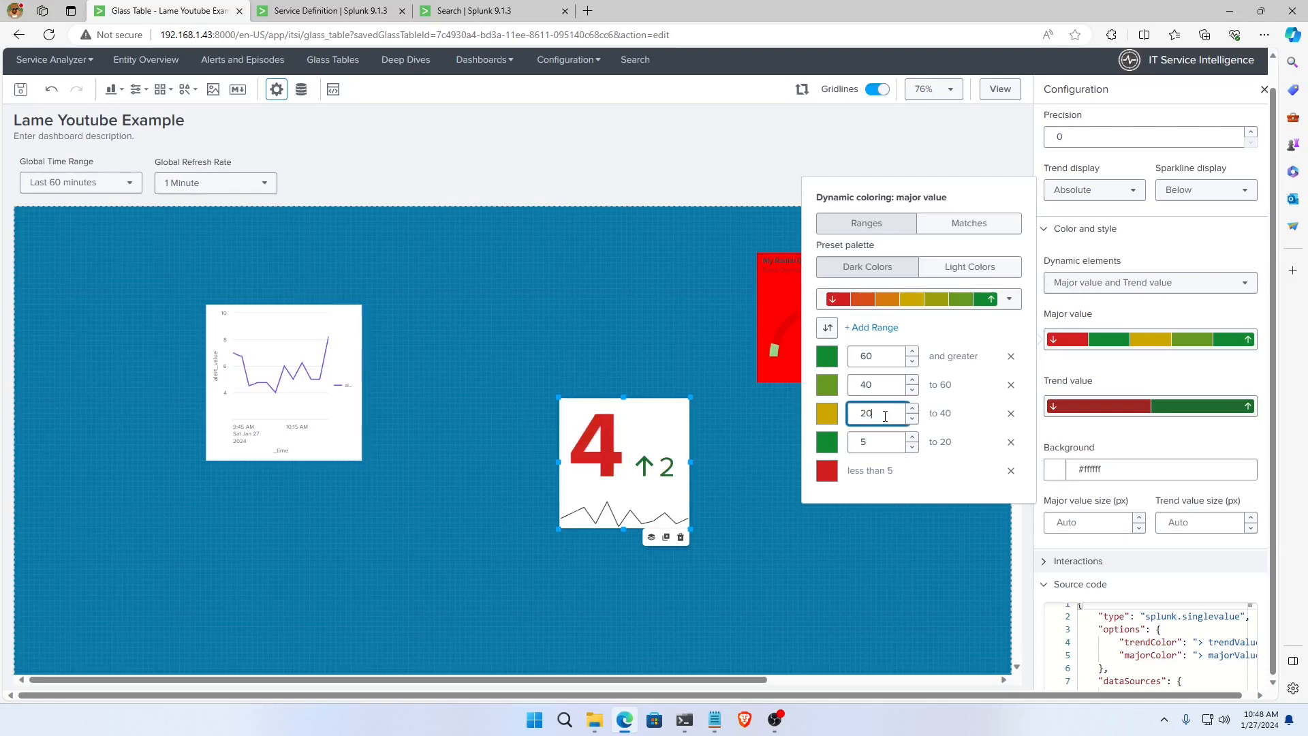
click(878, 444)
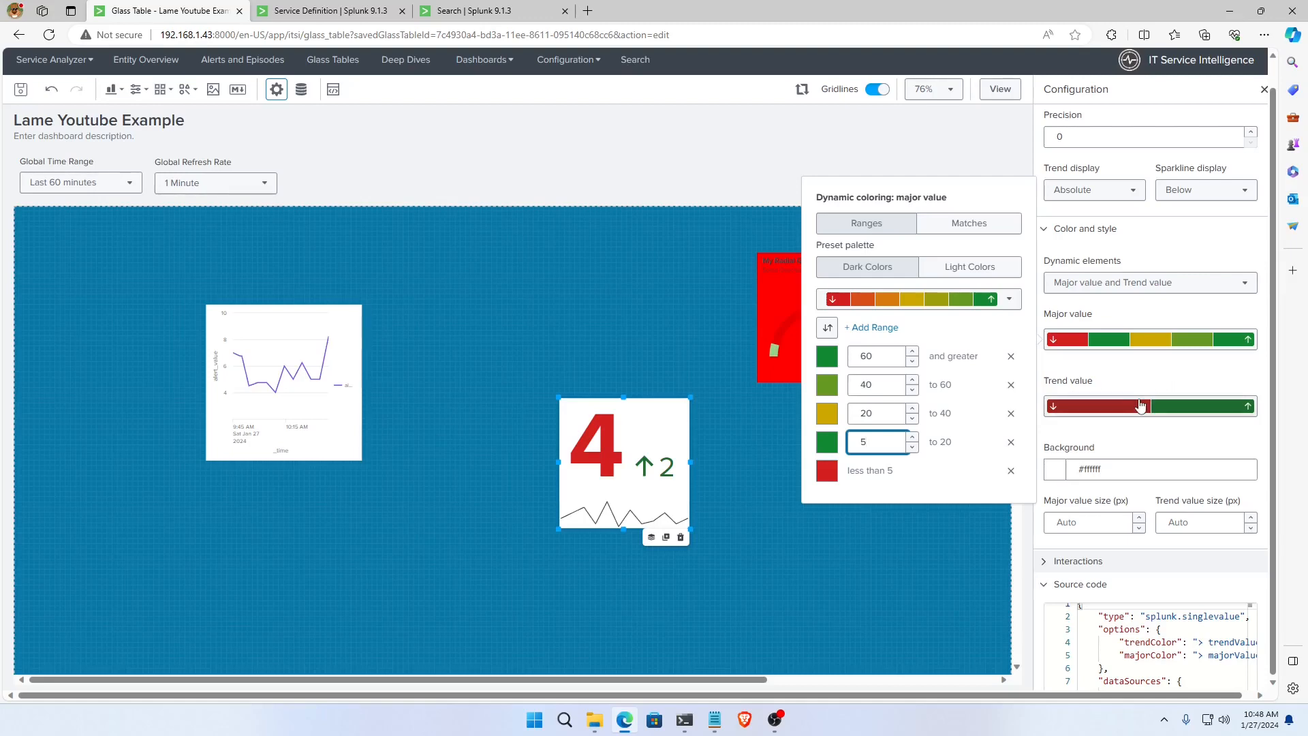
click(816, 511)
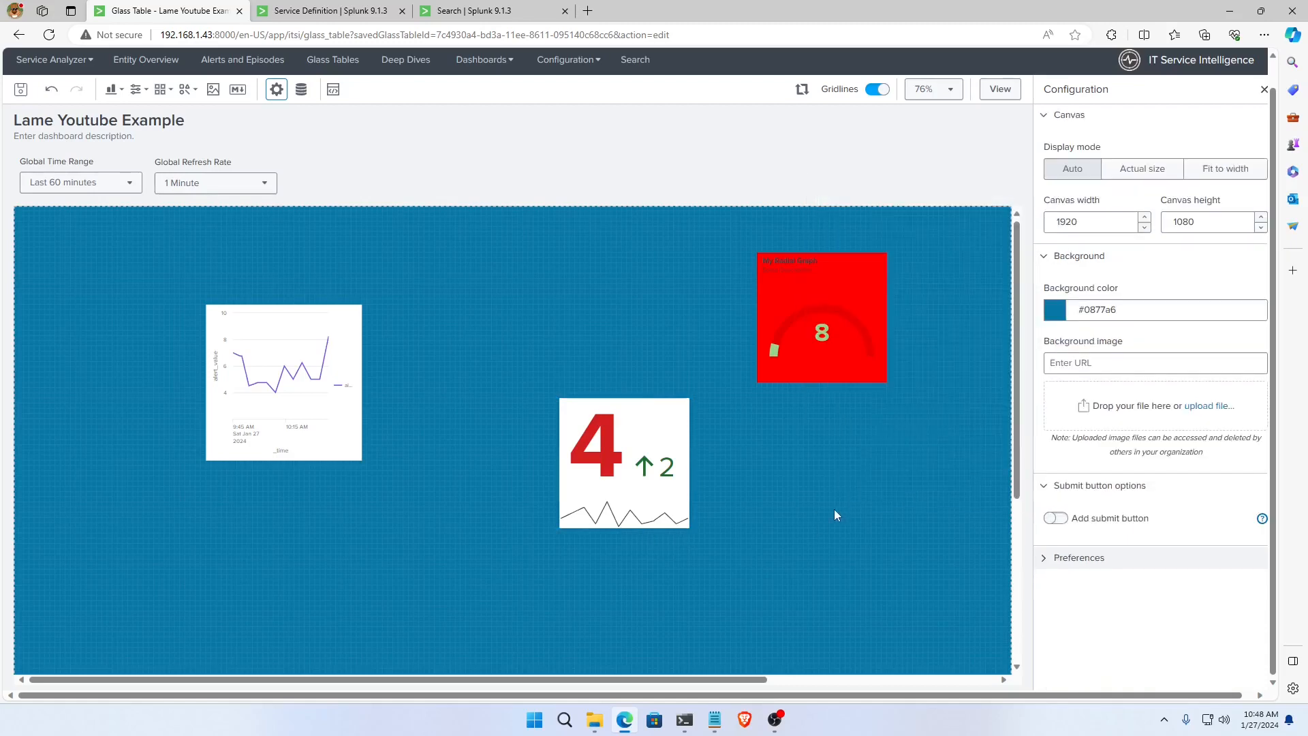
Give the single value visualization the title "Another Chart".
click(648, 470)
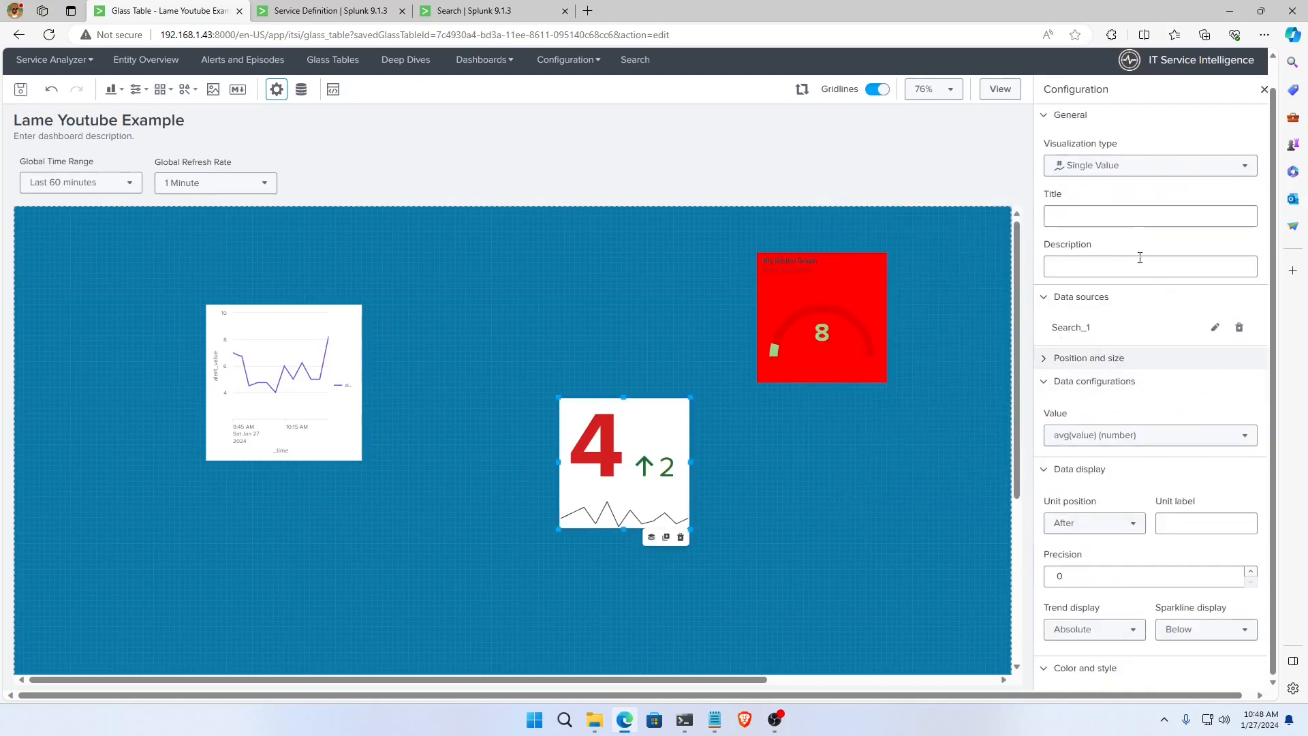
click(1133, 218)
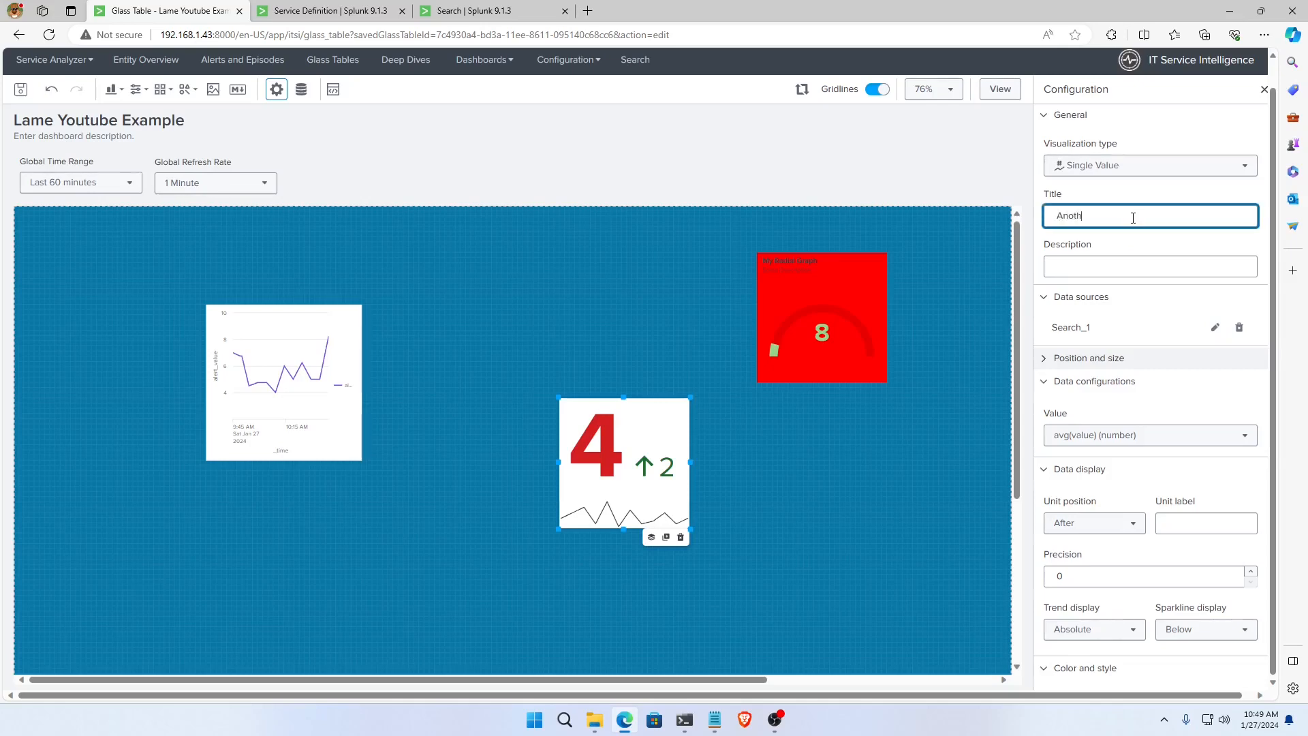
text(Another Chart)
Collapse the single value's configuration sections from data sources through colour and style, as well as its source code.
scroll(1137, 238, down, 1)
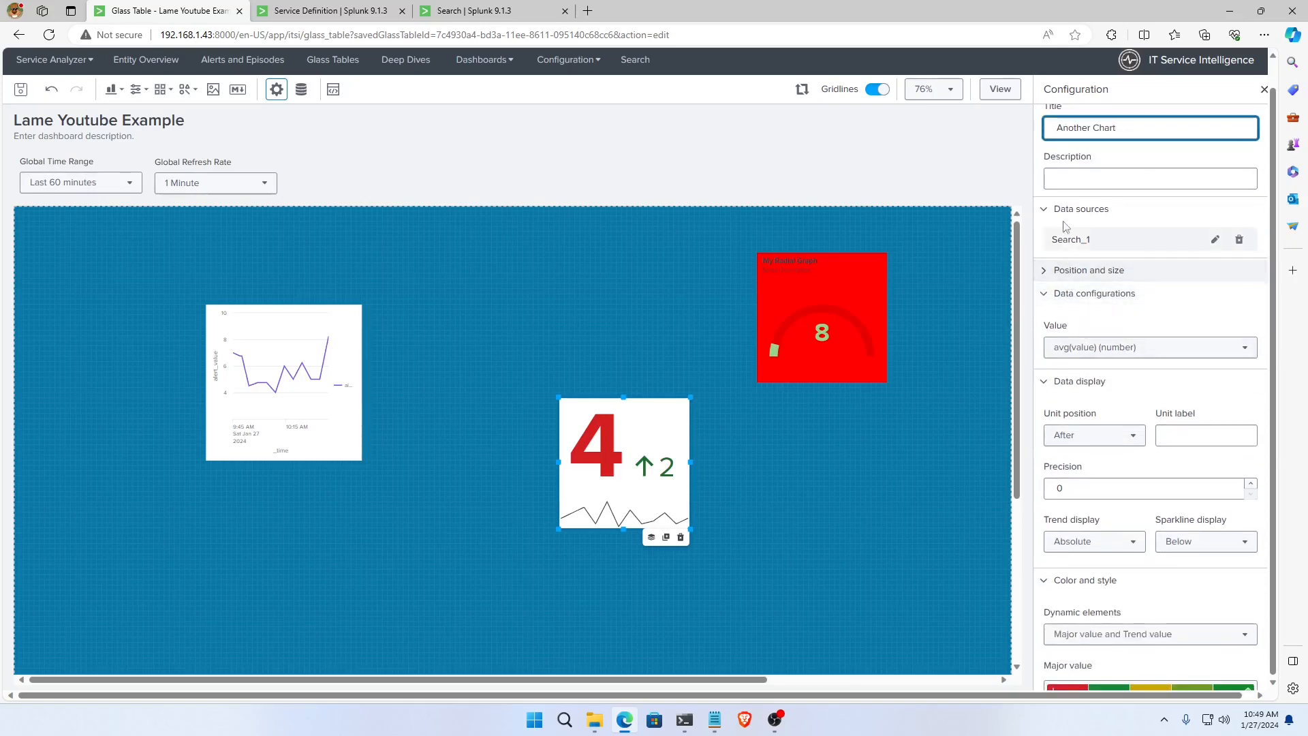
click(1046, 210)
click(1044, 256)
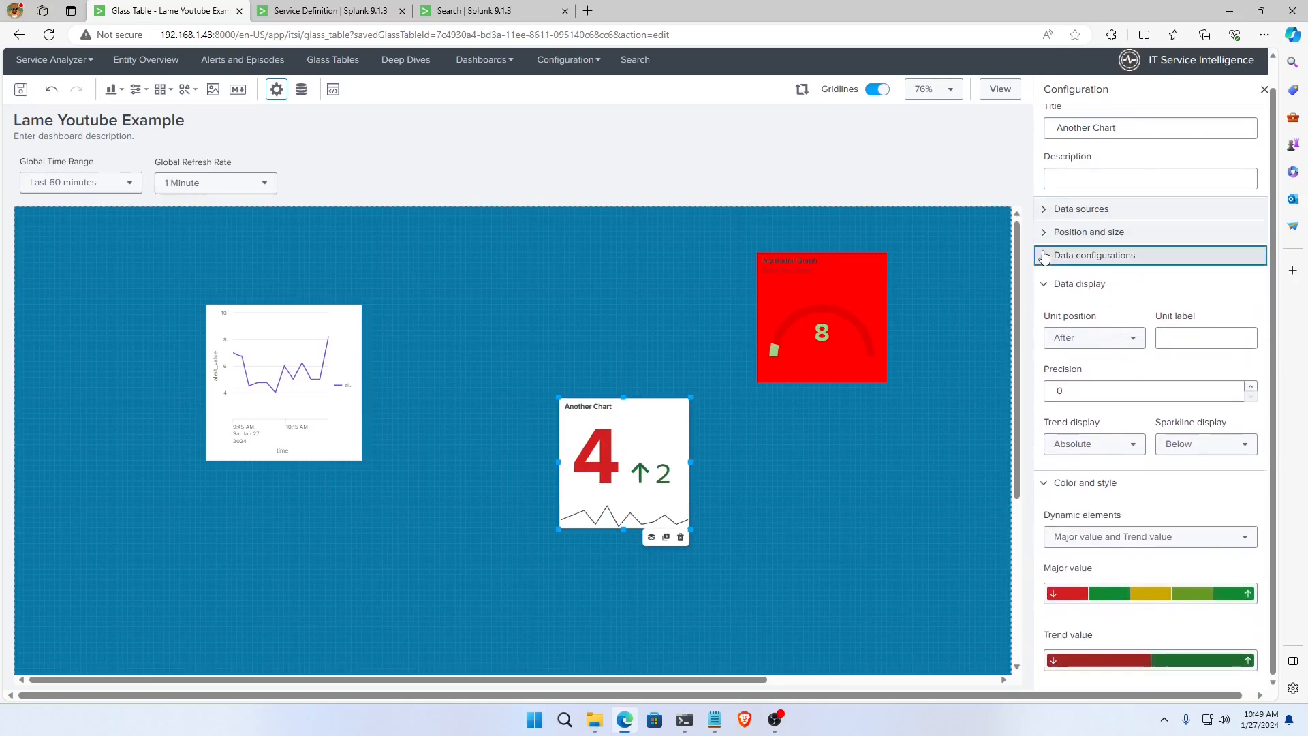
click(1044, 279)
click(1044, 303)
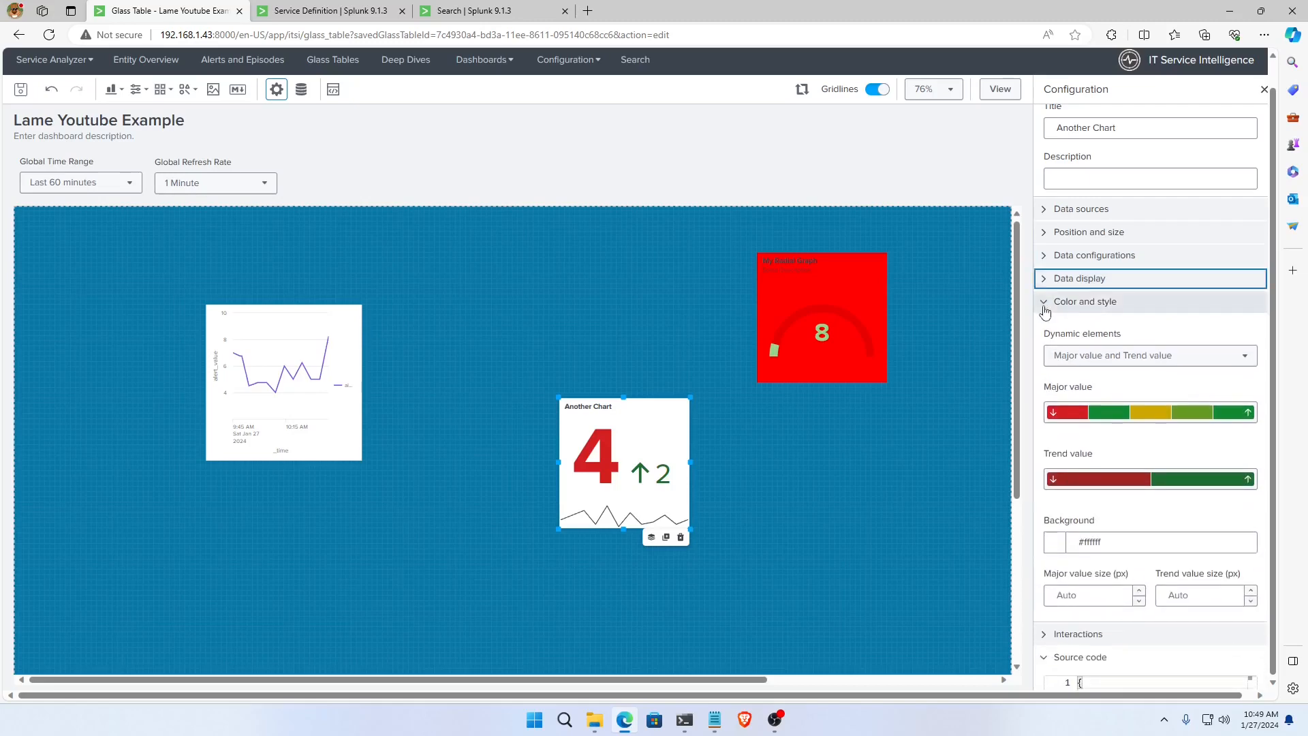
click(1052, 436)
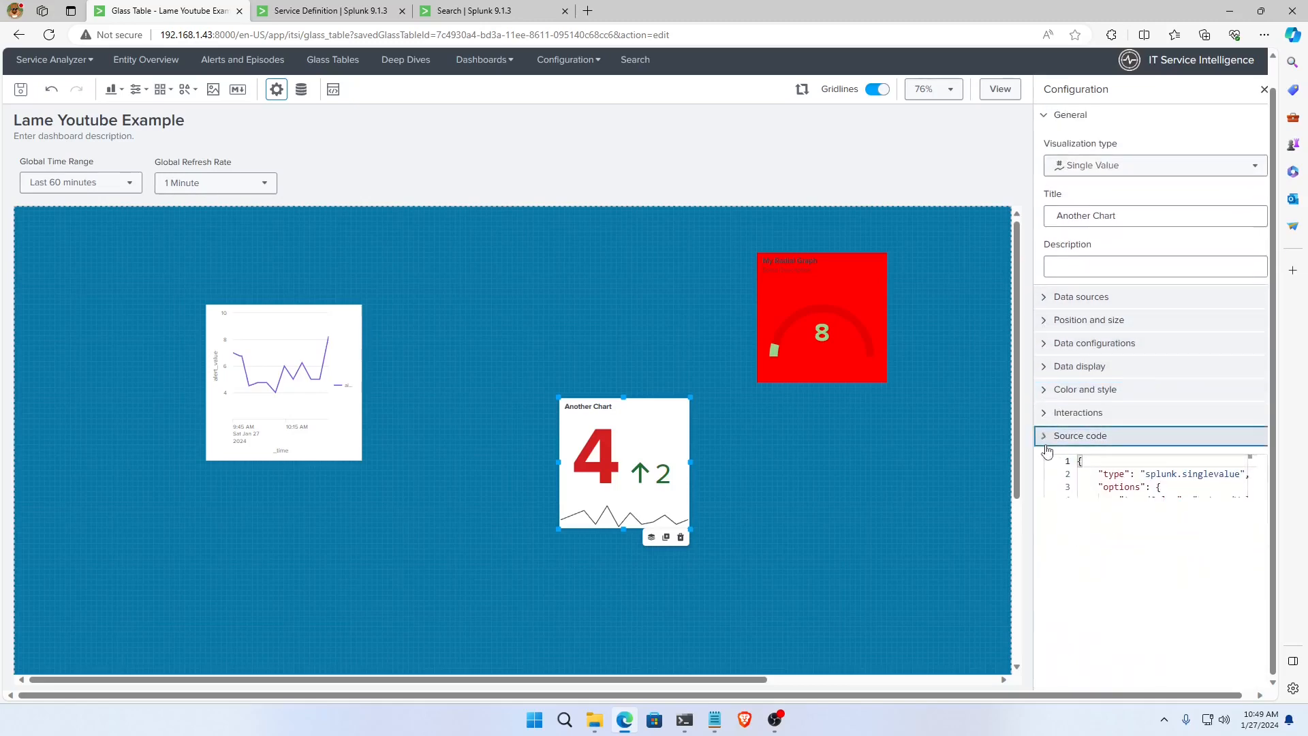
Add an on-click interaction to the single value that opens the Machine Communications glass table in a new tab.
click(1047, 413)
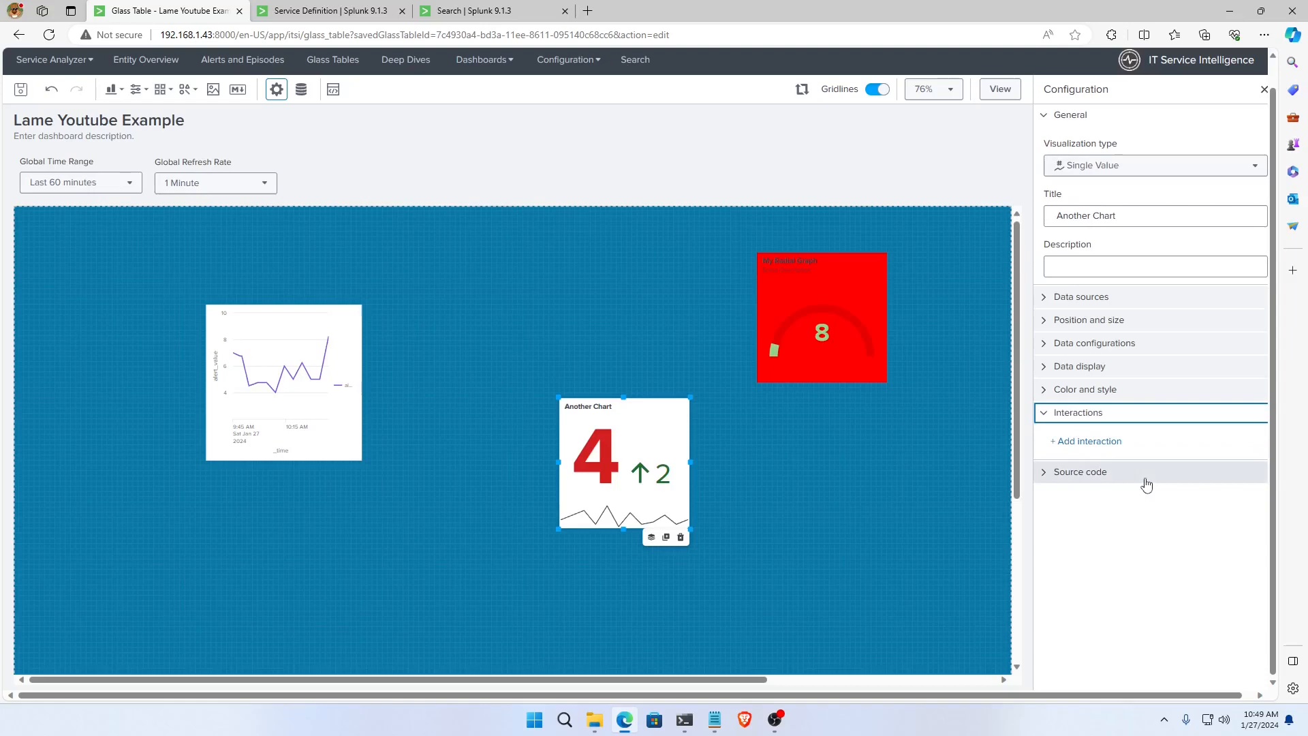
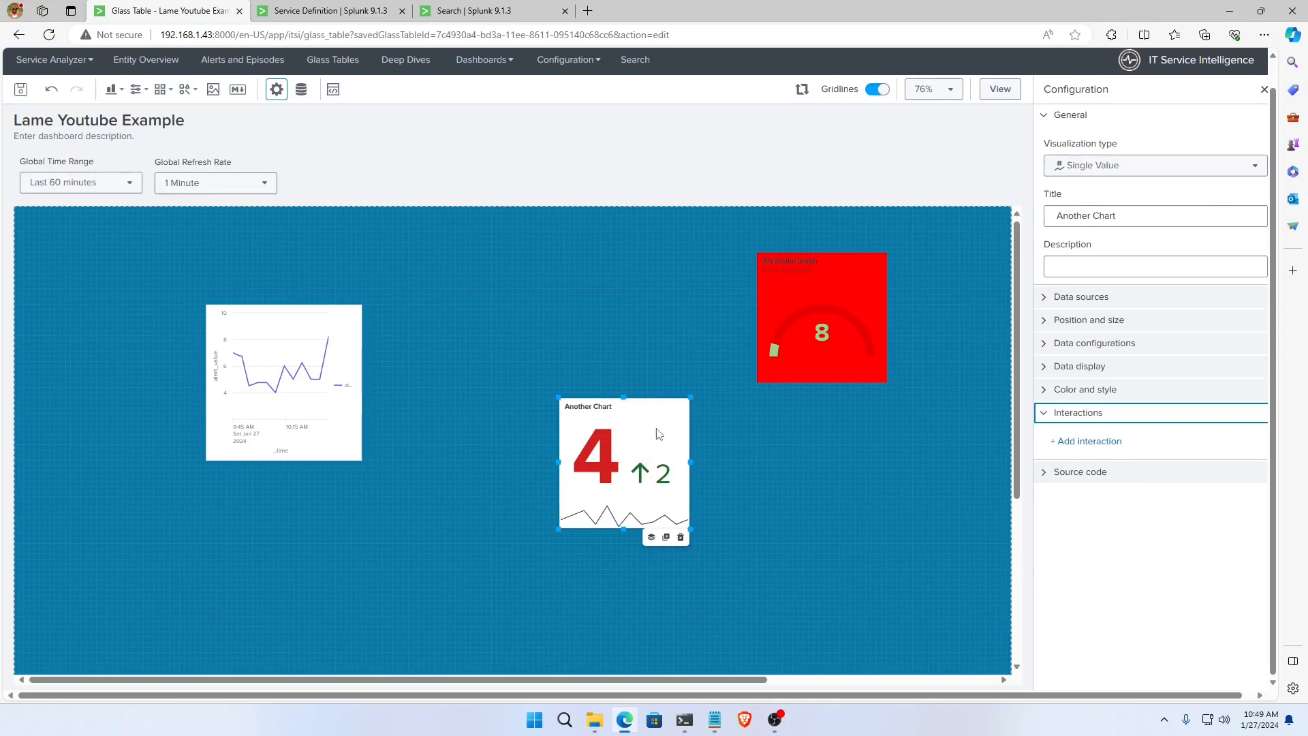
click(1097, 441)
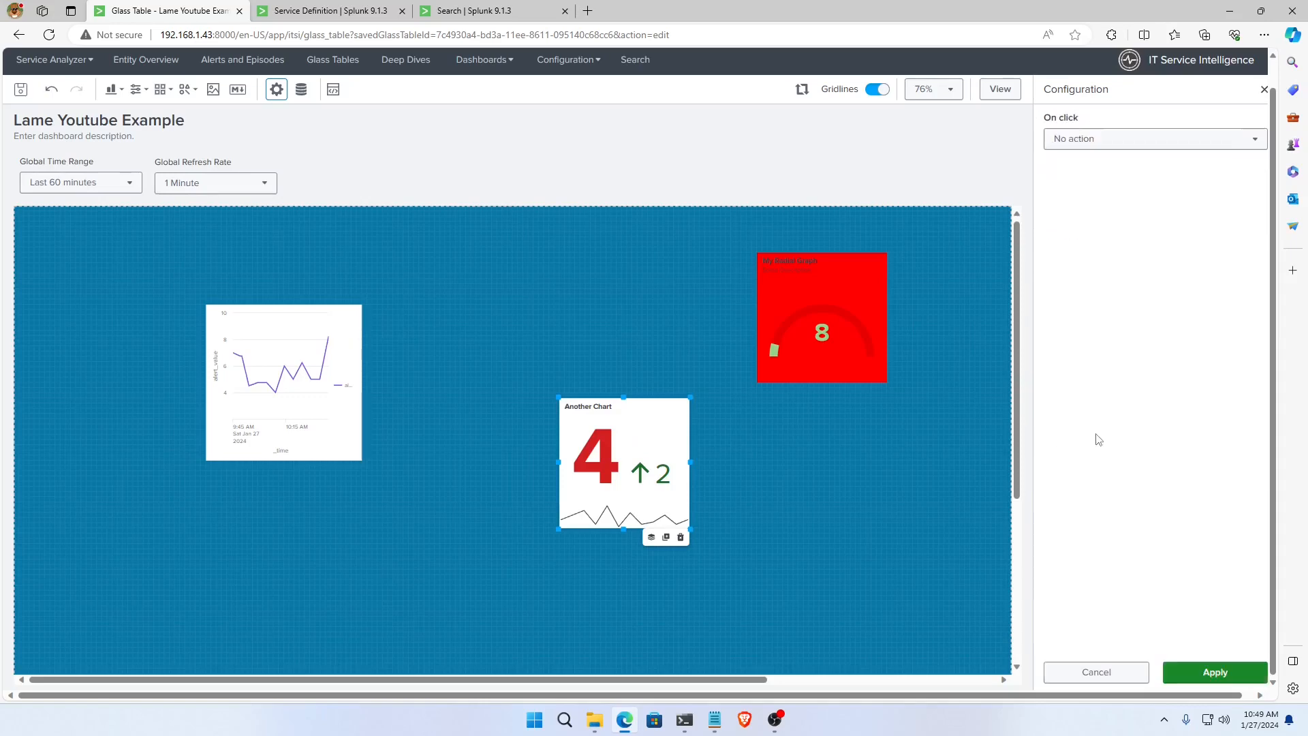
click(1186, 147)
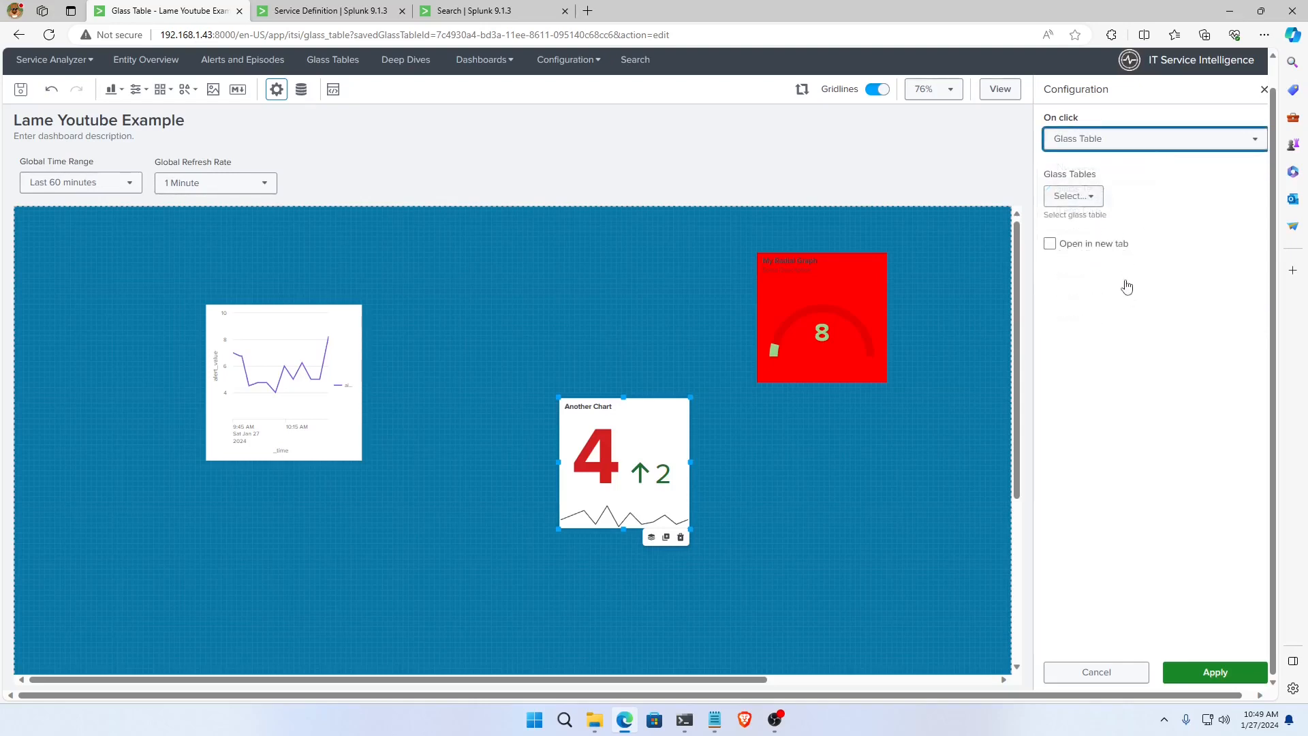
click(1089, 198)
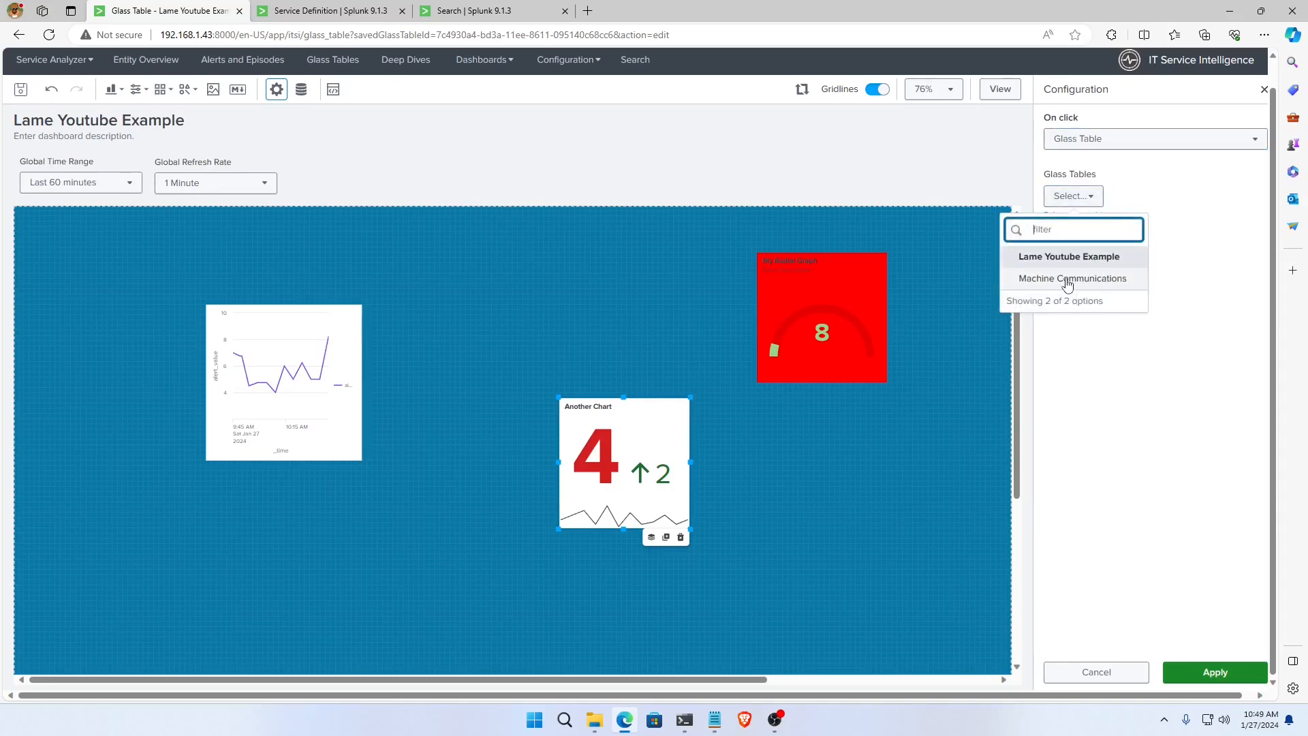
click(1067, 279)
click(1052, 244)
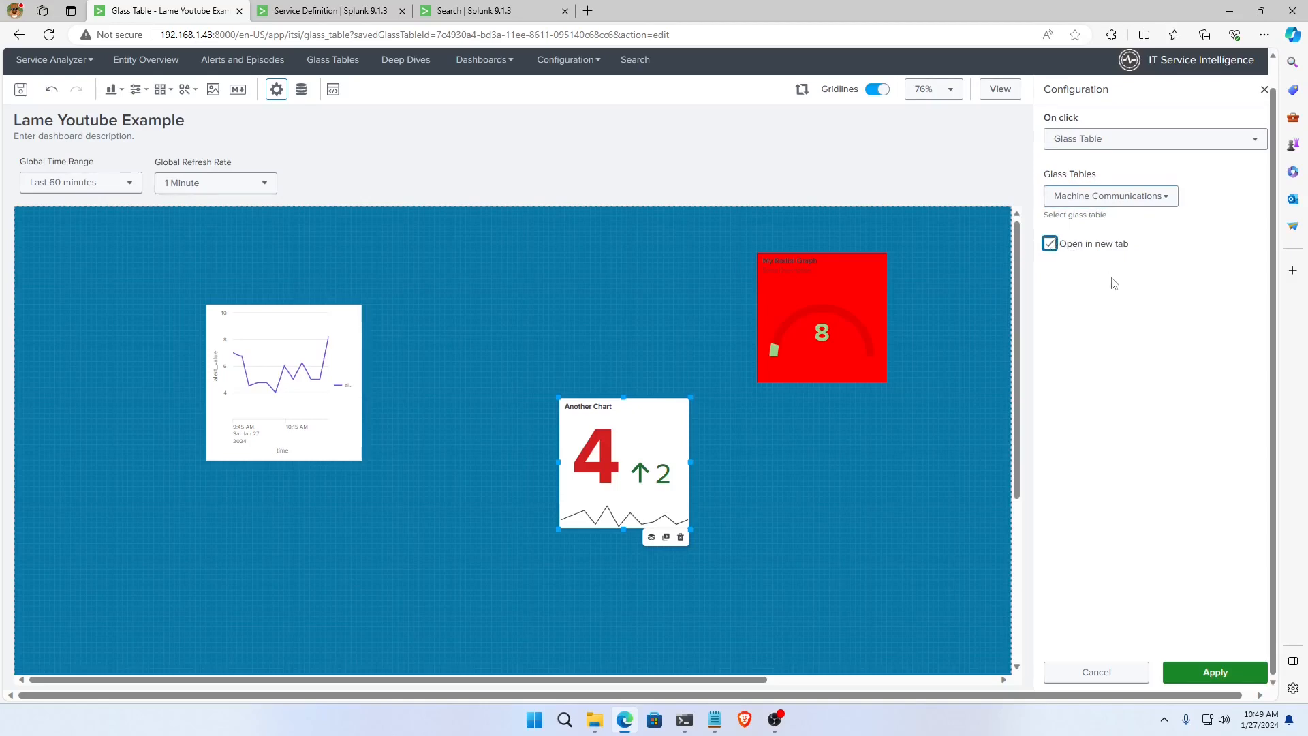
click(1212, 674)
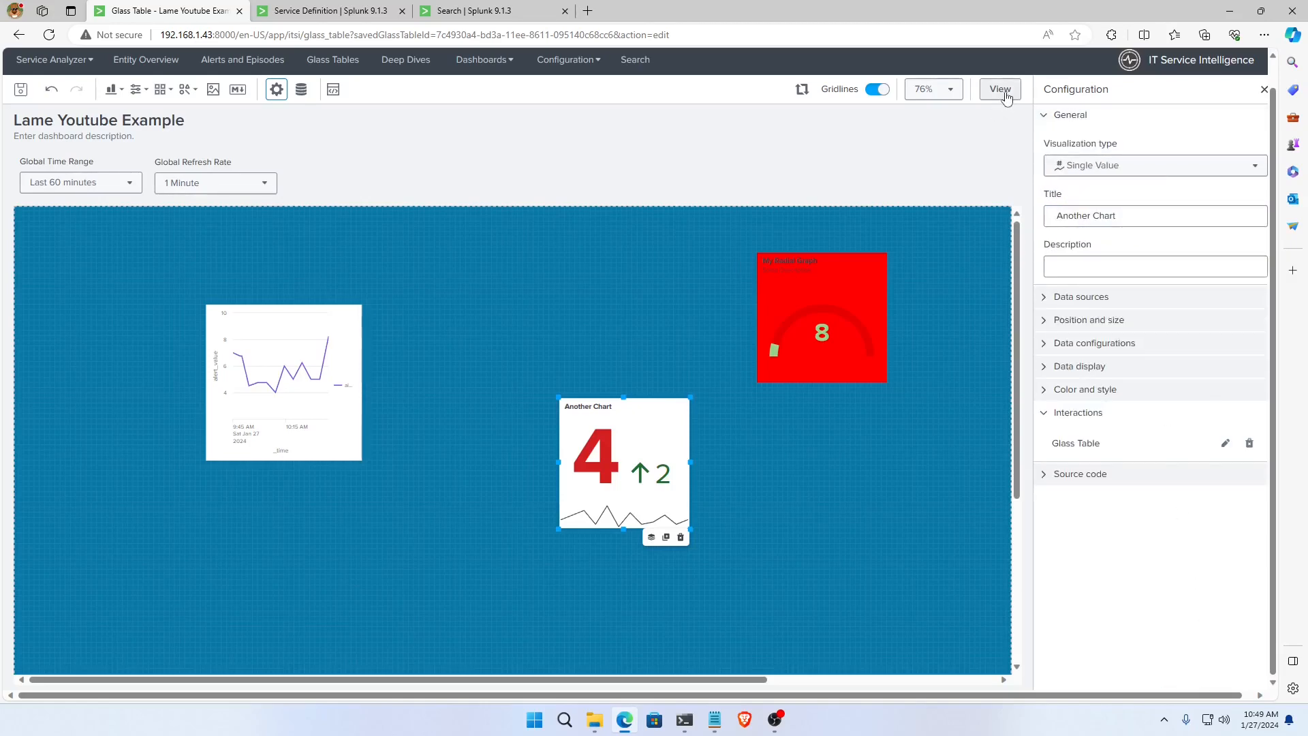
Save the glass table and test the single value's link to Machine Communications in view mode, returning to the original glass table.
click(22, 90)
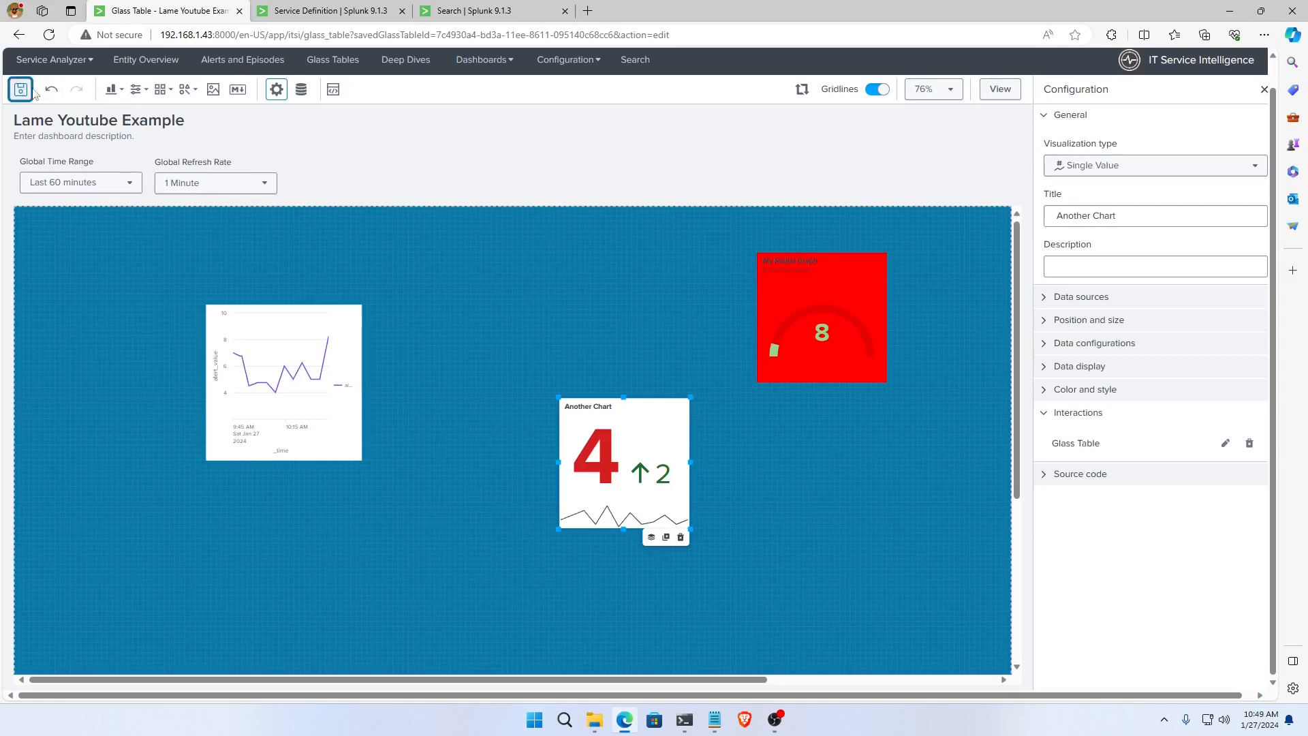
click(1000, 90)
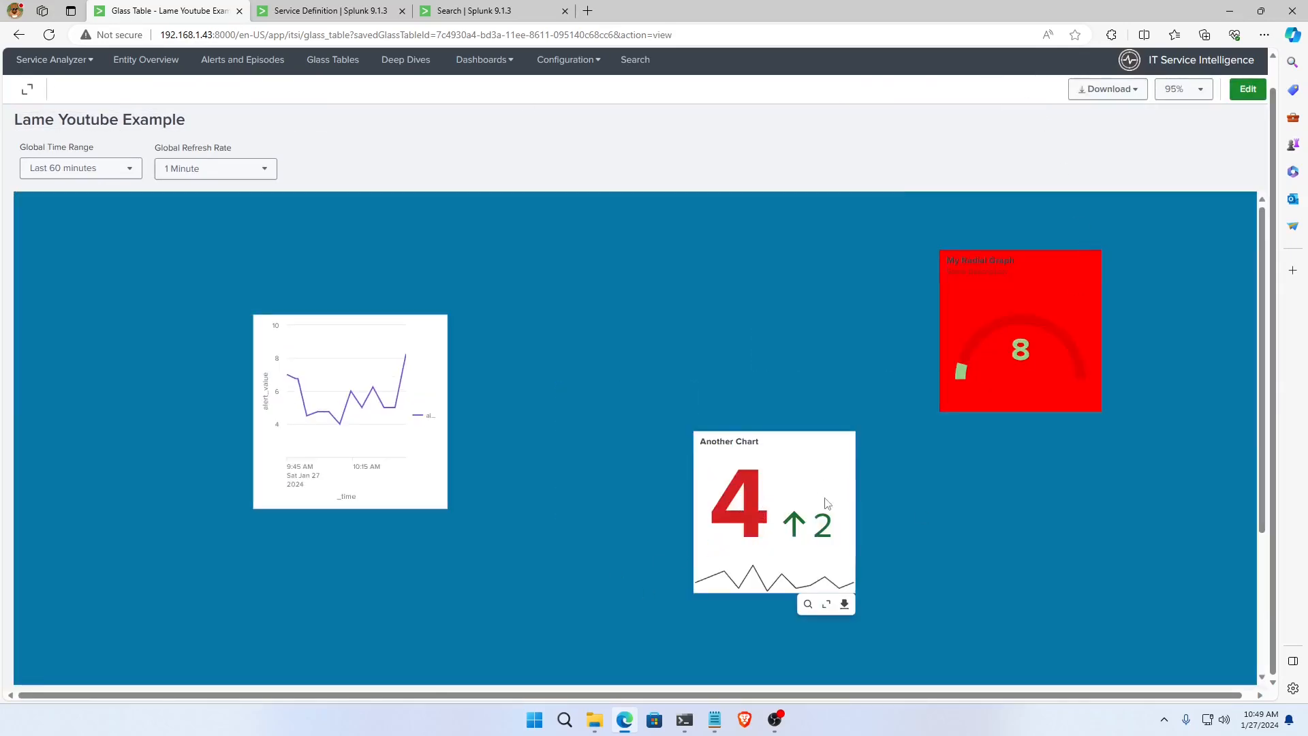
click(739, 520)
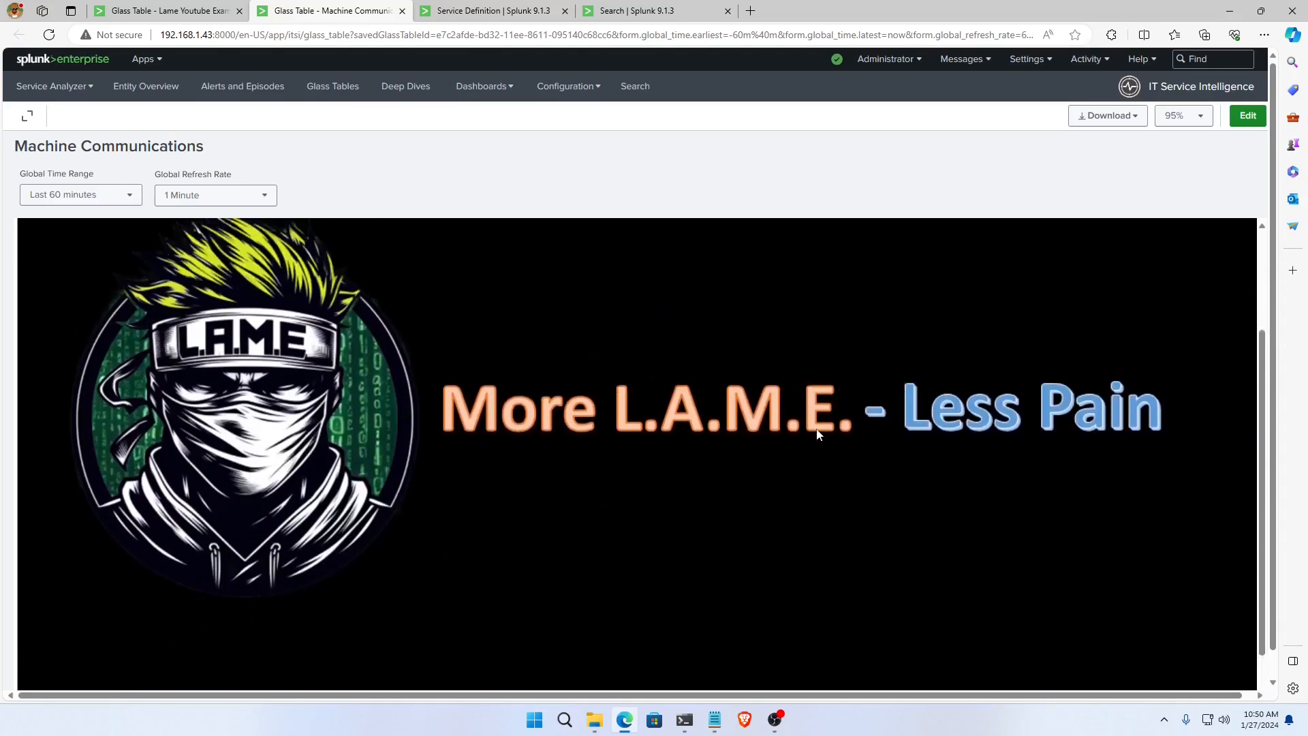
scroll(819, 436, down, 3)
scroll(818, 429, up, 3)
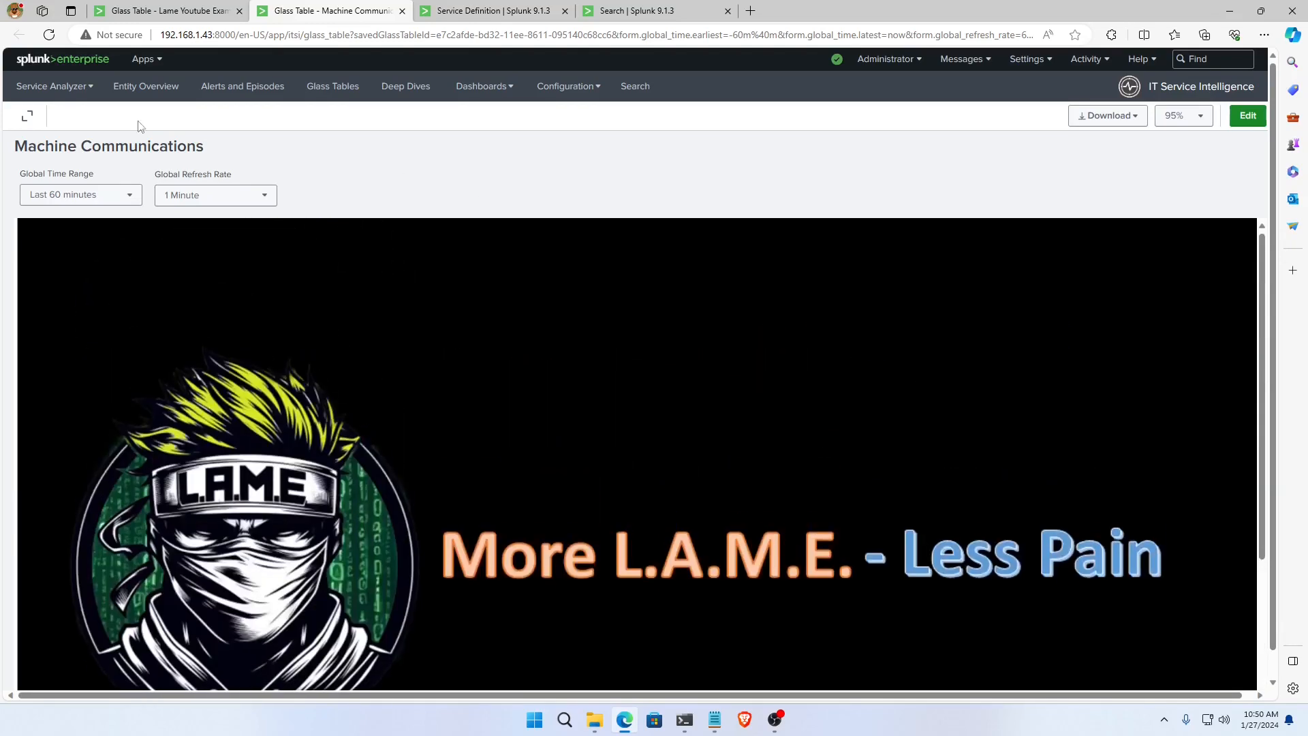
click(182, 8)
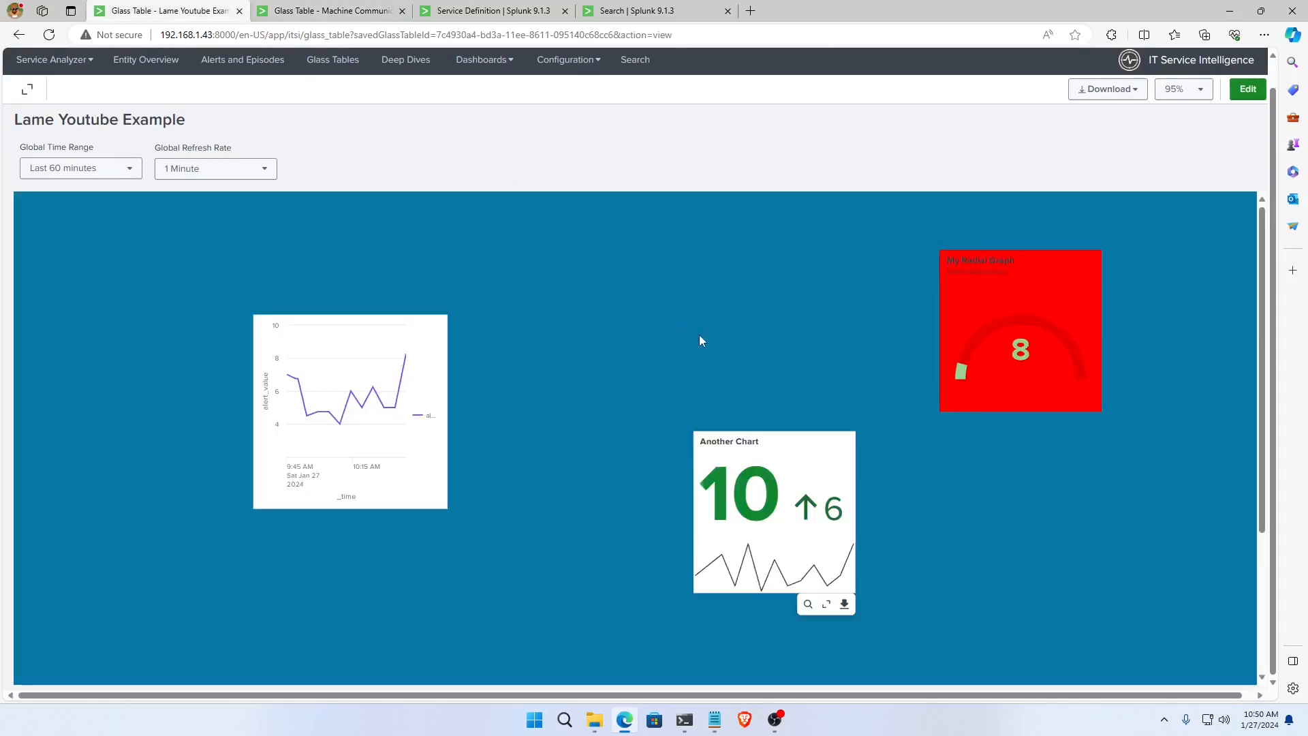
Reopen the glass table for editing and check the hostMachine filter in the single value's Search_1 query.
click(1245, 96)
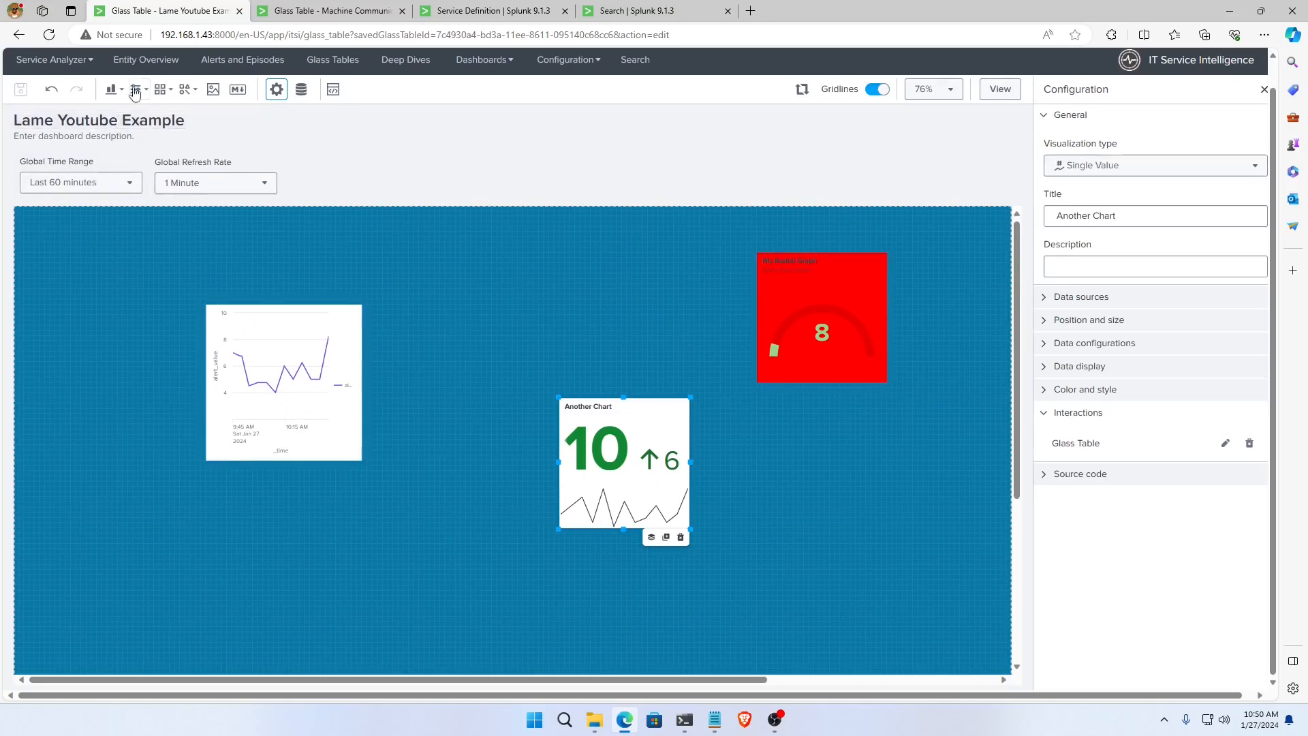
click(114, 90)
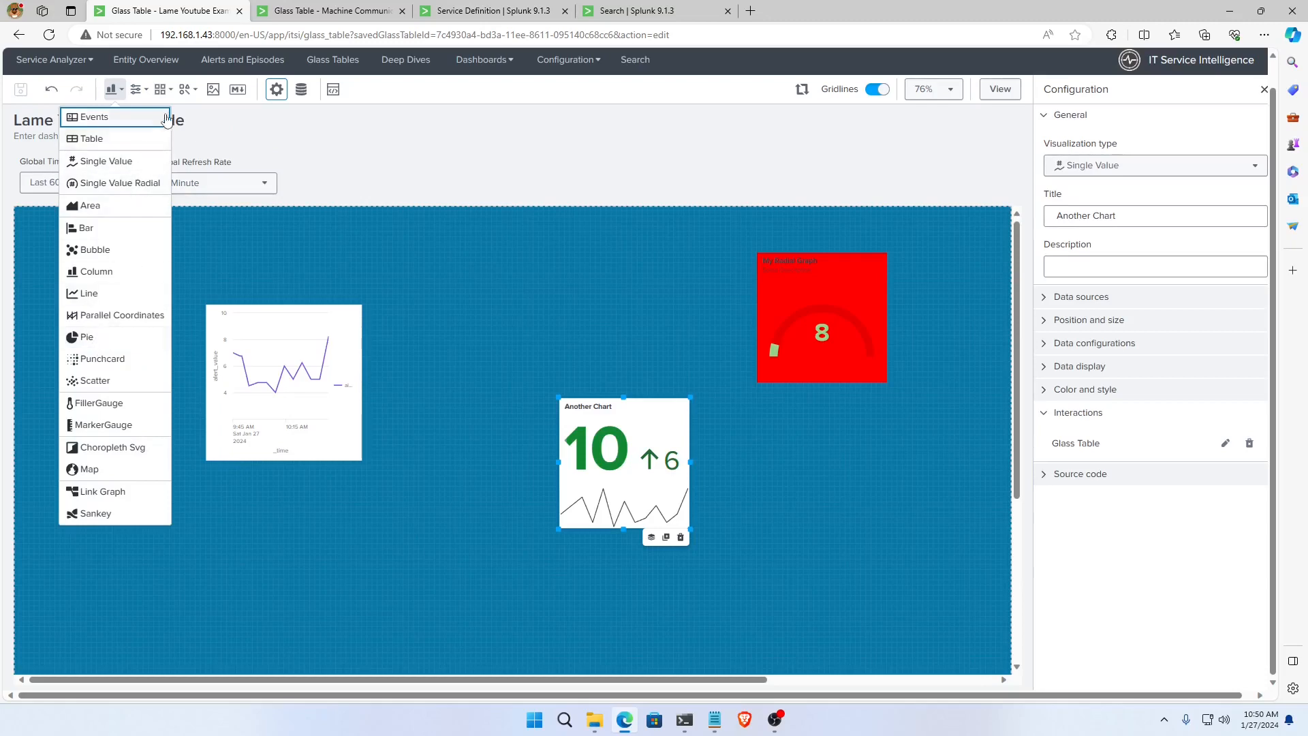
click(149, 90)
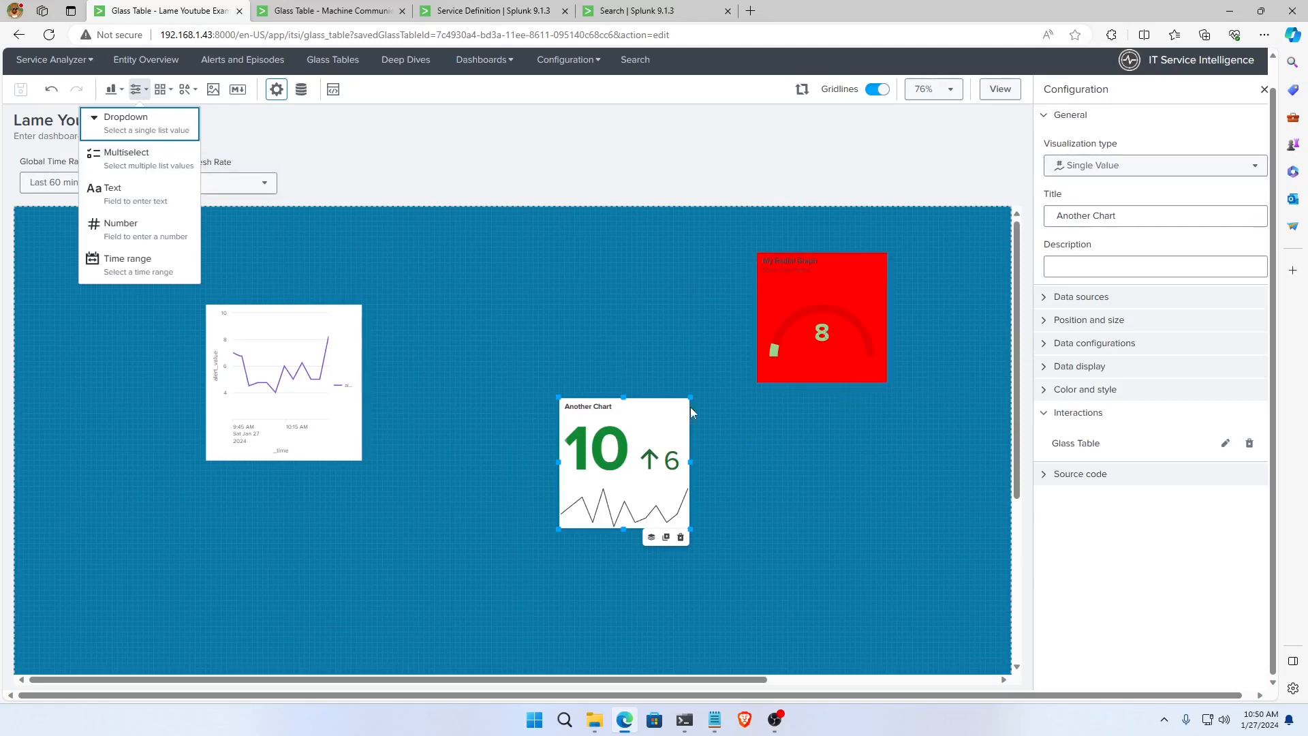
click(658, 430)
click(1055, 303)
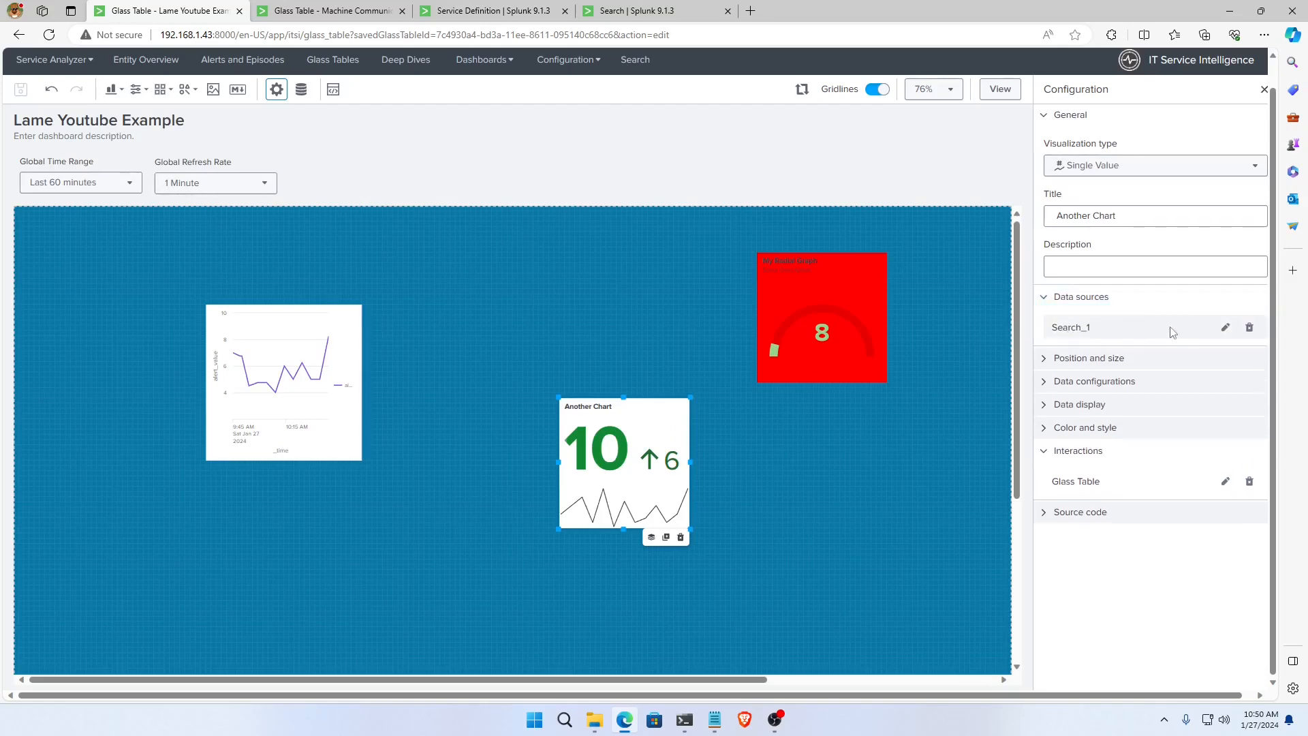
click(1225, 327)
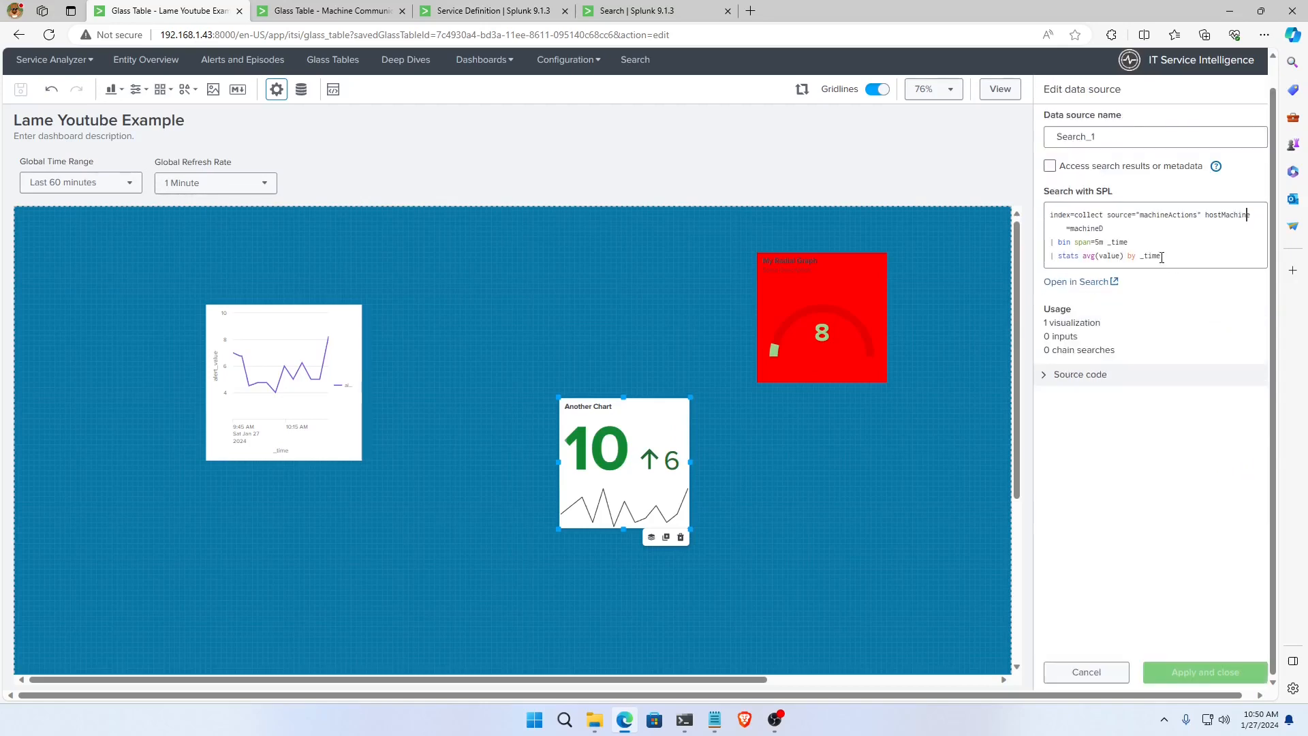
double_click(1092, 229)
Add a dropdown input and change its Item 1 entry to the label machineA and the value machineA.
click(139, 89)
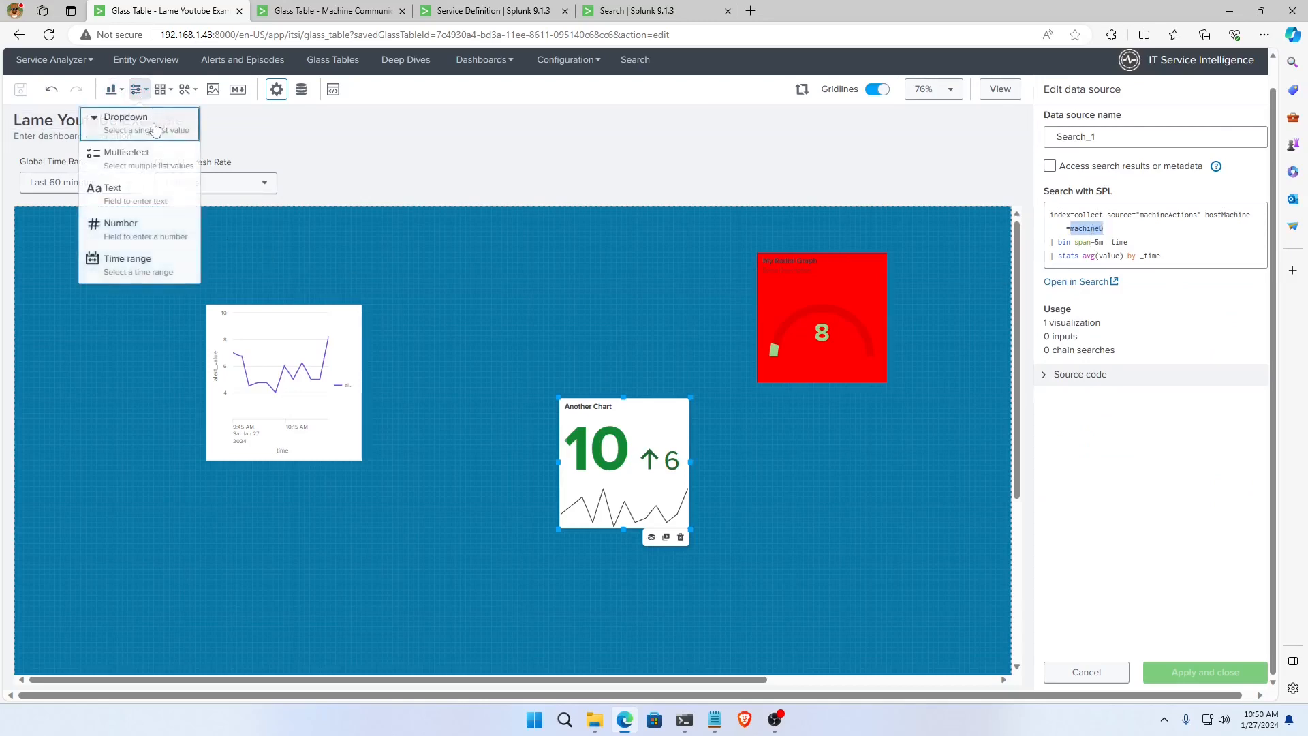
click(141, 126)
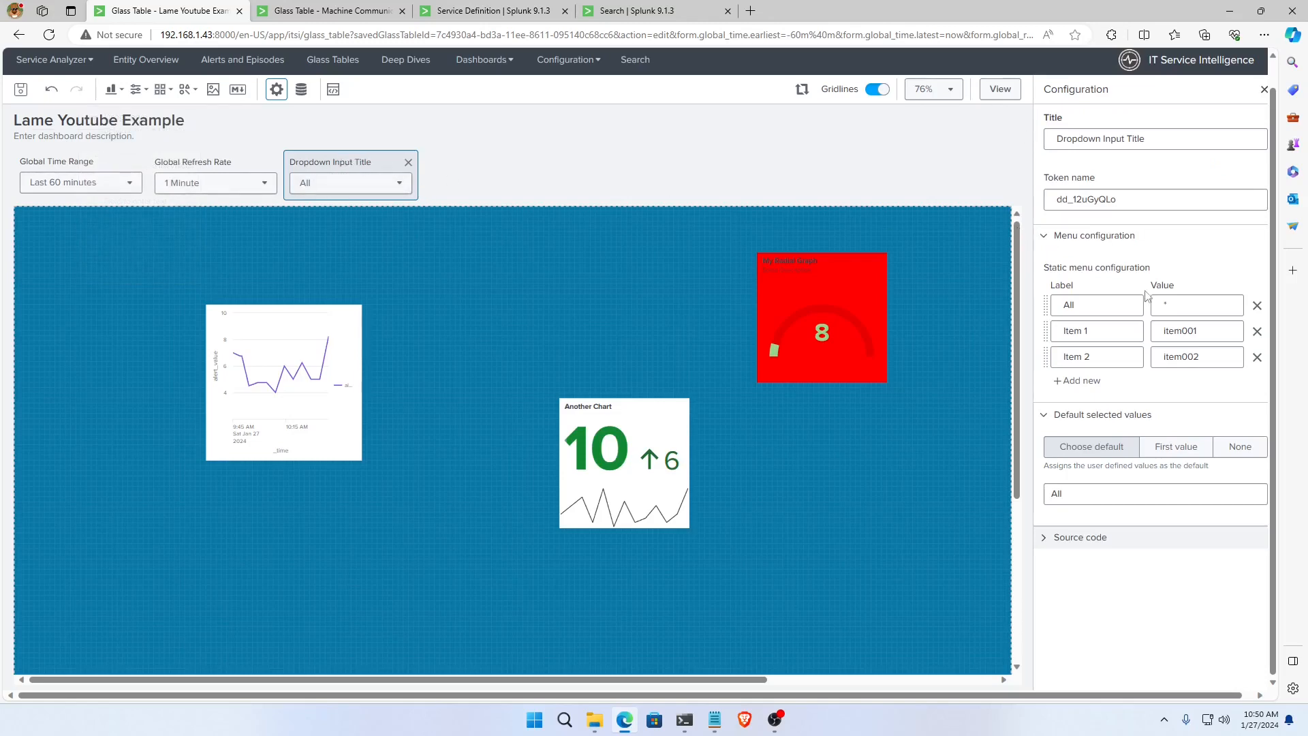
click(1117, 332)
double_click(1118, 333)
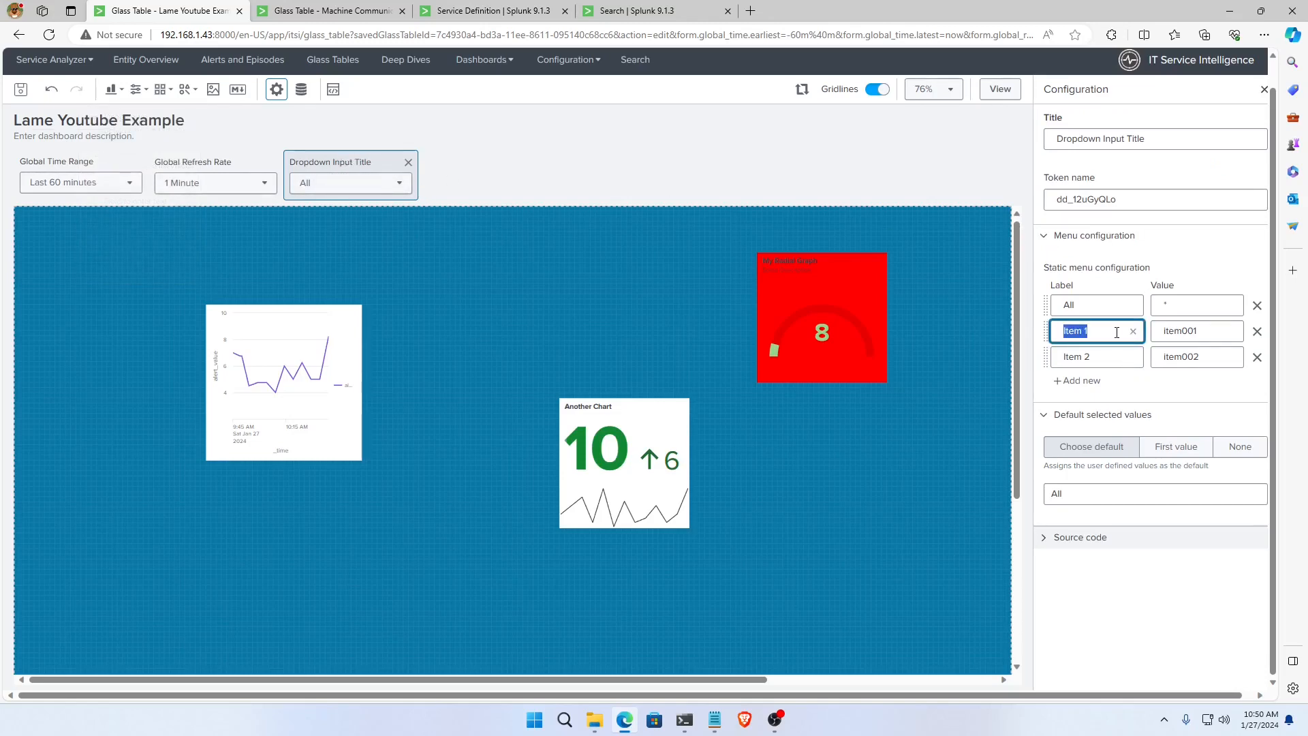
text(+)
click(1183, 332)
double_click(1184, 333)
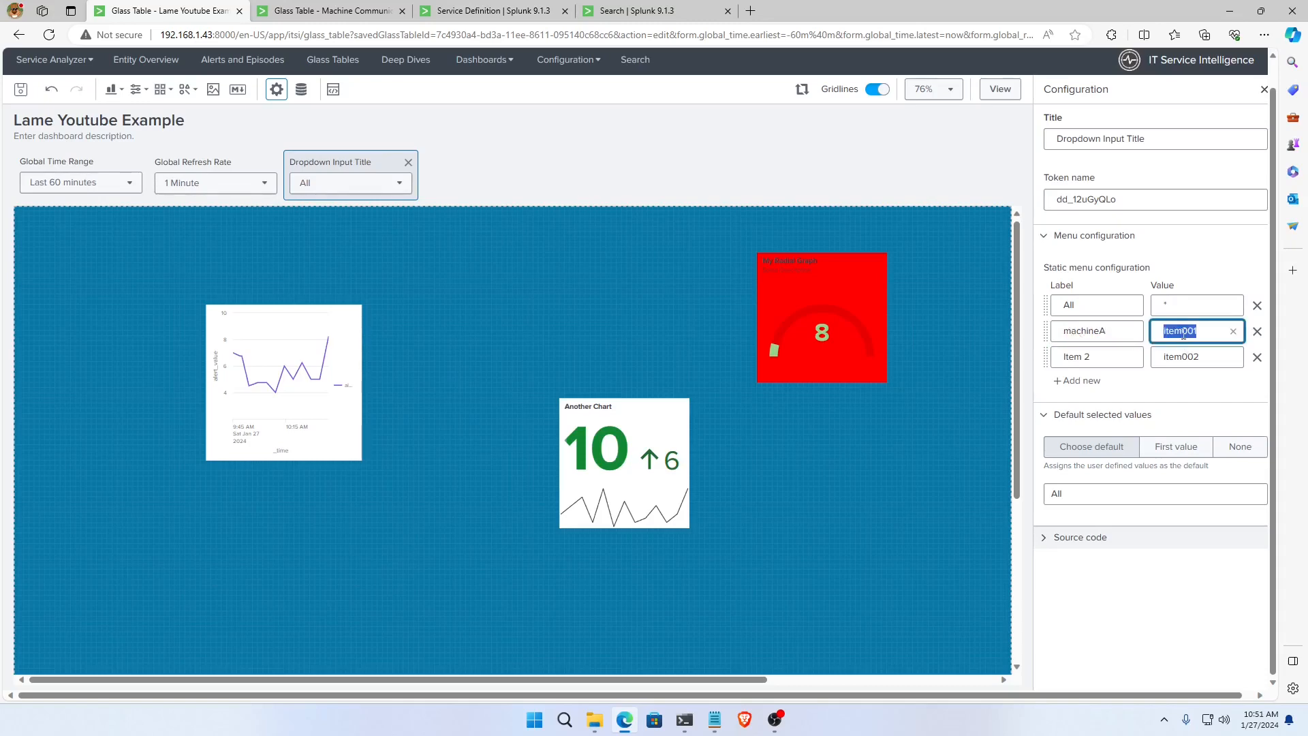
text(machineA)
Set the dropdown input's token name to someMachine.
click(1118, 198)
double_click(1118, 198)
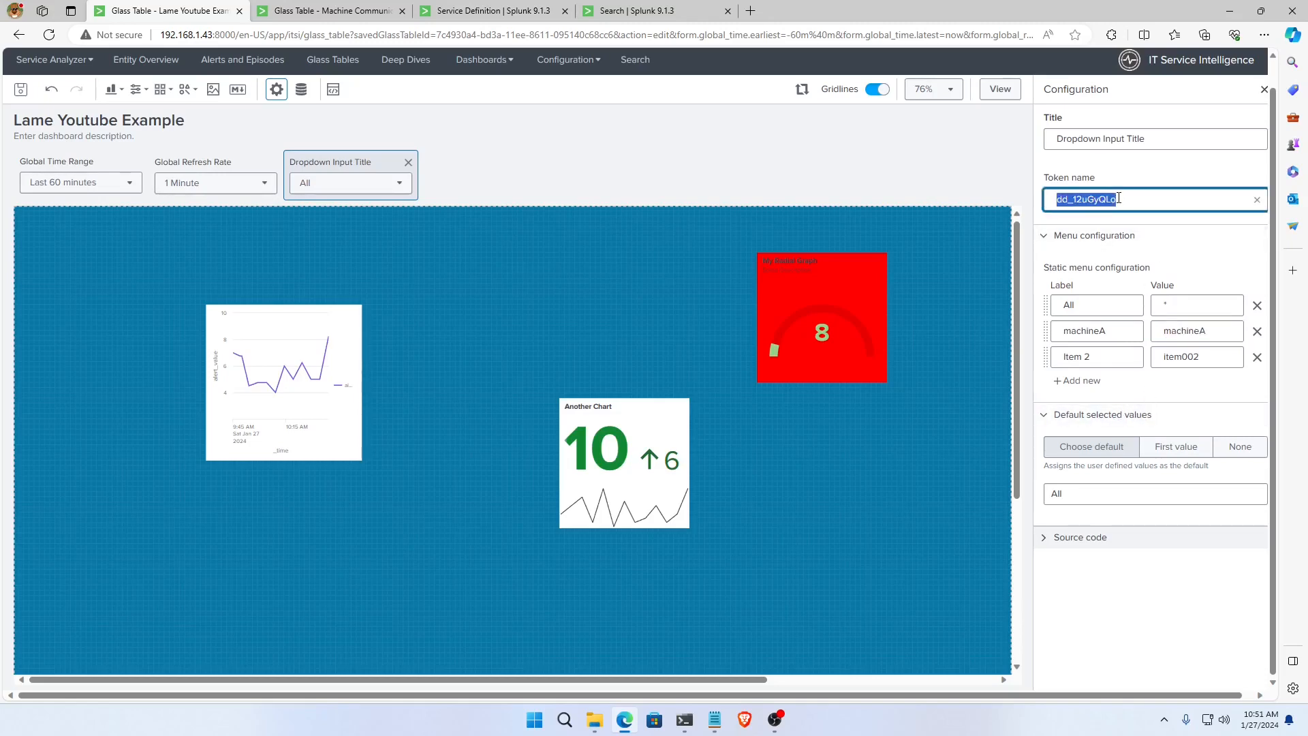
text(som)
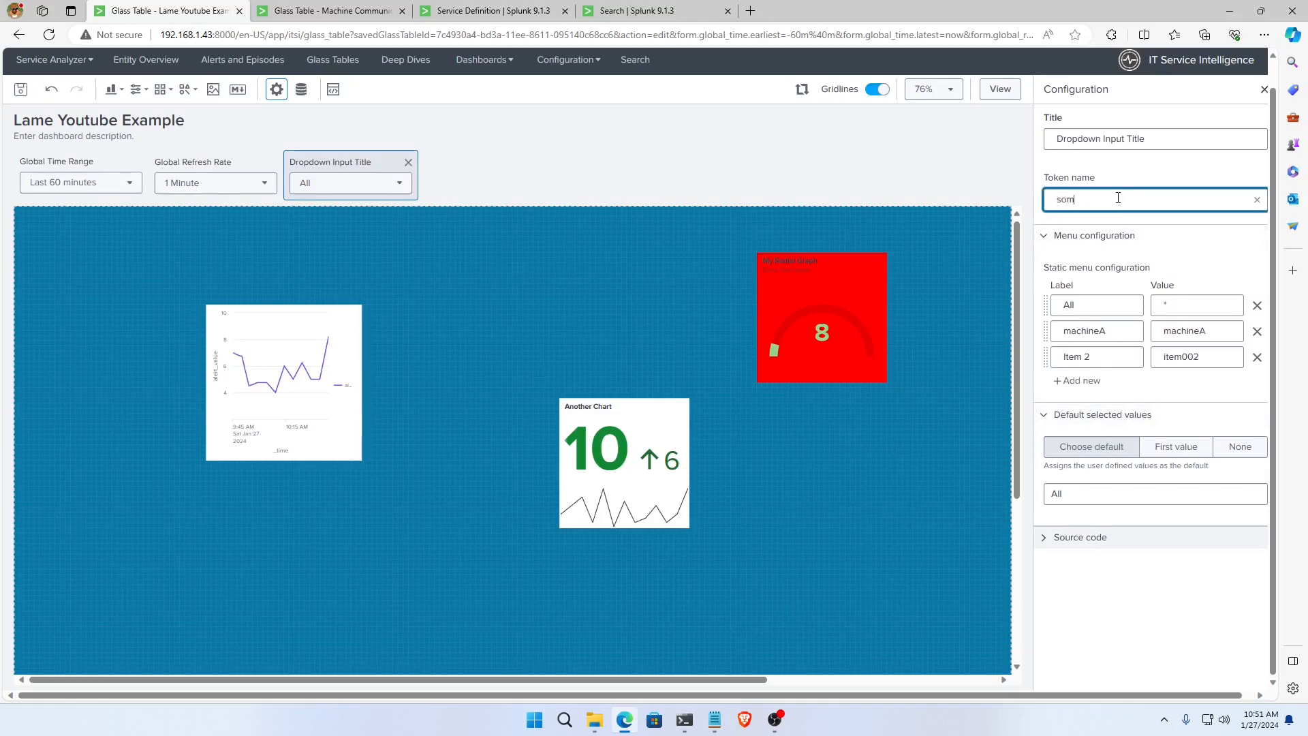
text(eMachien)
key(BackSpace)
key(BackSpace)
Change the dropdown's Item 2 entry to the label machineD and the value machineD.
triple_click(1080, 357)
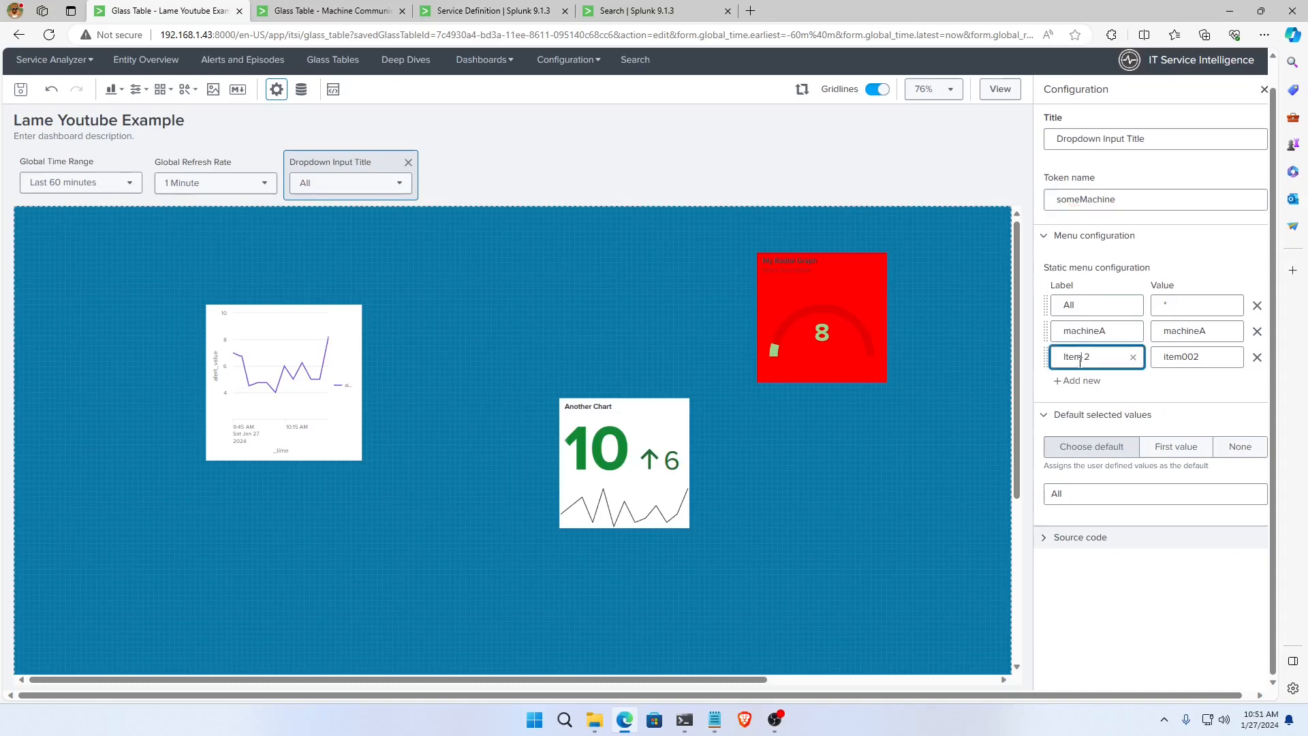
text(machineD)
click(1133, 368)
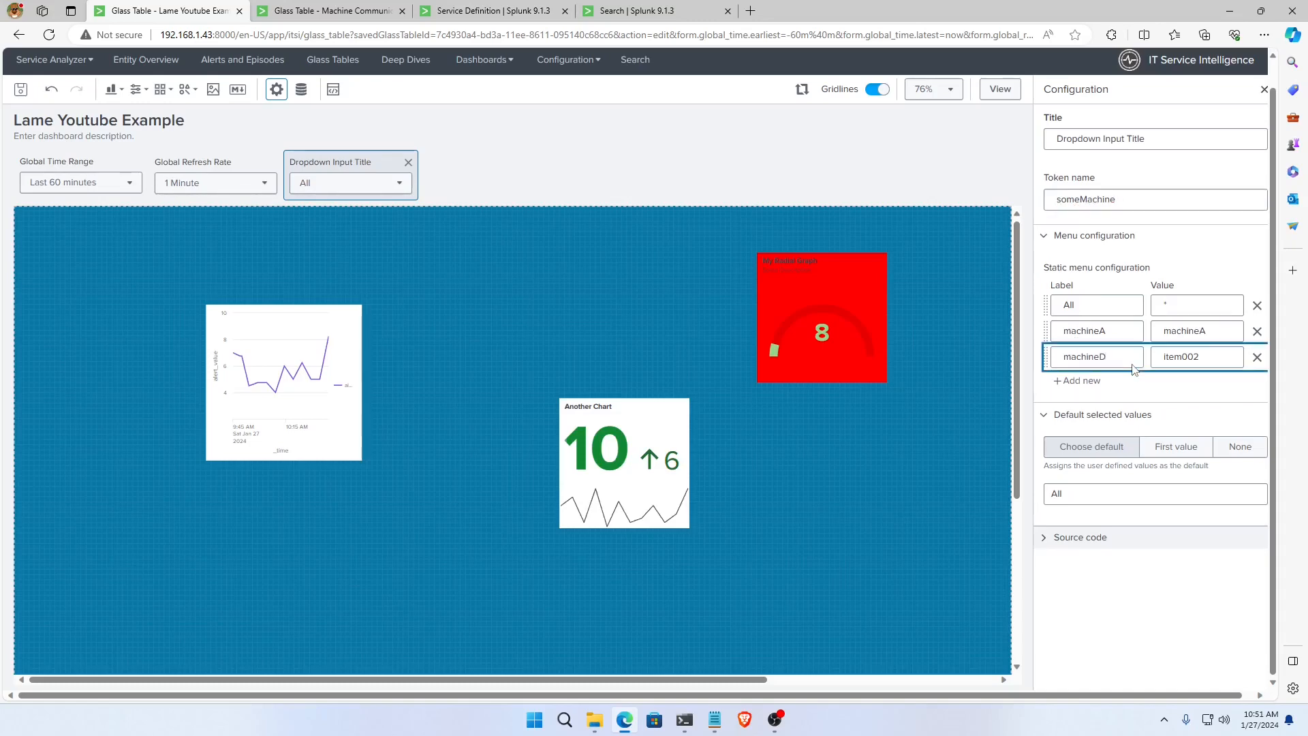
triple_click(1169, 355)
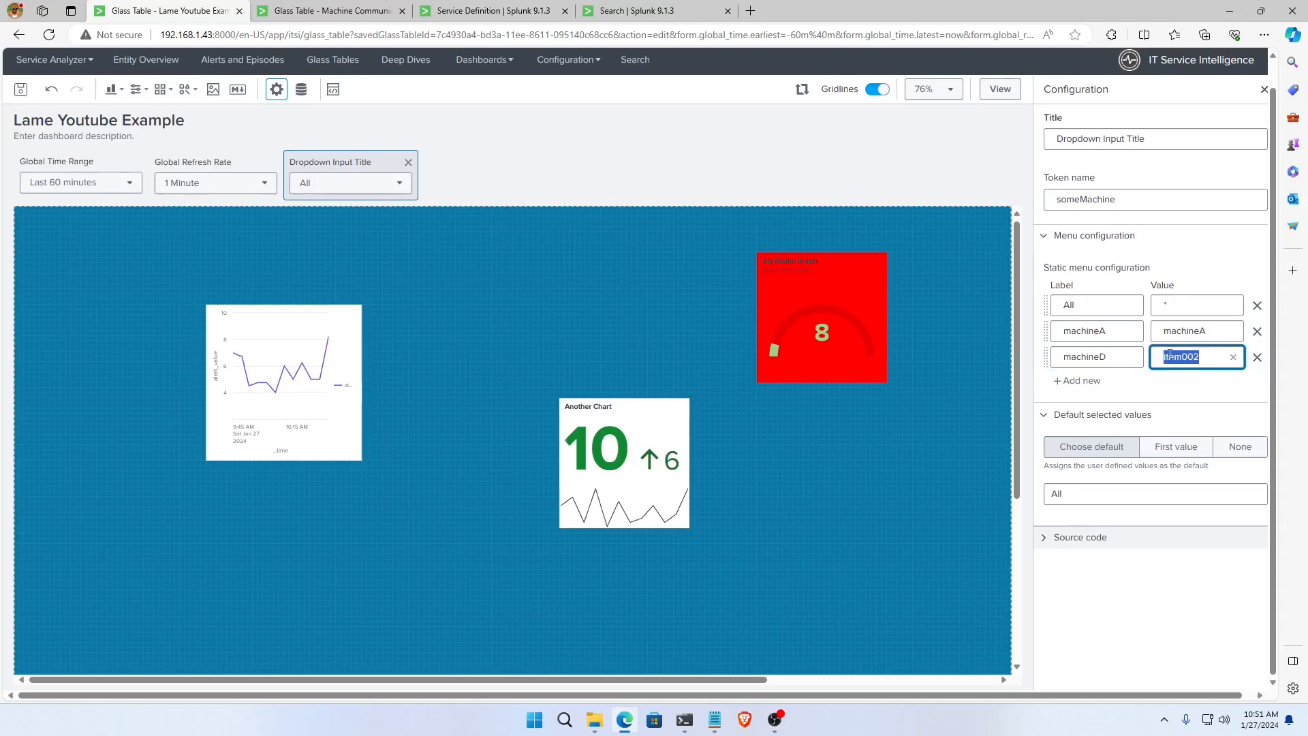
text(machineD)
Set the dropdown input's default selected value to machineA.
click(1117, 450)
click(1148, 493)
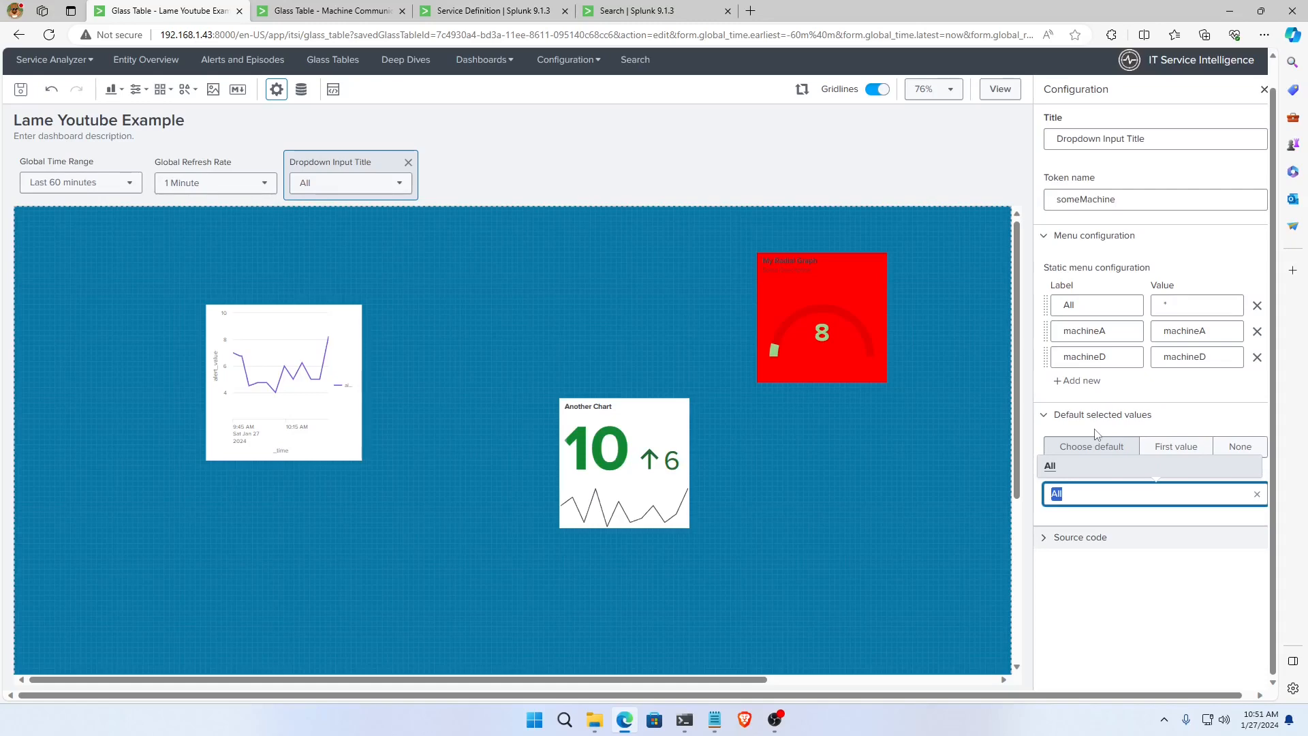
text(machi)
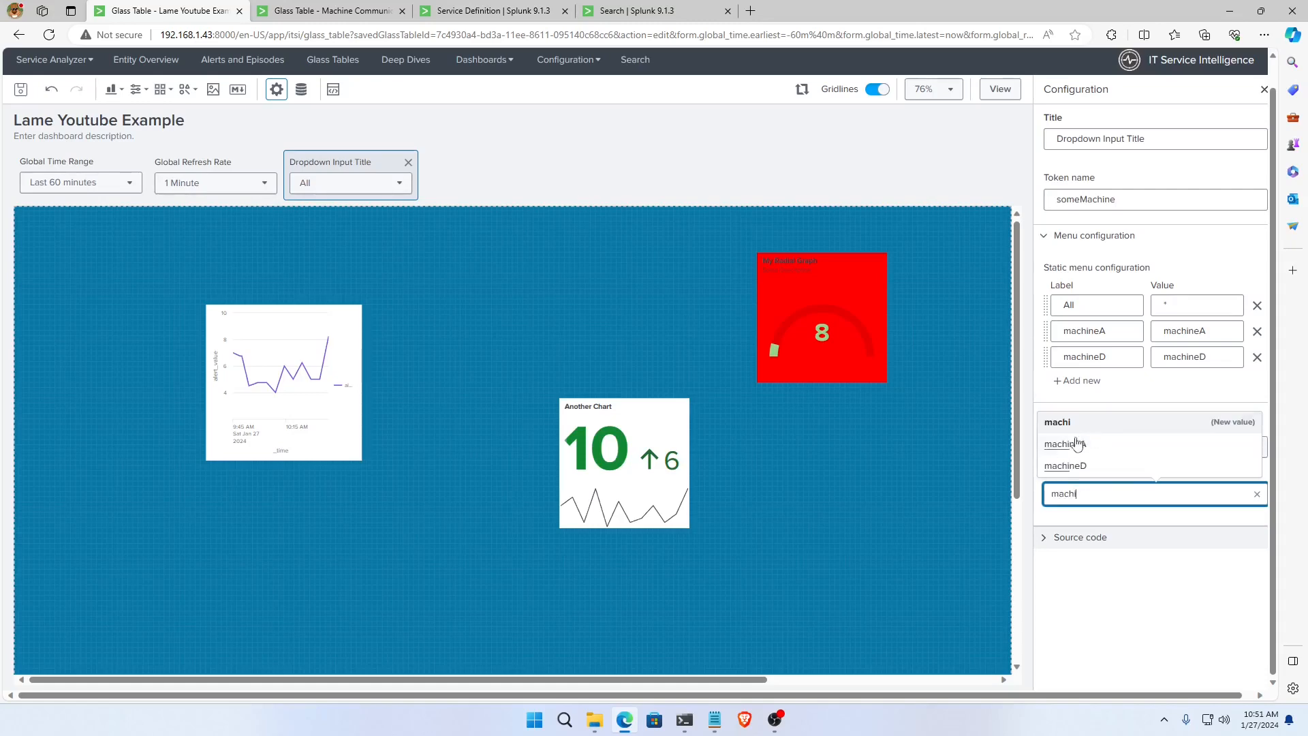
click(1064, 443)
click(1112, 494)
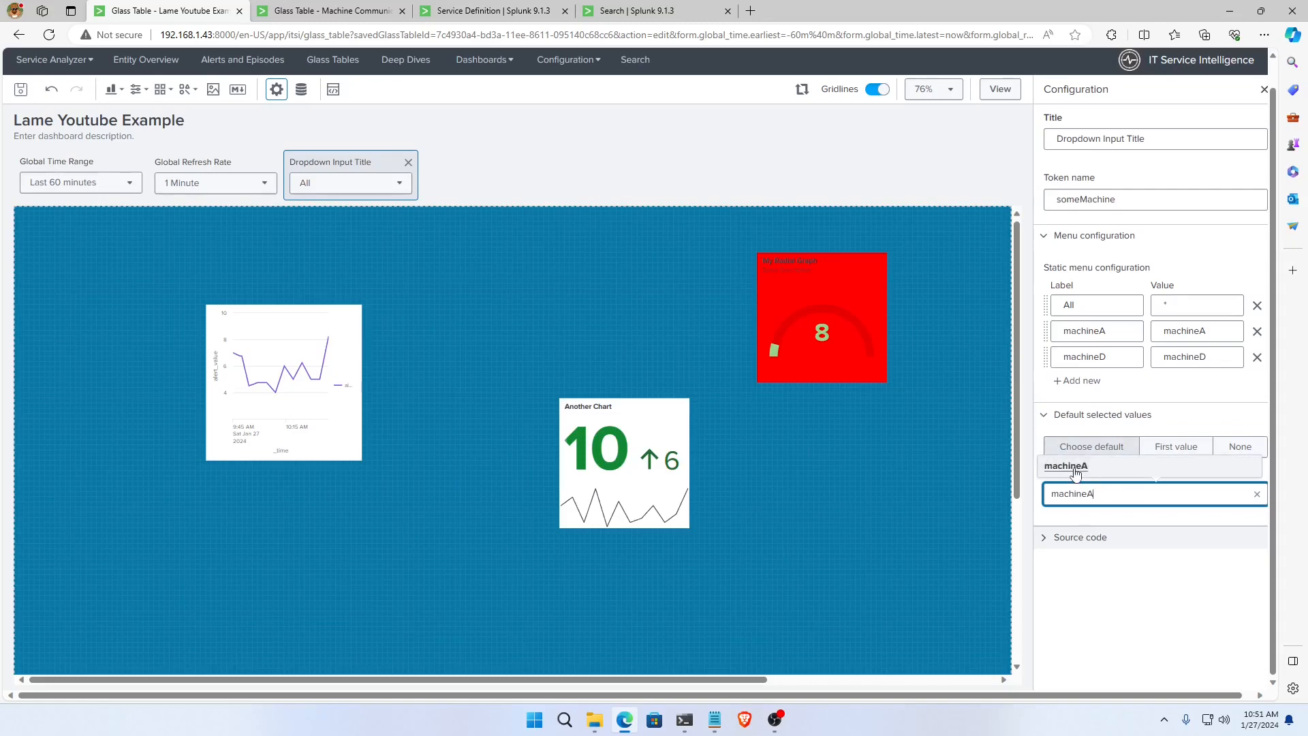
click(1150, 394)
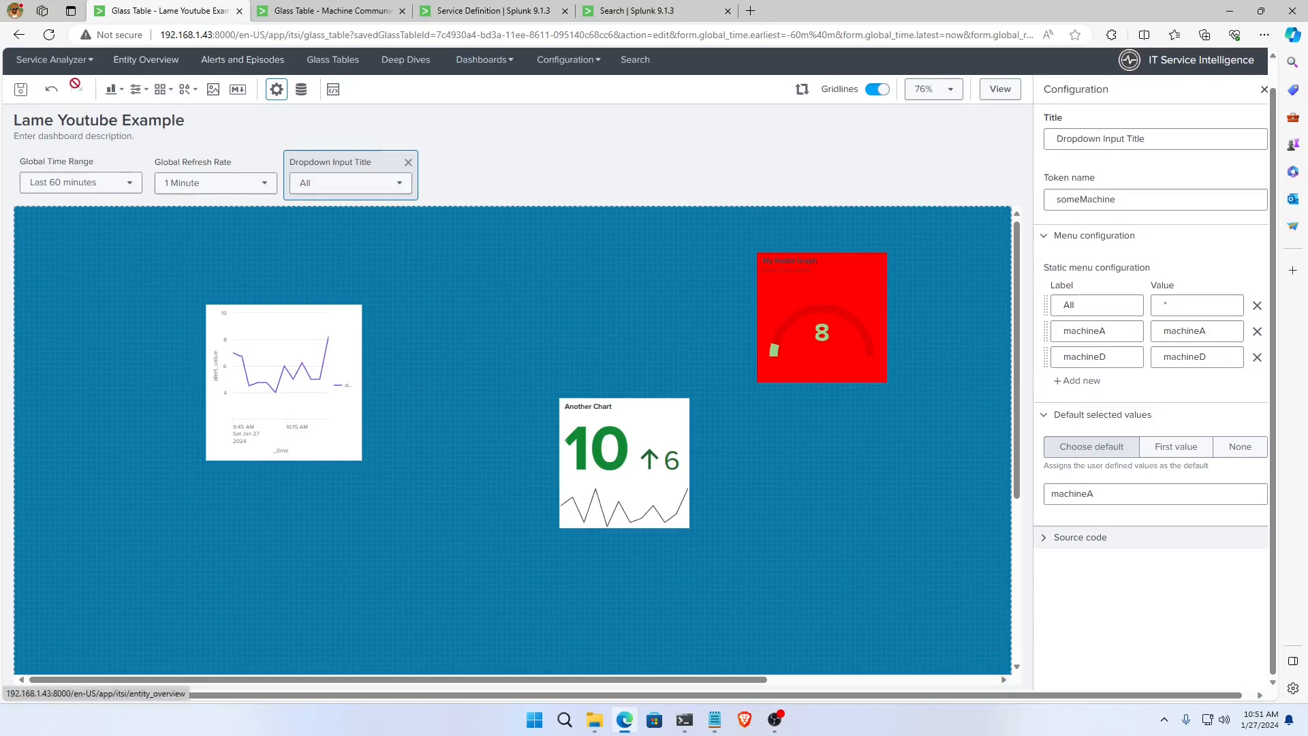
Save the glass table and choose machineA from the dropdown in view mode.
click(21, 95)
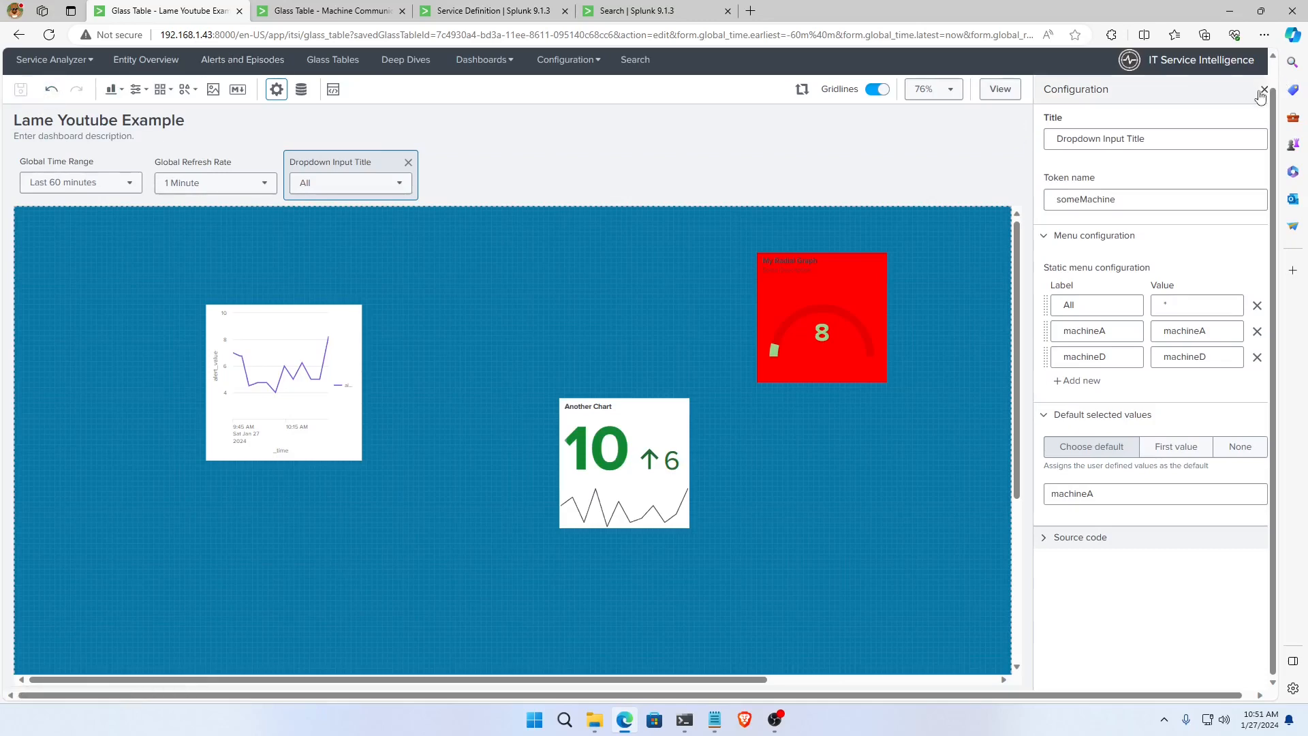
click(1263, 92)
click(1243, 89)
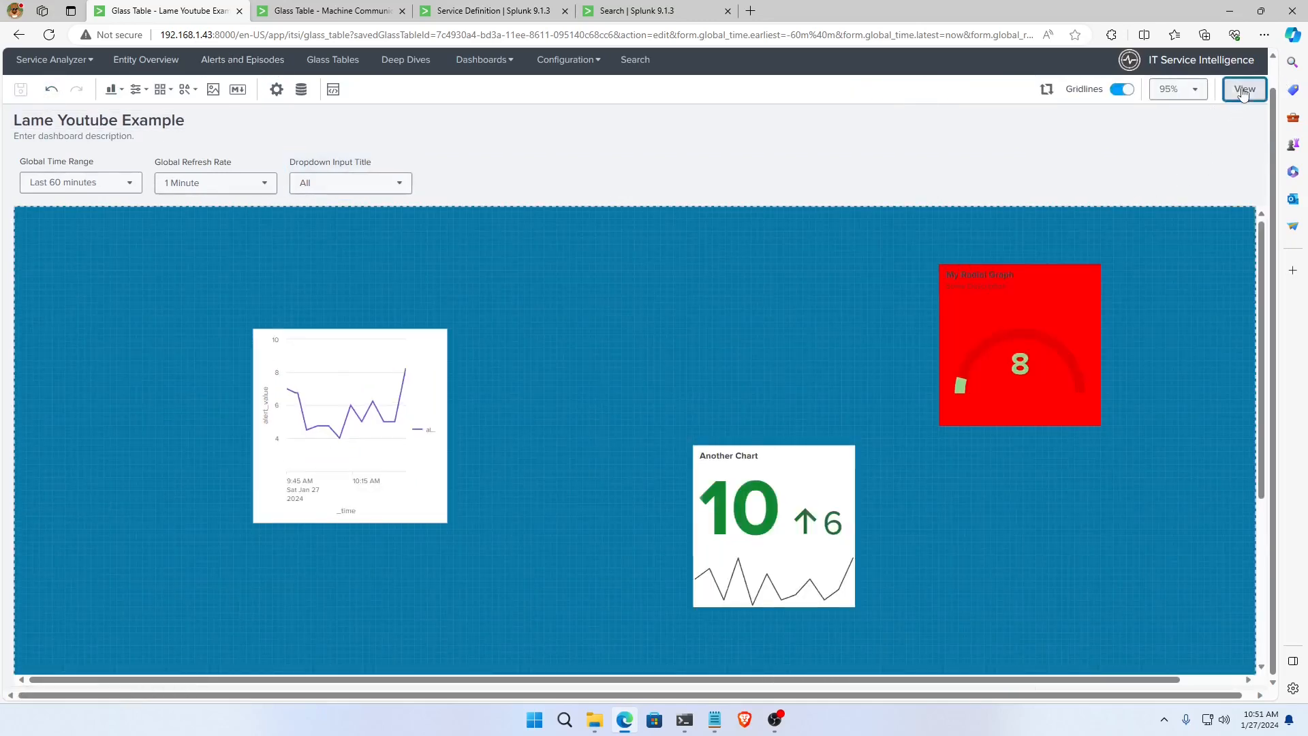
click(328, 177)
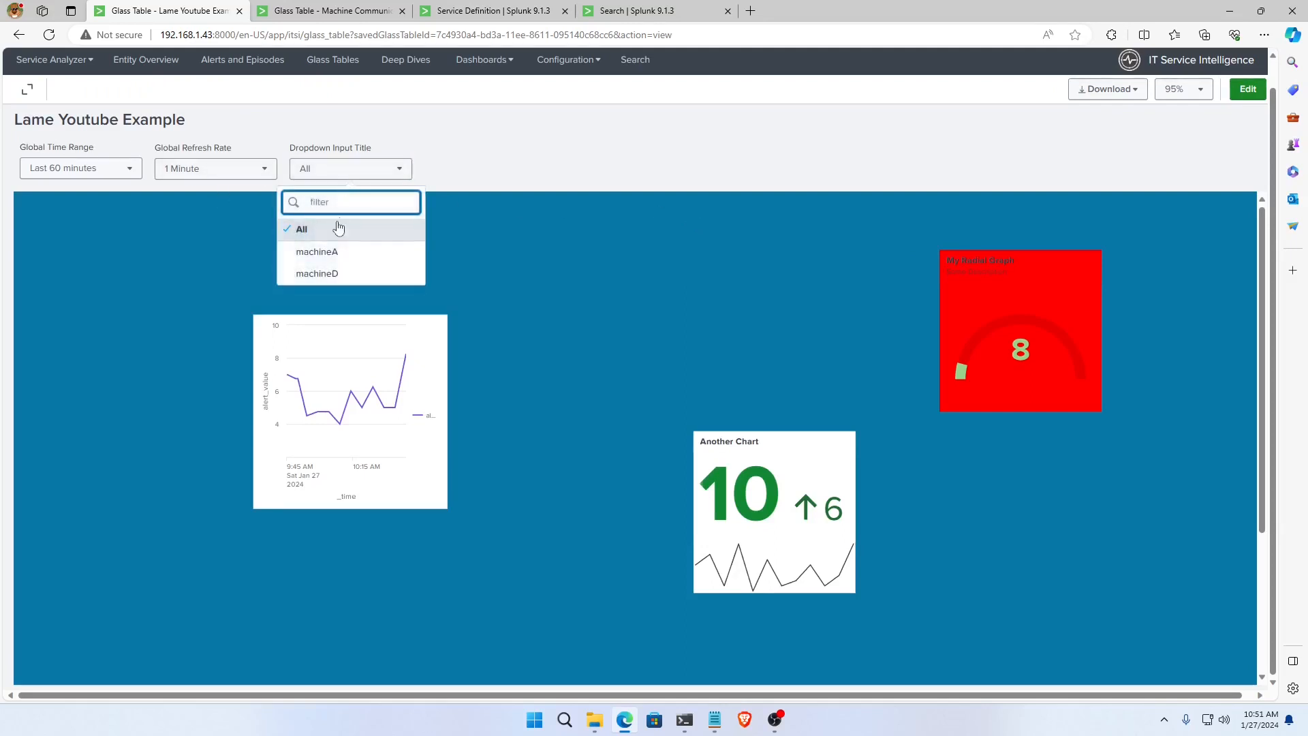
click(322, 254)
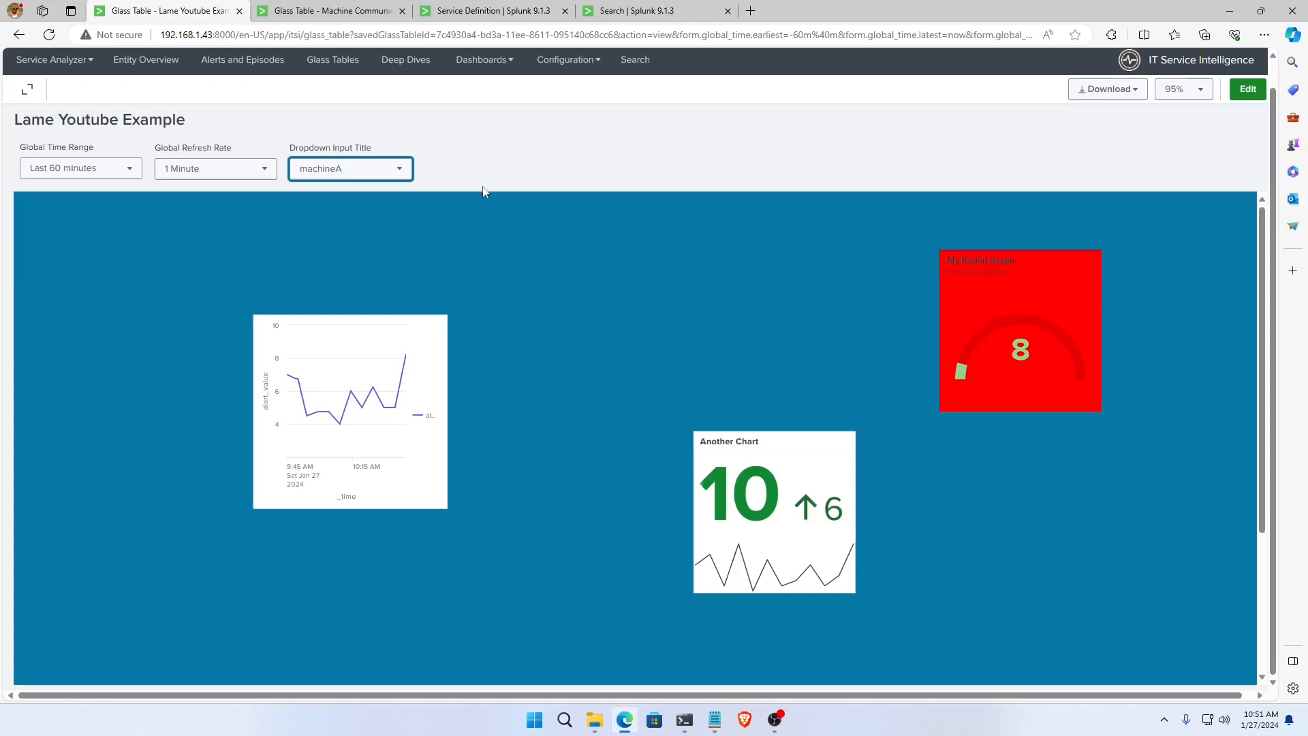
Reopen the glass table for editing, add a submit button to the canvas inputs and save.
click(1247, 89)
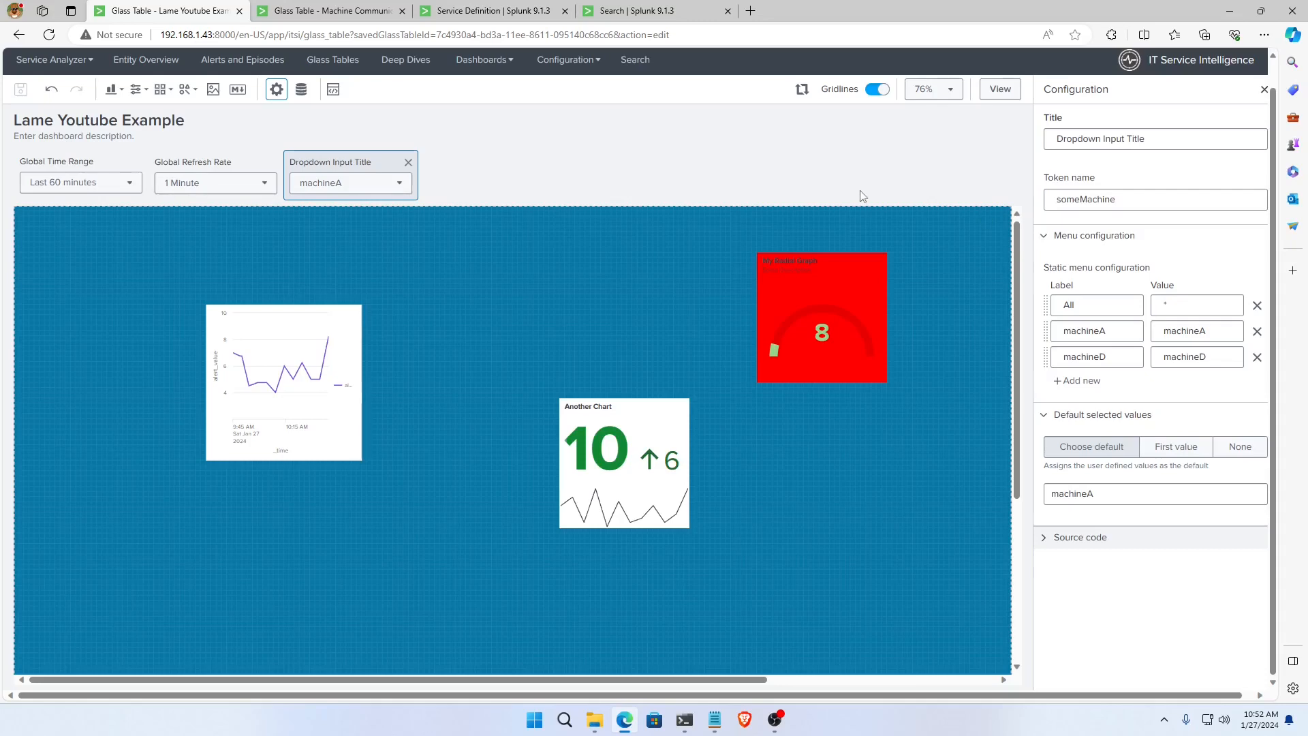
click(898, 250)
click(1076, 521)
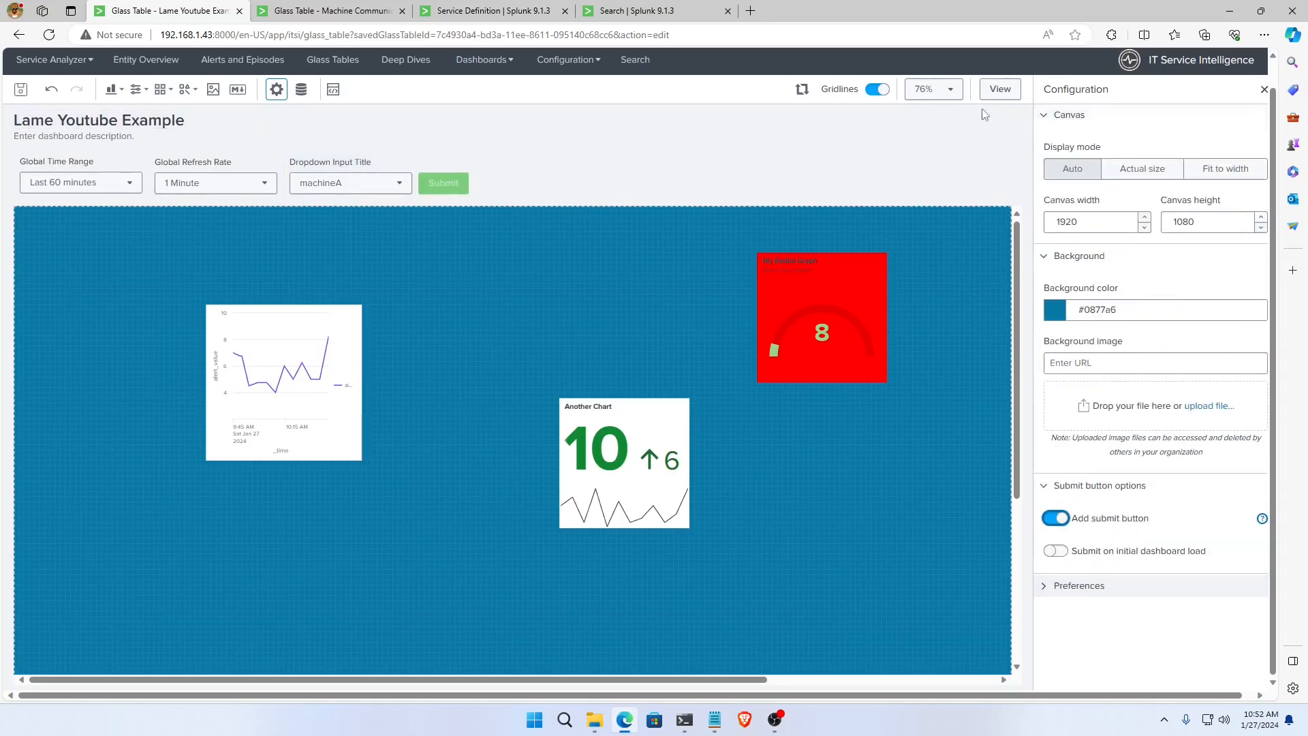
click(20, 89)
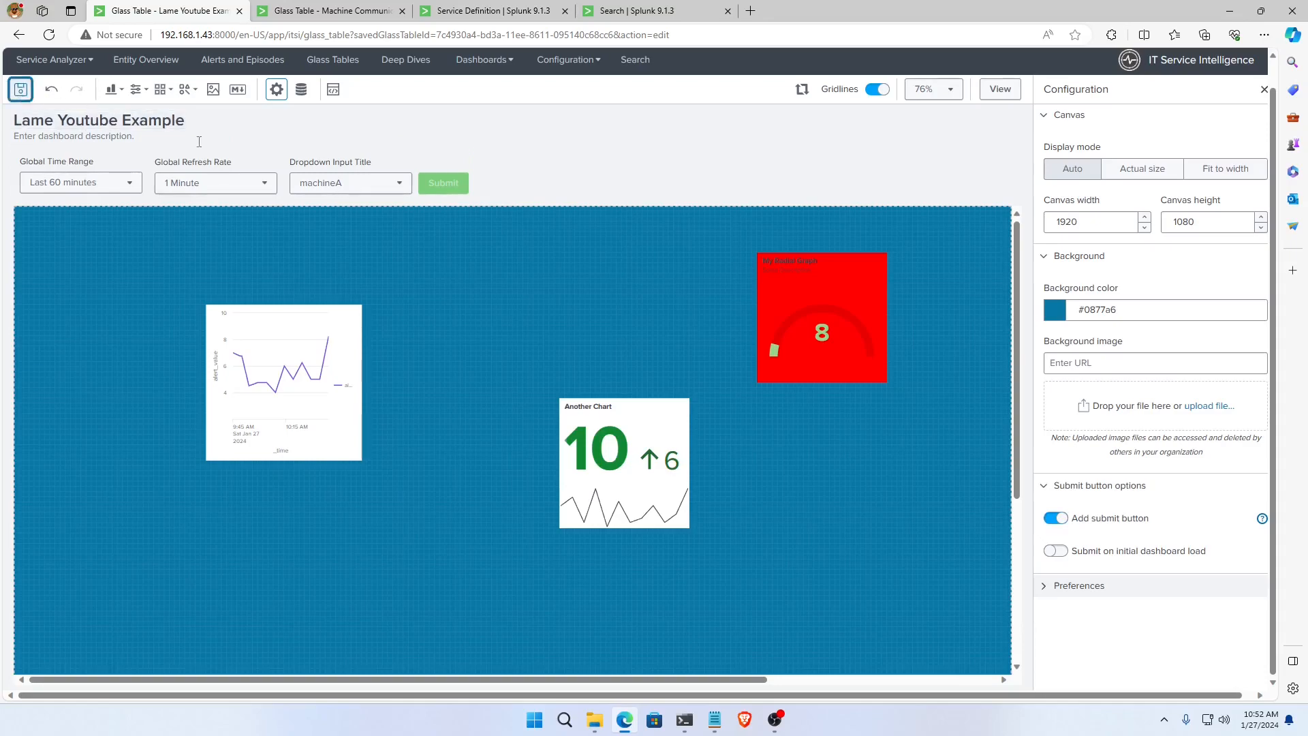
click(1264, 89)
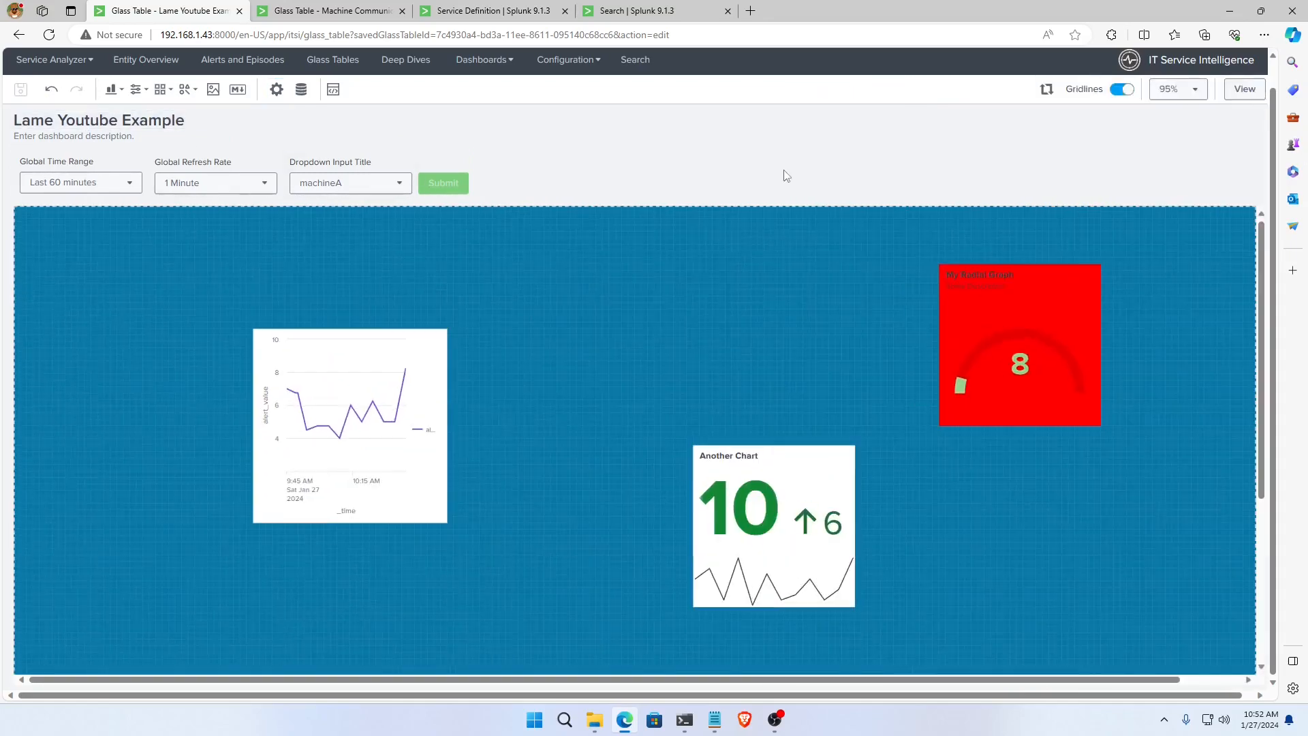
Choose machineD in the dropdown input and submit the selection.
click(334, 184)
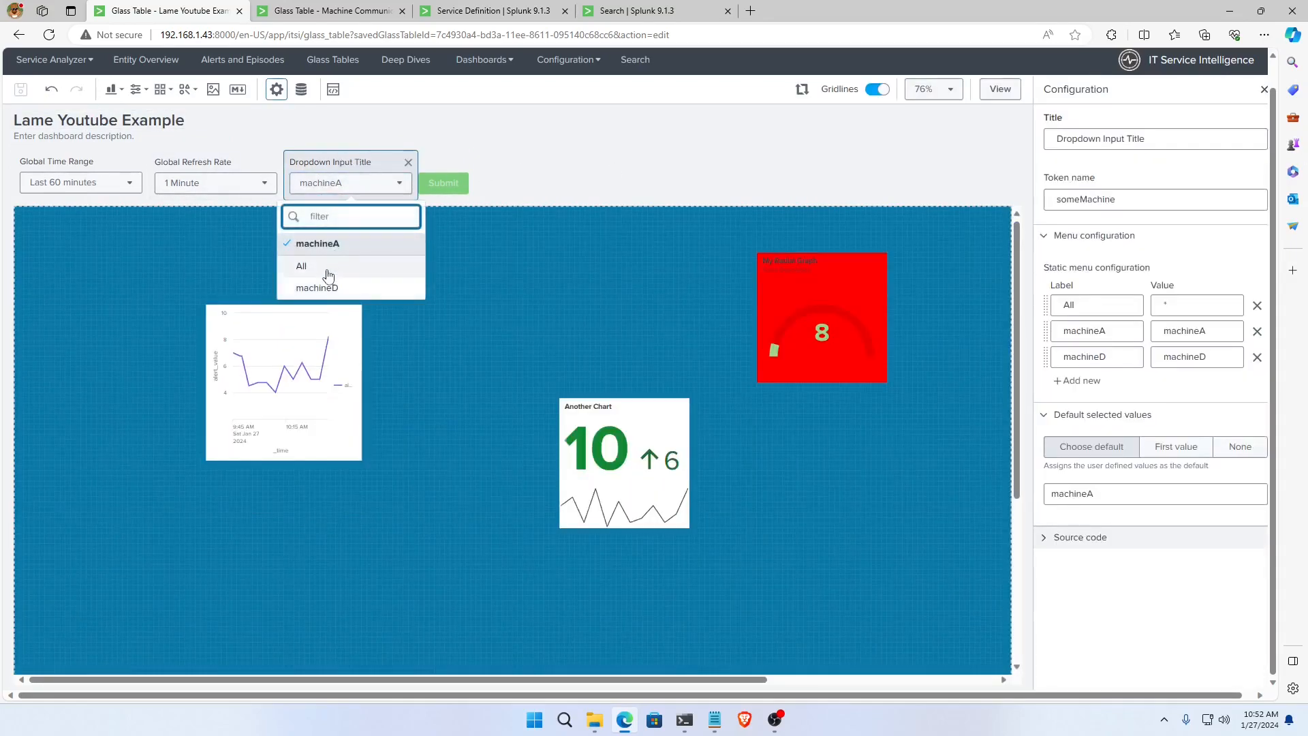
click(316, 287)
click(444, 184)
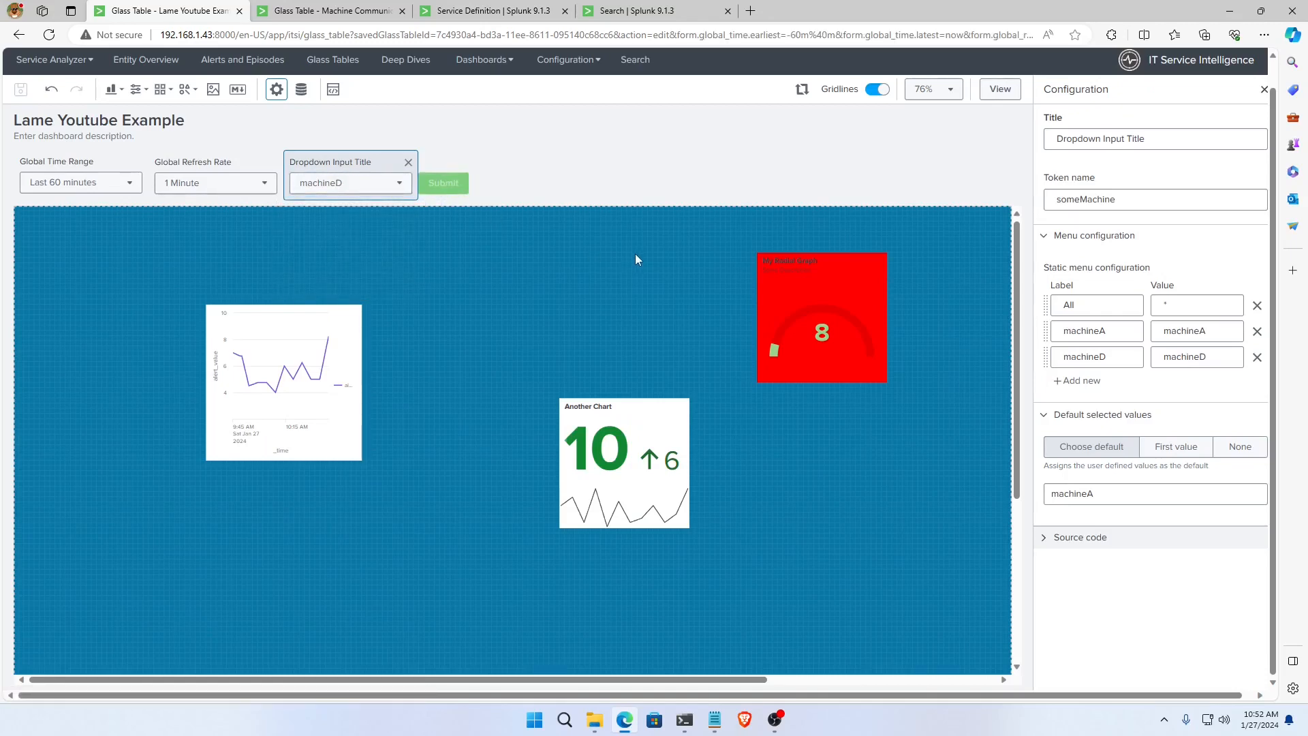
Replace the hostMachine value in the Another Chart single value's Search_1 query with the dropdown token $someMachine$ and apply it.
click(628, 431)
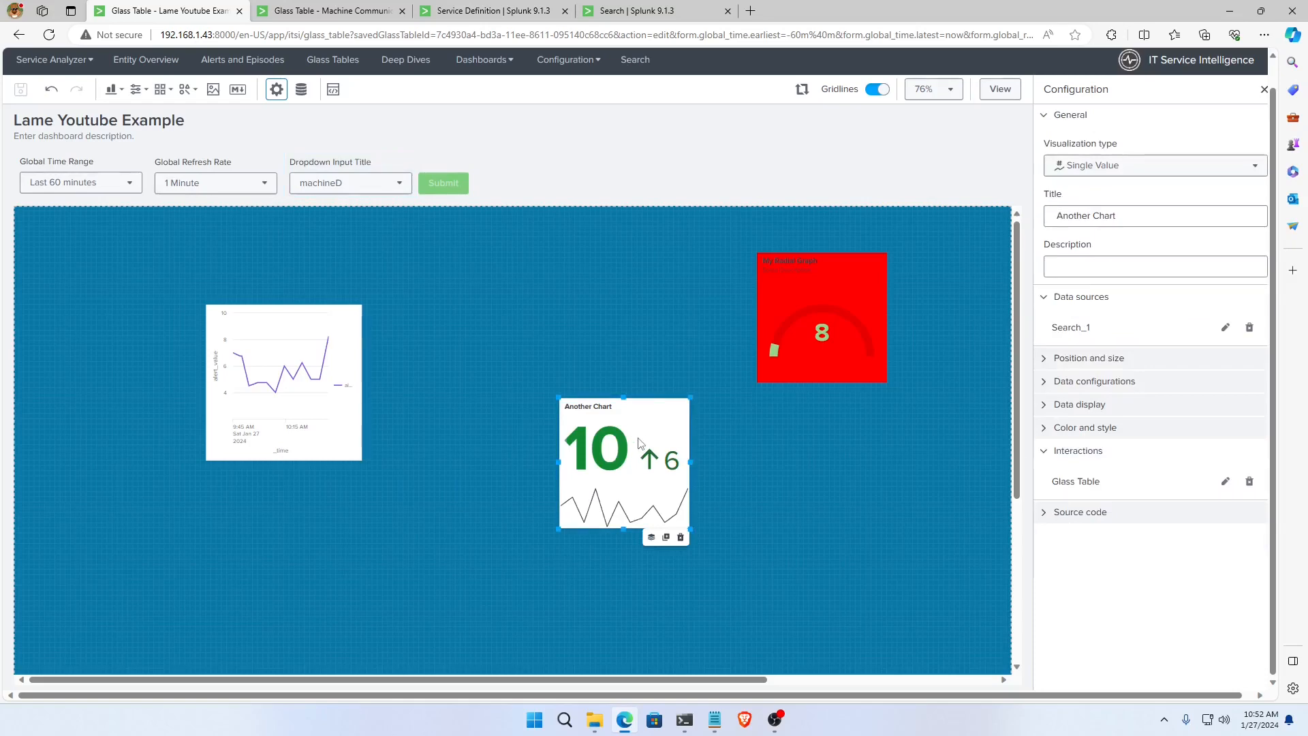
click(1225, 328)
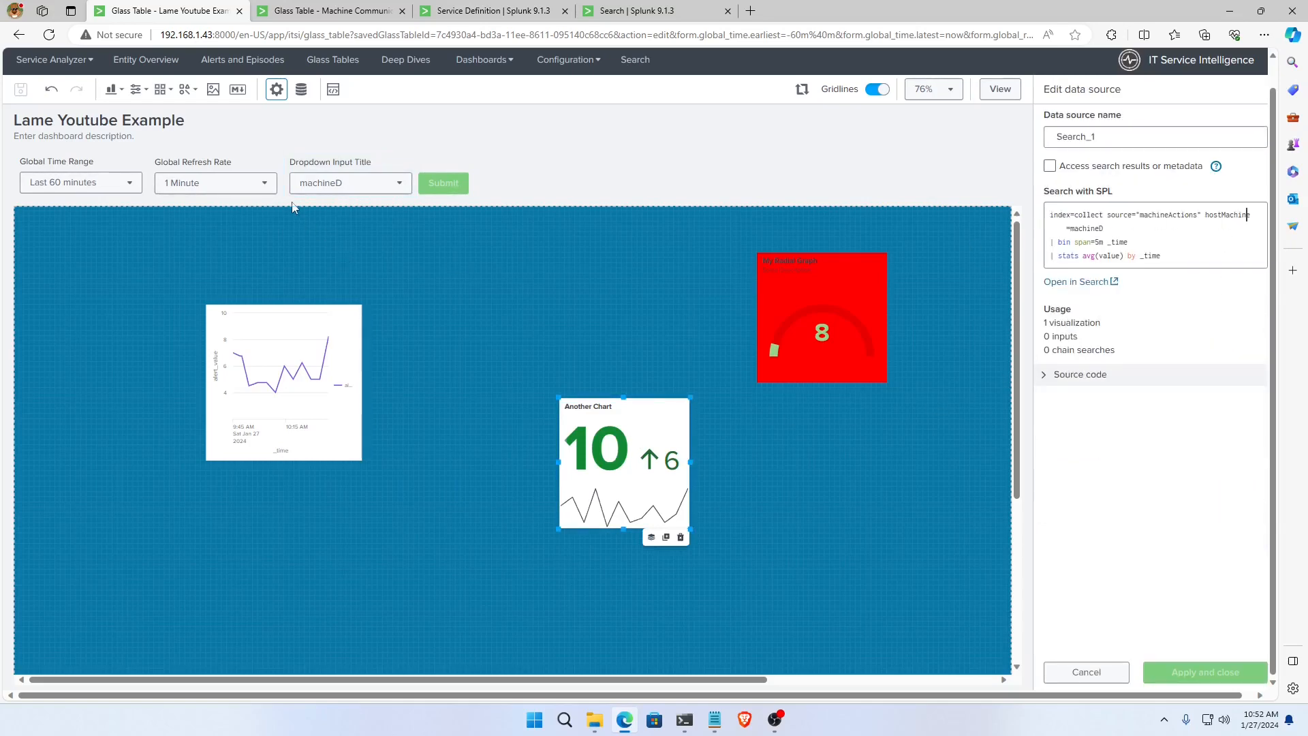
click(330, 182)
double_click(1124, 201)
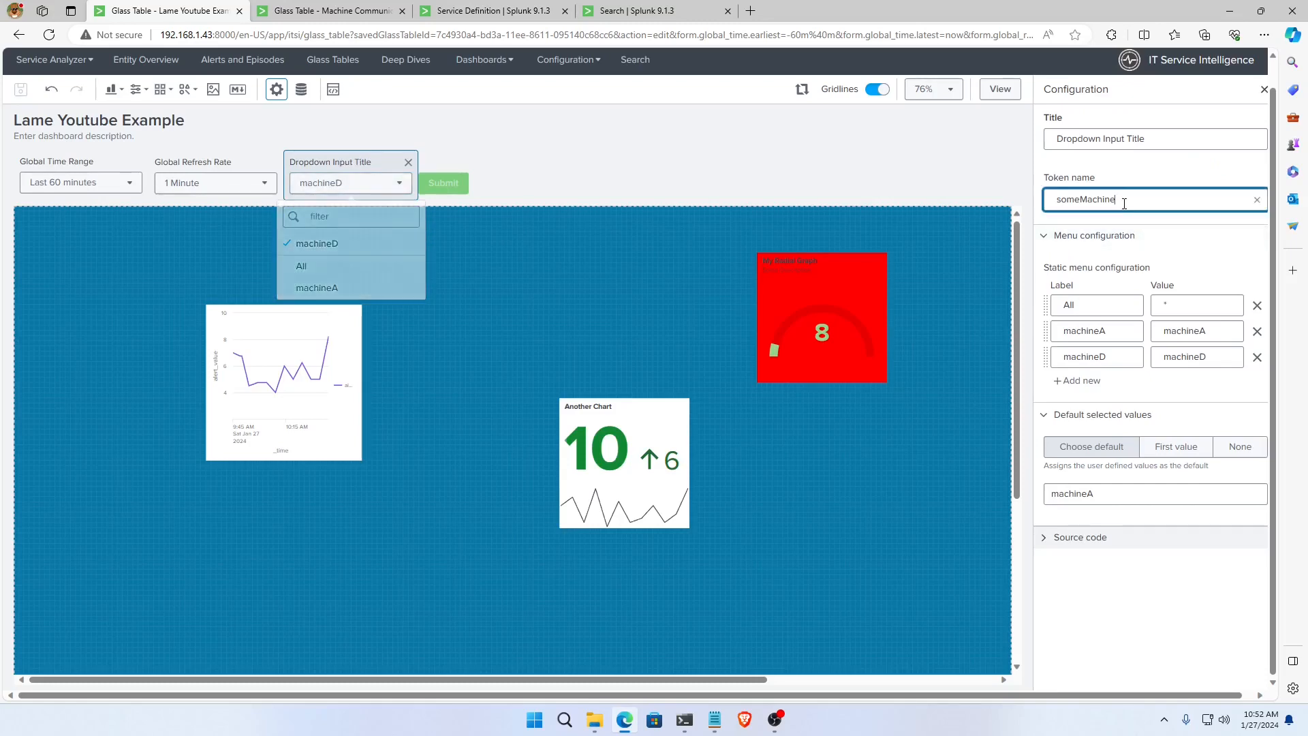
click(656, 439)
click(1224, 327)
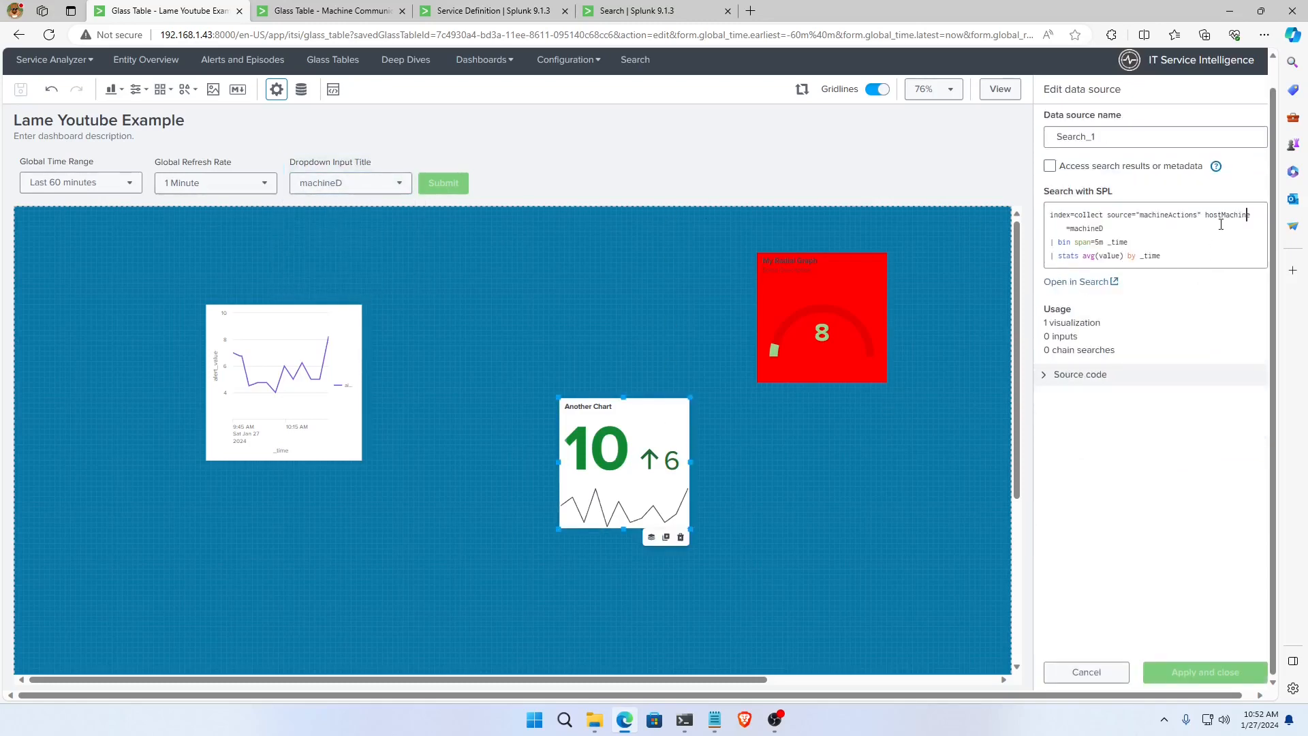
double_click(1092, 227)
text($someMachine)
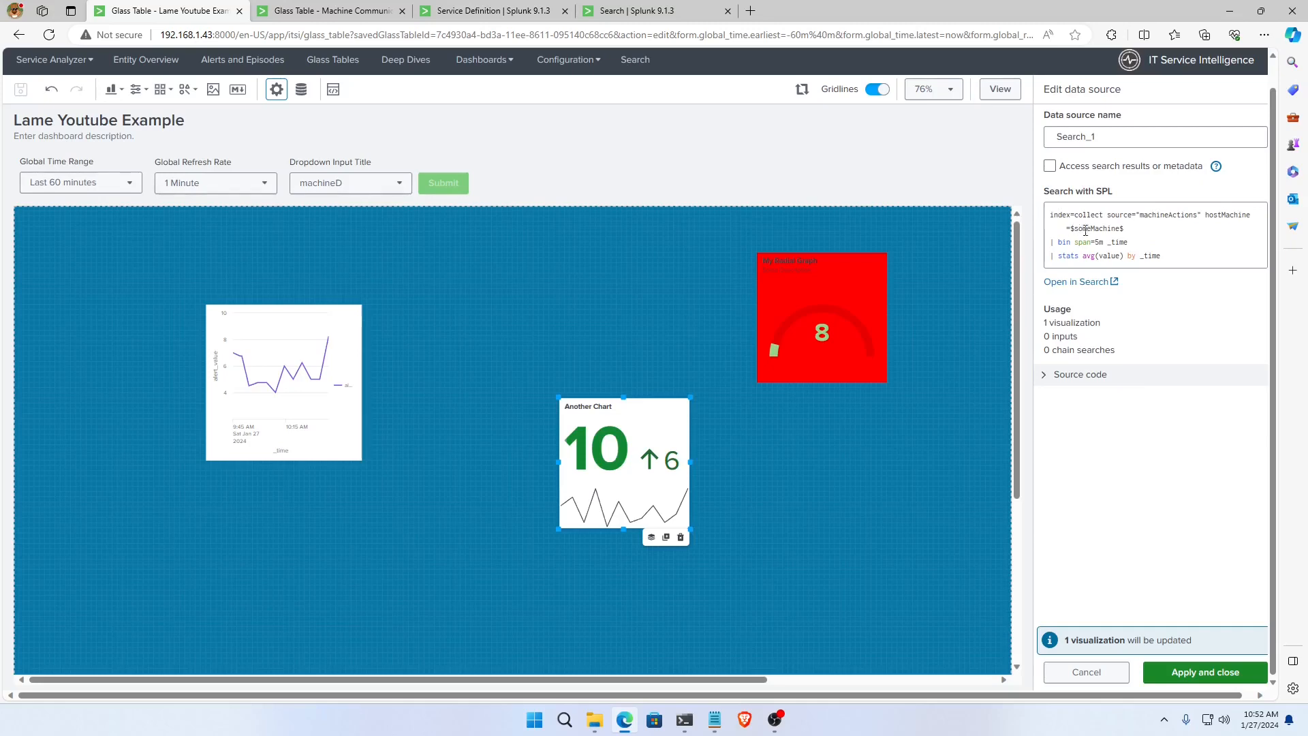
click(1207, 672)
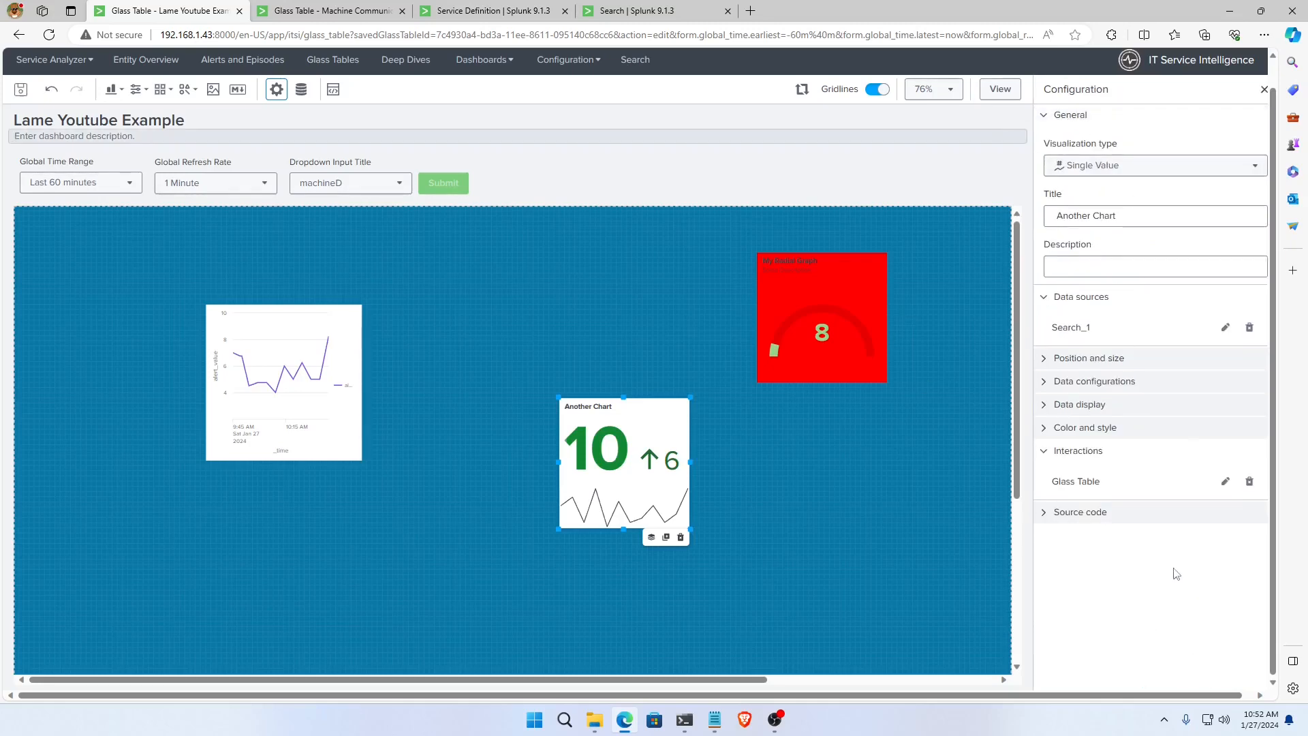
Save the glass table and submit machineA from the dropdown in view mode.
click(23, 90)
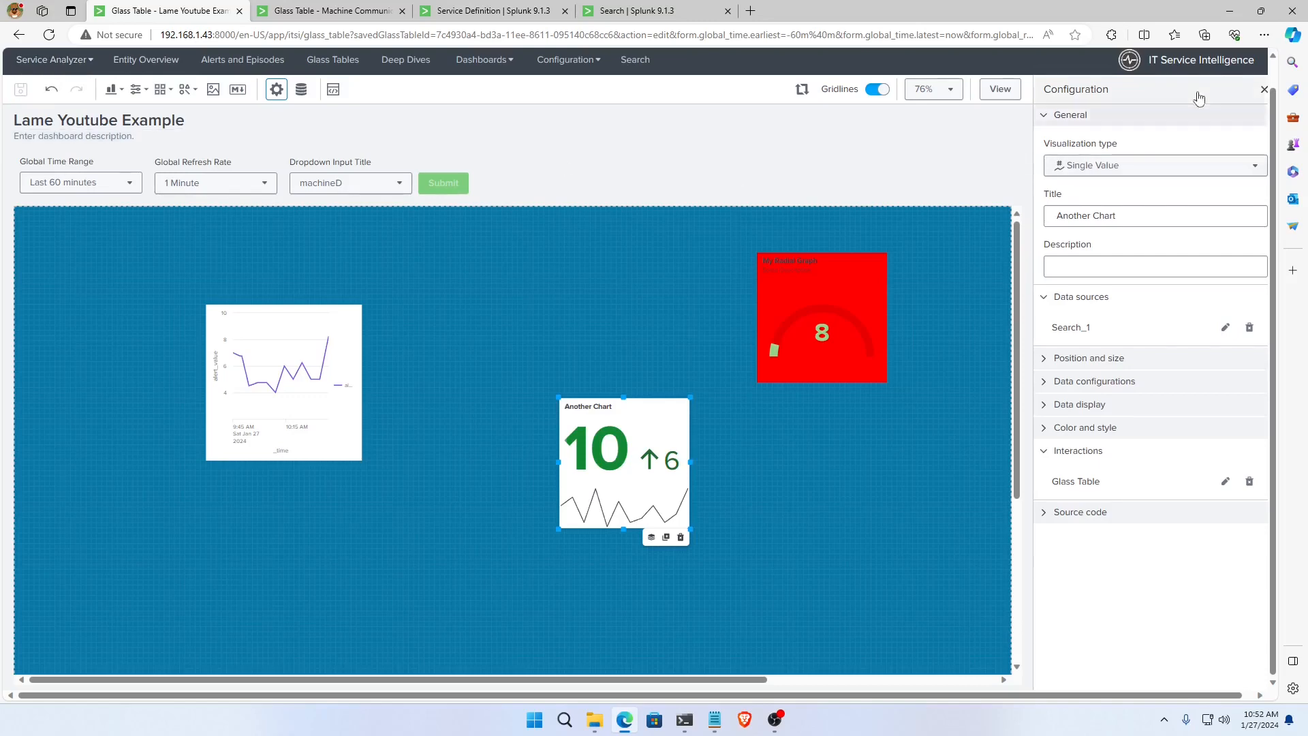
click(1265, 90)
click(1252, 89)
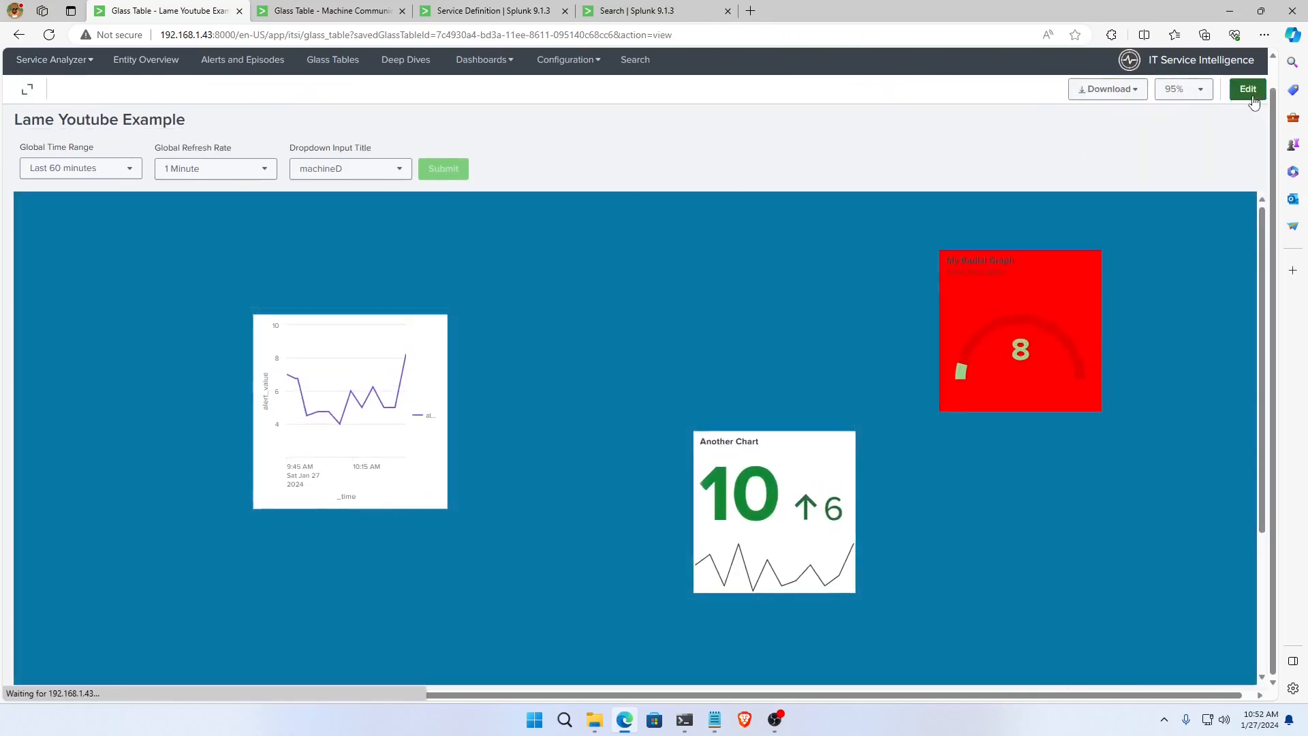
click(382, 171)
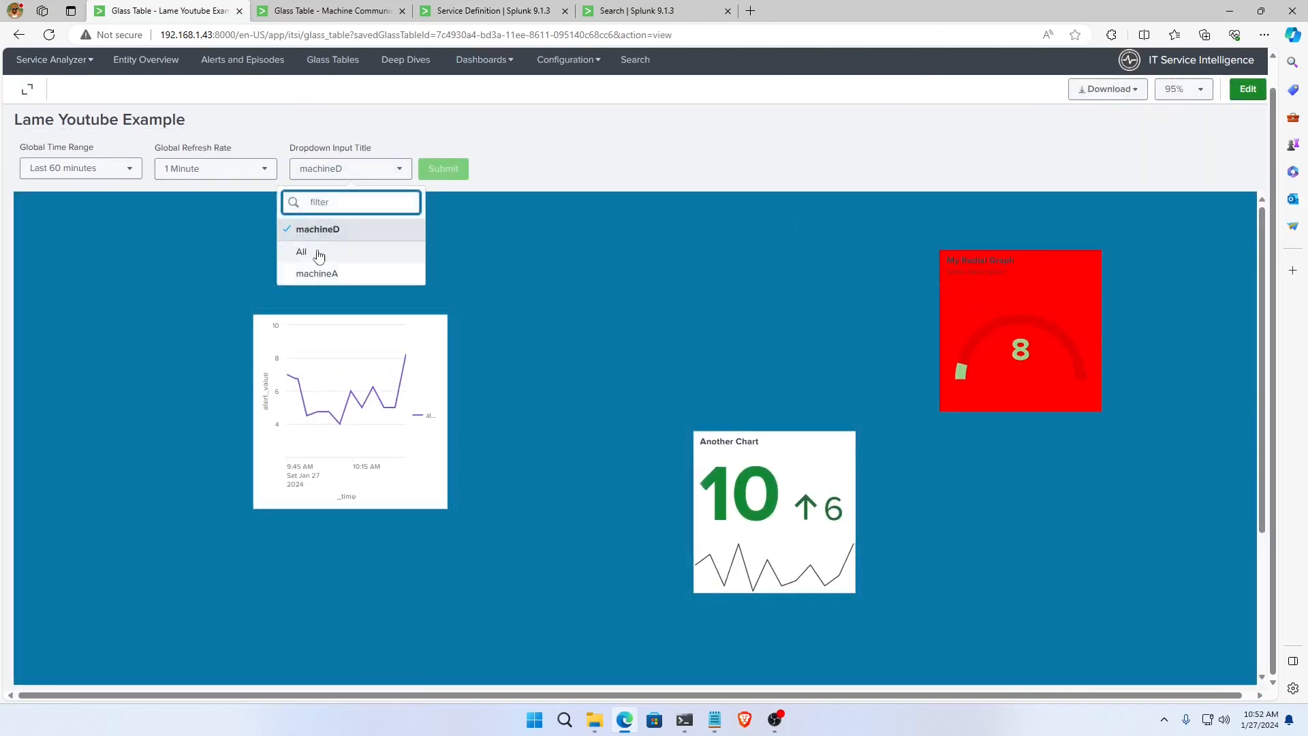
click(318, 273)
click(442, 169)
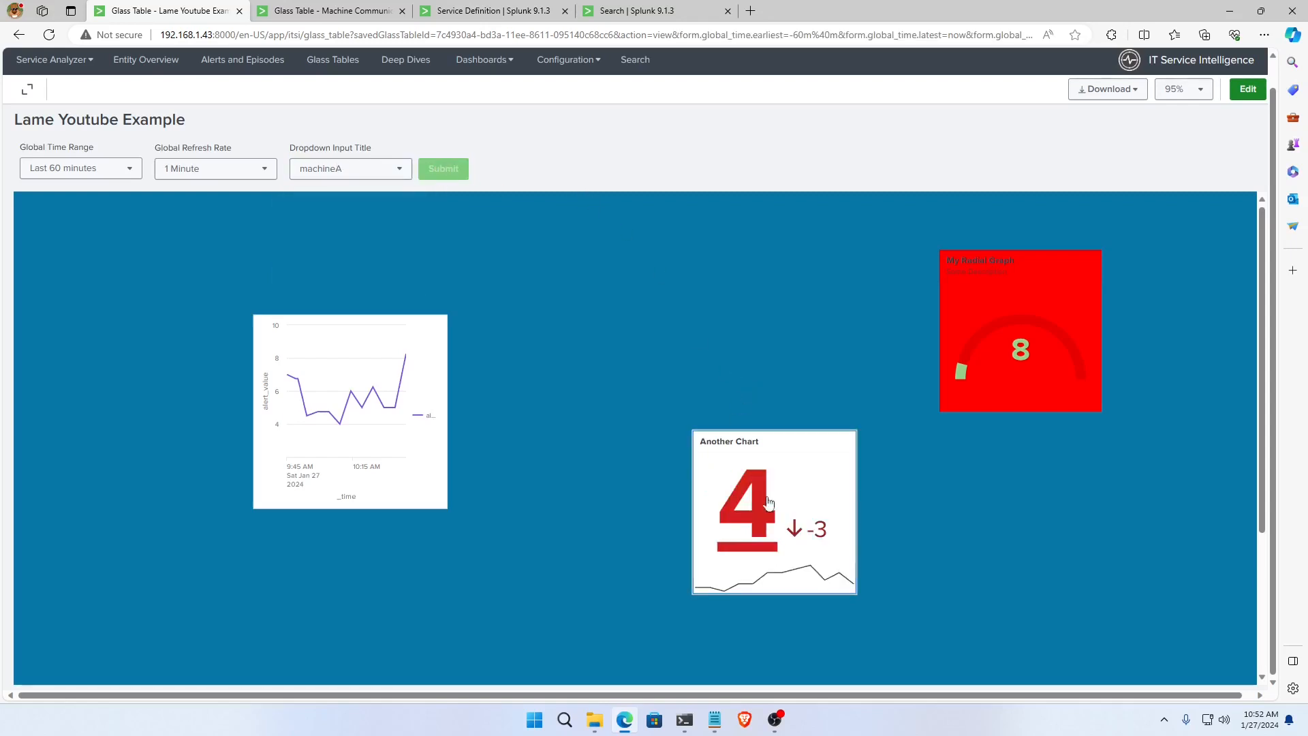
Test the dropdown filter by submitting machineD, followed by All.
click(371, 171)
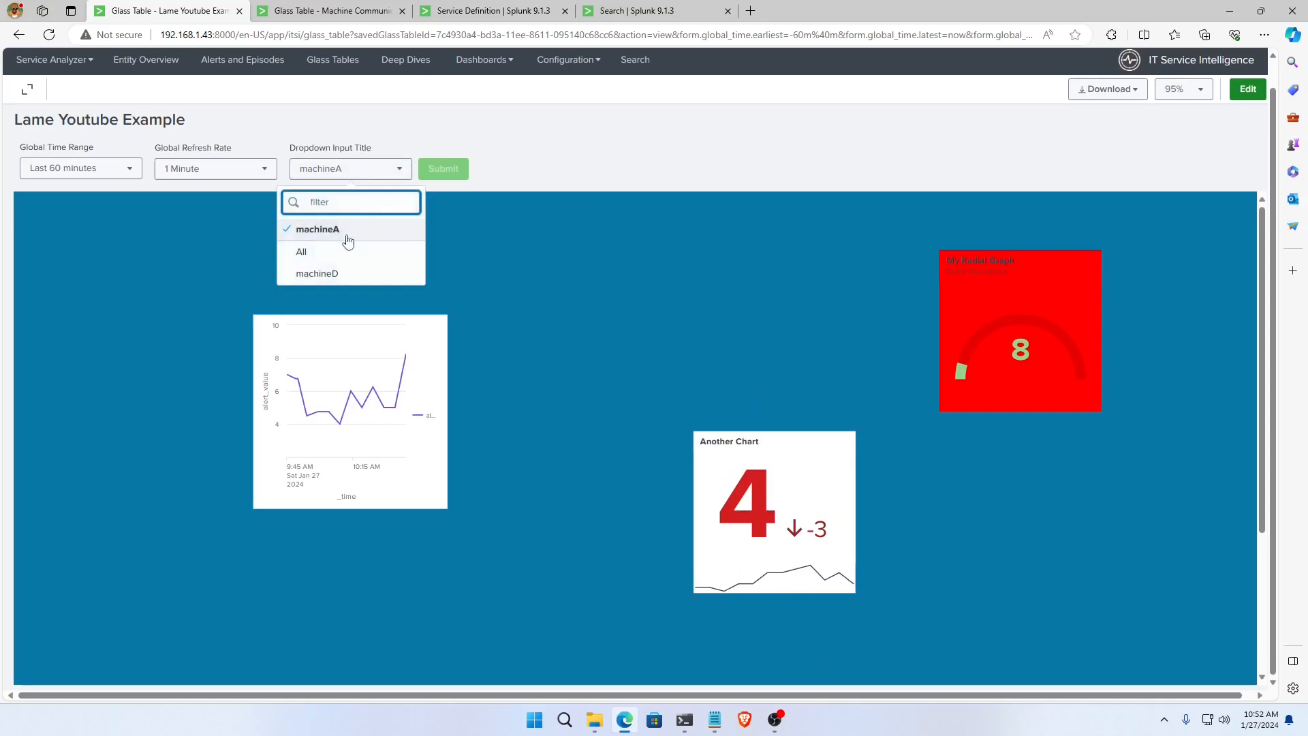
click(327, 225)
click(443, 170)
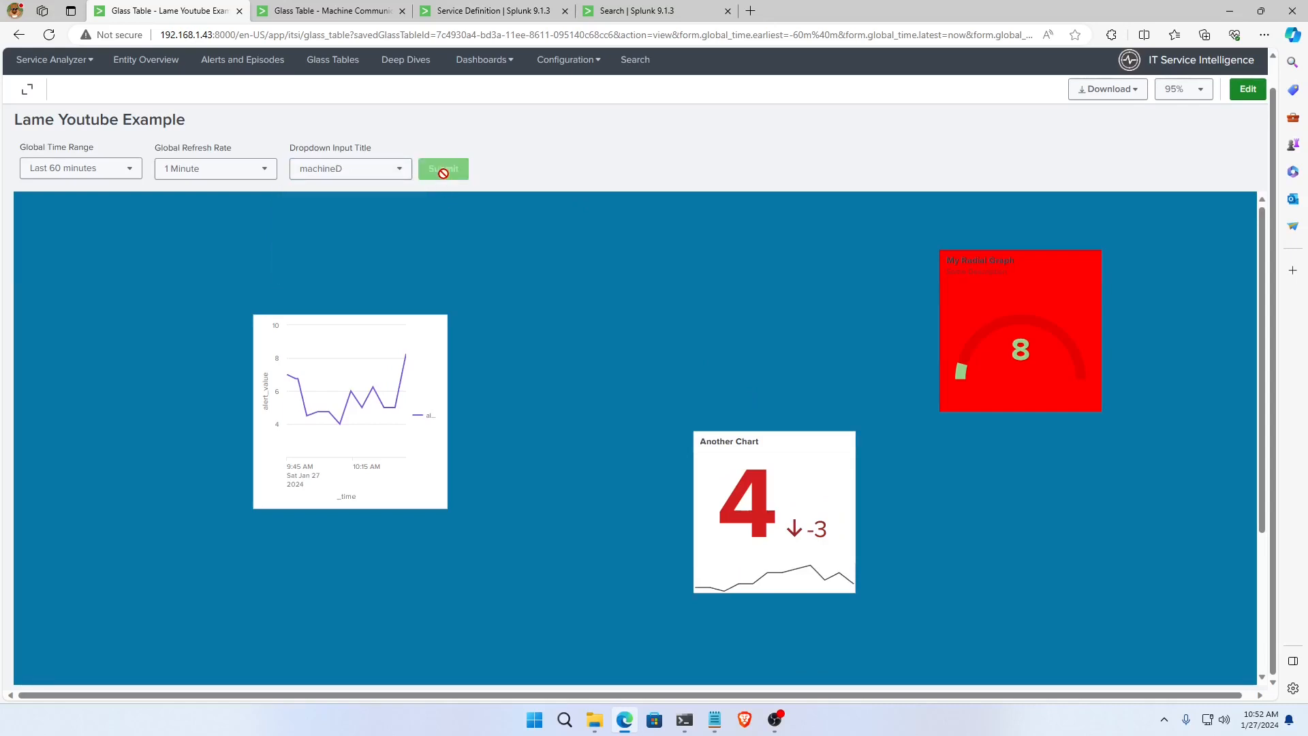
click(378, 171)
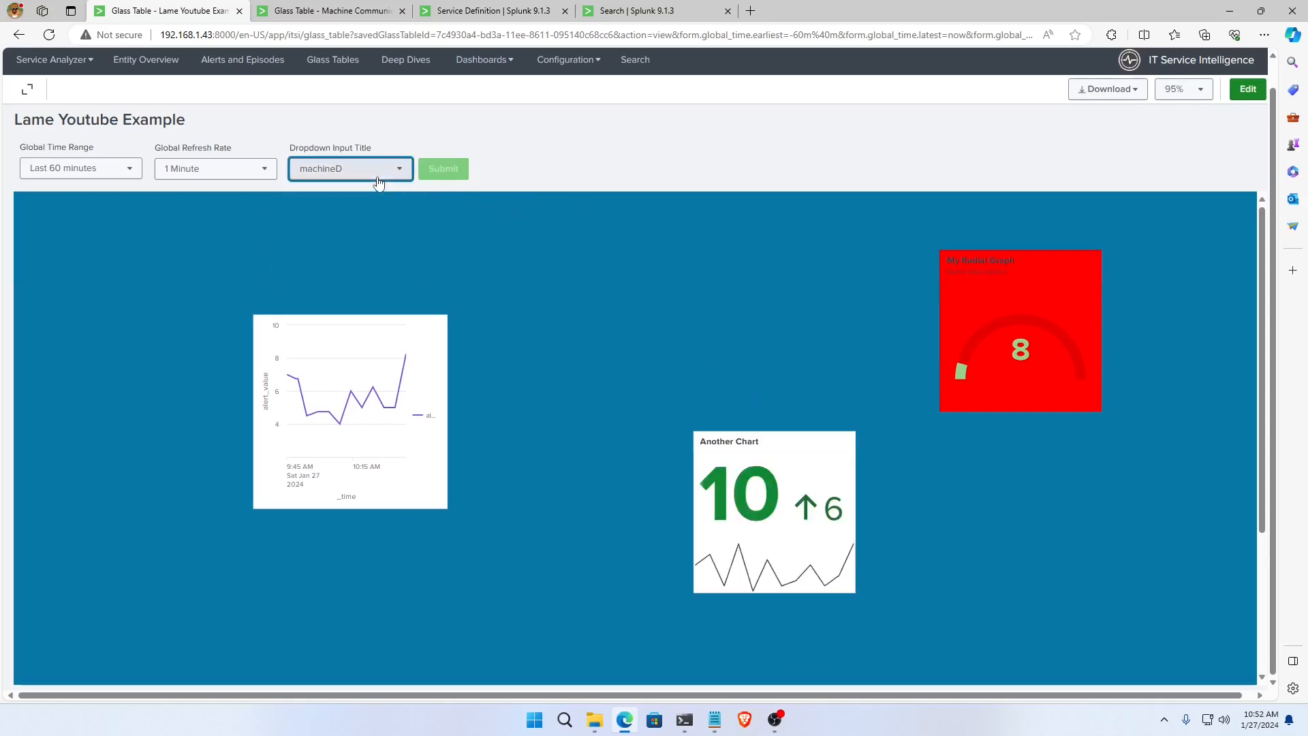
click(312, 251)
click(442, 168)
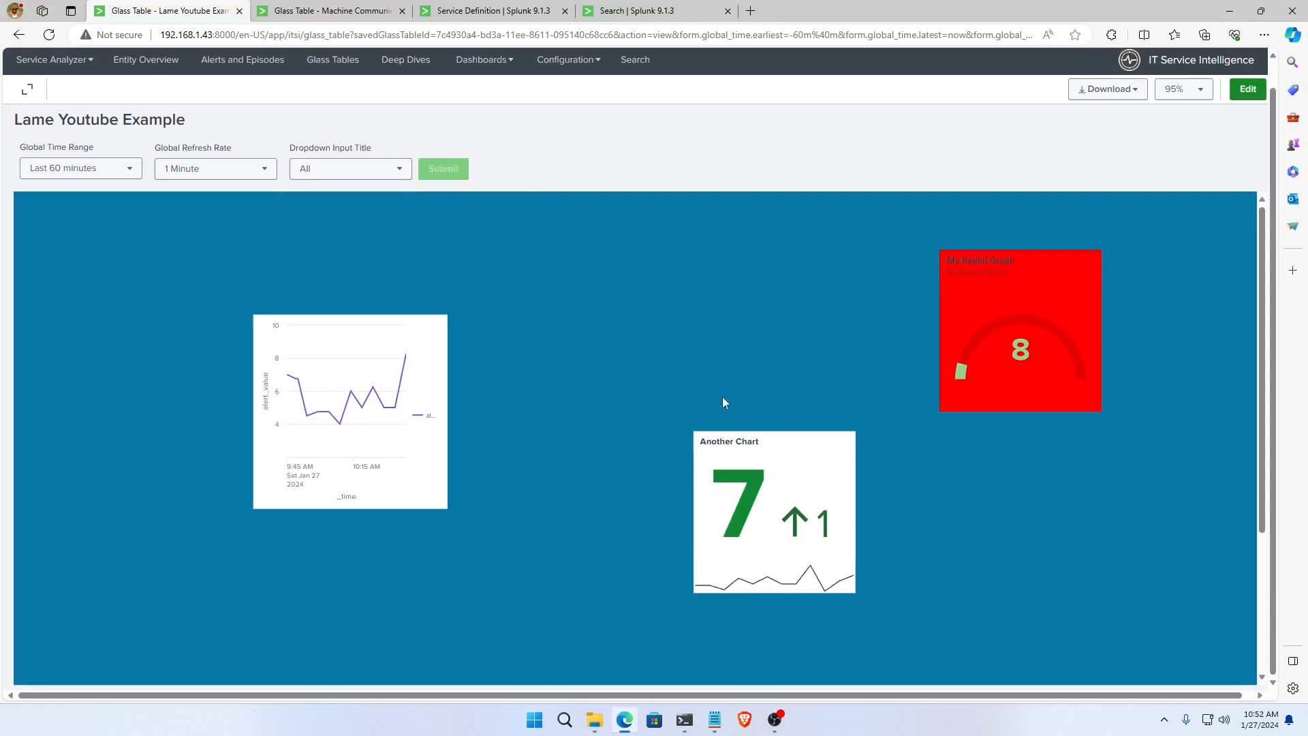
Return to editing and change the single value's title to "Another Chart for $someMachine$".
mouse_move(756, 514)
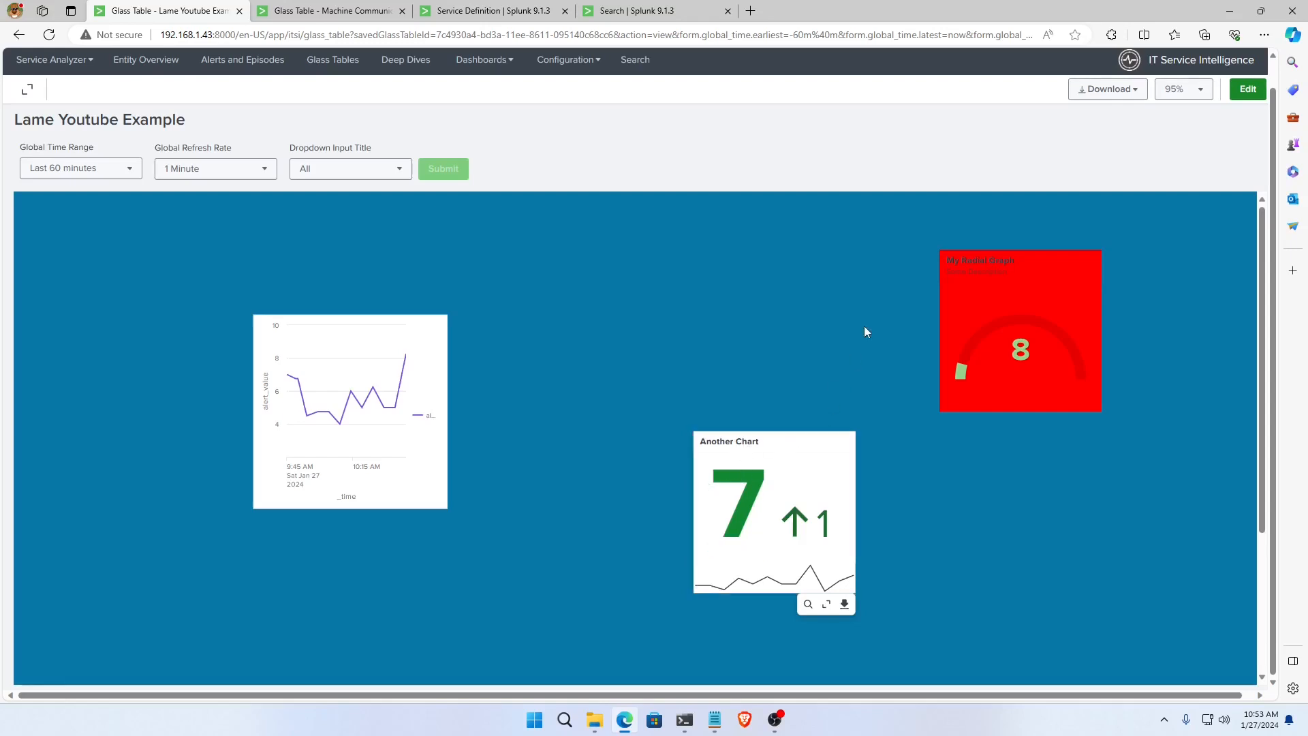
click(1246, 89)
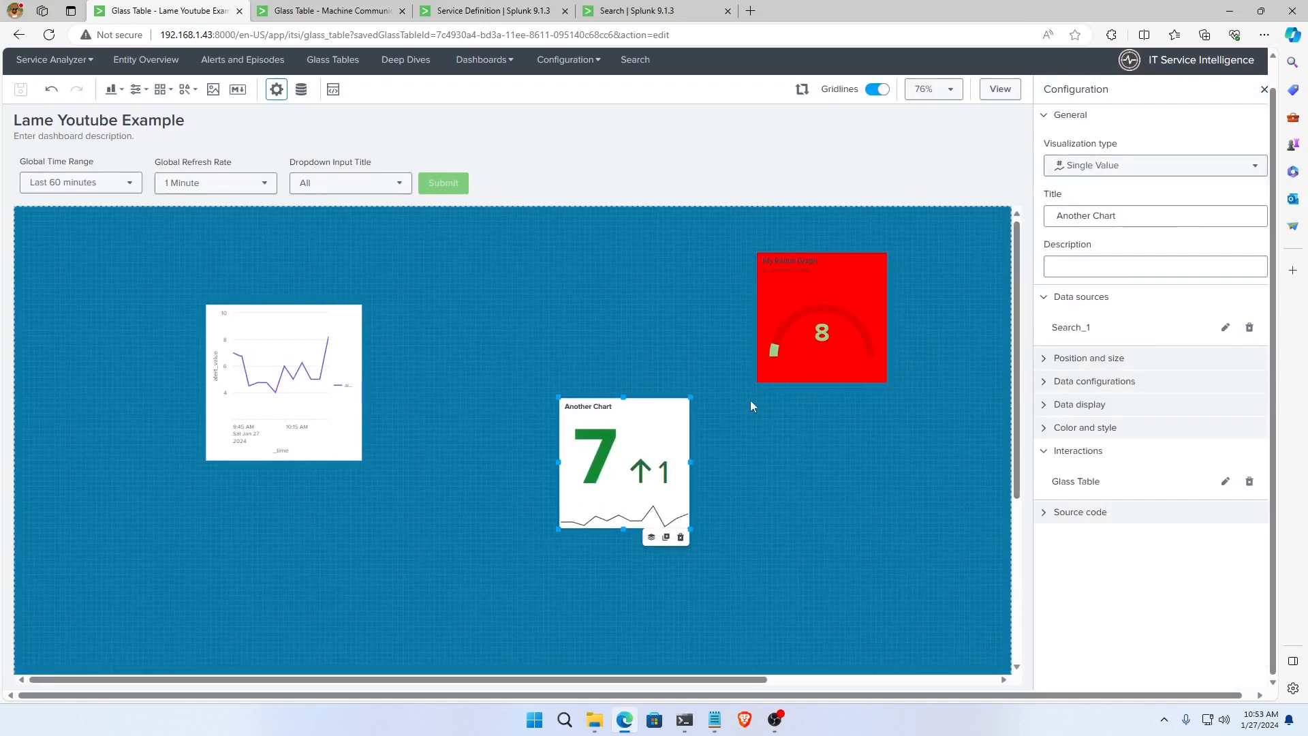
double_click(1081, 214)
click(1143, 215)
triple_click(1142, 215)
click(1142, 215)
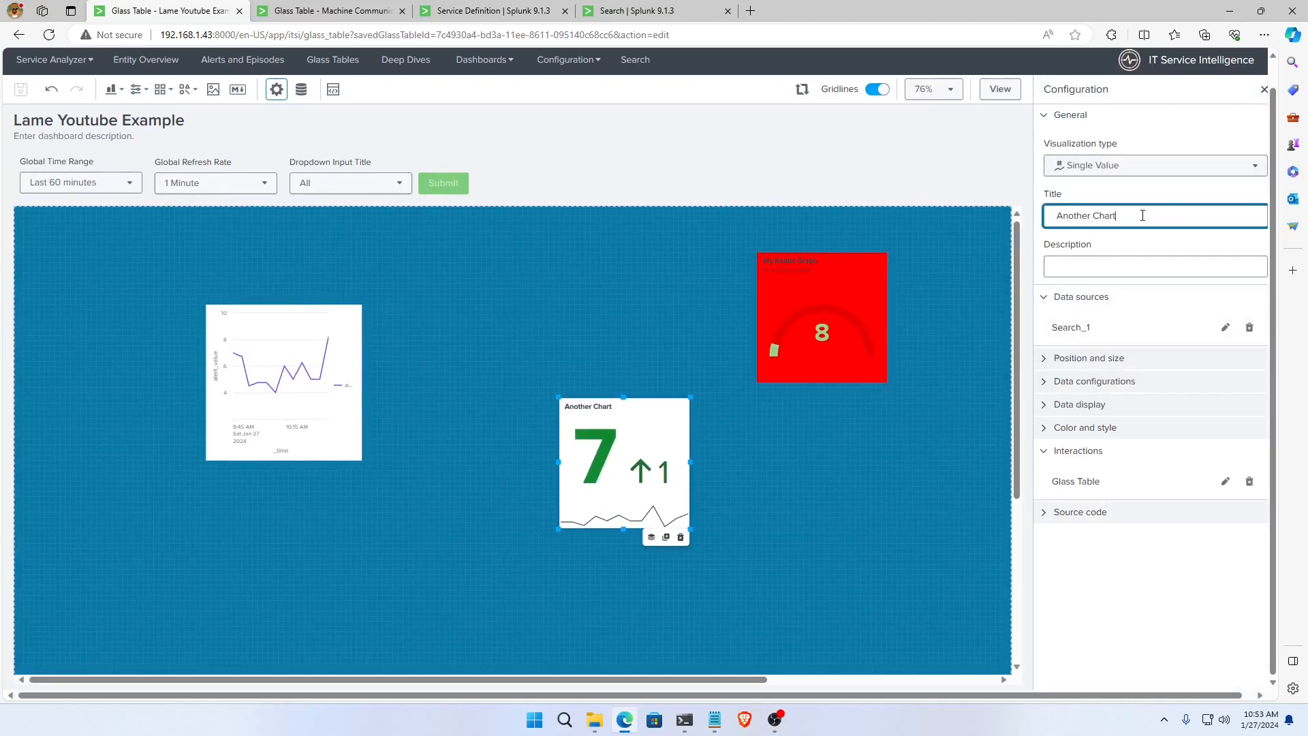
text(for $)
text(someMachine)
scroll(1002, 263, down, 5)
scroll(954, 296, up, 5)
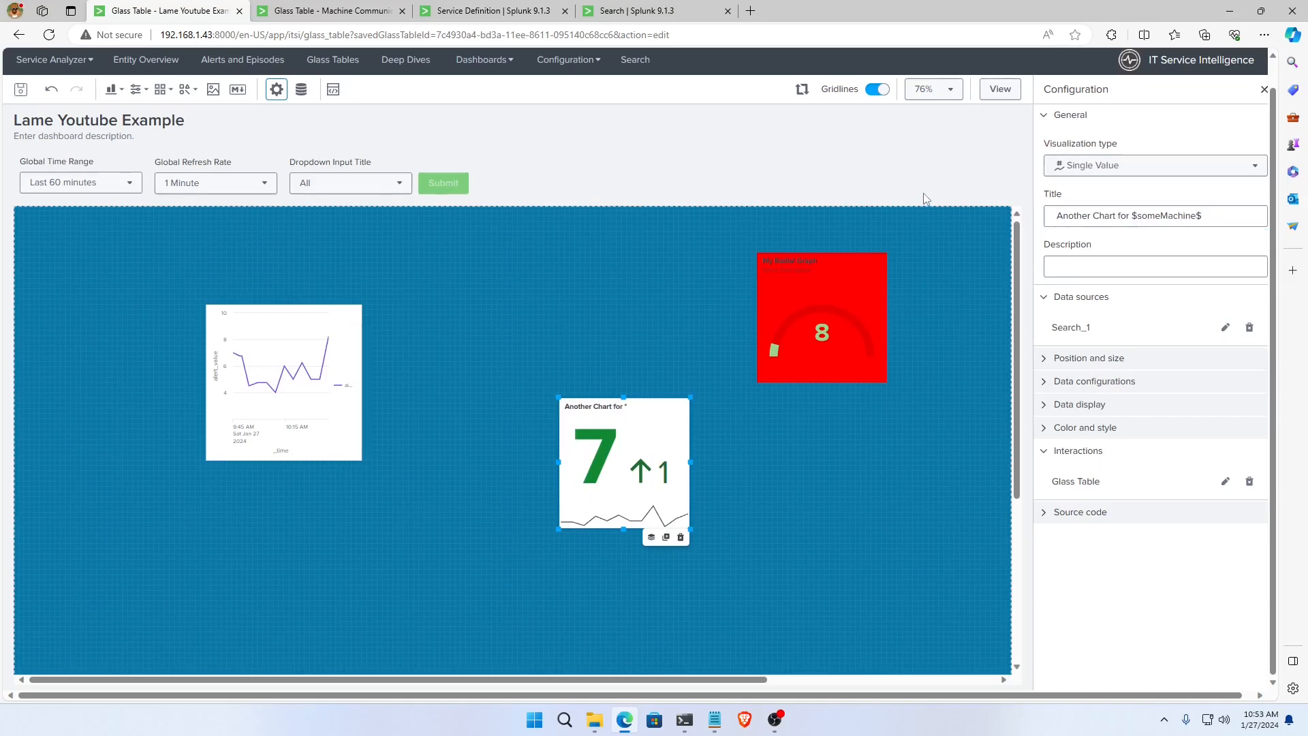
Save the glass table, switch to view mode and submit machineA to test the token in the chart title.
click(1263, 89)
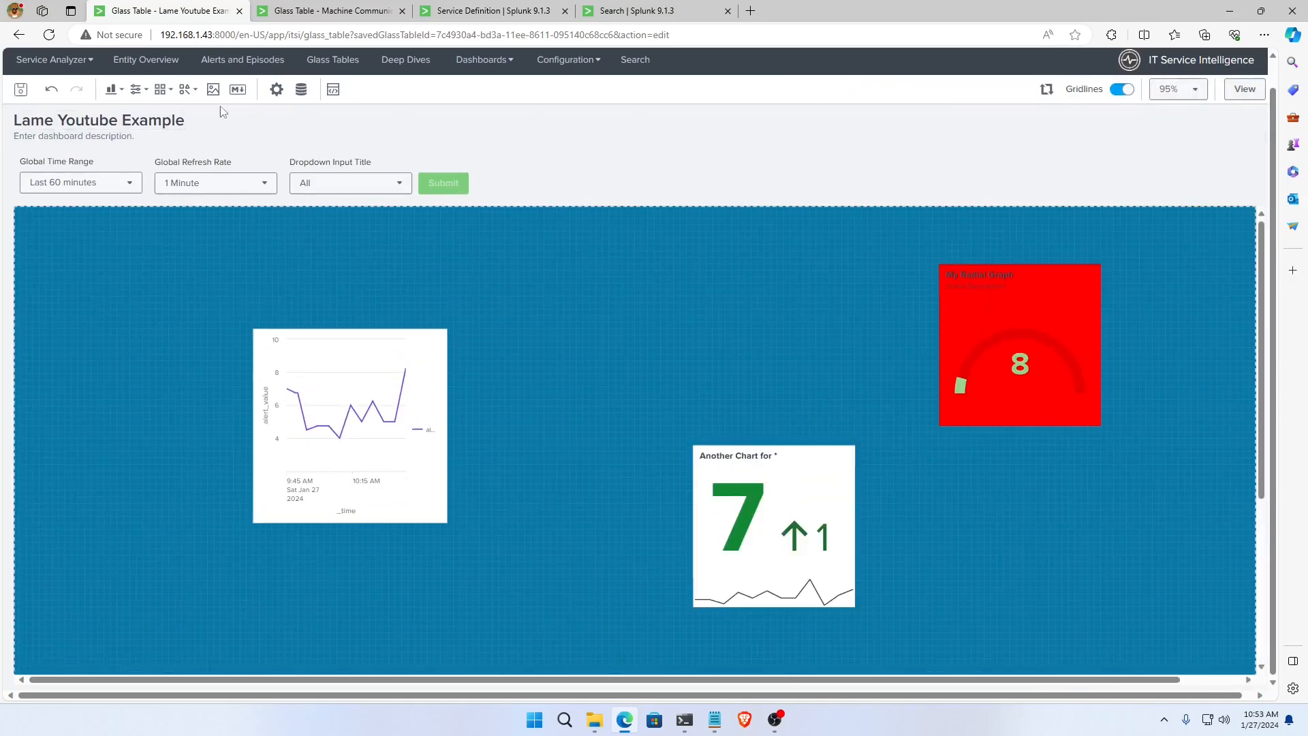
click(20, 89)
click(1246, 90)
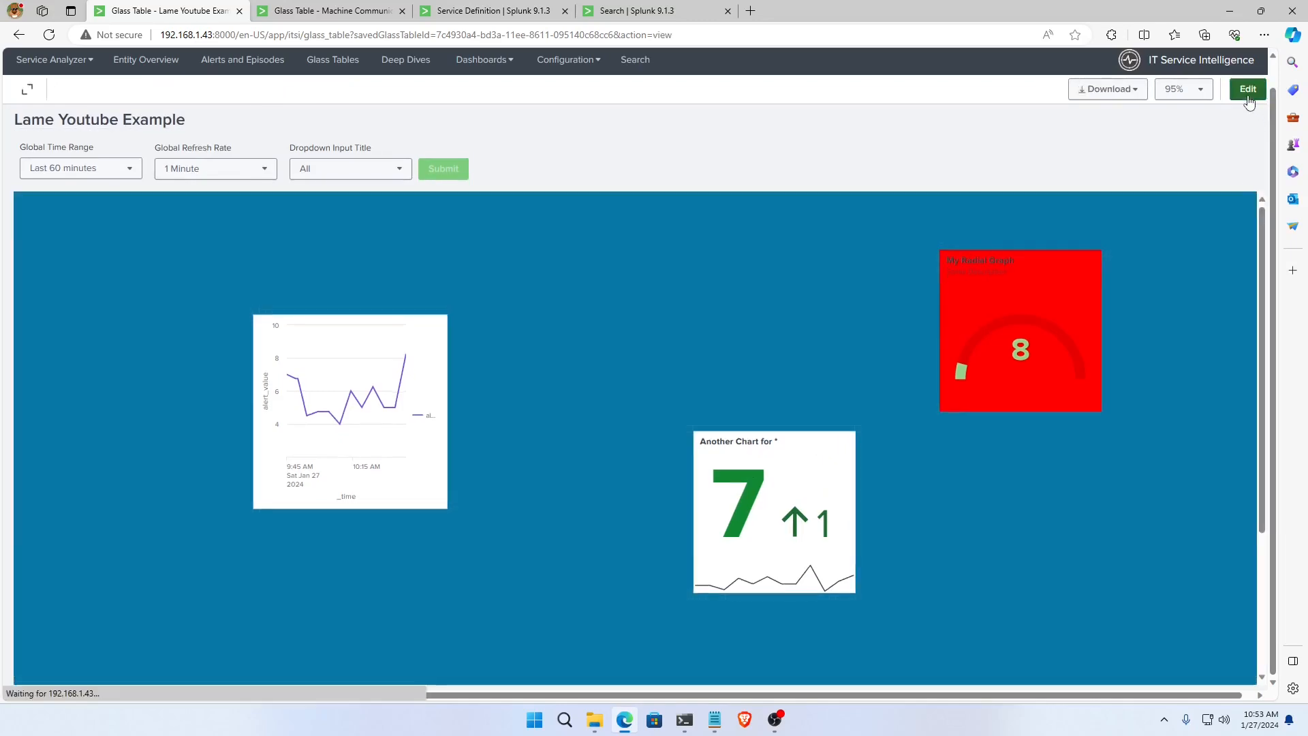
click(357, 171)
click(327, 252)
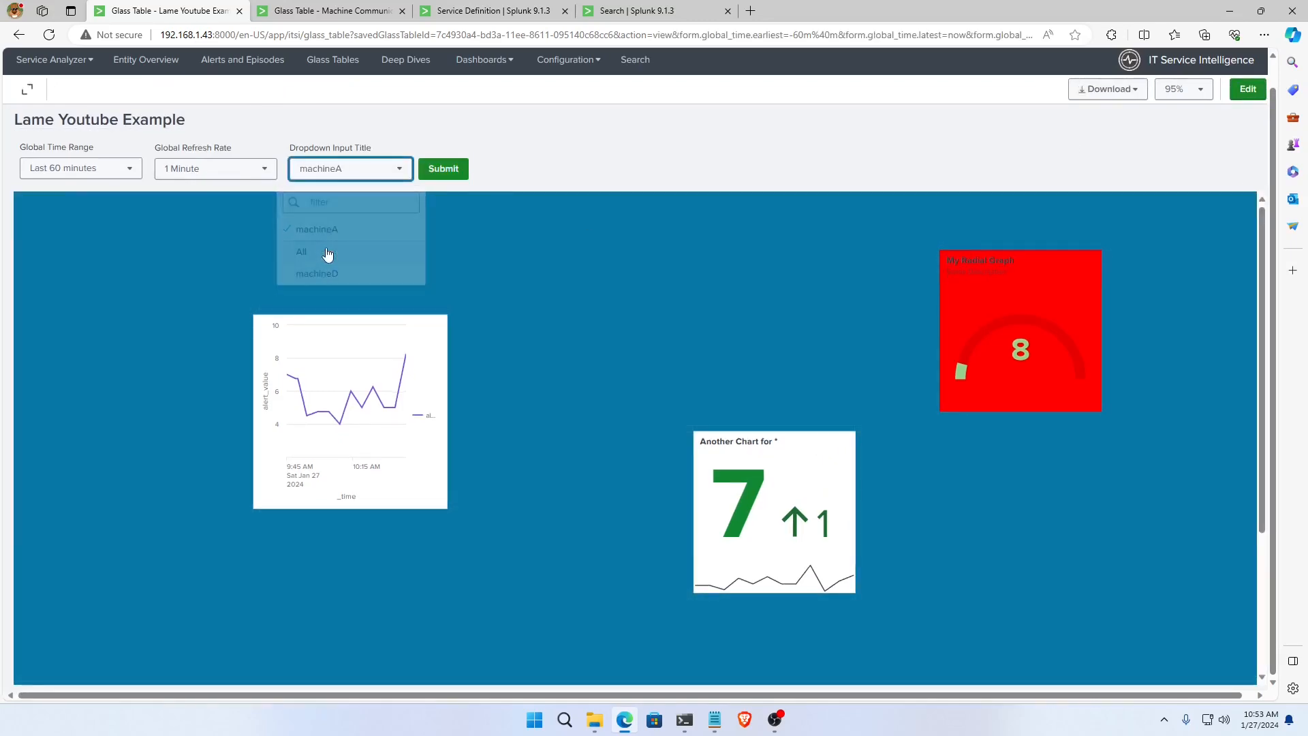
click(443, 168)
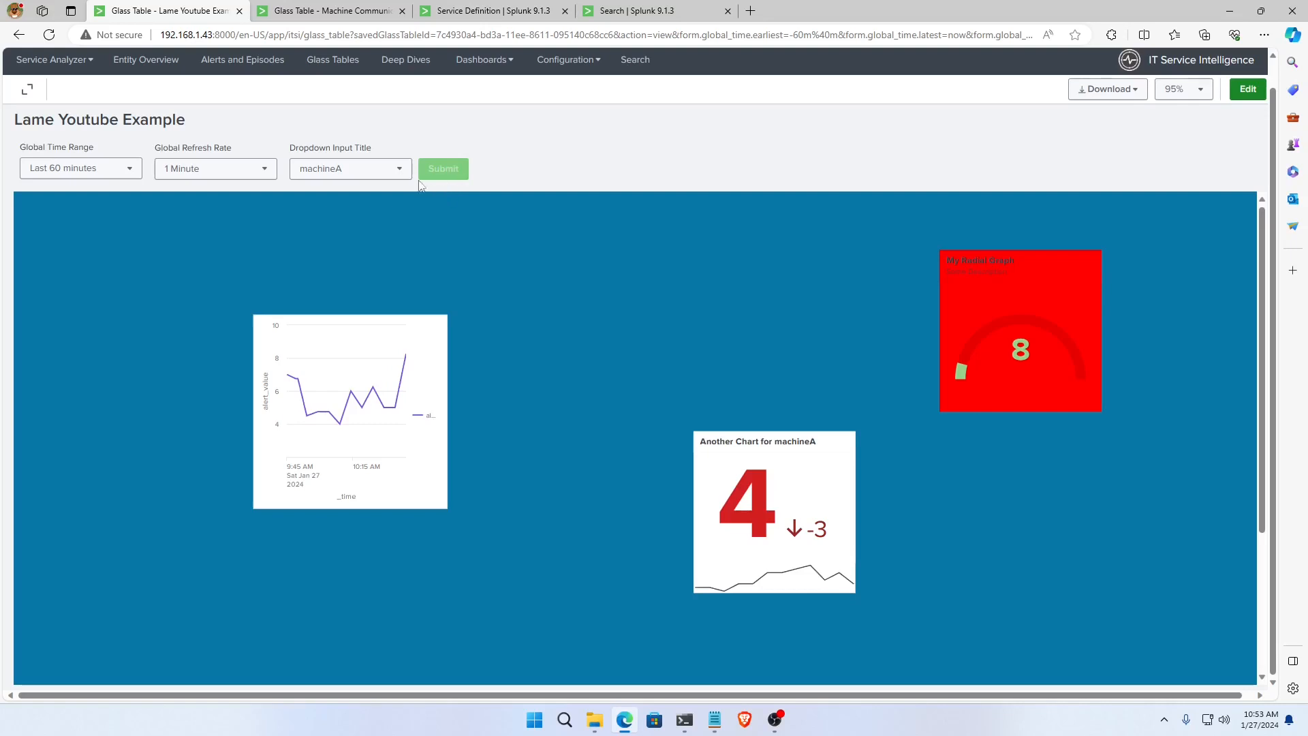
Test the token-driven title by submitting machineD from the dropdown, followed by All.
click(399, 172)
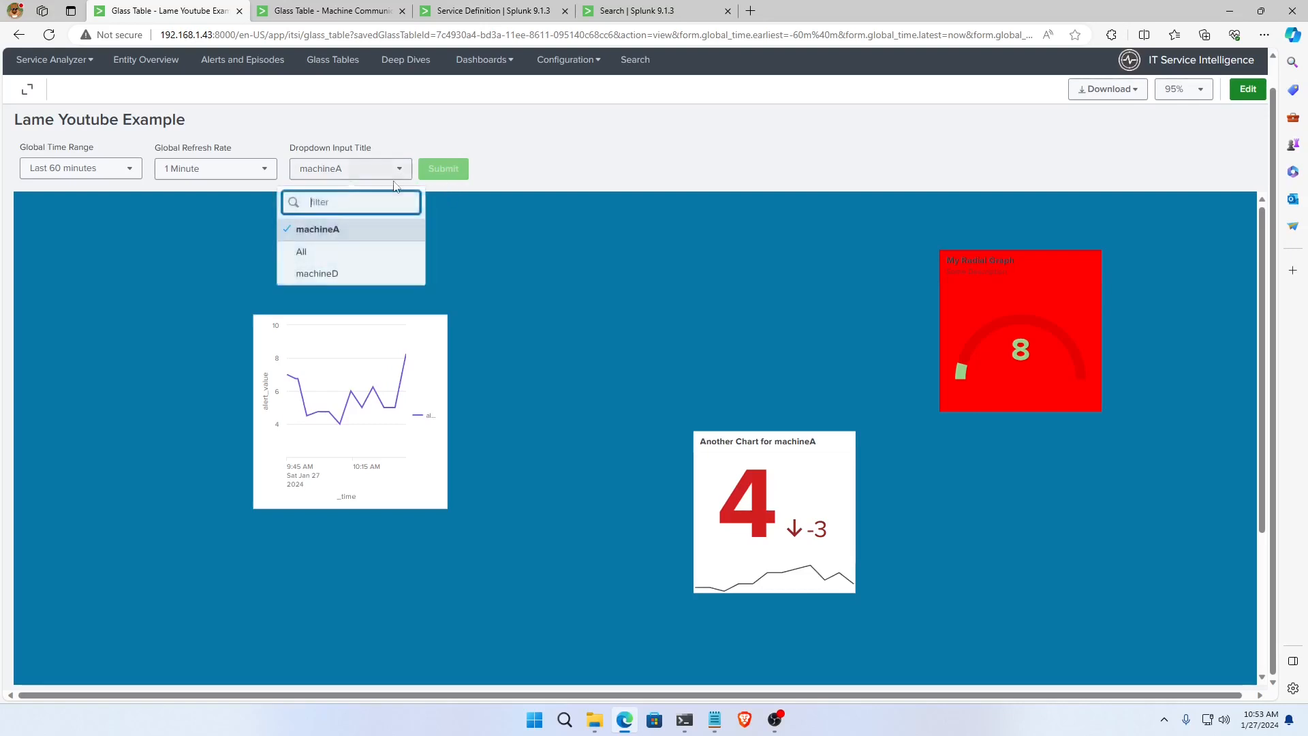
click(339, 275)
click(448, 172)
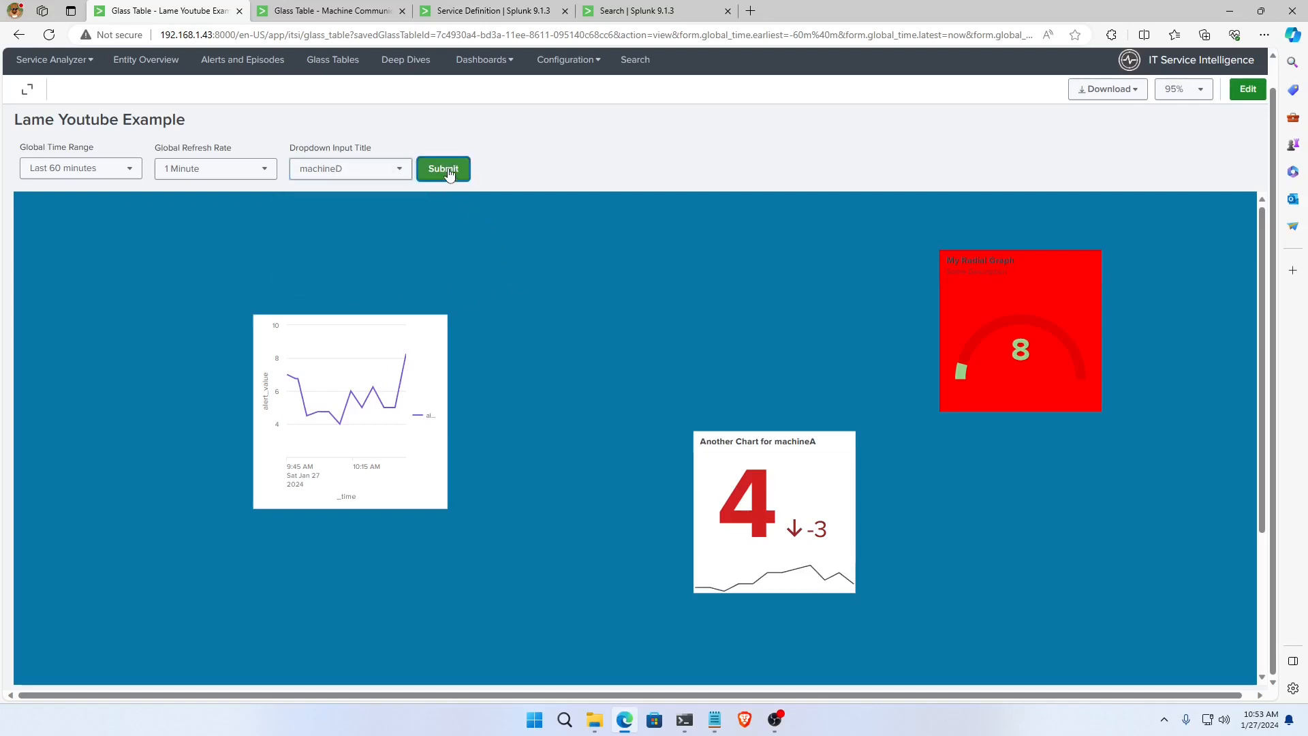
click(345, 172)
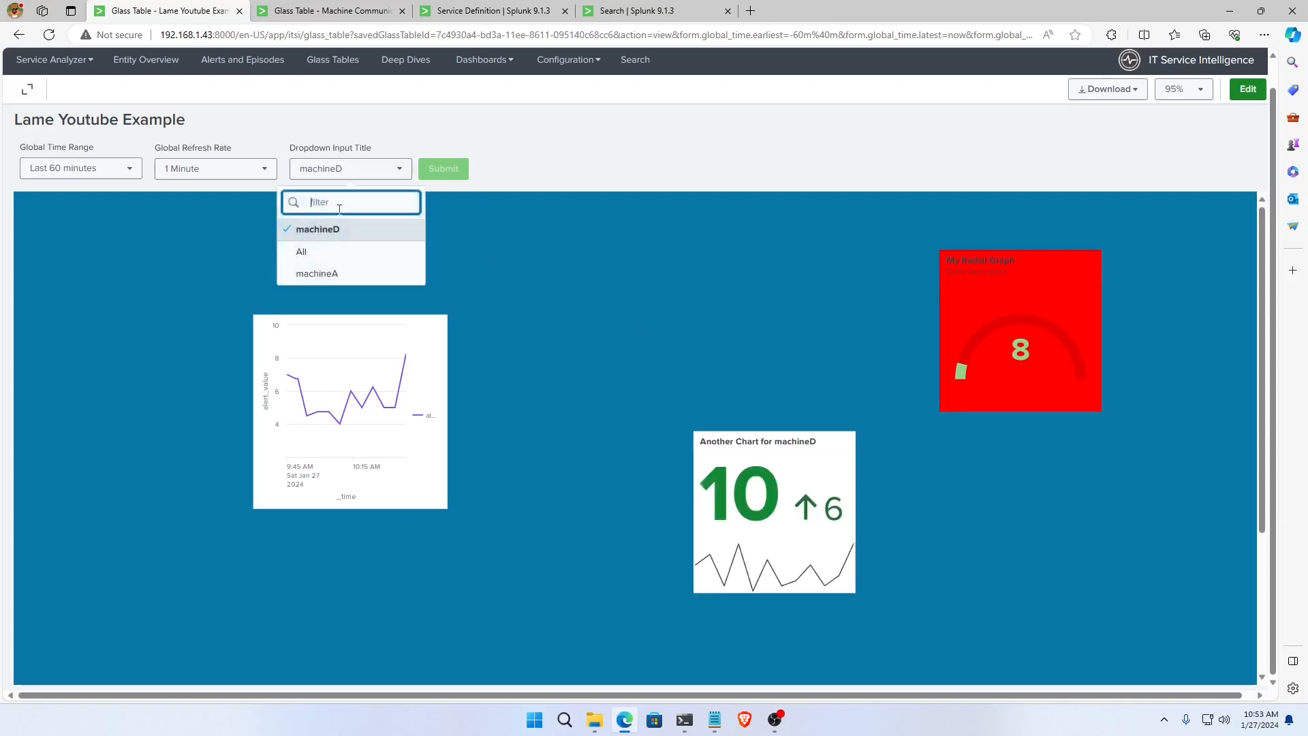
click(301, 251)
click(443, 169)
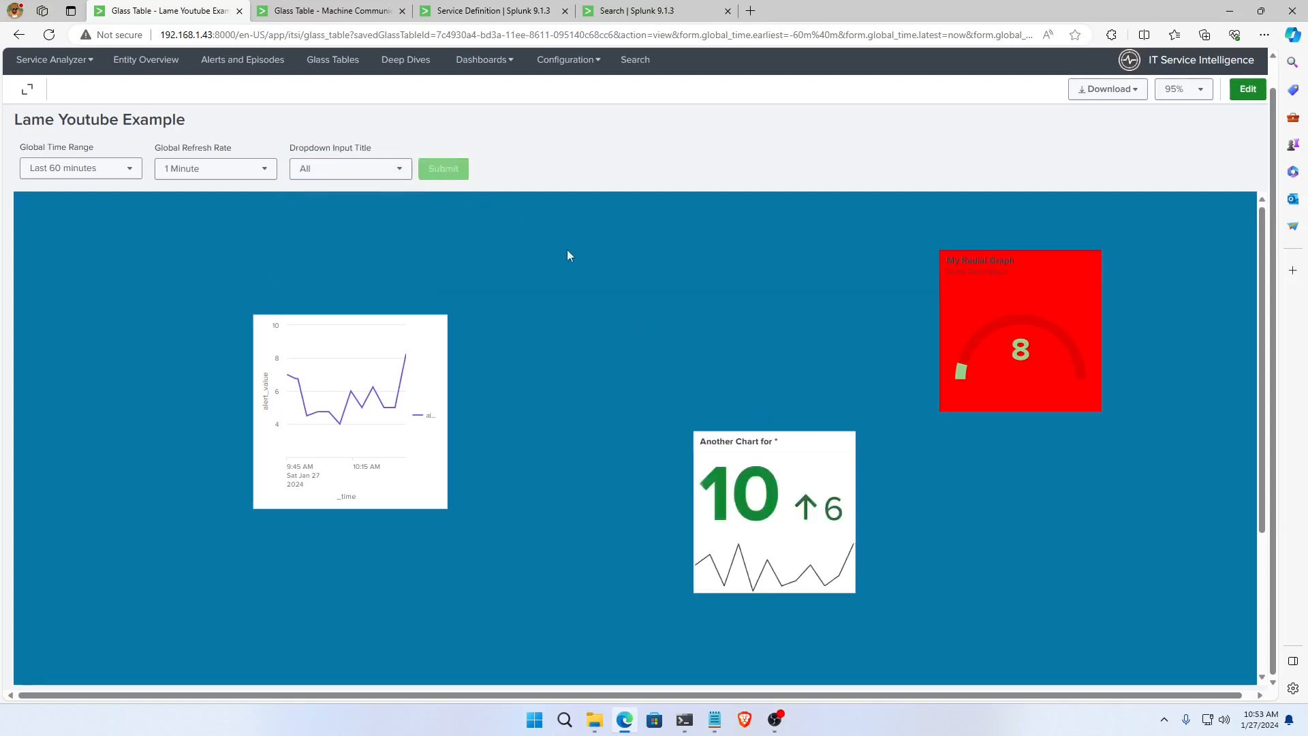
Return to editing, turn off the canvas's submit button option and save the glass table.
click(1247, 89)
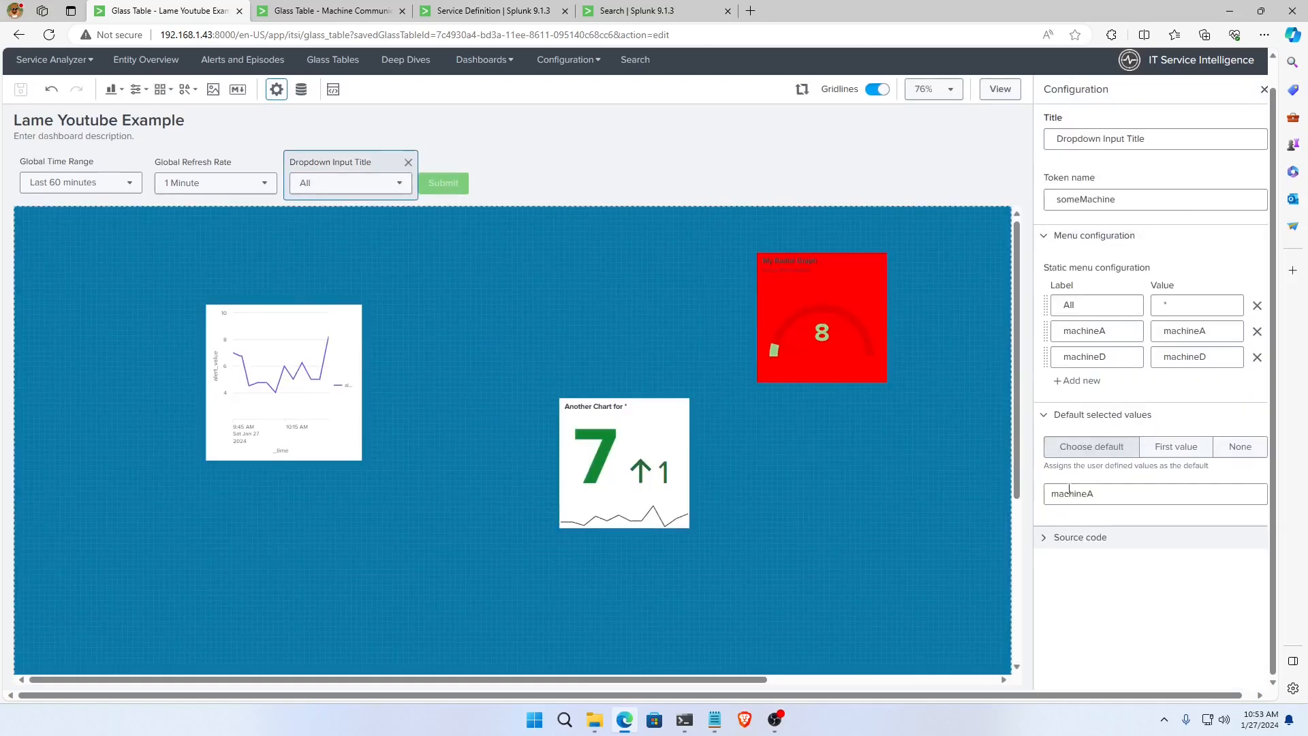
click(808, 247)
click(1056, 518)
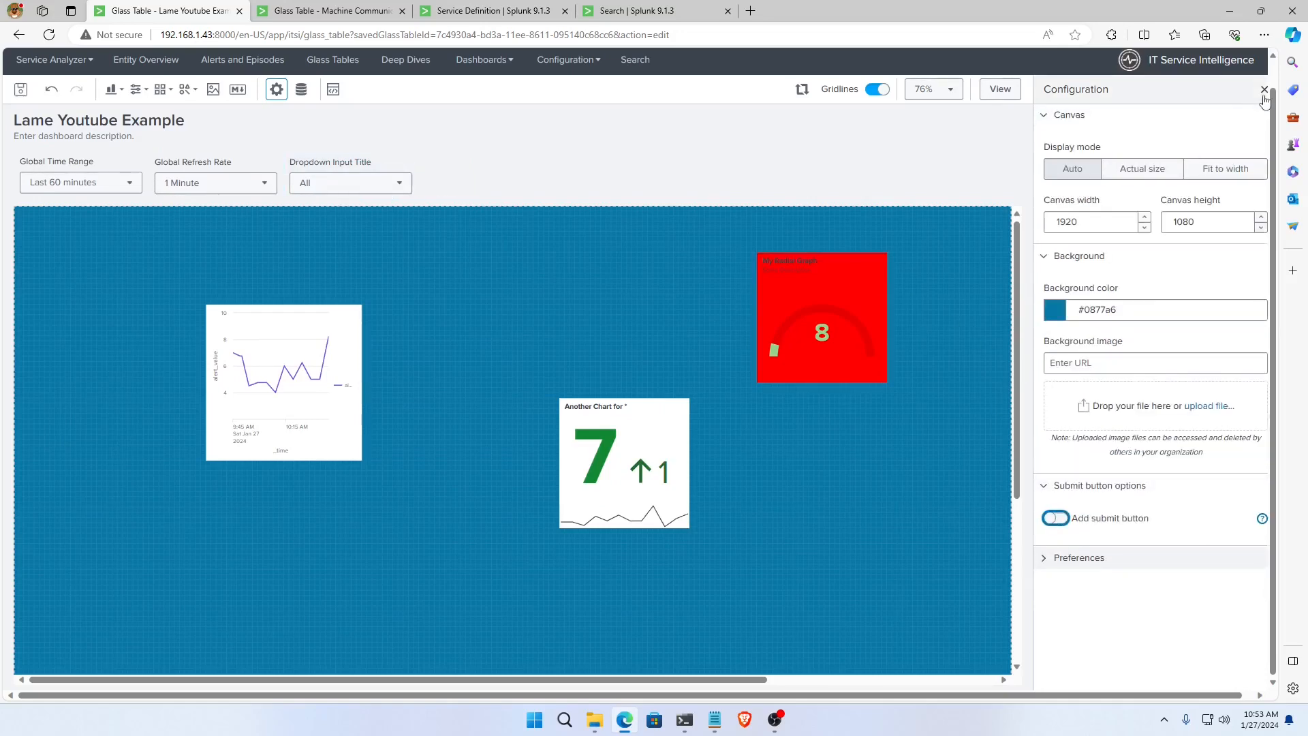
click(1264, 90)
click(21, 89)
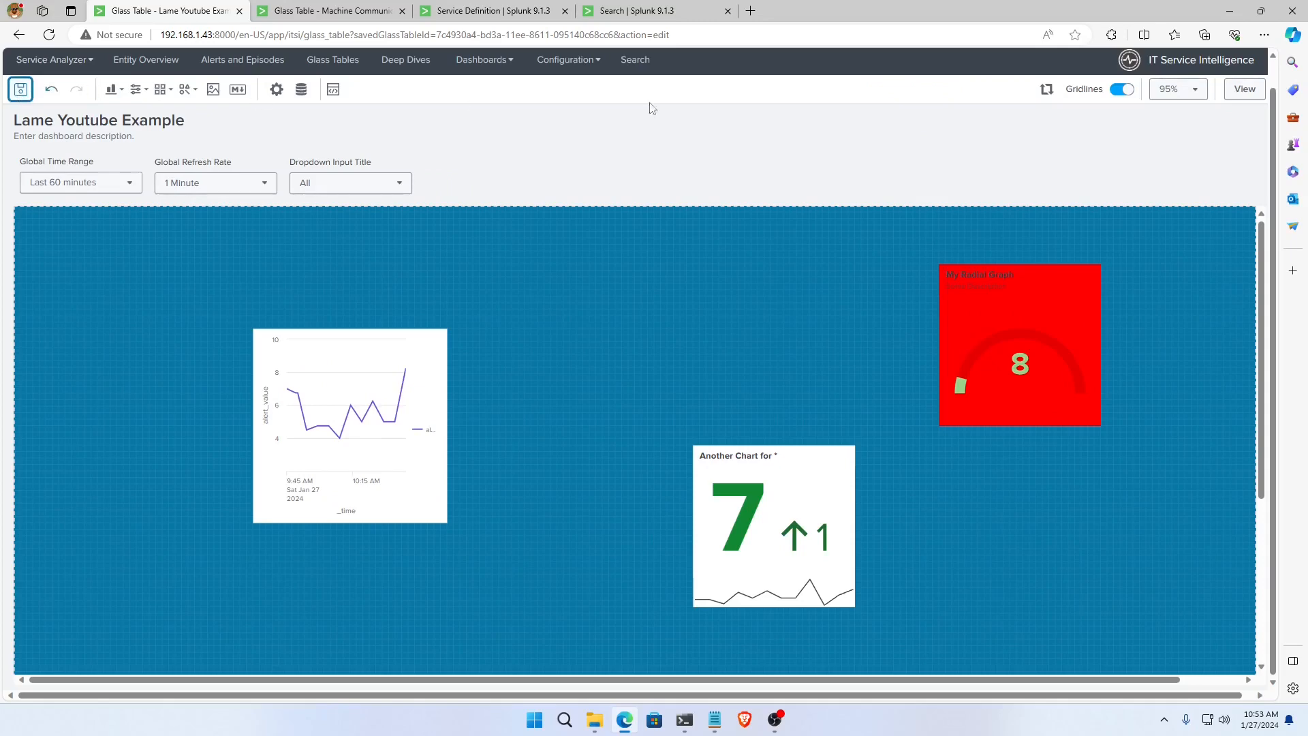
In view mode, test the dropdown without a submit button by choosing machineA and then machineD.
click(1257, 95)
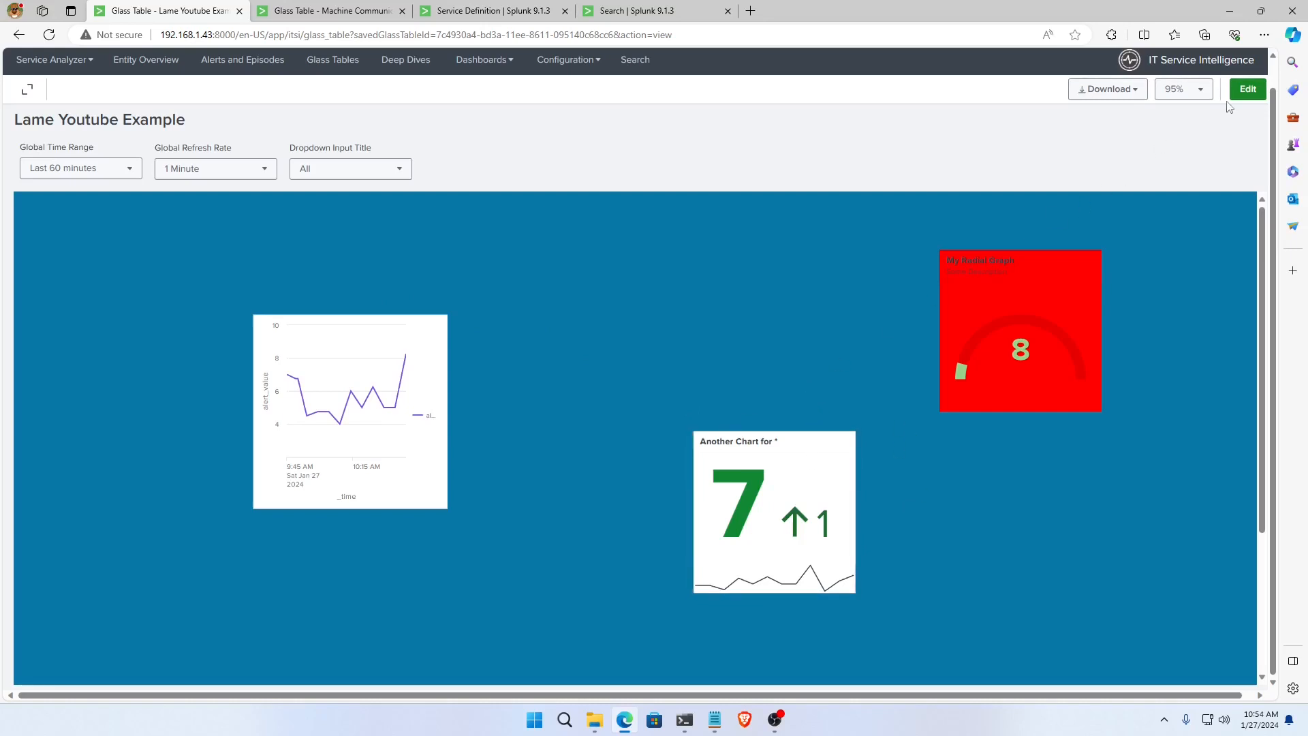
mouse_move(809, 452)
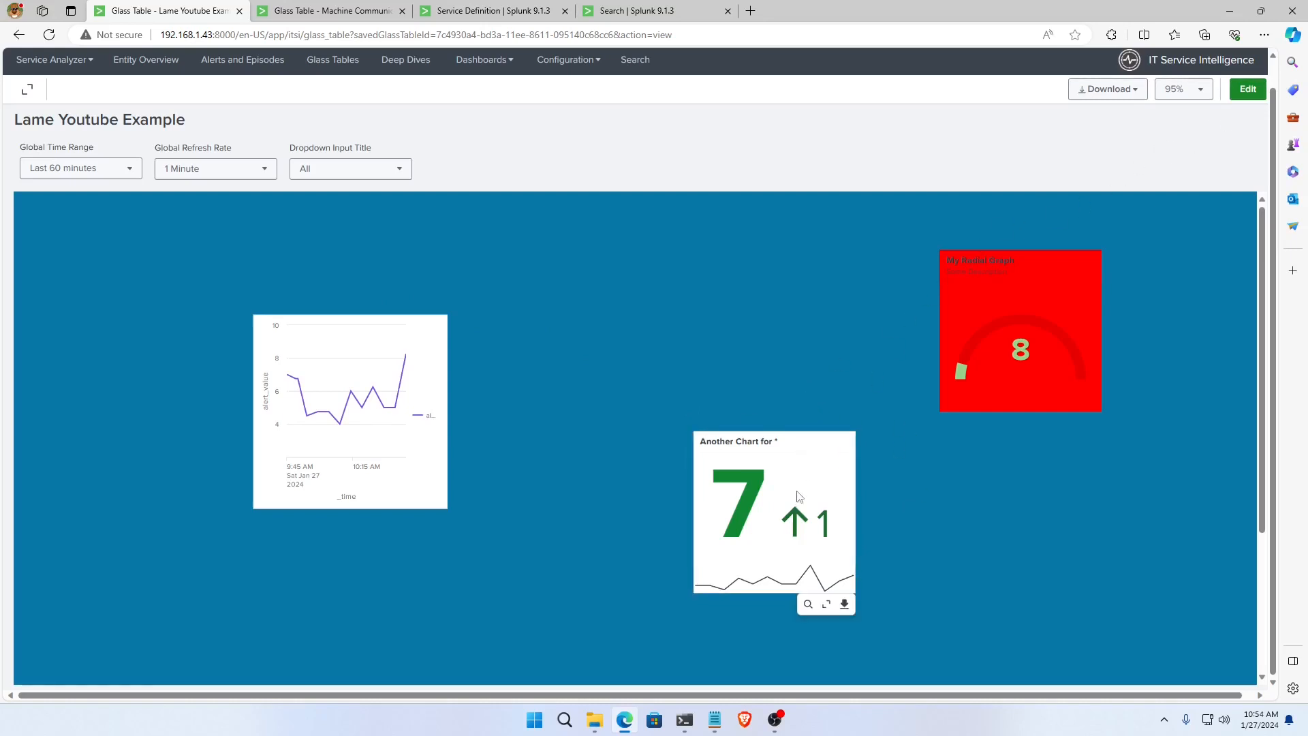
click(327, 171)
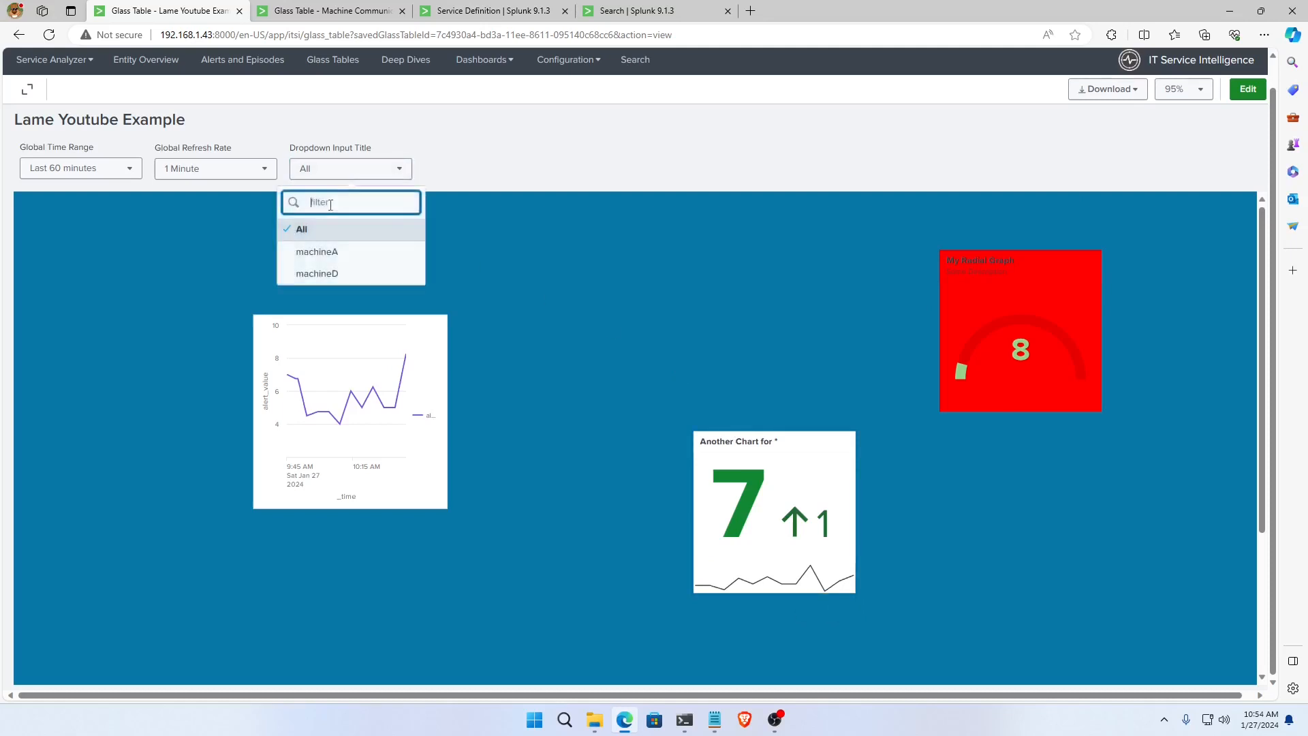
click(321, 252)
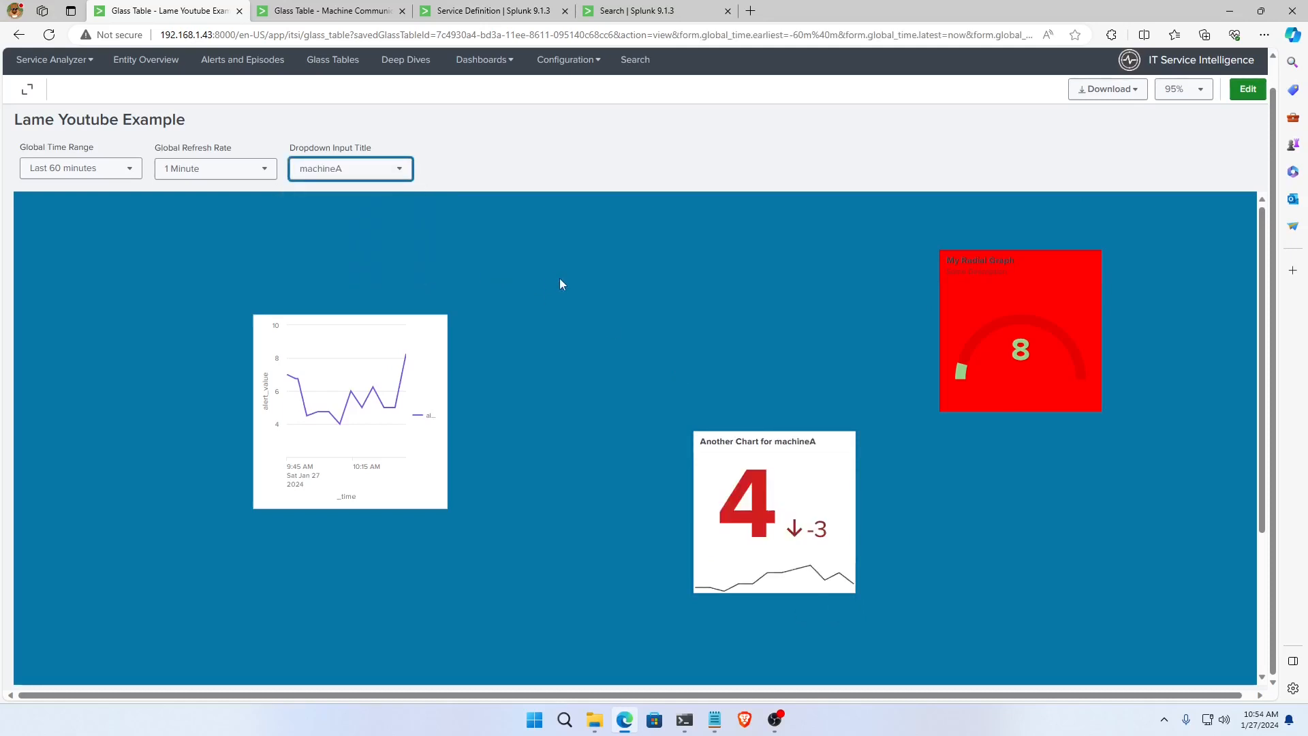
click(379, 172)
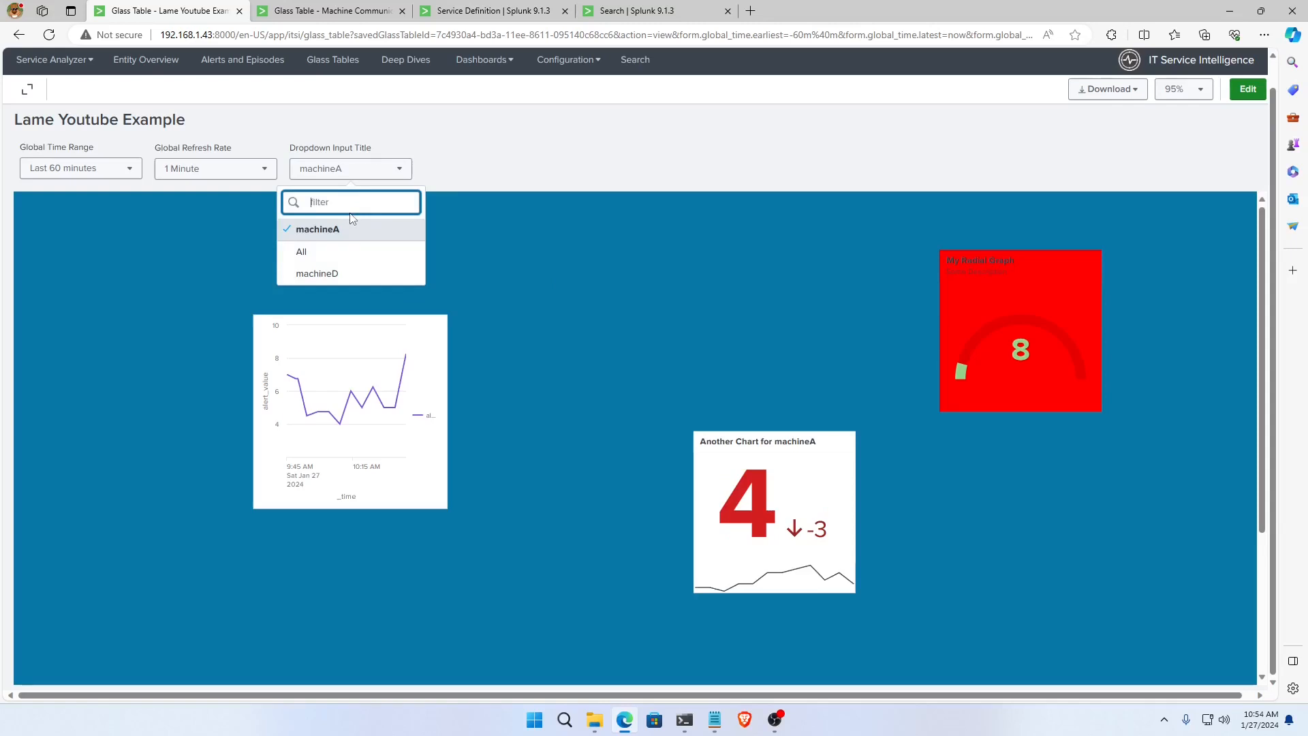
click(345, 275)
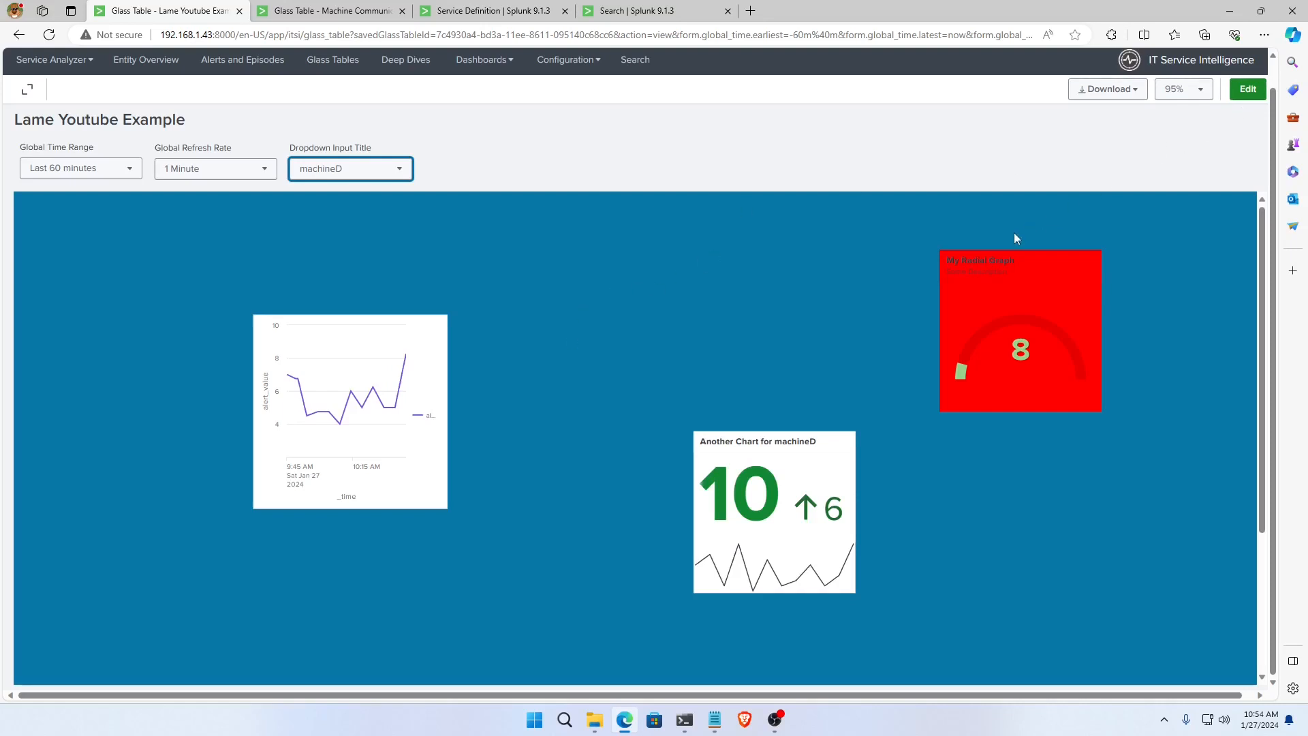
mouse_move(809, 461)
Return to editing and upload HelpingYouMove.png as the canvas background image.
click(1257, 93)
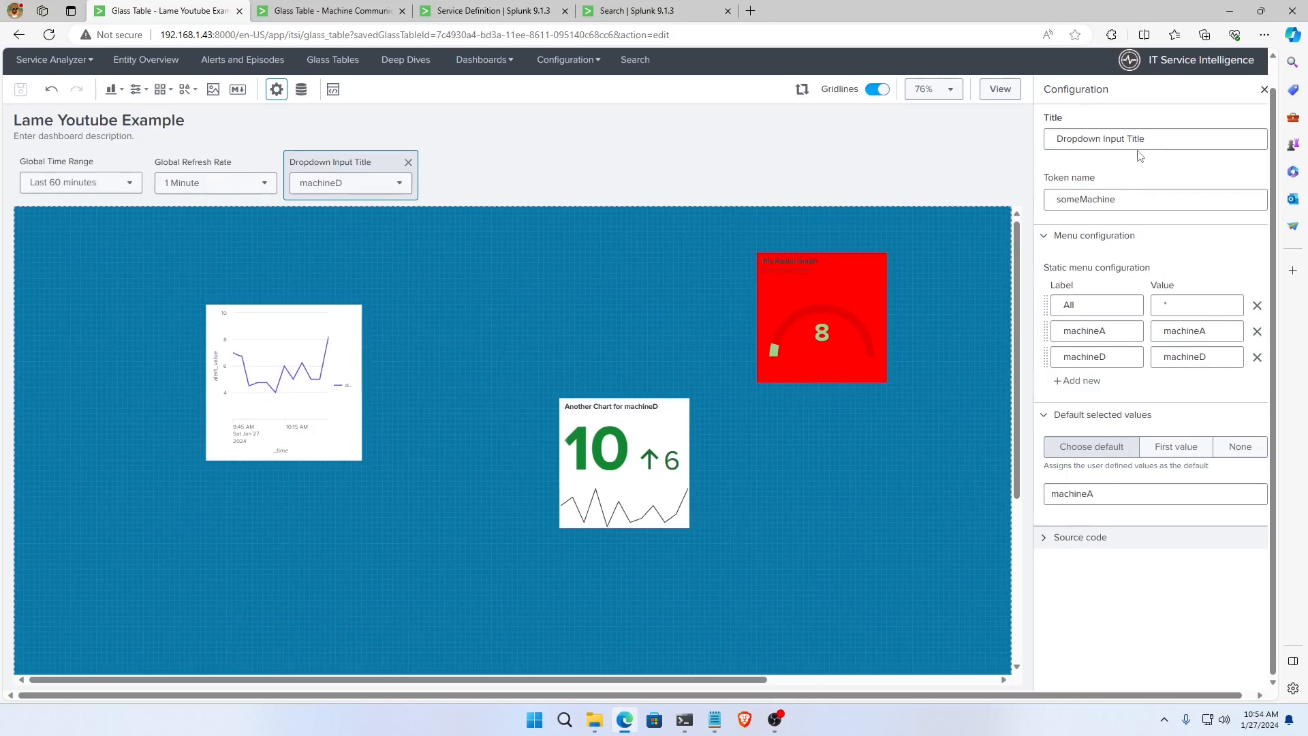
click(651, 242)
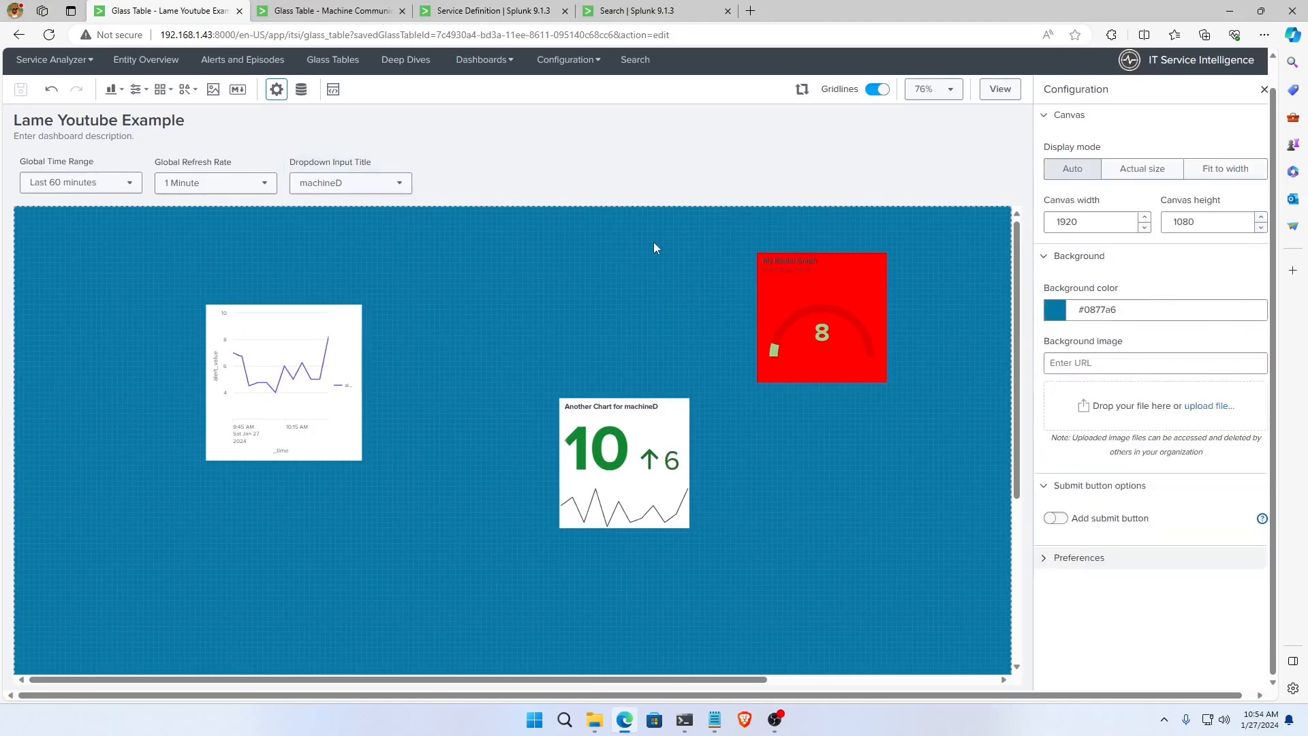
click(1215, 407)
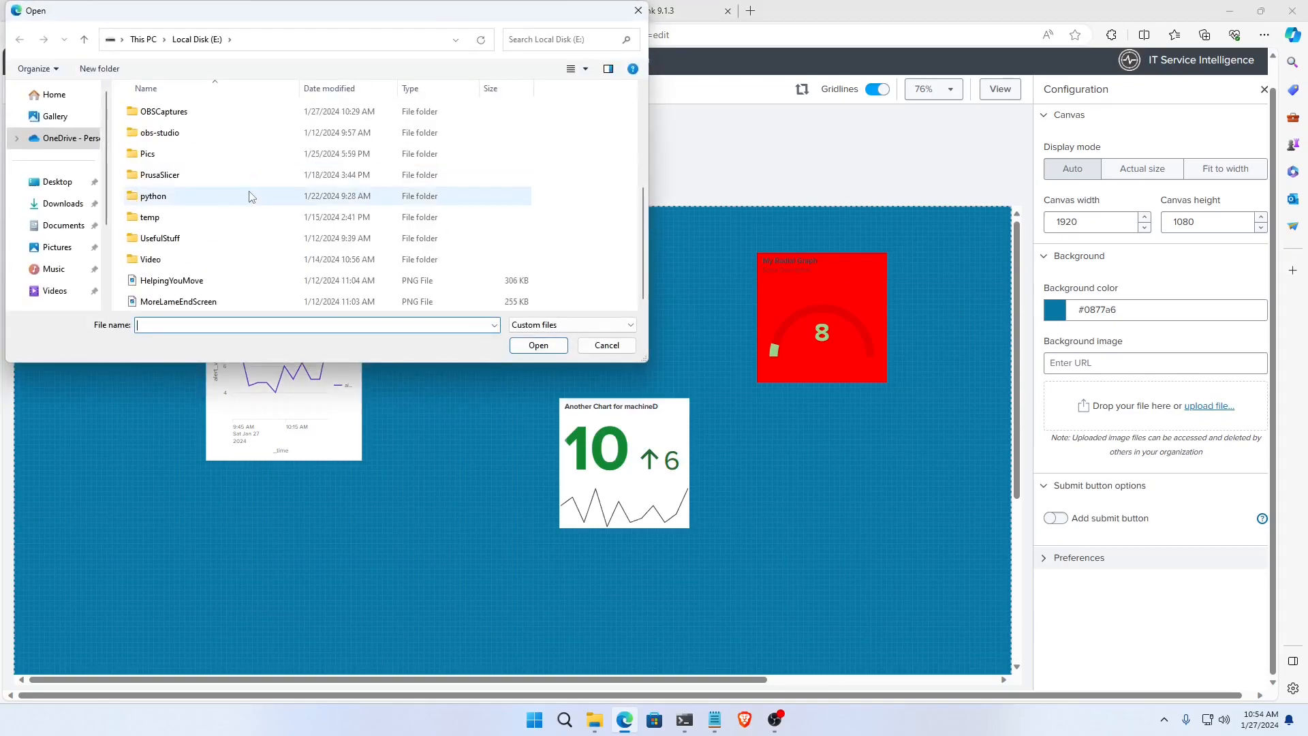
click(167, 285)
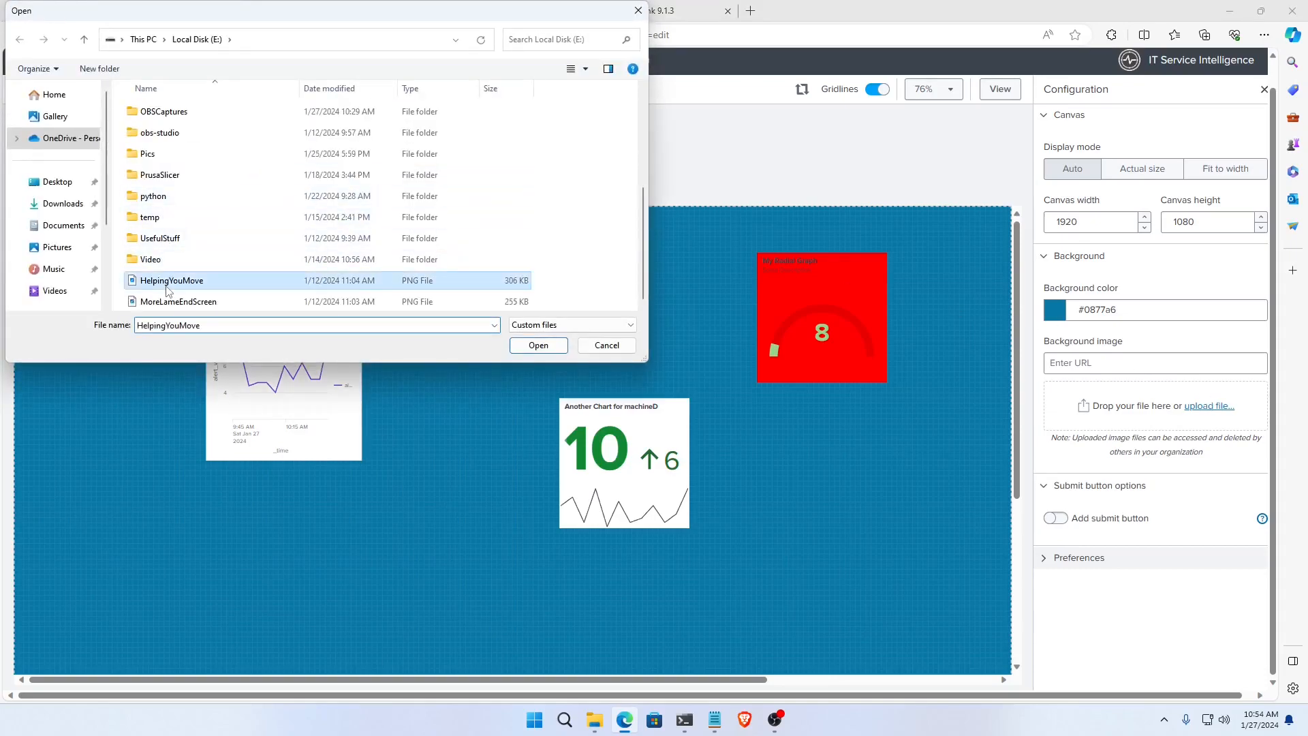
double_click(167, 287)
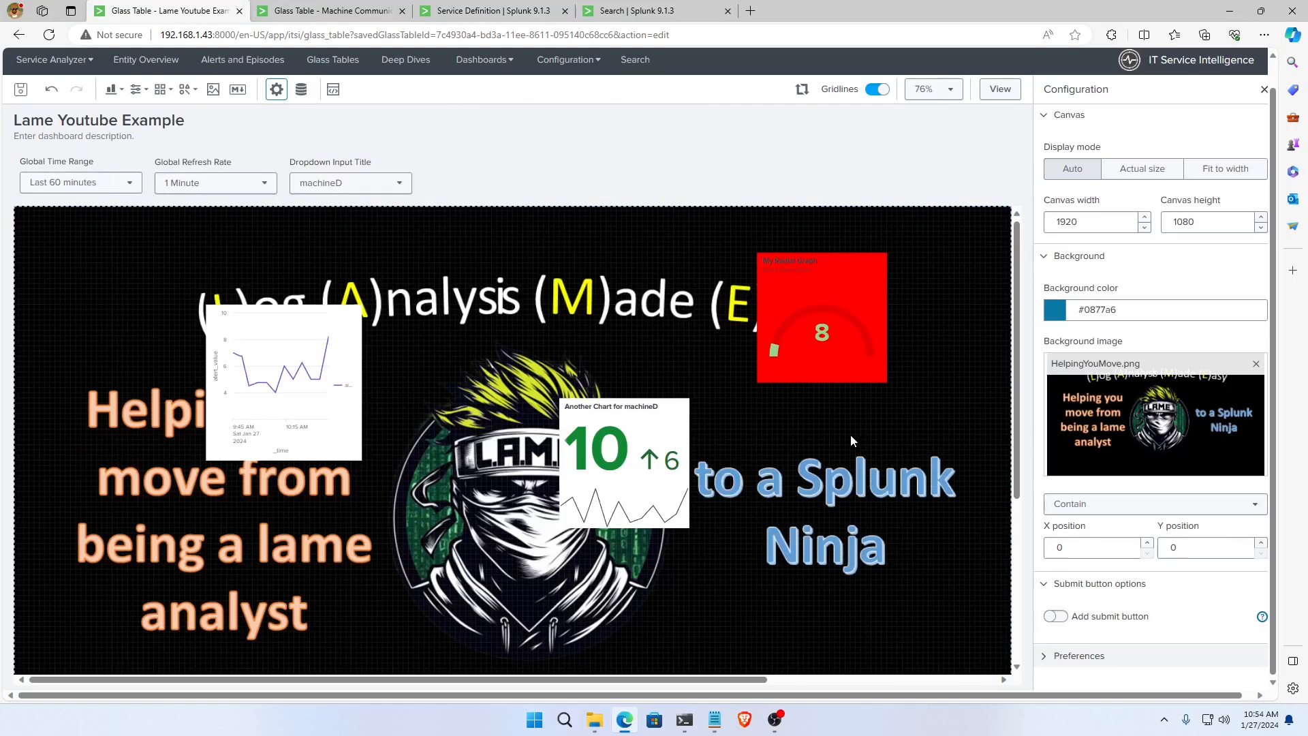
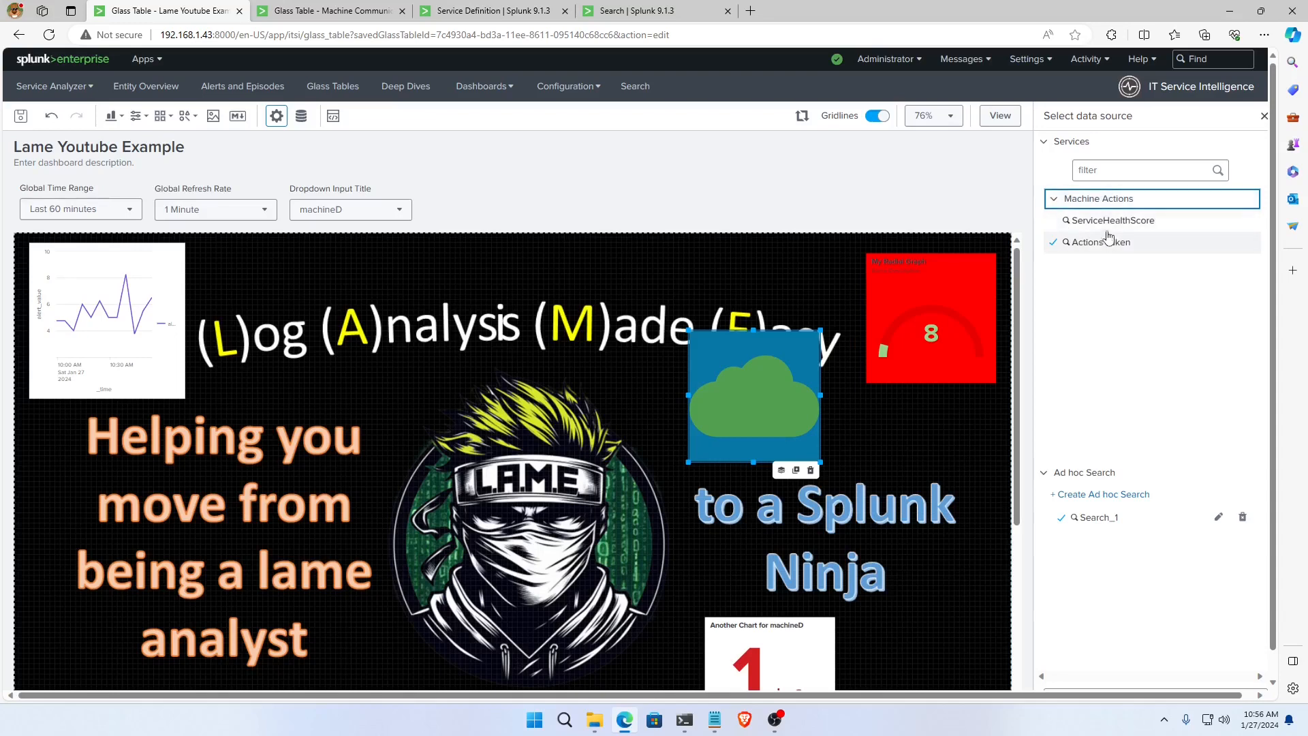
Link the cloud icon to the Actions Taken KPI of Machine Actions and move it over the "Made" heading text.
click(1111, 242)
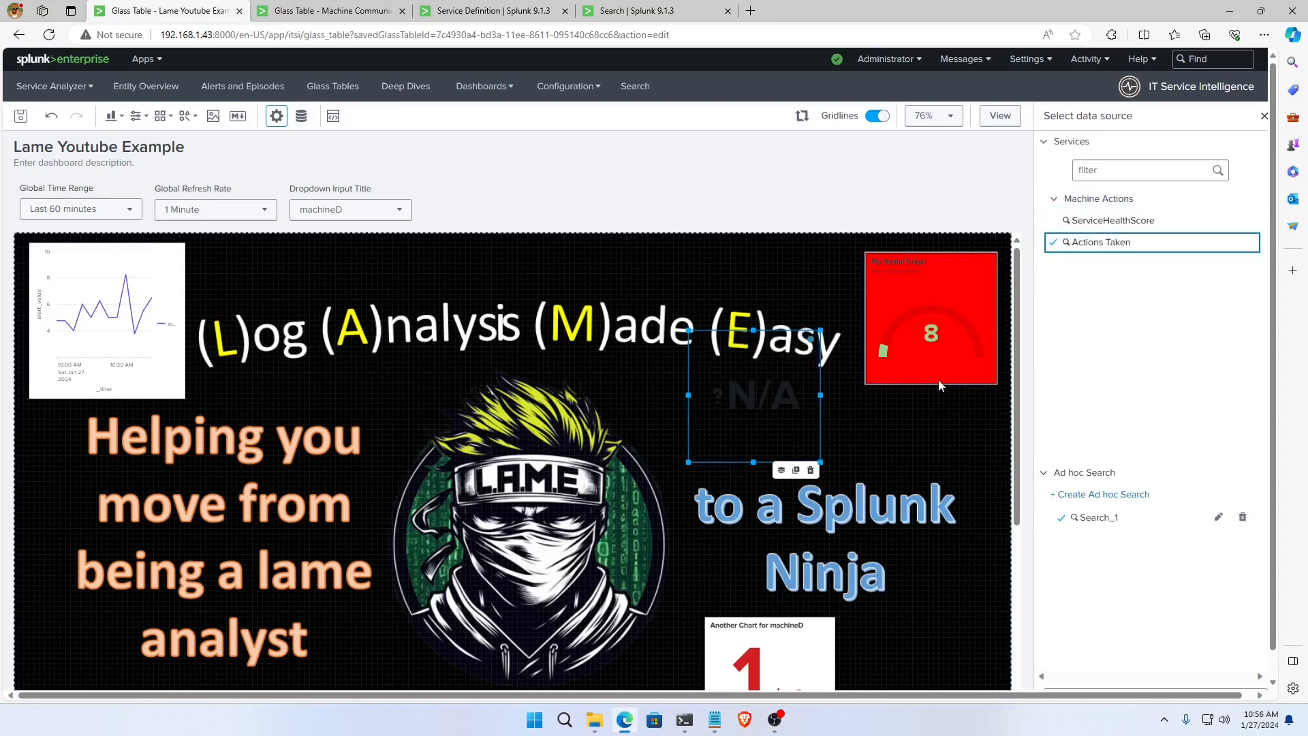
drag(741, 355, 633, 323)
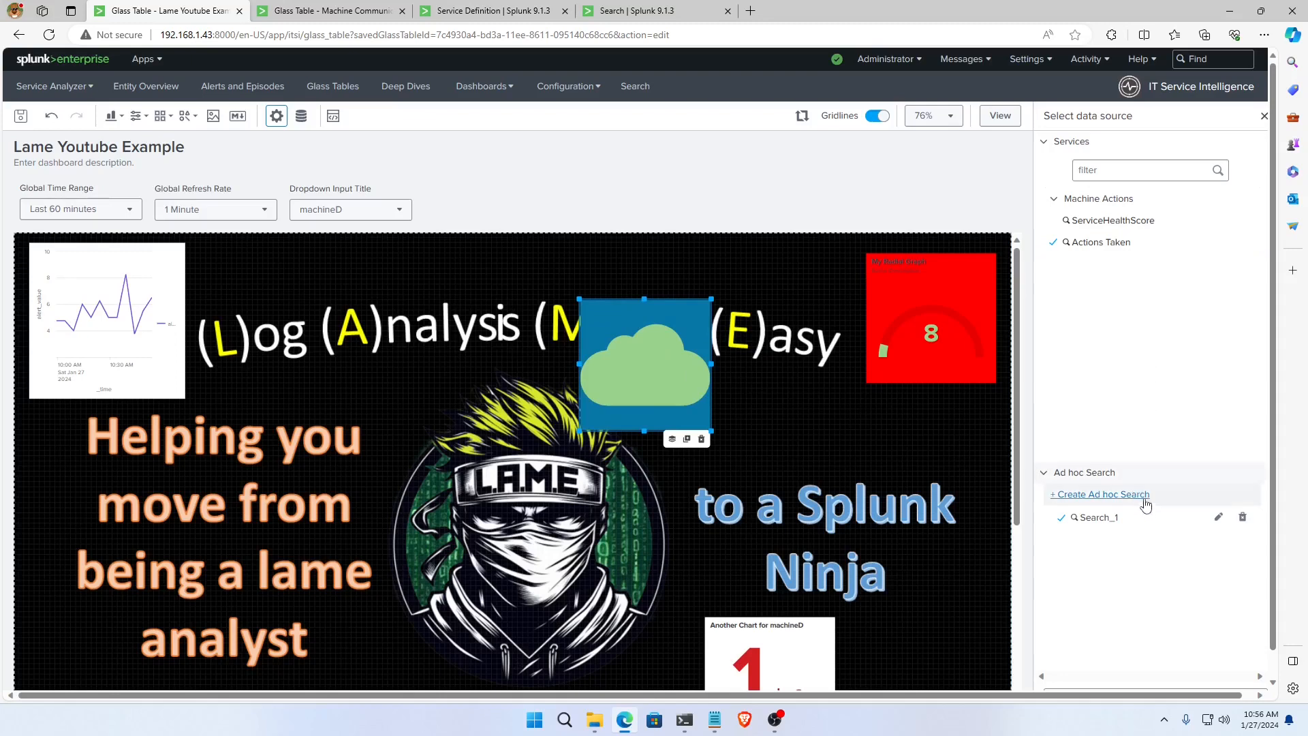
scroll(1204, 571, down, 2)
scroll(1181, 481, up, 2)
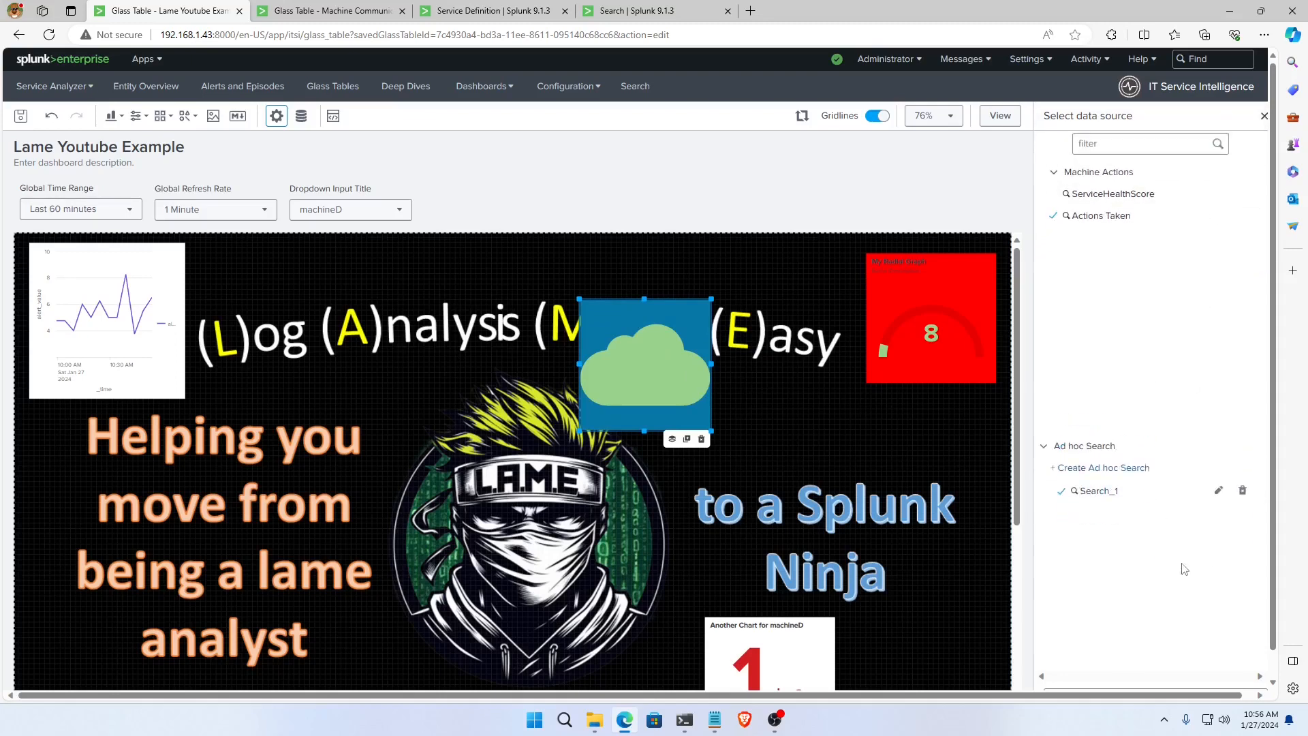
scroll(1179, 585, down, 3)
scroll(1142, 505, up, 3)
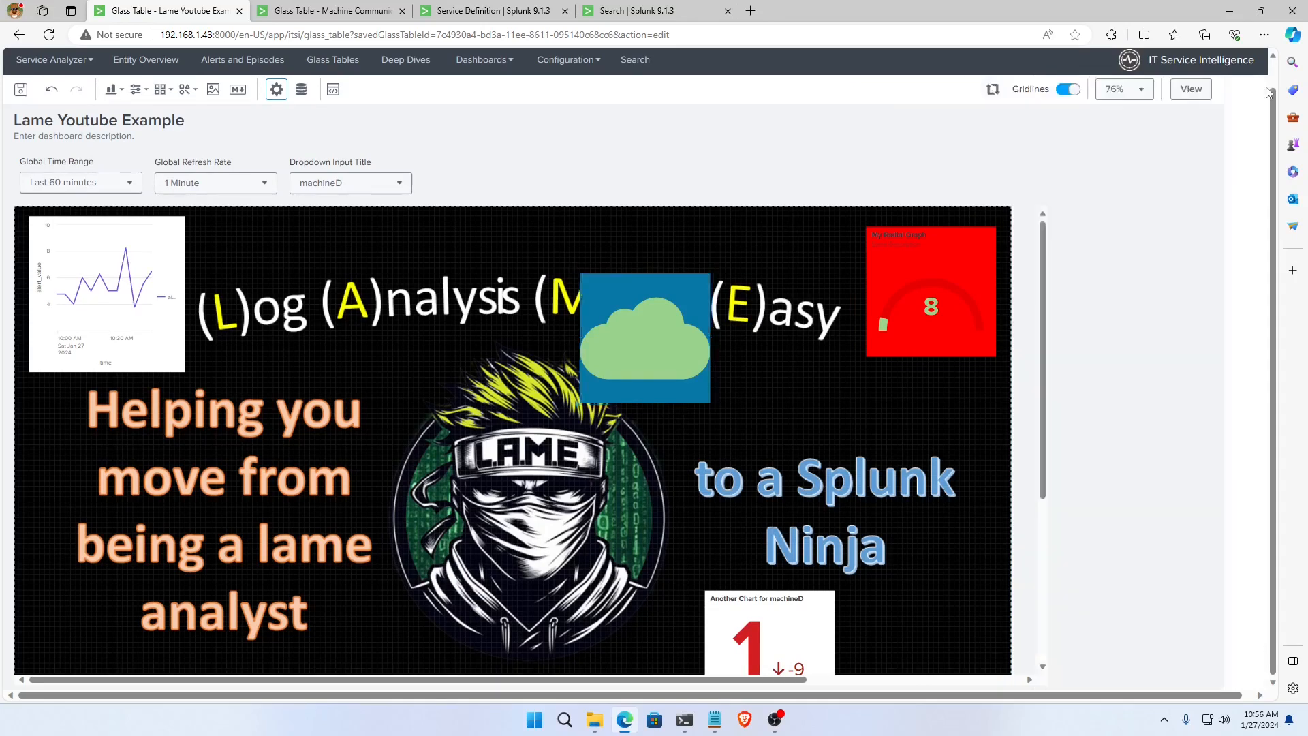
click(1266, 92)
Move the cloud icon over the "to a Splunk" text and set its data value to indexed_itsi_kpi_id (string).
drag(809, 379, 785, 431)
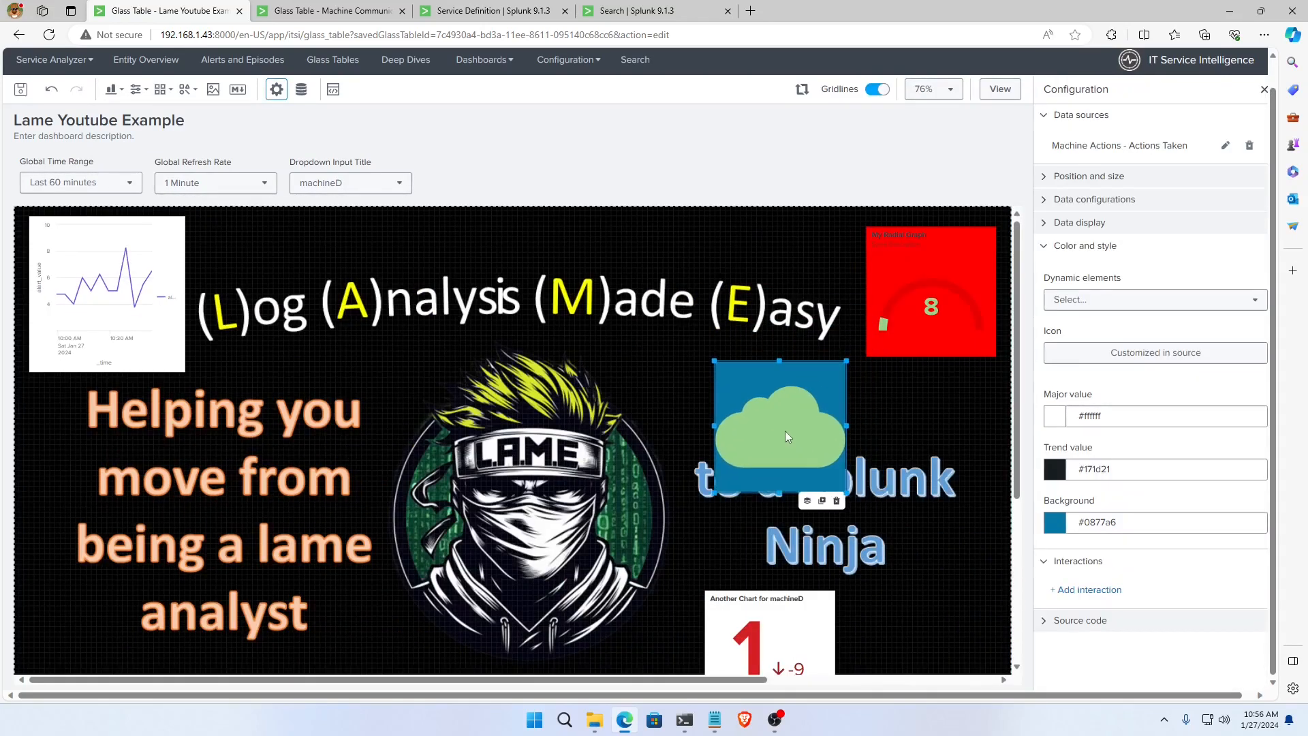
click(1052, 223)
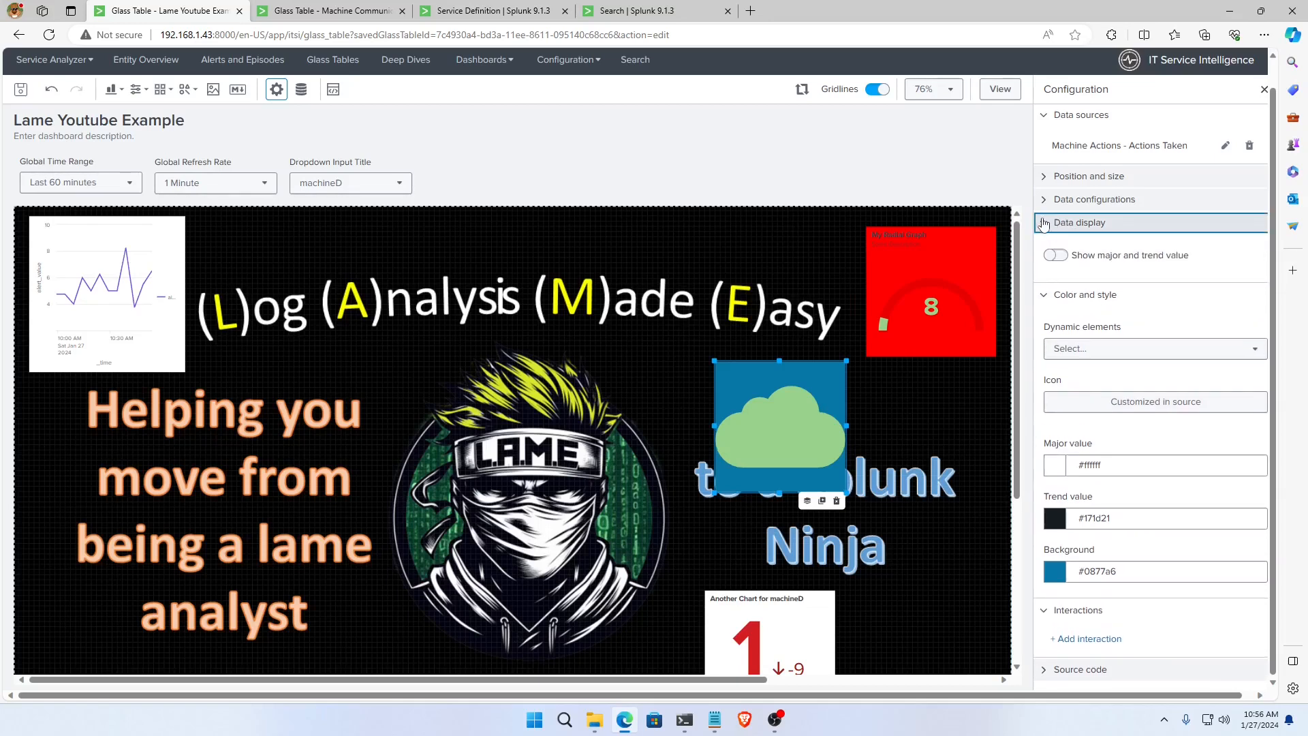
click(1052, 224)
click(1046, 201)
click(1115, 254)
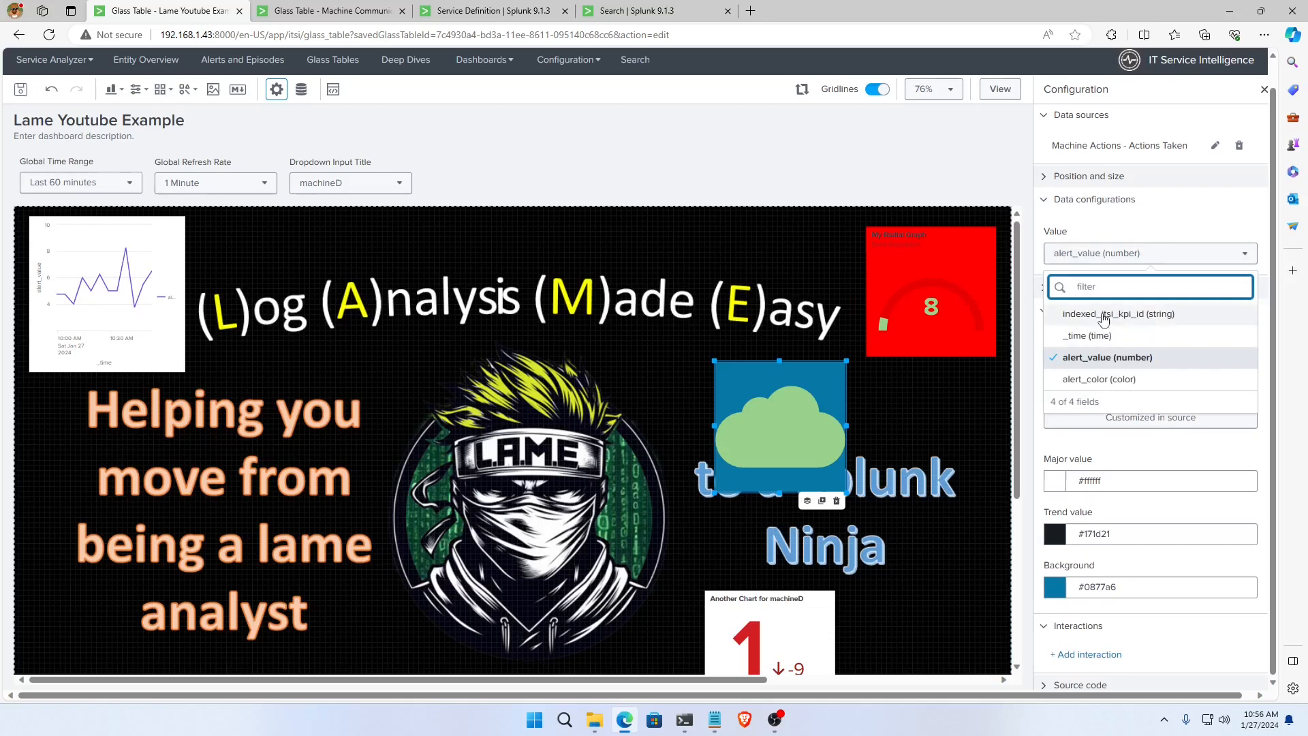
click(1102, 314)
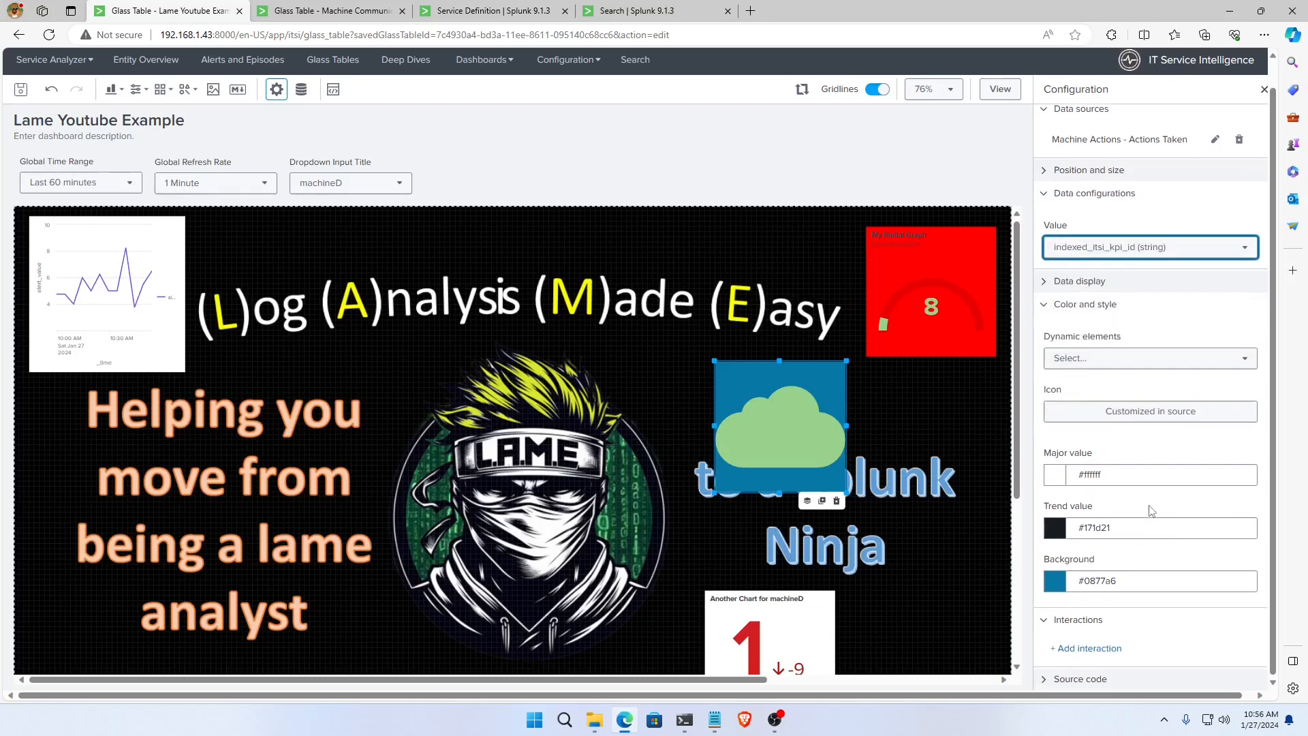
Place the cloud icon between the "Easy" and "to a Splunk" texts and remove its Machine Actions - Actions Taken data source.
drag(799, 424, 766, 389)
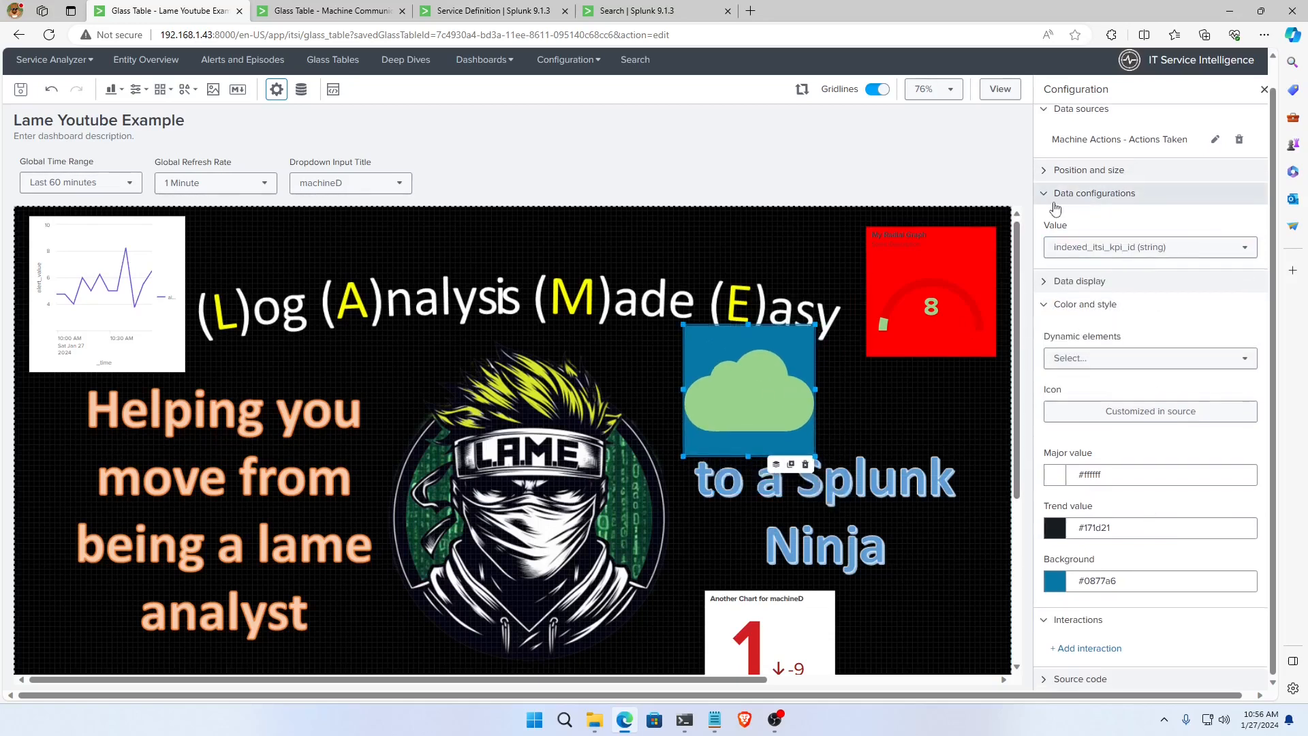
click(1117, 192)
click(1251, 147)
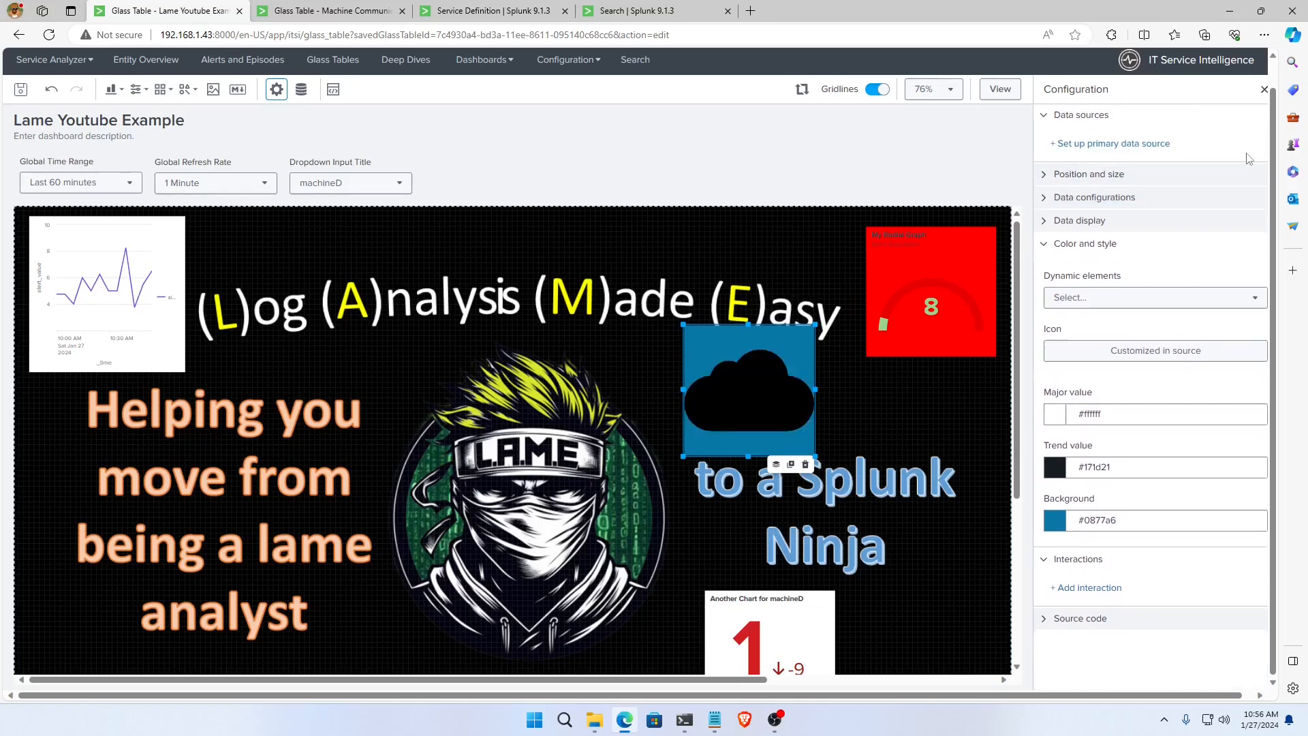
click(1058, 144)
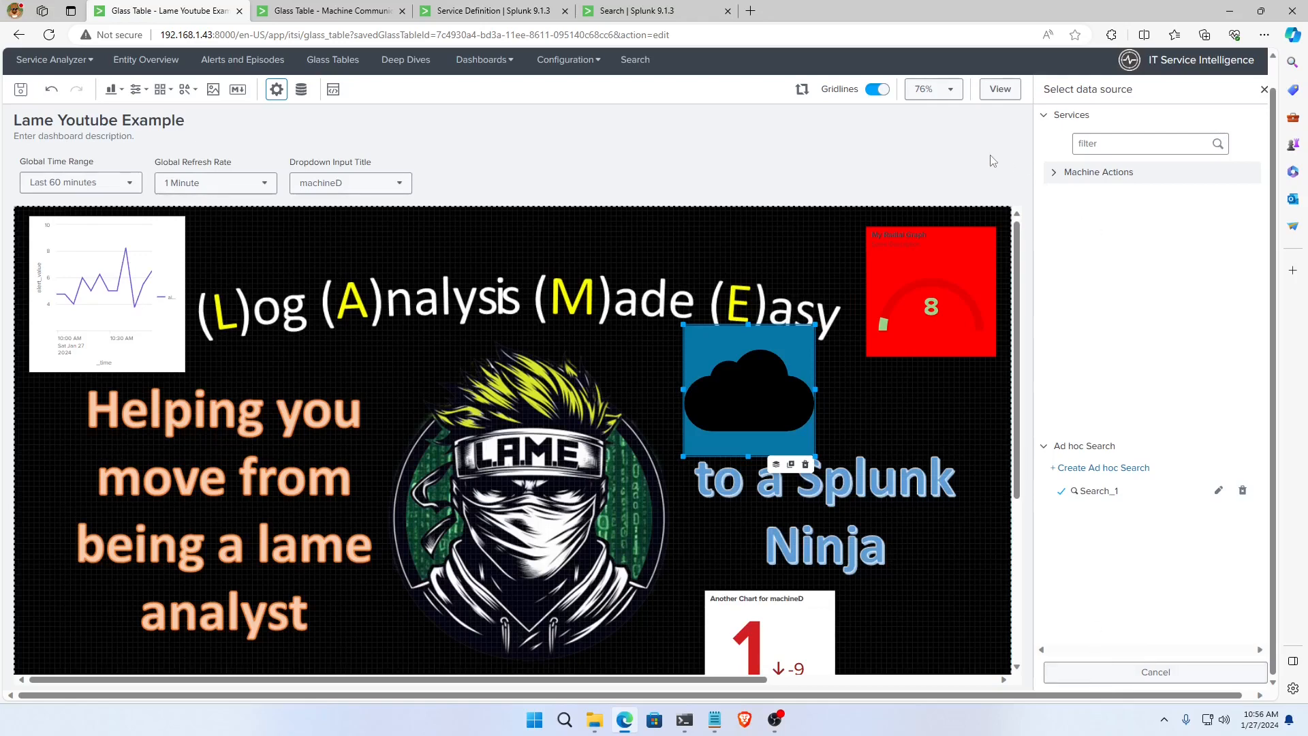
click(1265, 89)
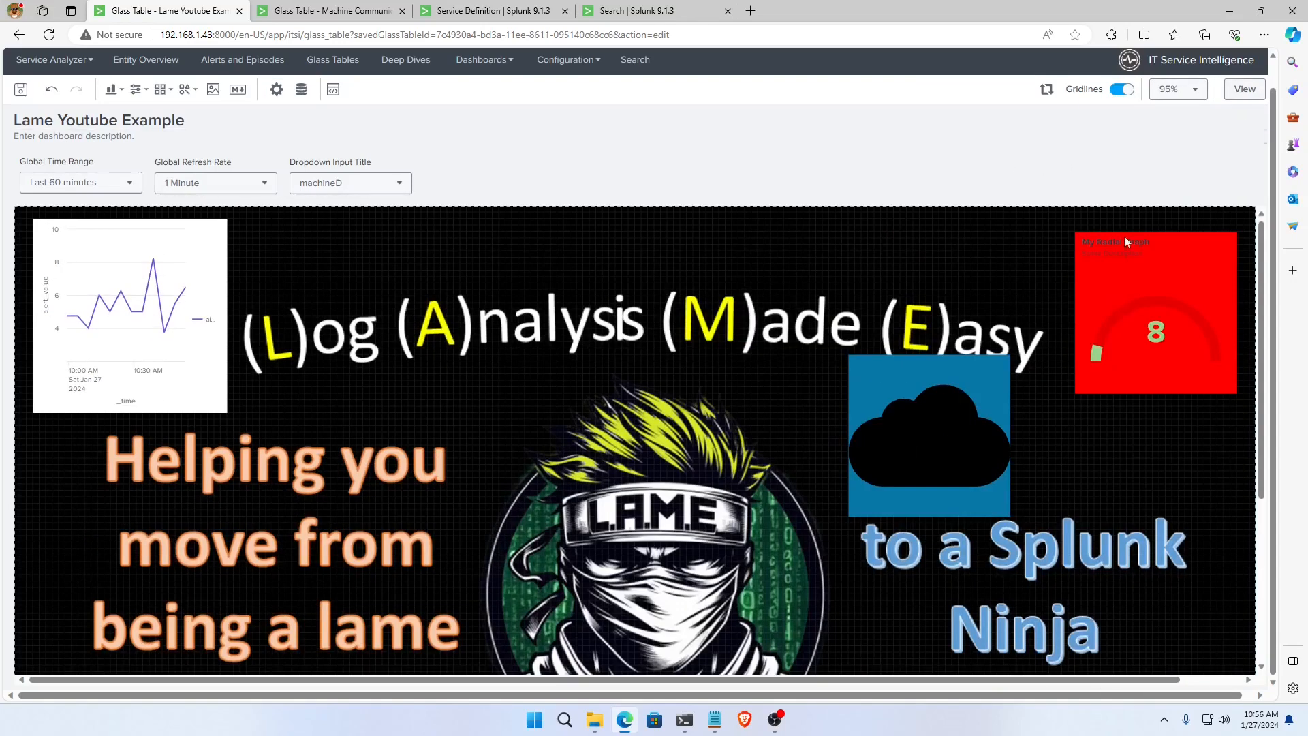
Browse the built-in icons available for the glass table.
click(160, 89)
scroll(122, 220, down, 2)
scroll(122, 219, up, 2)
scroll(316, 198, down, 5)
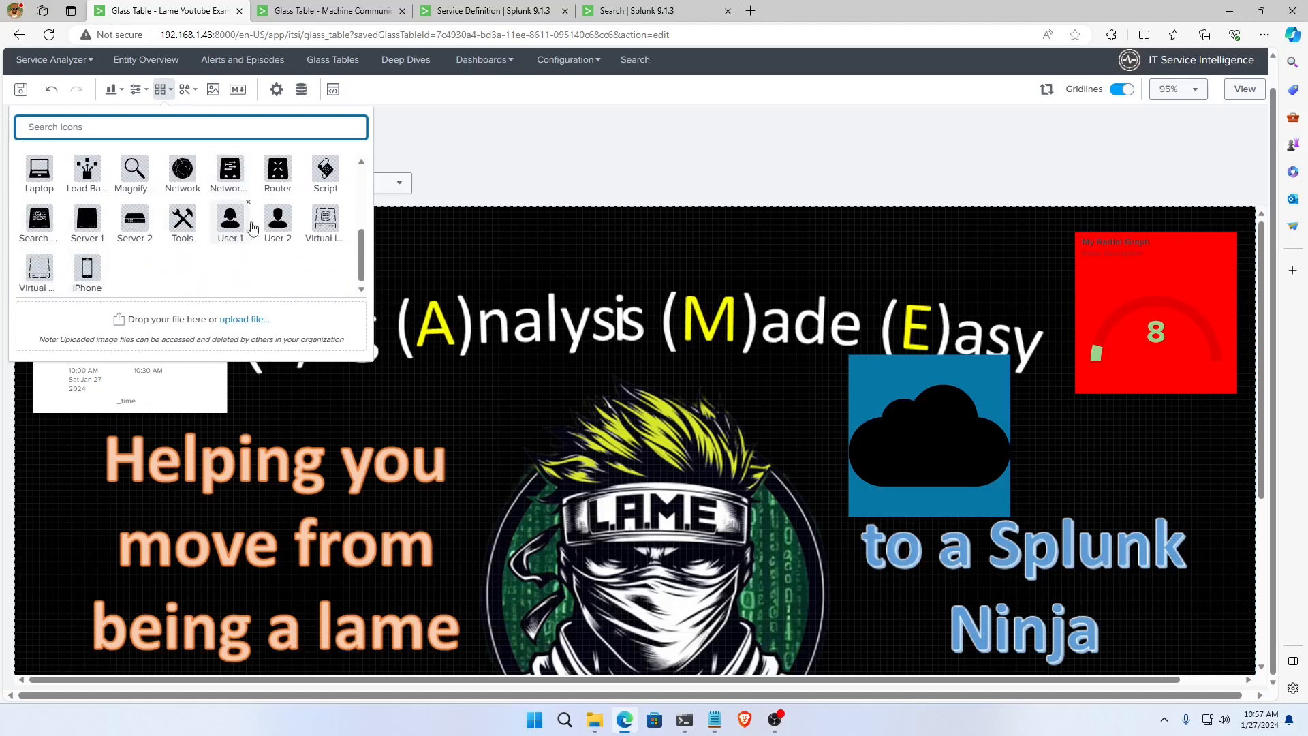
scroll(259, 232, up, 1)
scroll(171, 246, up, 3)
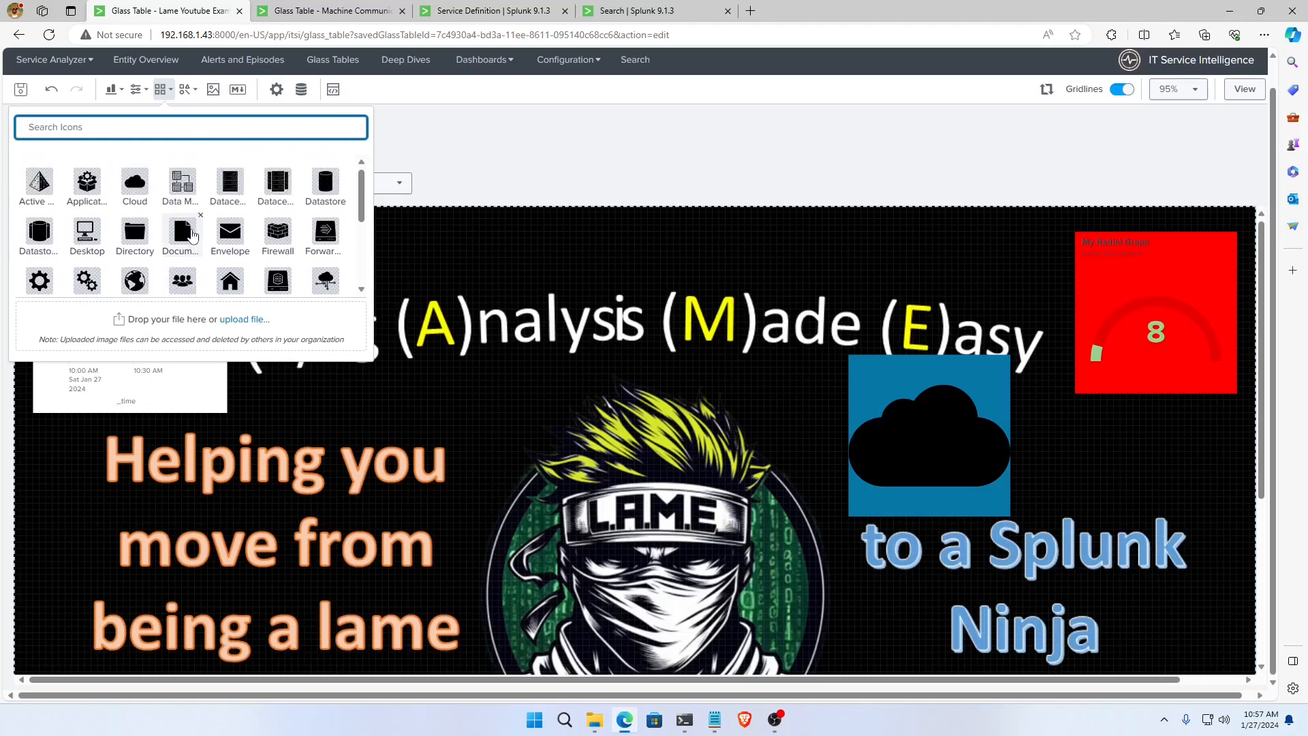
scroll(193, 236, up, 1)
Add an ellipse and stretch it into a wide, flatter shape over the "(L)og (A)nalysis" heading.
click(197, 116)
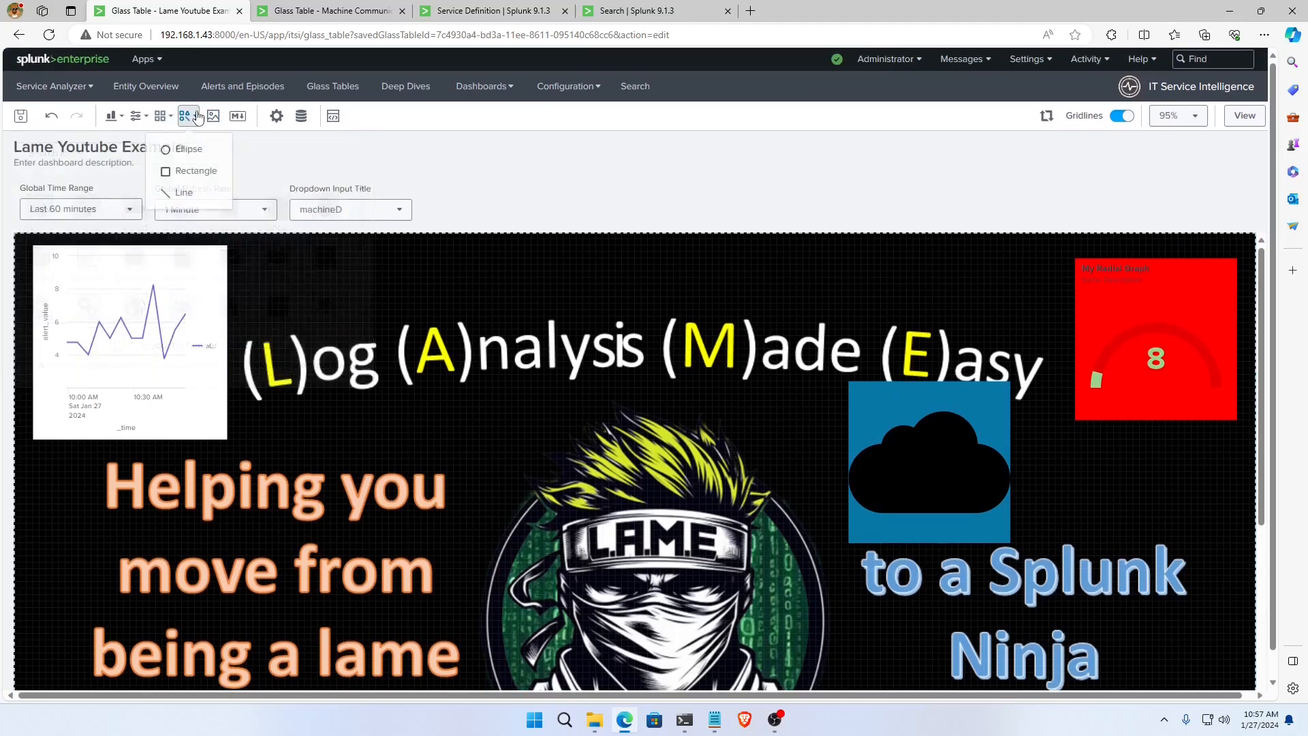
click(194, 149)
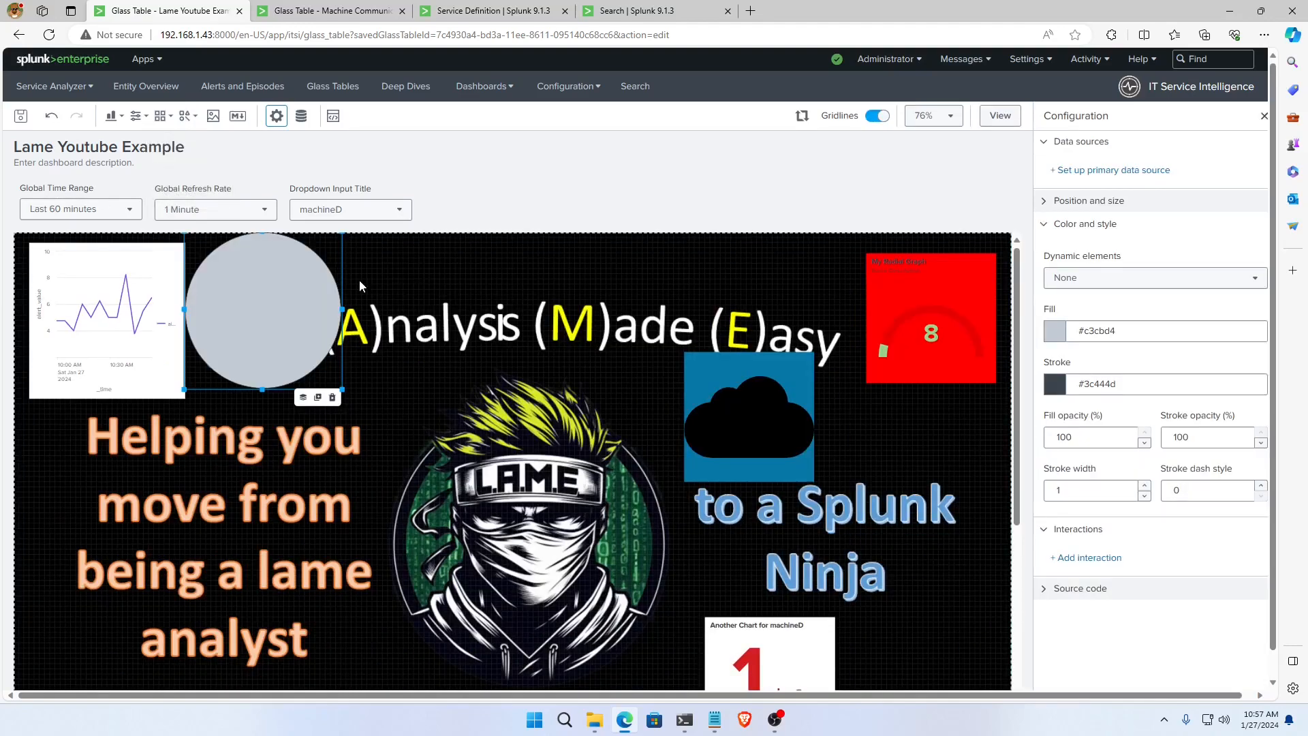
drag(341, 309, 572, 351)
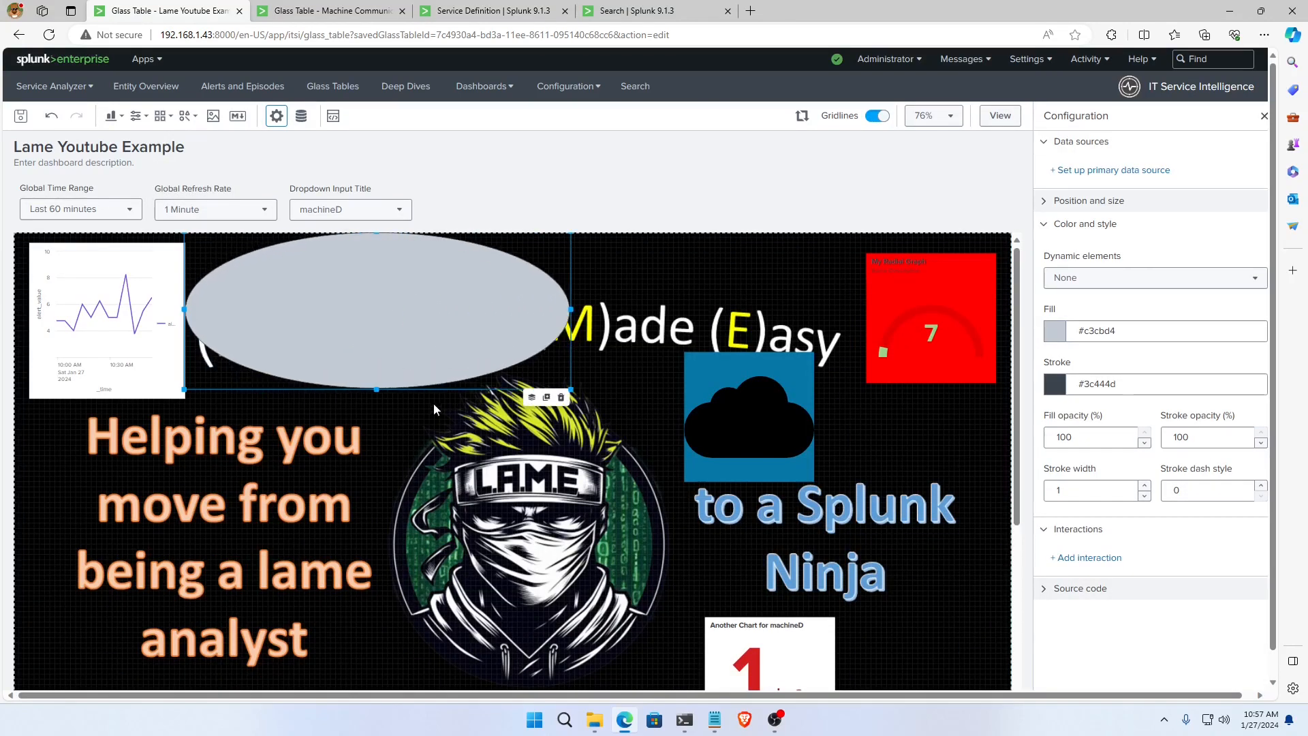
drag(377, 391, 459, 366)
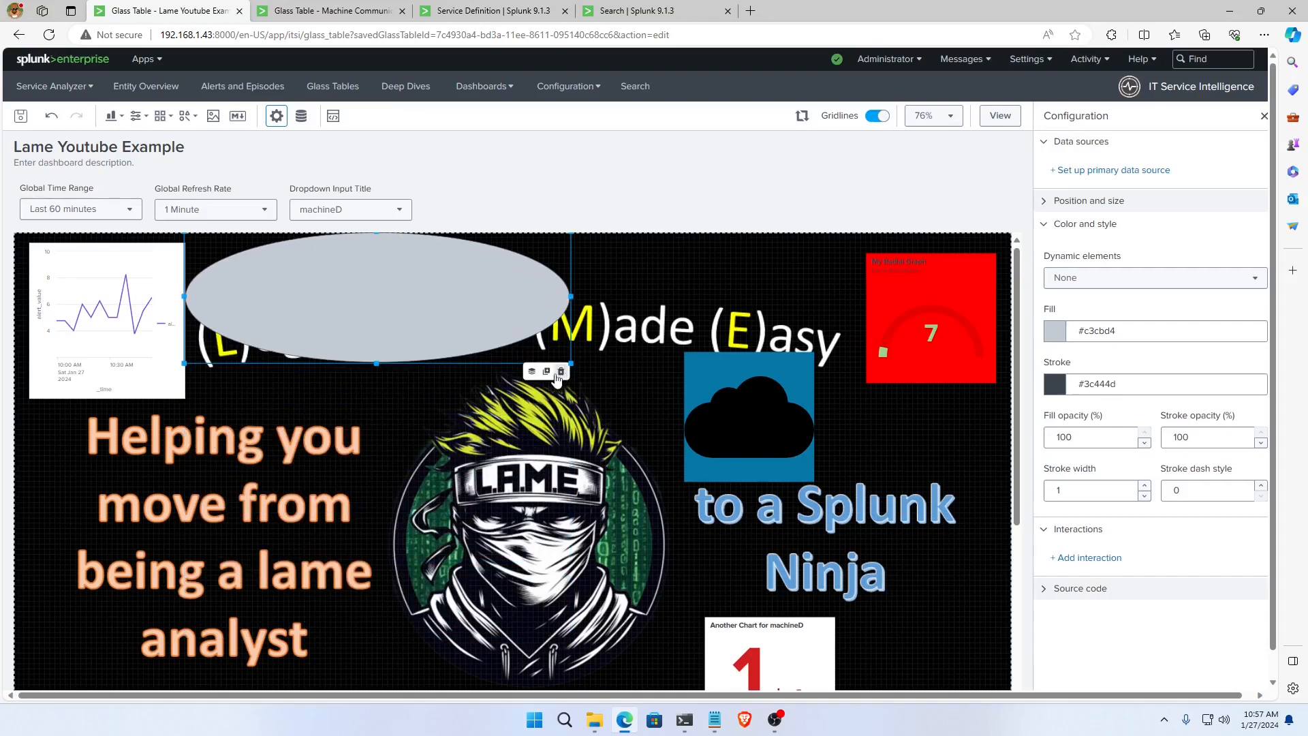
Move the ellipse so that it overlaps the right part of the line chart.
click(530, 374)
click(588, 371)
drag(459, 338, 357, 359)
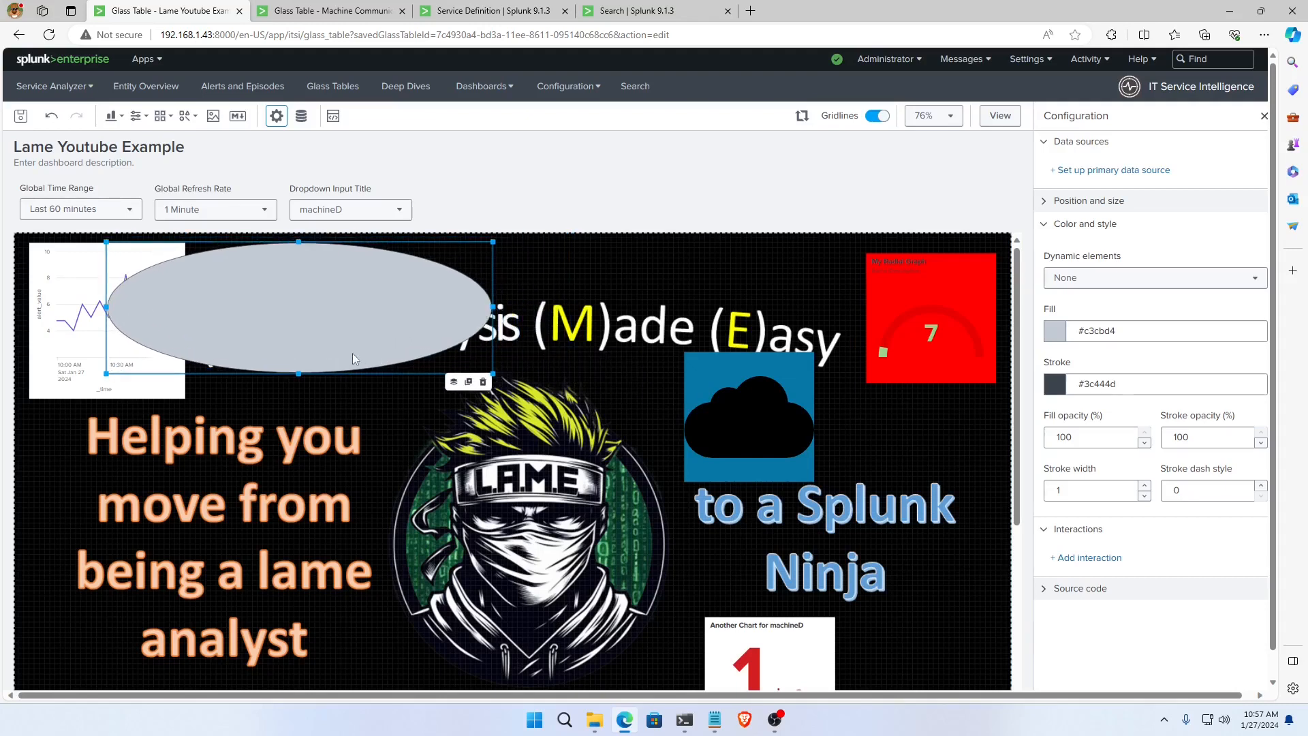
drag(118, 359, 156, 359)
Bring the line chart to the front and shift it further over the ellipse.
click(156, 365)
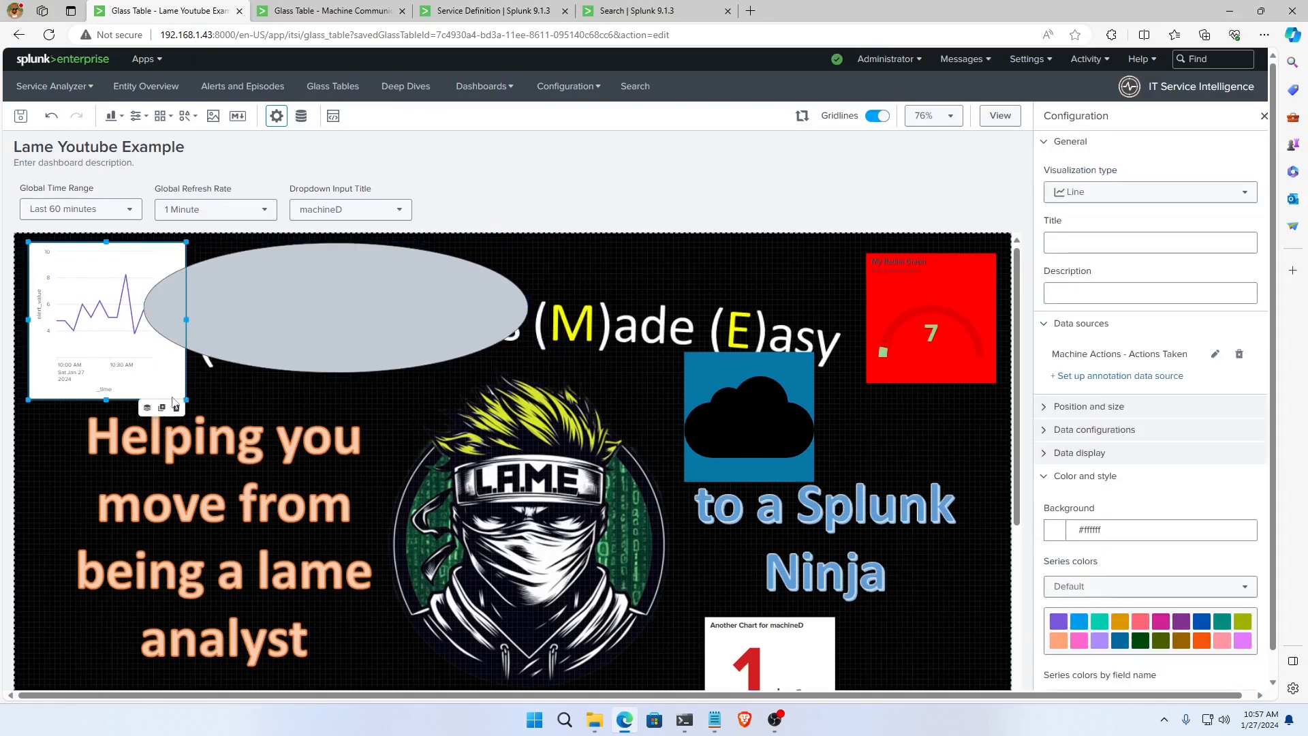
click(147, 408)
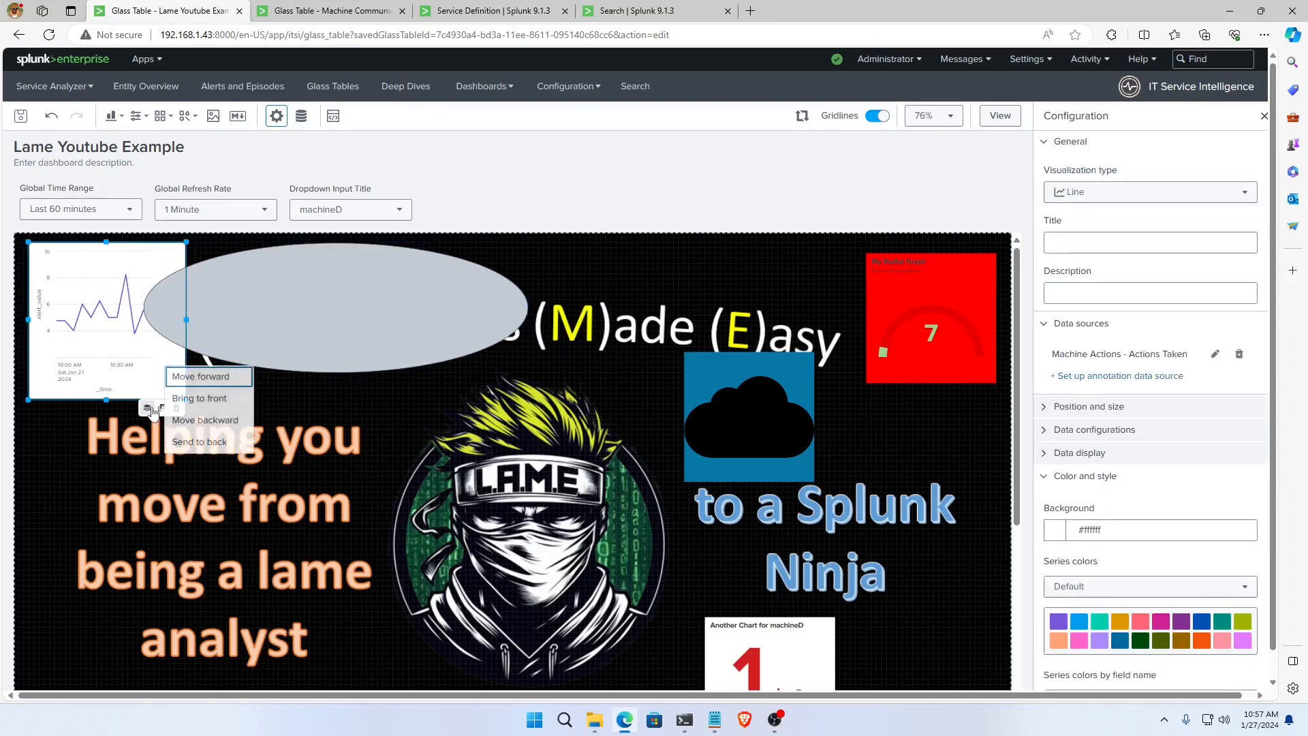
click(201, 399)
drag(168, 355, 240, 380)
Duplicate the ellipse, move the copy over the masked ninja figure, and delete that copy.
click(491, 316)
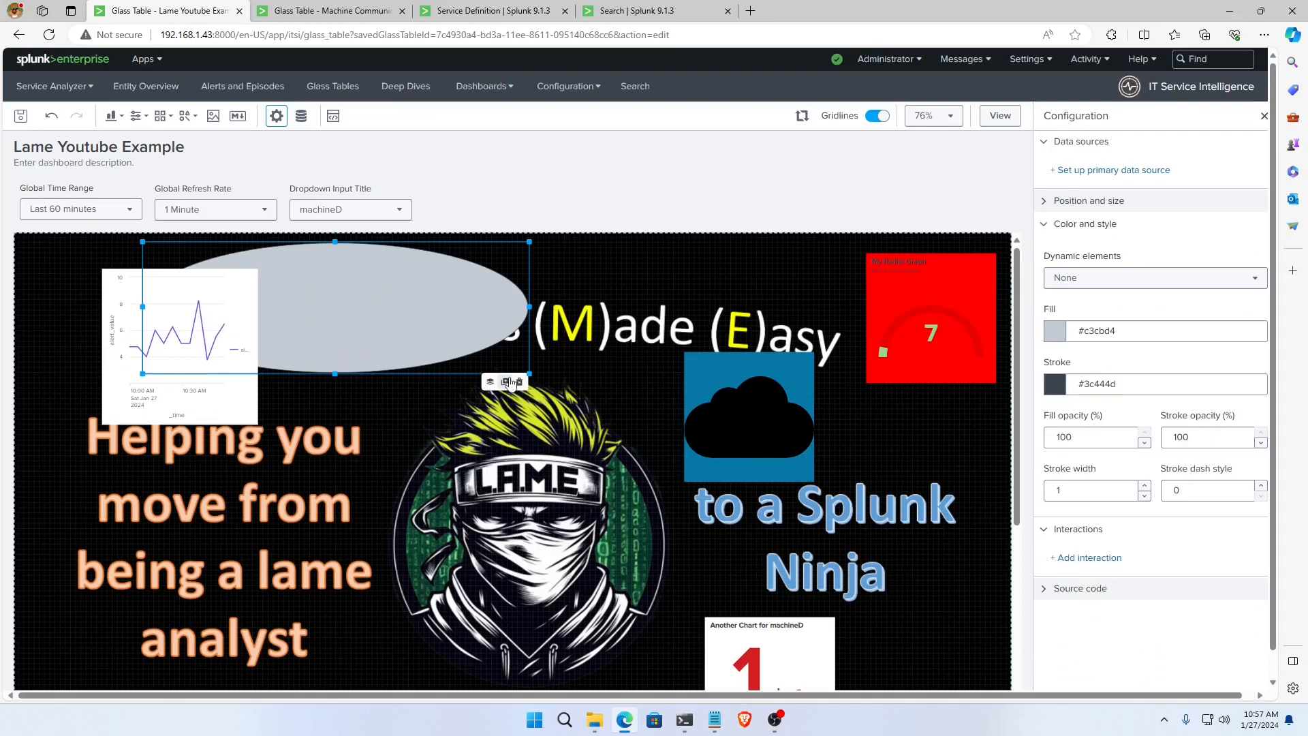
click(511, 383)
drag(419, 329, 520, 489)
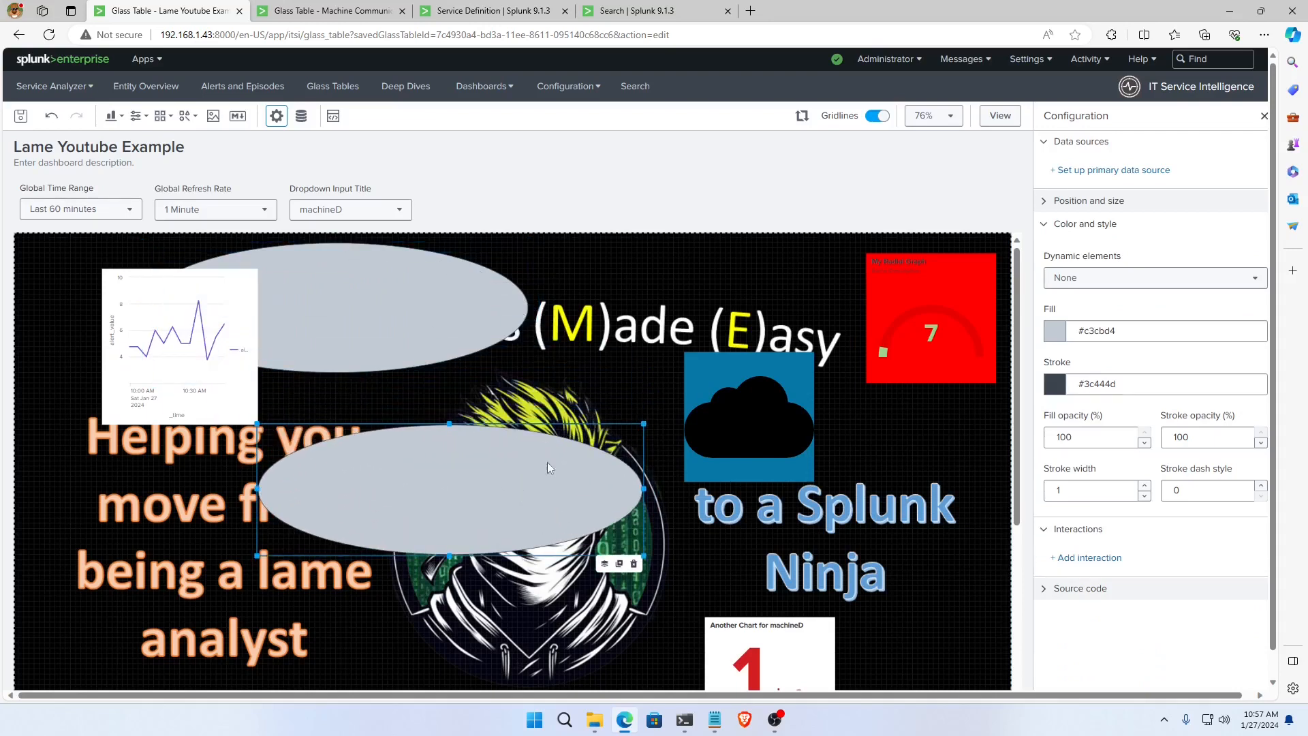
click(634, 565)
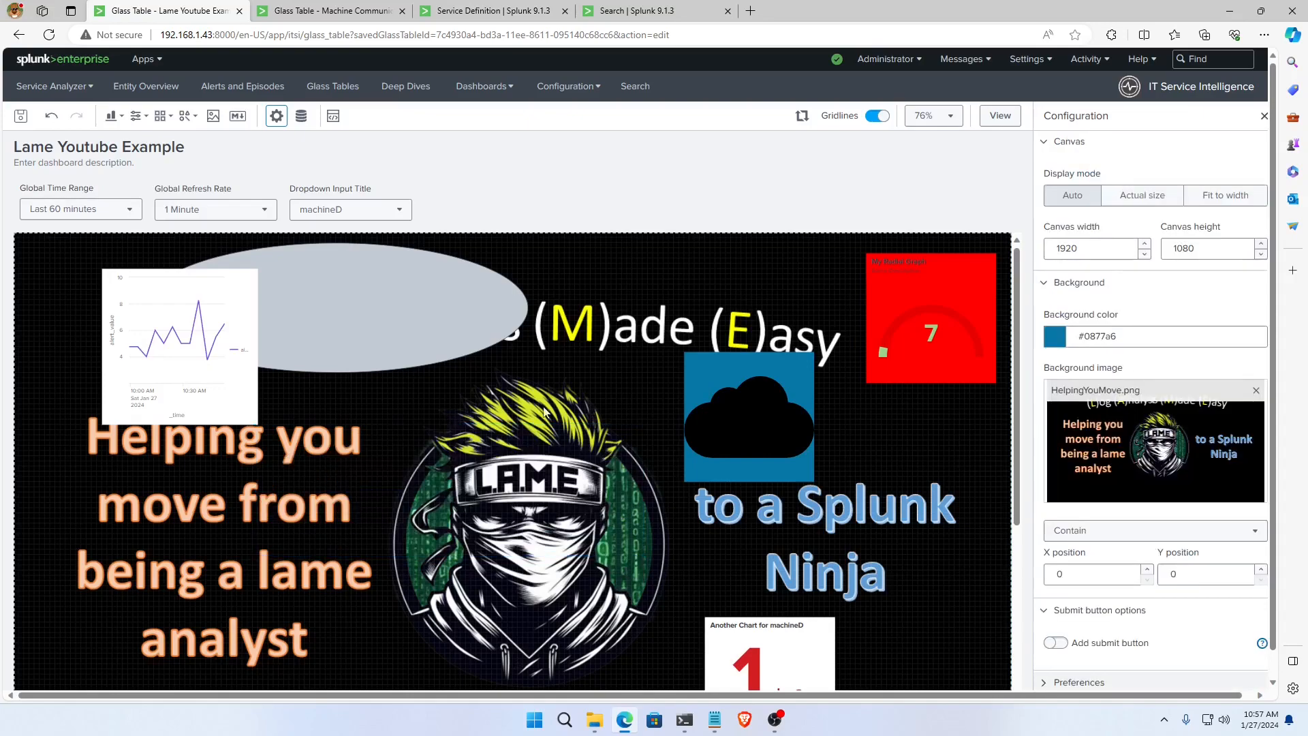
Delete the remaining ellipse and move the line chart back to the canvas's upper-left corner.
click(448, 321)
click(521, 384)
drag(207, 368, 138, 346)
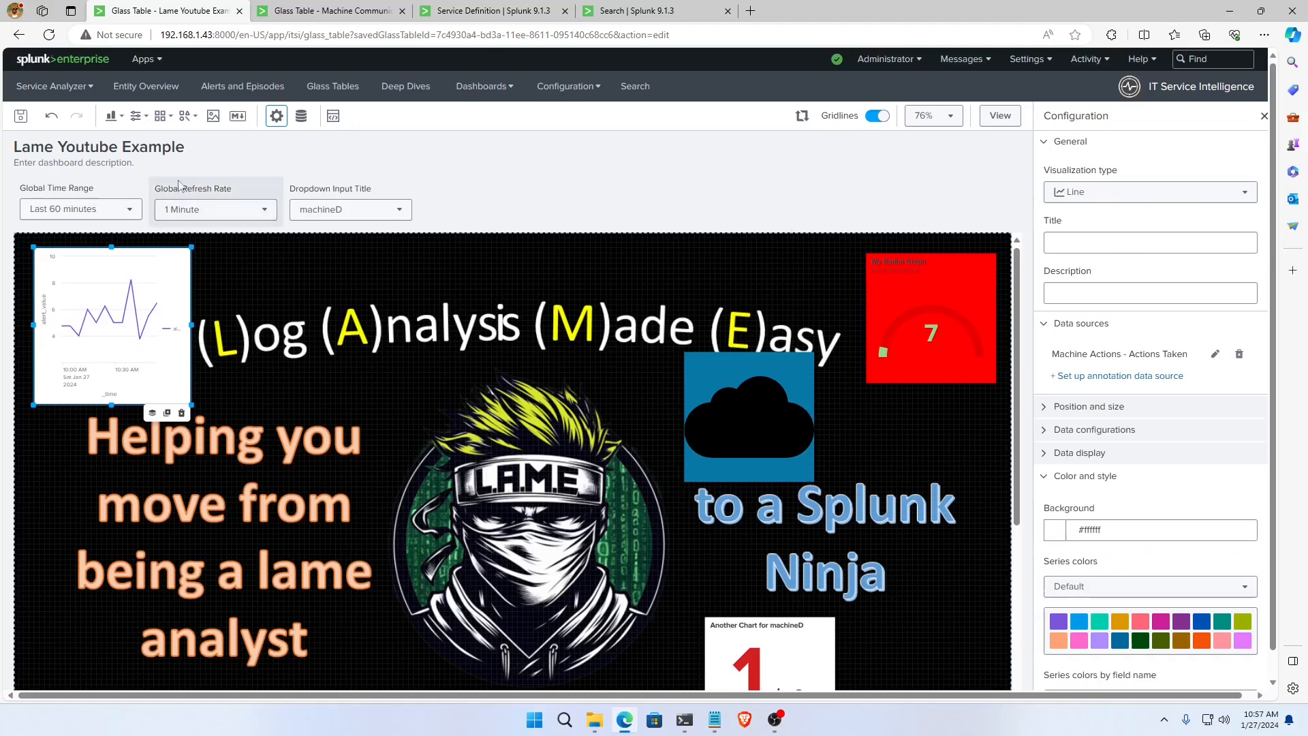
Add an image element above the ninja's headband and upload MoreLameEndScreen.png as its content.
click(213, 116)
drag(305, 325, 487, 400)
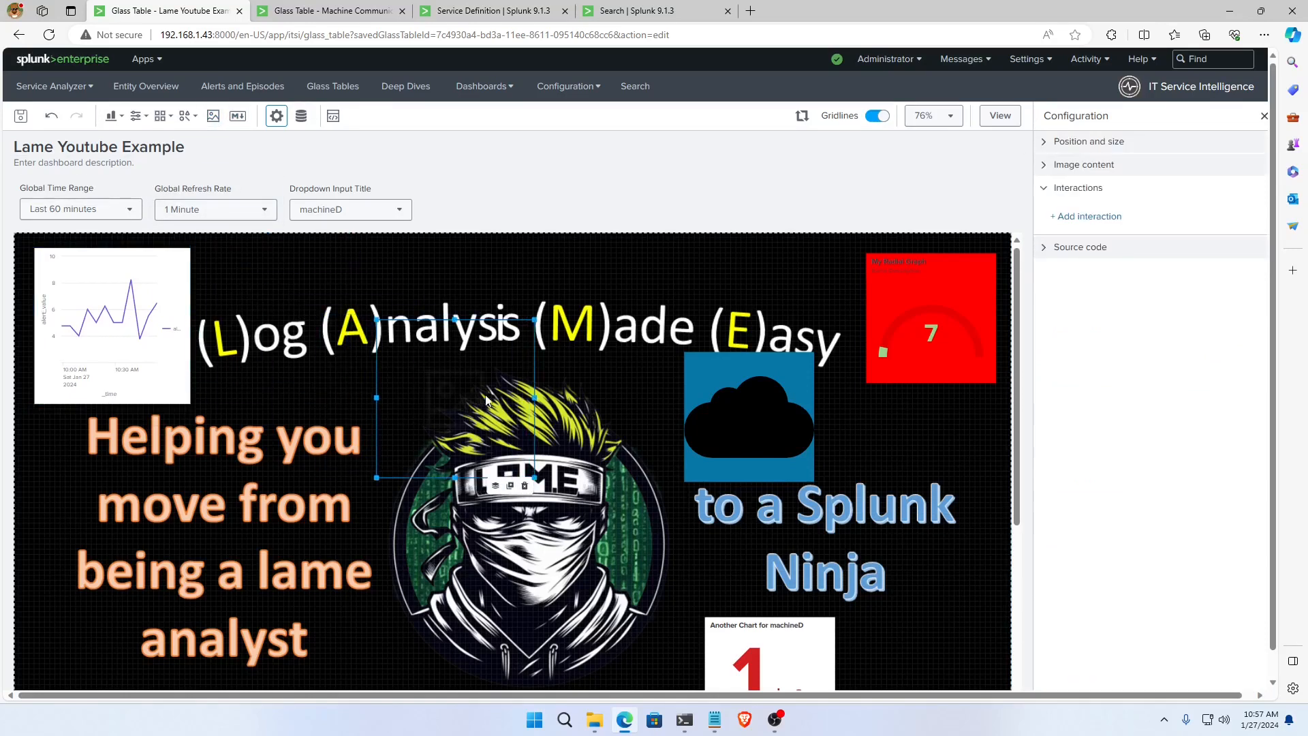
click(1052, 164)
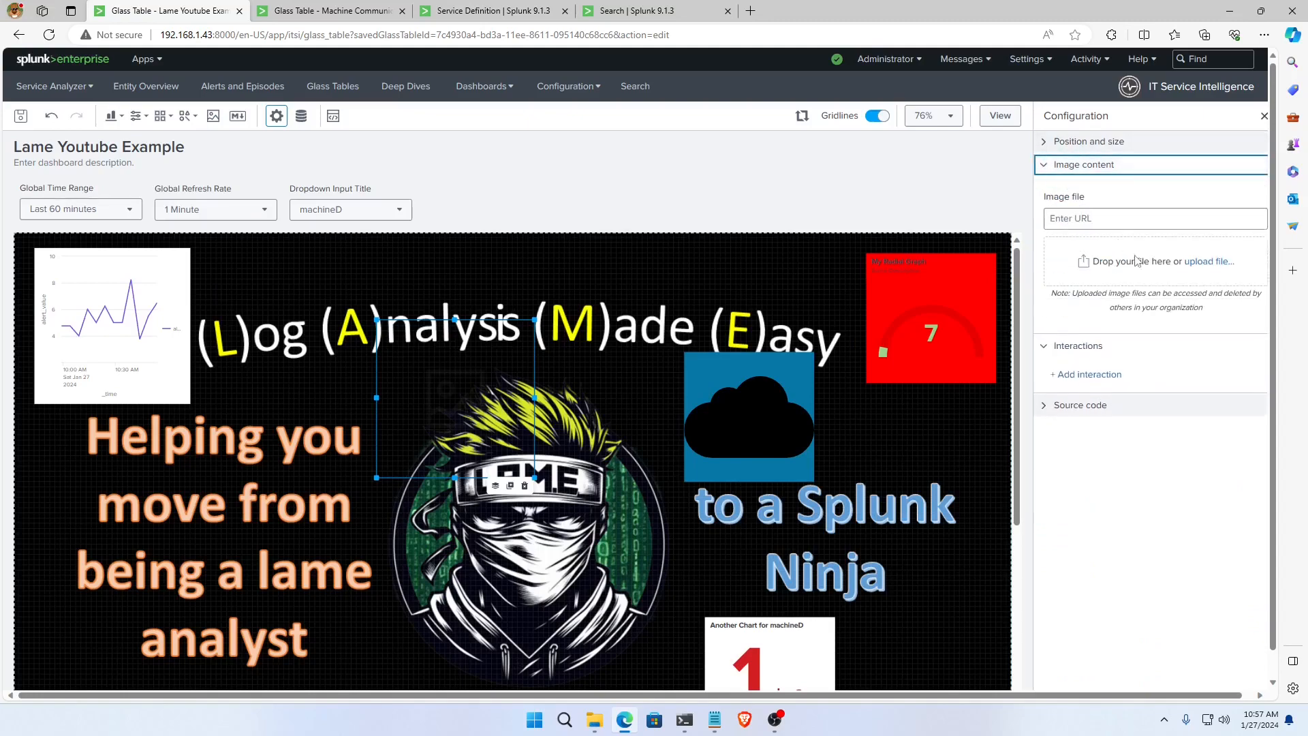
click(1204, 261)
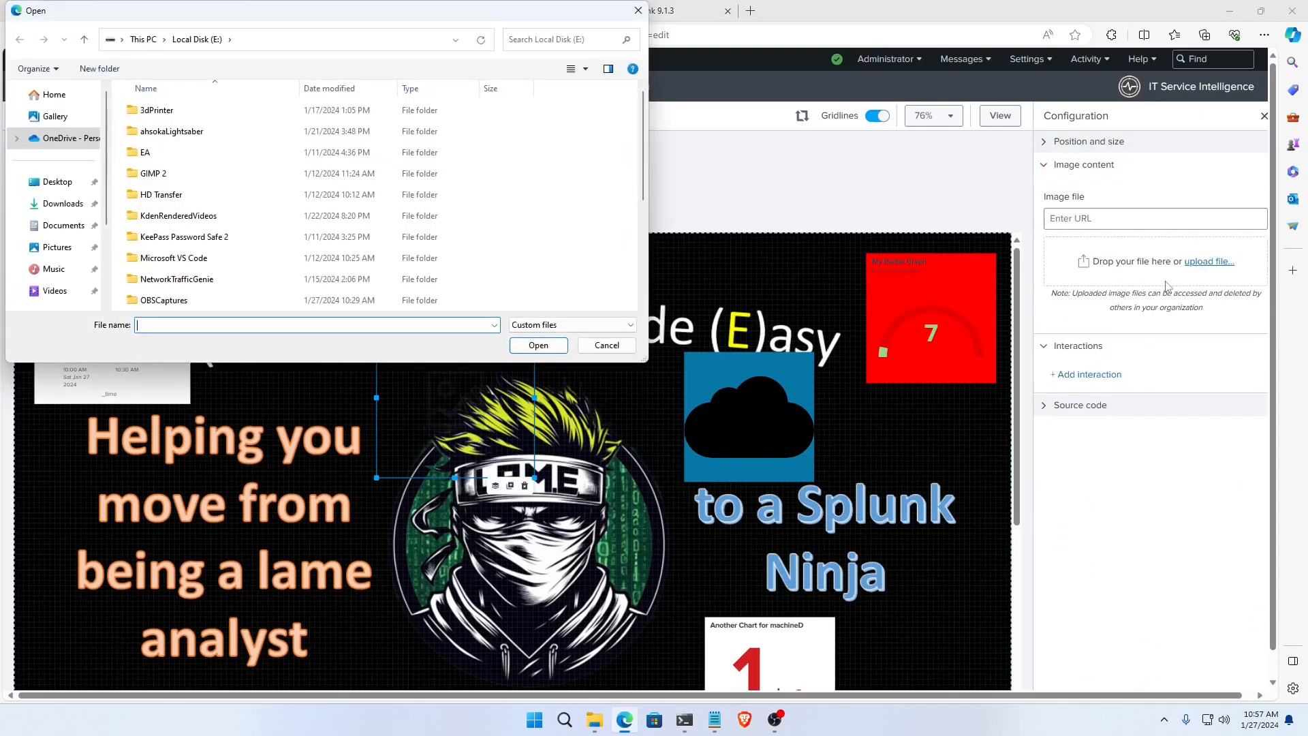
scroll(309, 257, down, 5)
double_click(313, 297)
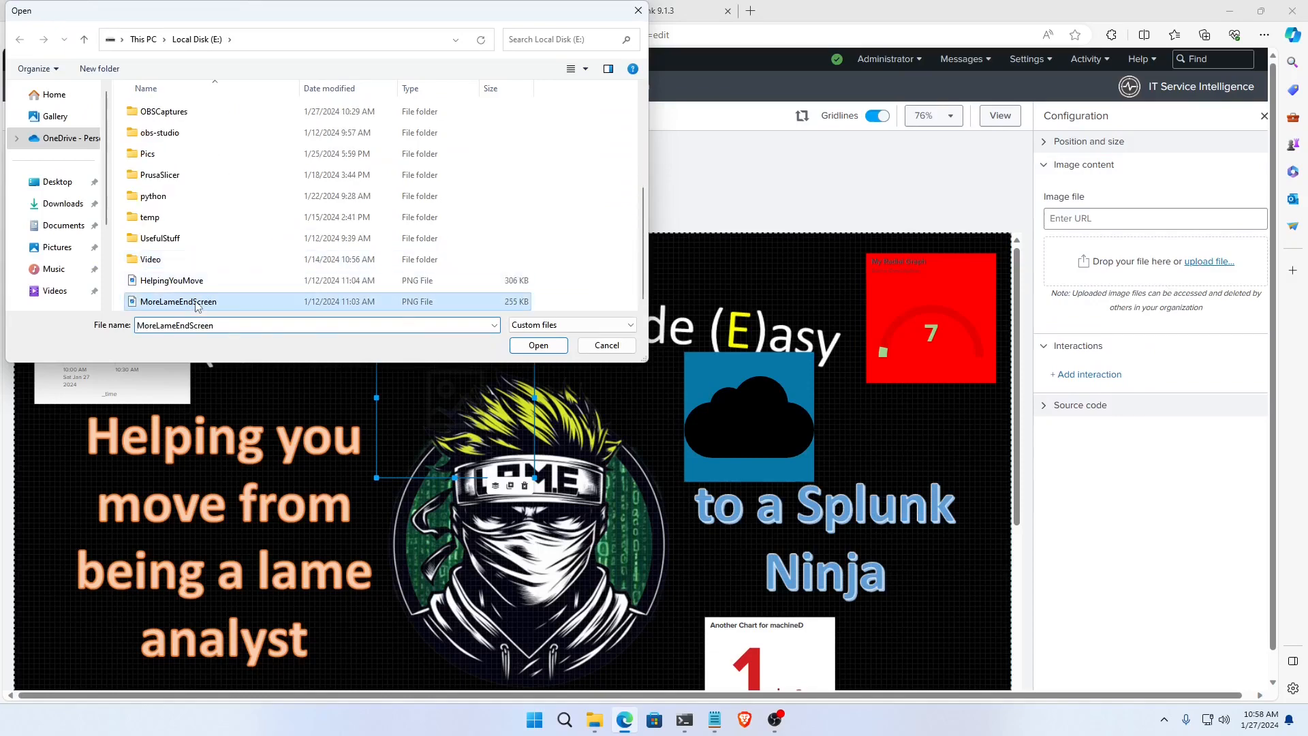
Place the MoreLameEndScreen image over the line chart's lower part and reduce the height of its frame.
drag(395, 414, 132, 399)
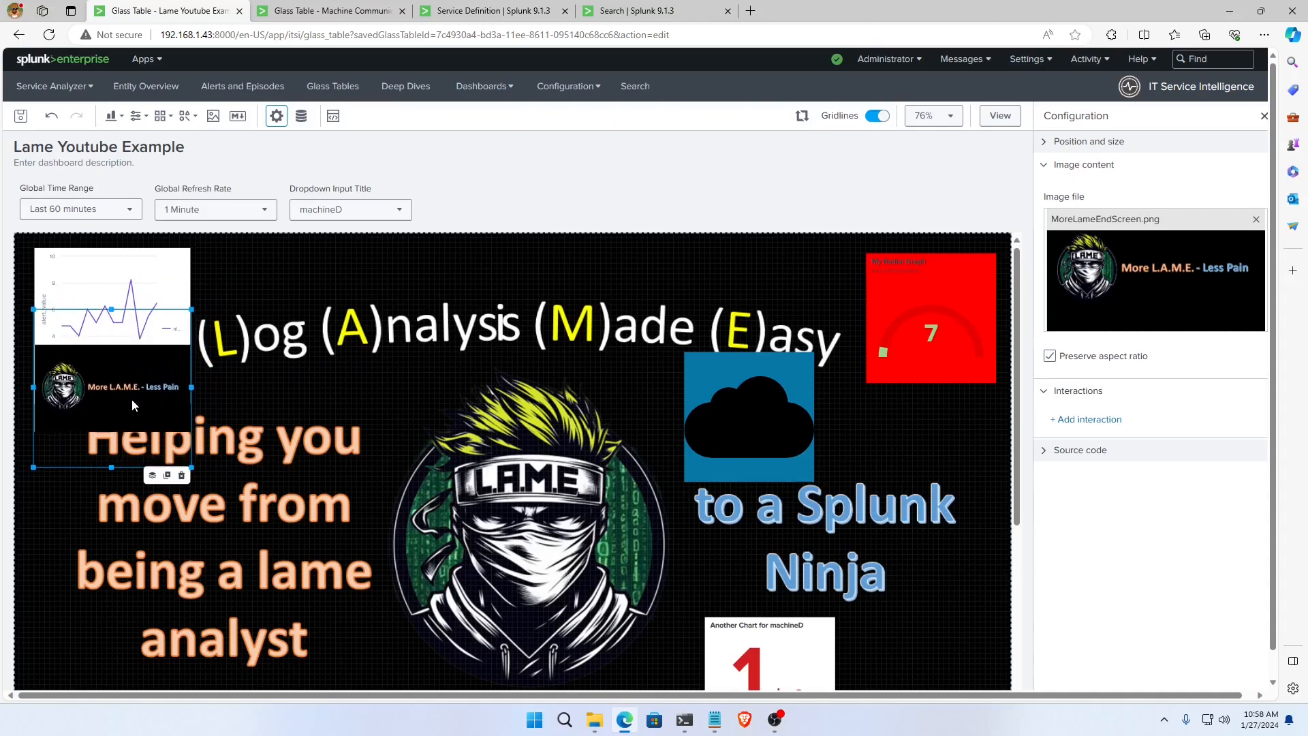
click(342, 415)
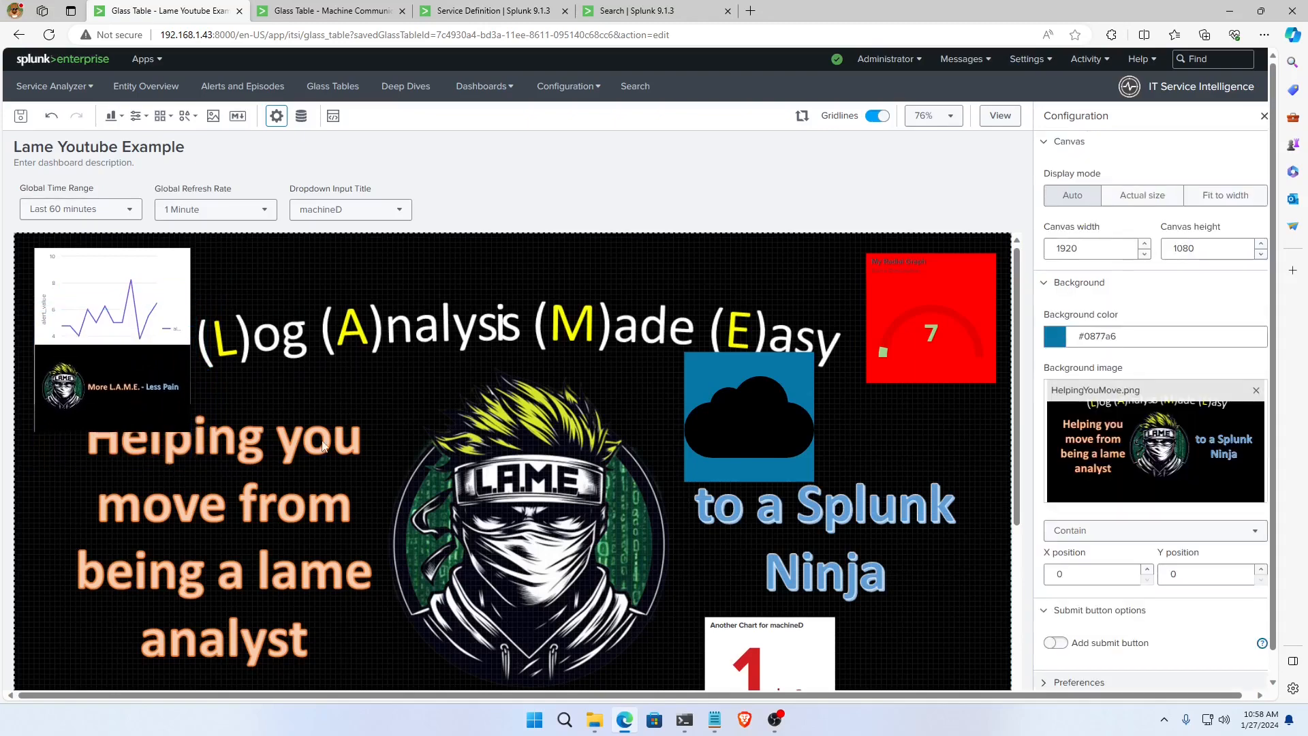
click(149, 402)
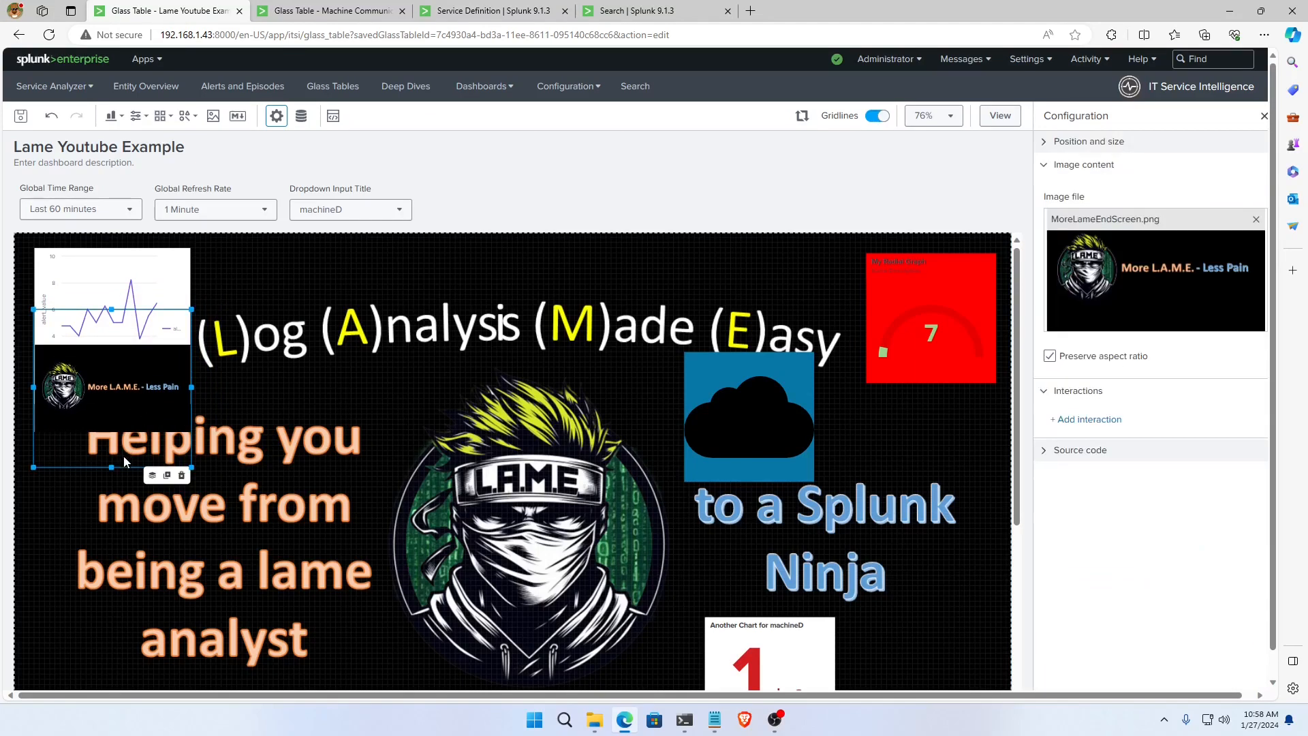
drag(111, 467, 117, 420)
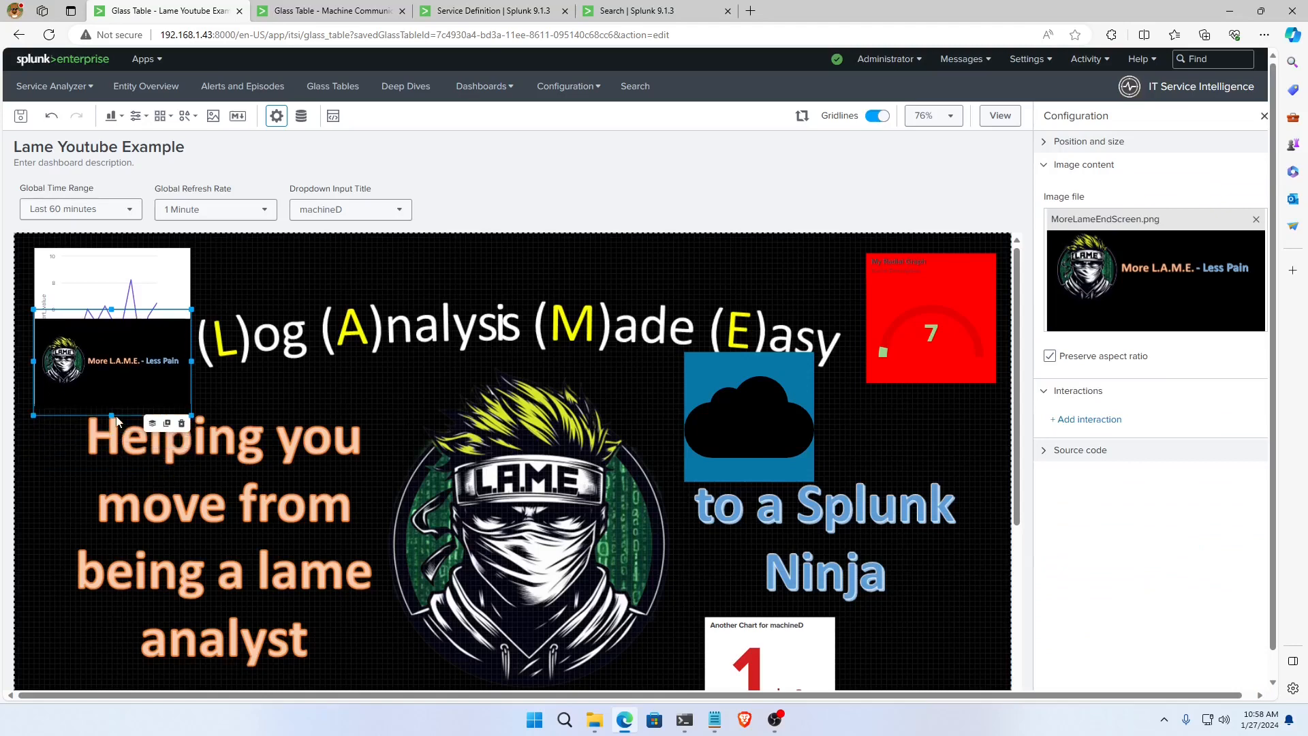
drag(112, 366, 111, 386)
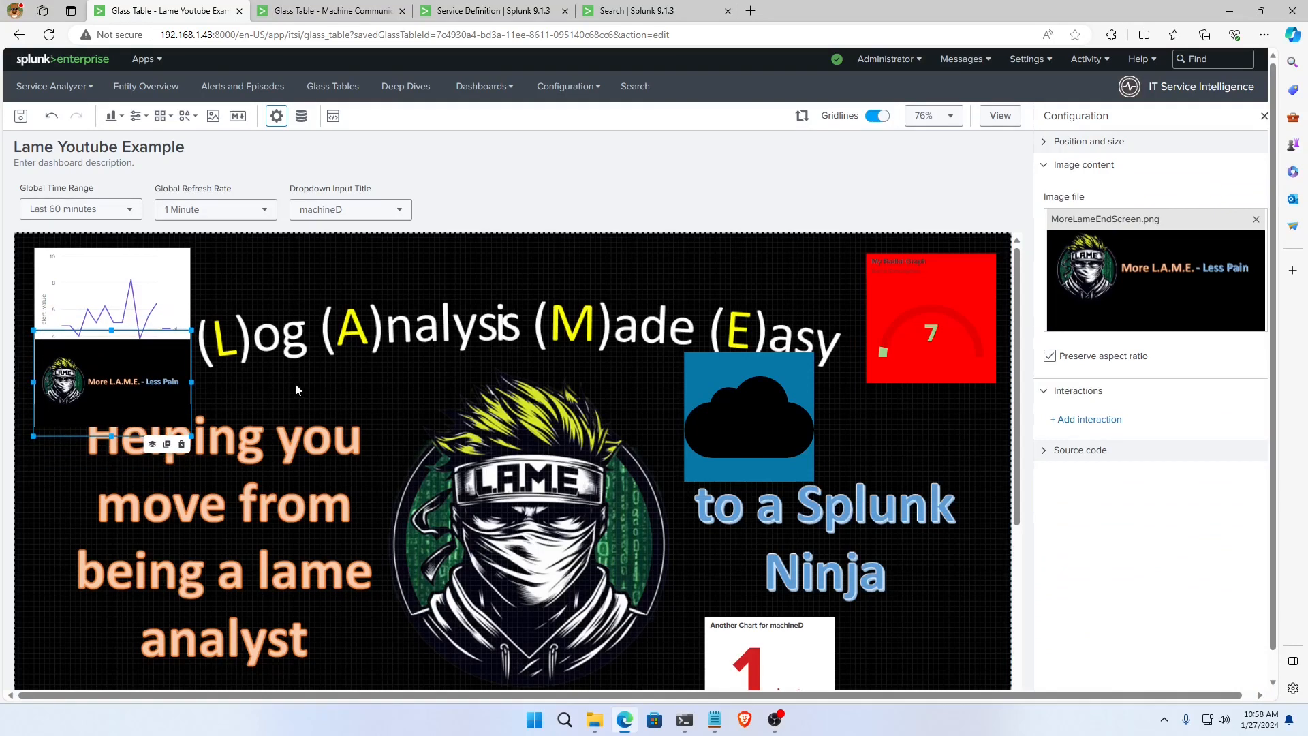
click(314, 385)
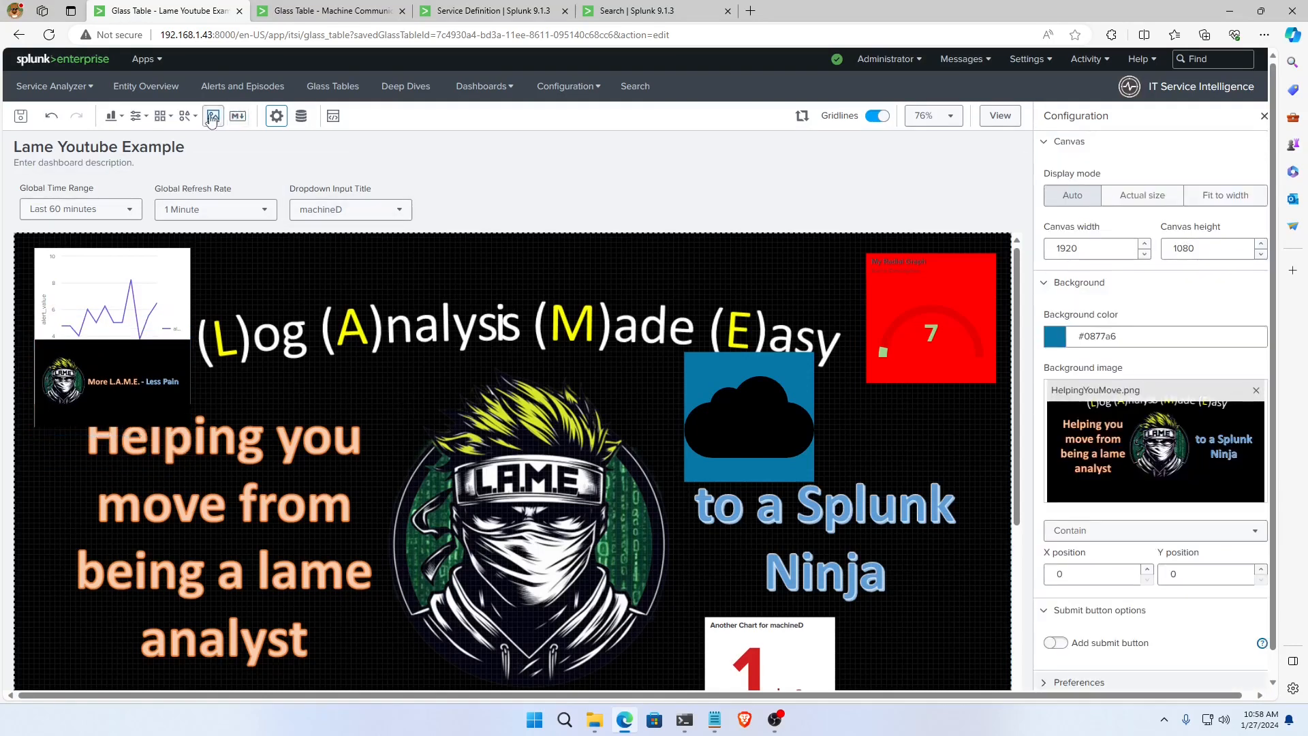
Add a markdown text block reading "Hello World" and place it over the line chart.
click(238, 116)
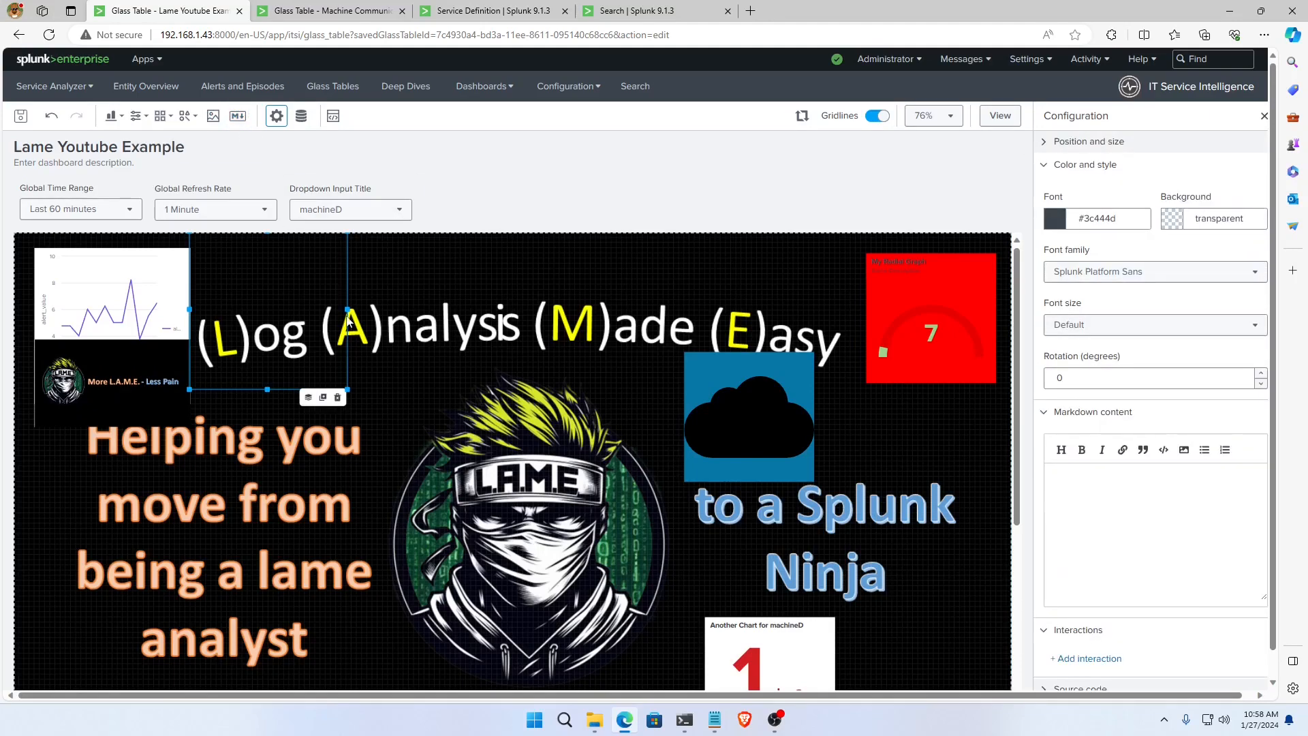
drag(301, 319, 489, 405)
click(1171, 533)
click(490, 424)
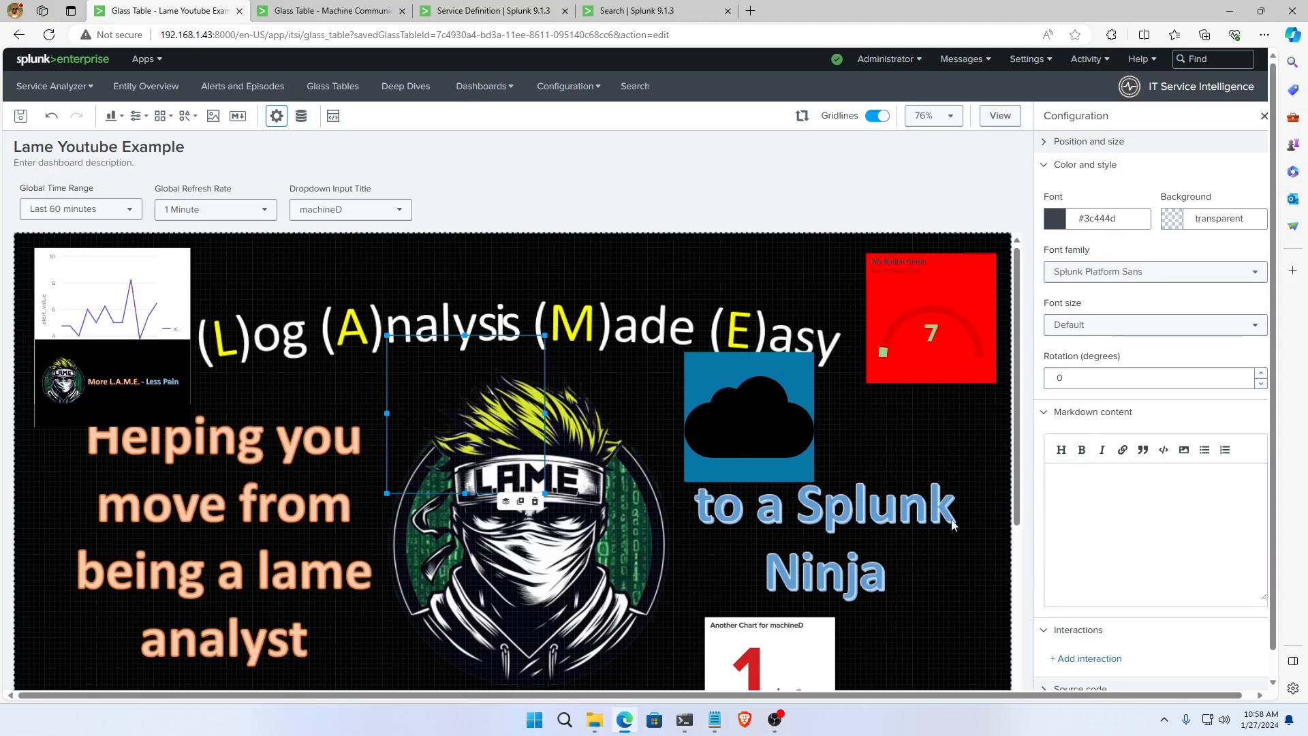
click(1104, 515)
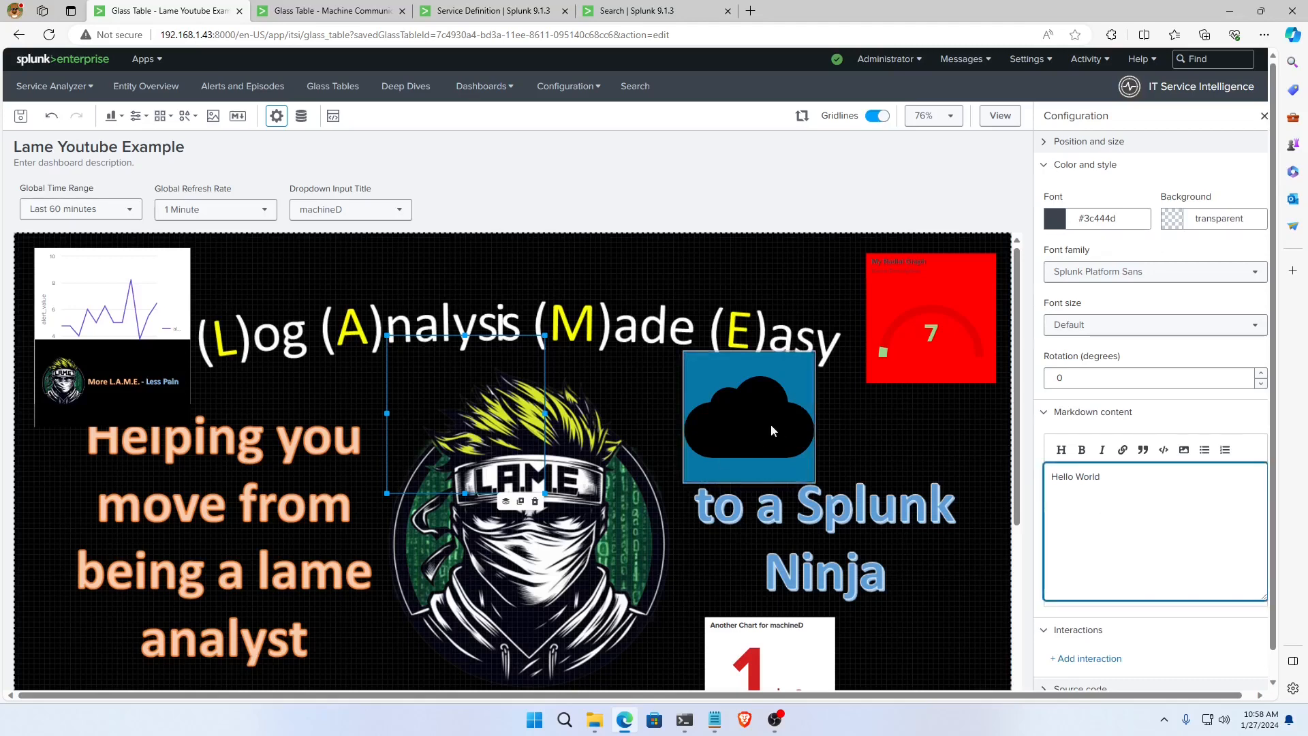
drag(502, 390, 182, 314)
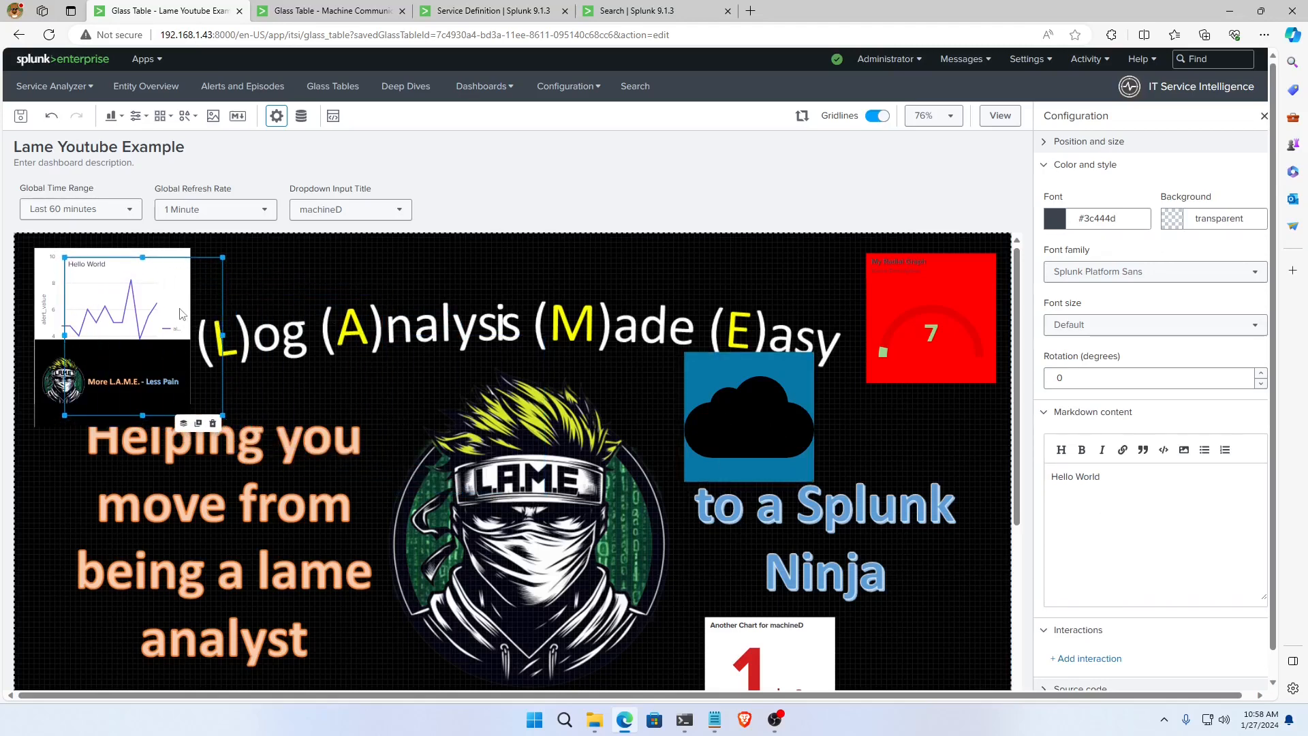
Surround the text block's content with triple asterisks to read "*** Hello World ***".
click(1057, 477)
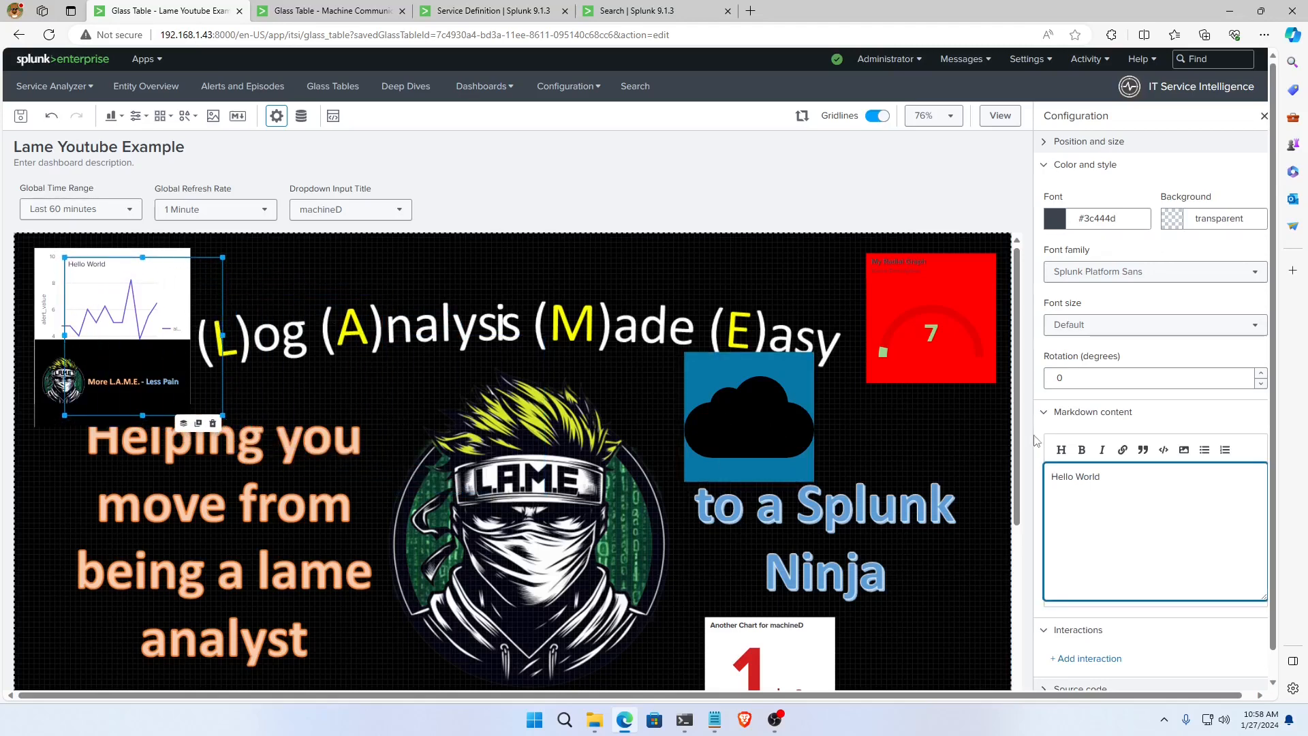
text(***)
click(1175, 628)
Remove the triple asterisks and mark only the first word, so the content reads "**Hello** World".
click(1147, 480)
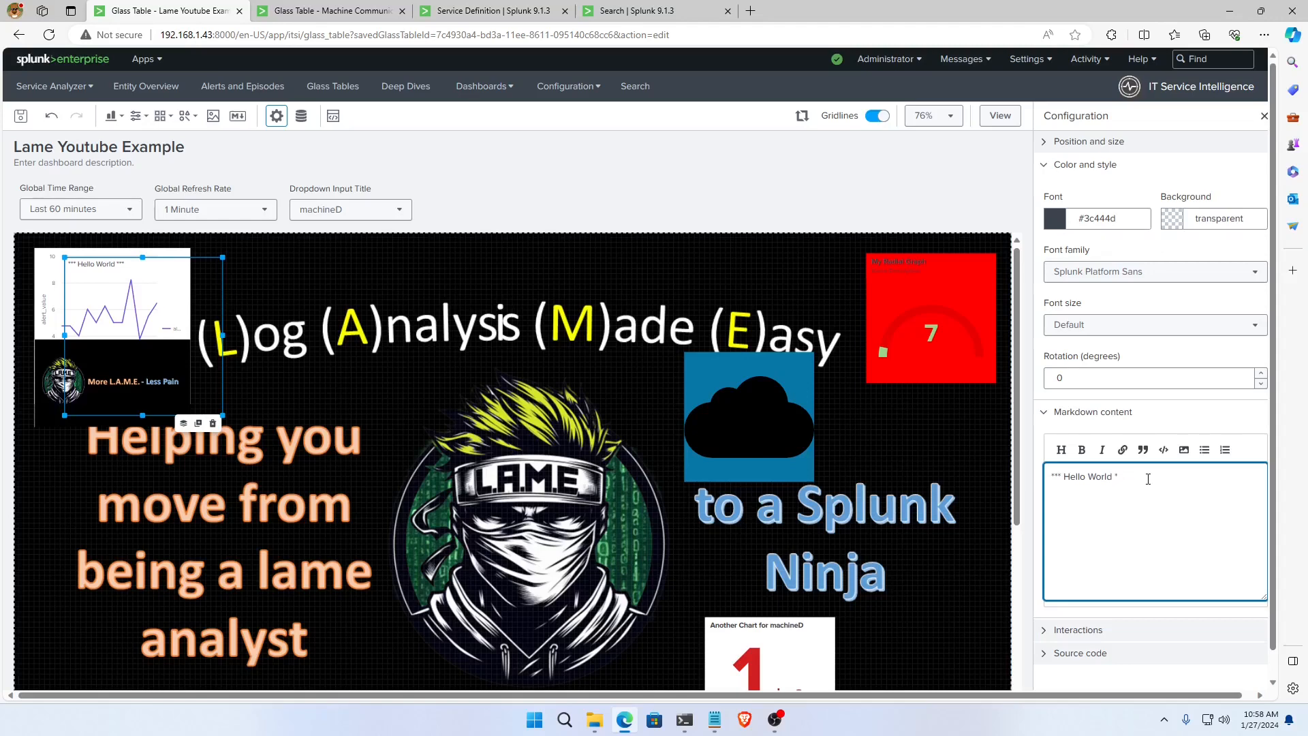
key(Delete)
key(Delete)
key(Delete)
key(Delete)
click(1079, 453)
click(1153, 478)
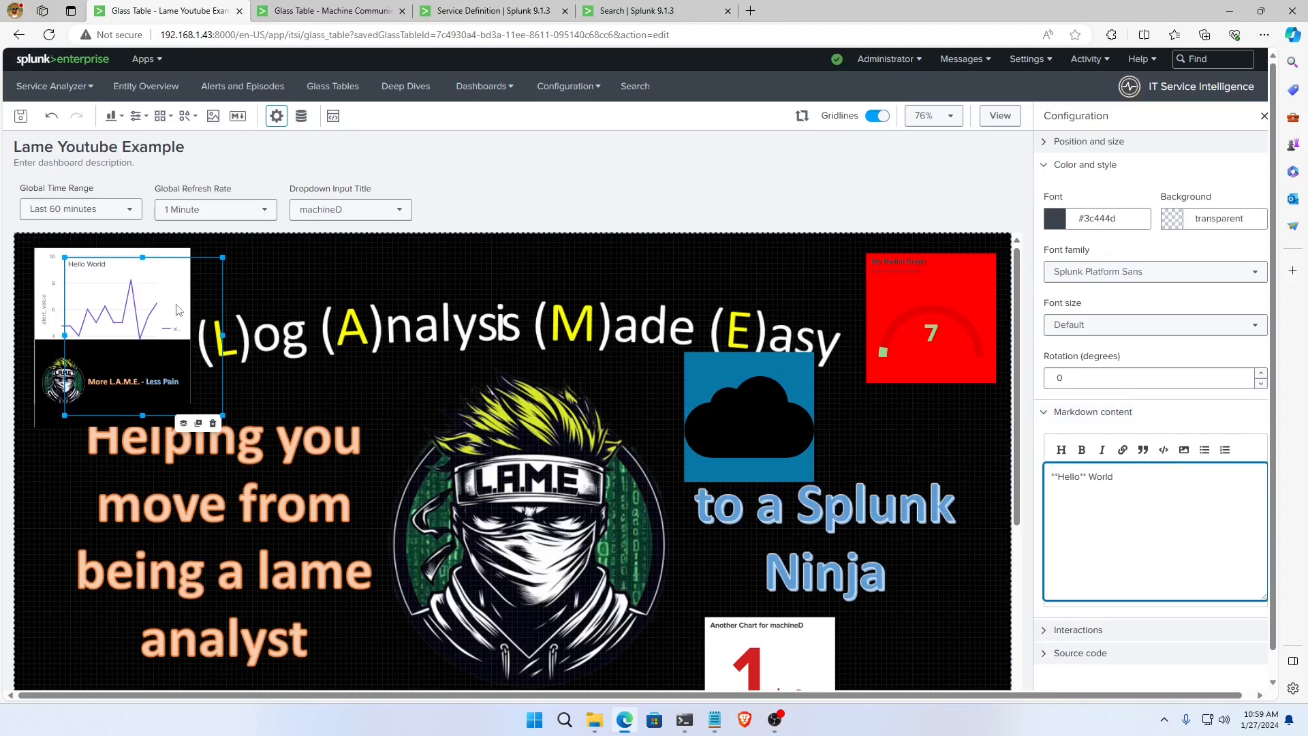
Delete the Hello World text block, and hide and reshow the canvas configuration settings.
click(214, 425)
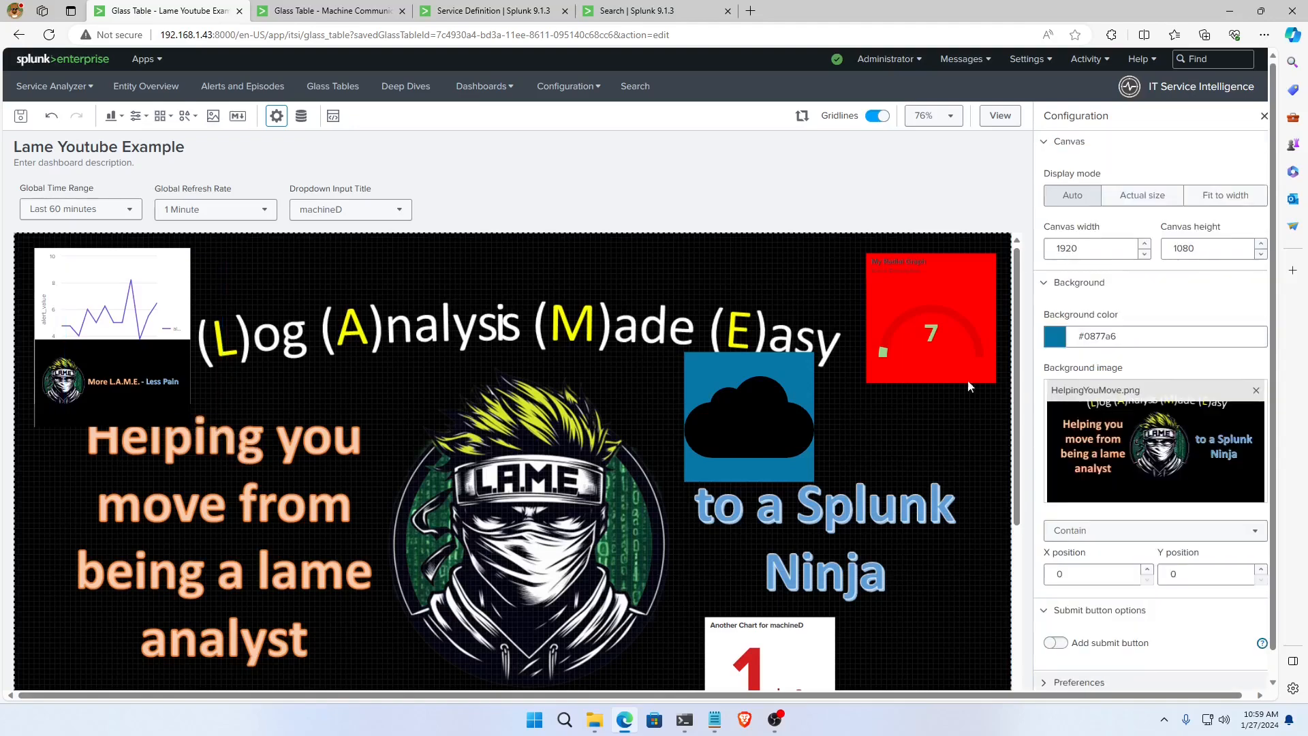
scroll(1132, 593, down, 1)
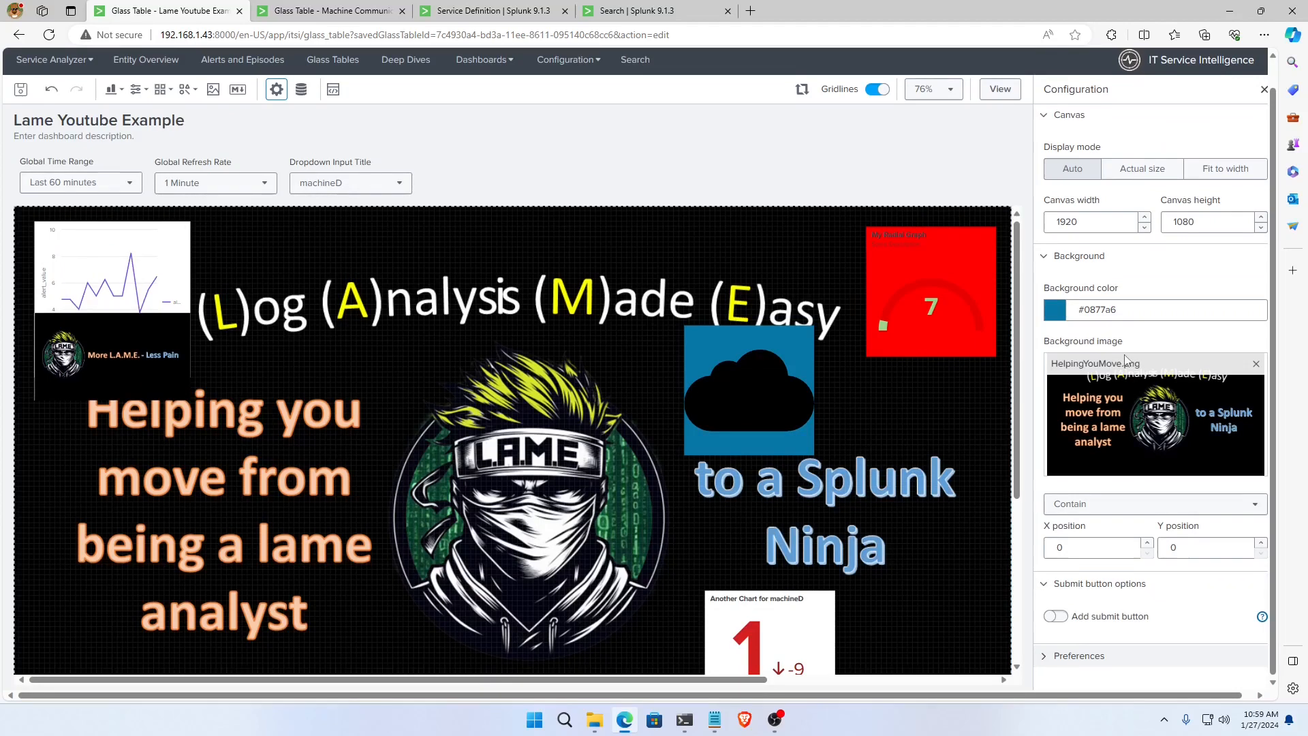
scroll(1124, 359, up, 1)
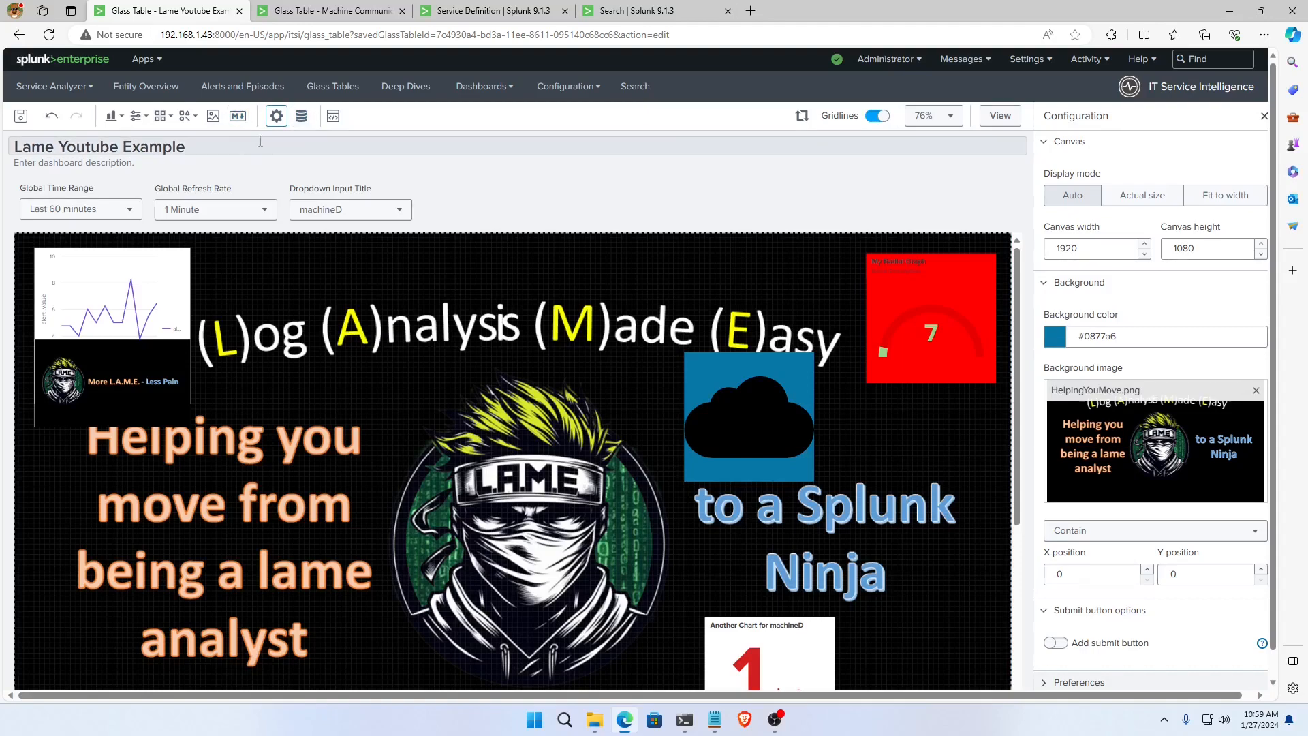
click(276, 116)
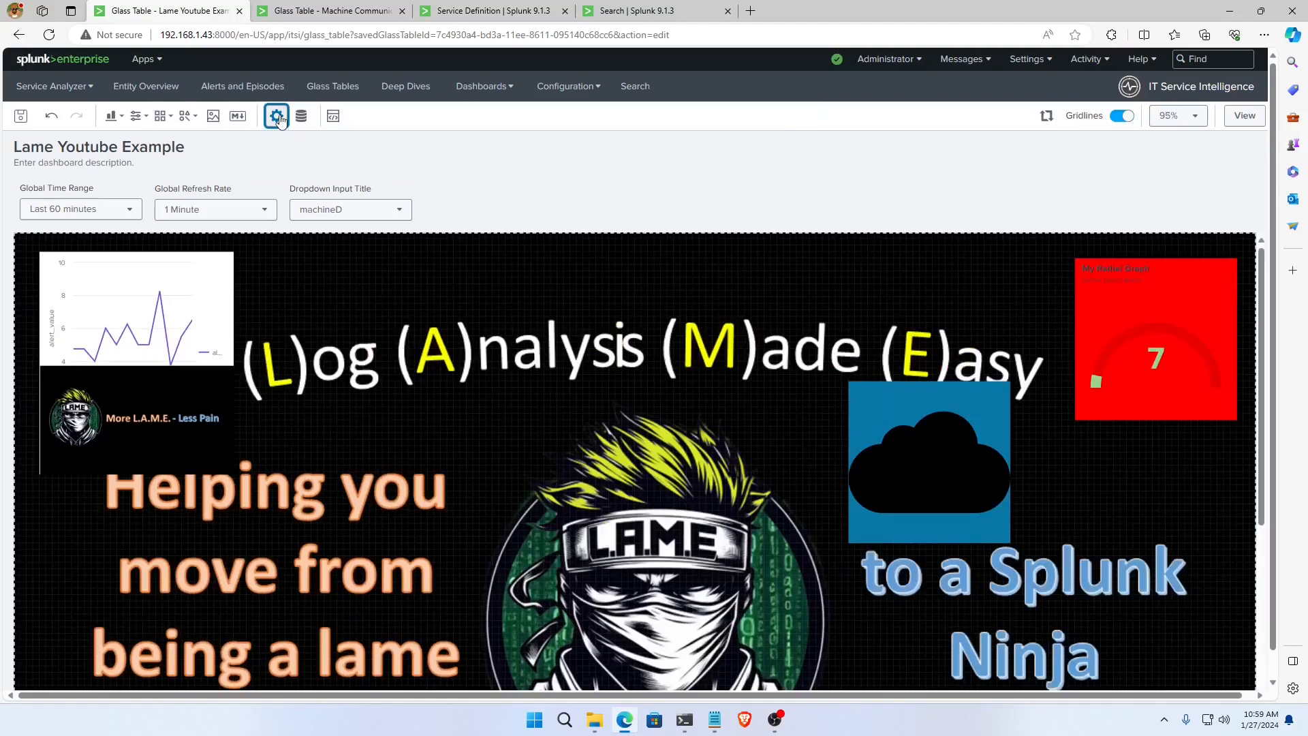
click(277, 118)
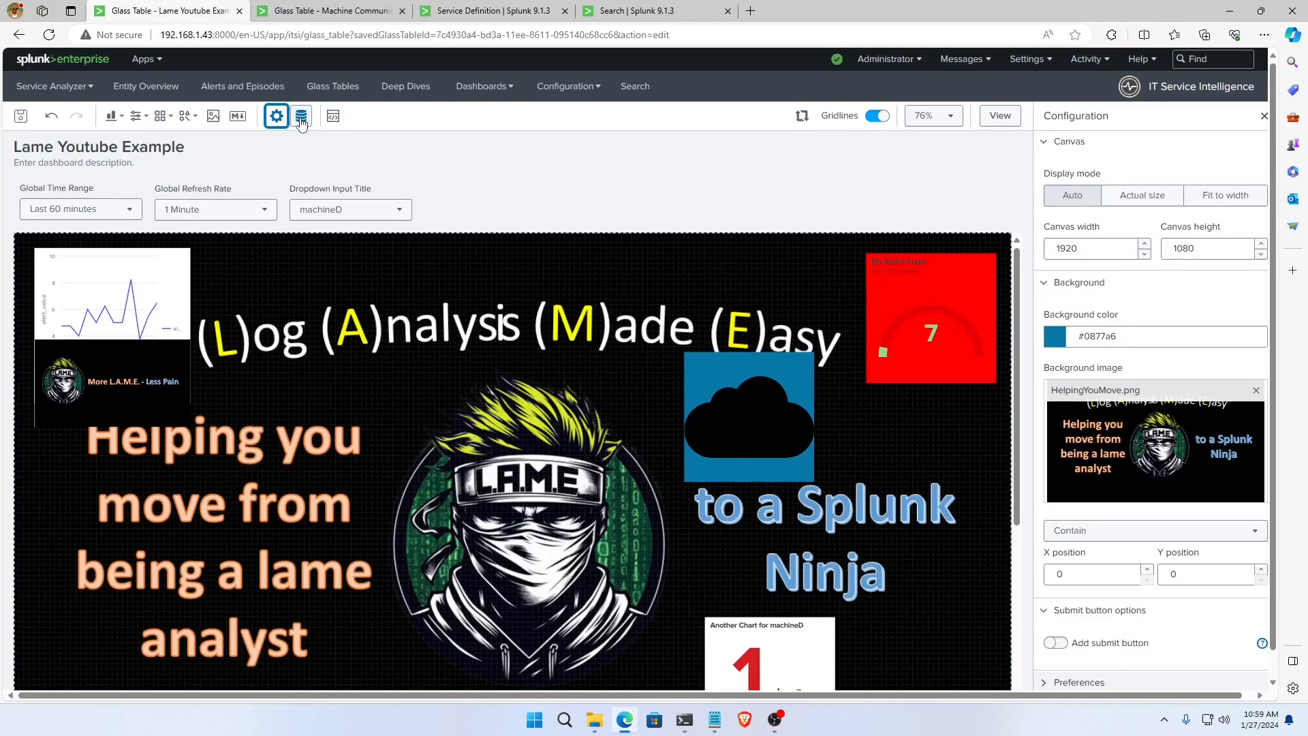
Review the data source overview and the glass table's JSON source code, and close the source without changes.
click(301, 117)
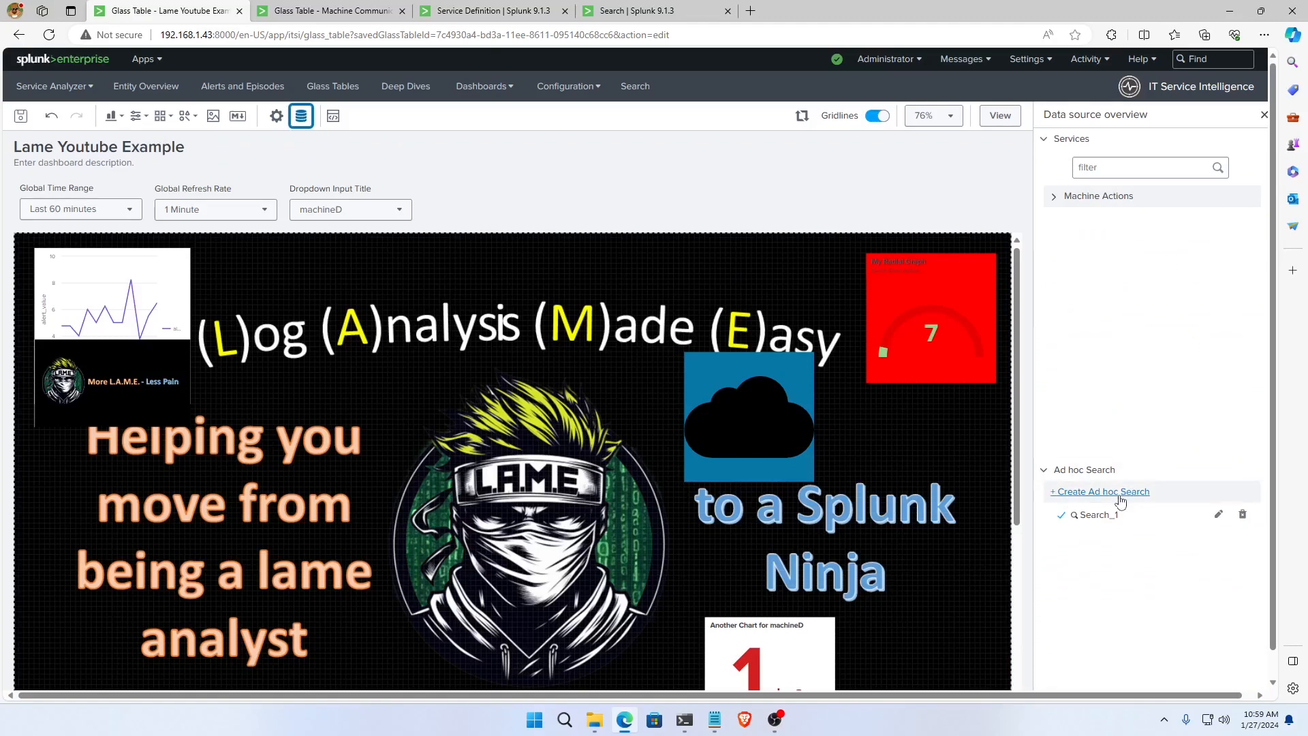
click(334, 116)
scroll(297, 293, down, 8)
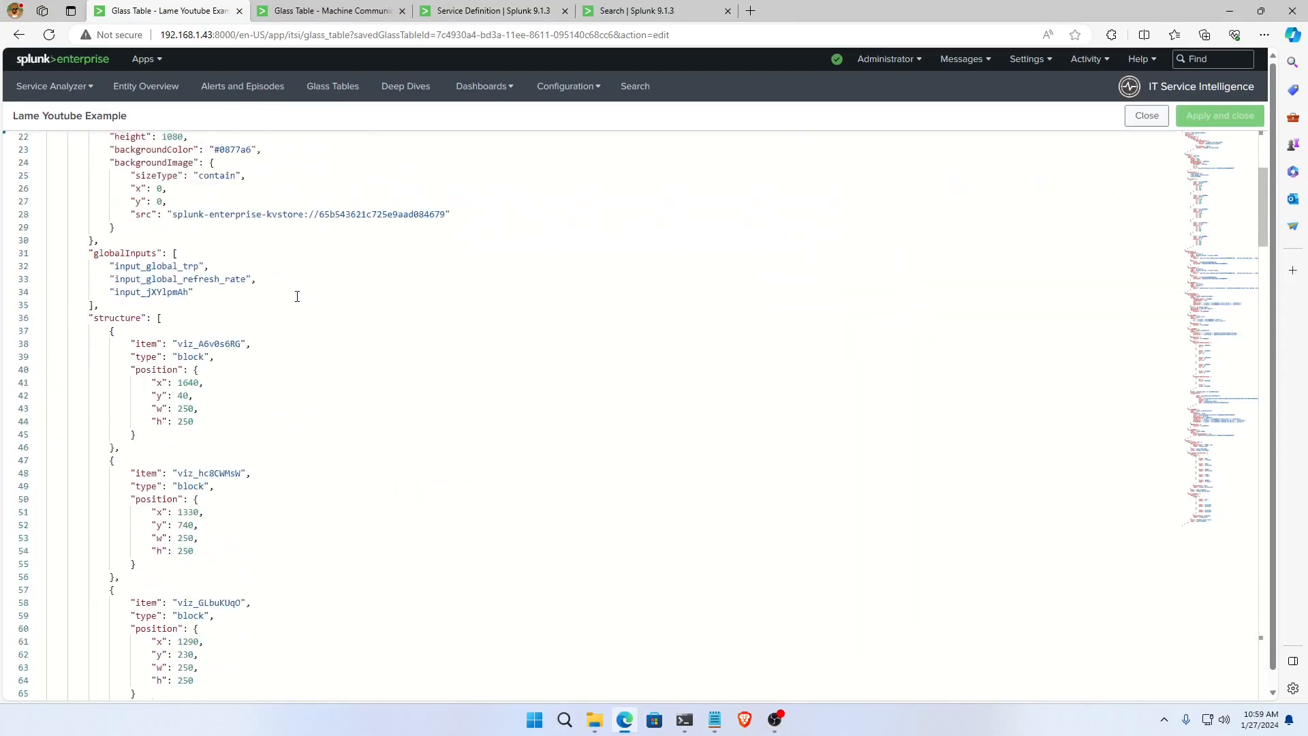
scroll(295, 293, up, 8)
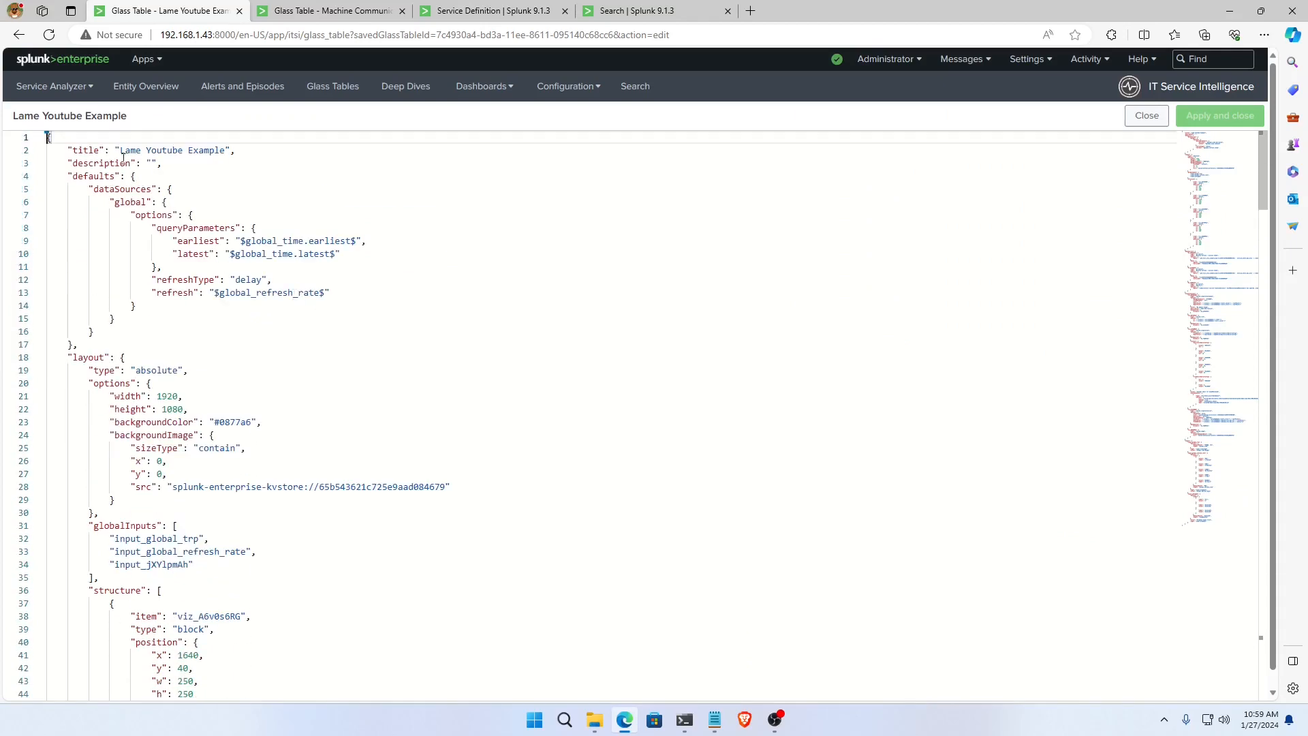
click(41, 177)
click(41, 178)
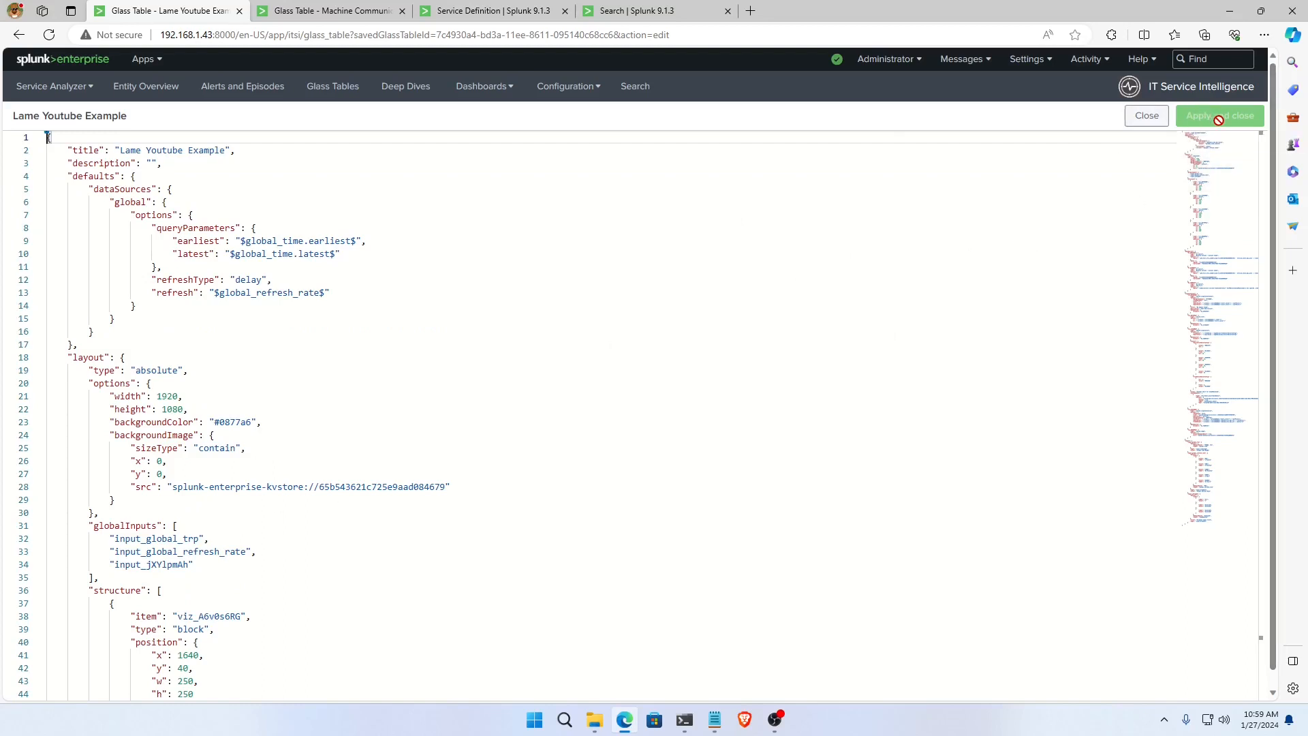
click(1146, 116)
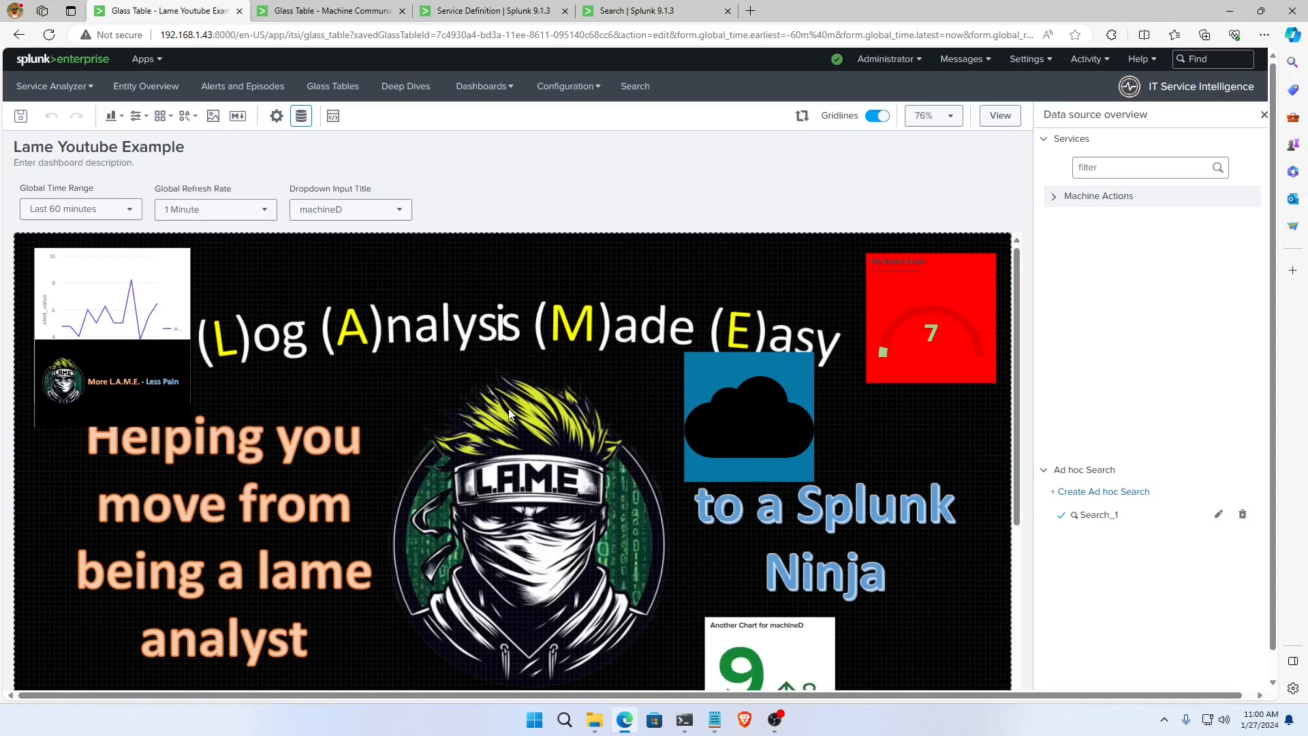
scroll(510, 414, down, 2)
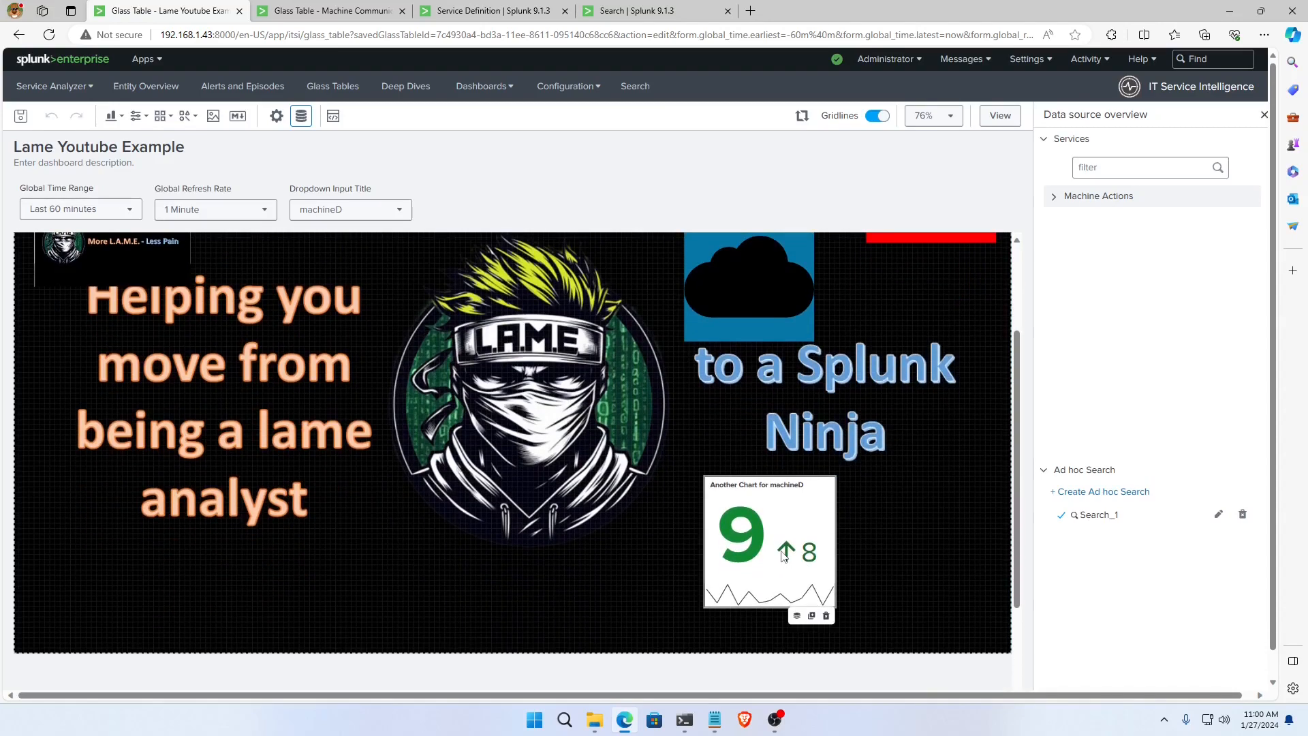
scroll(280, 235, up, 1)
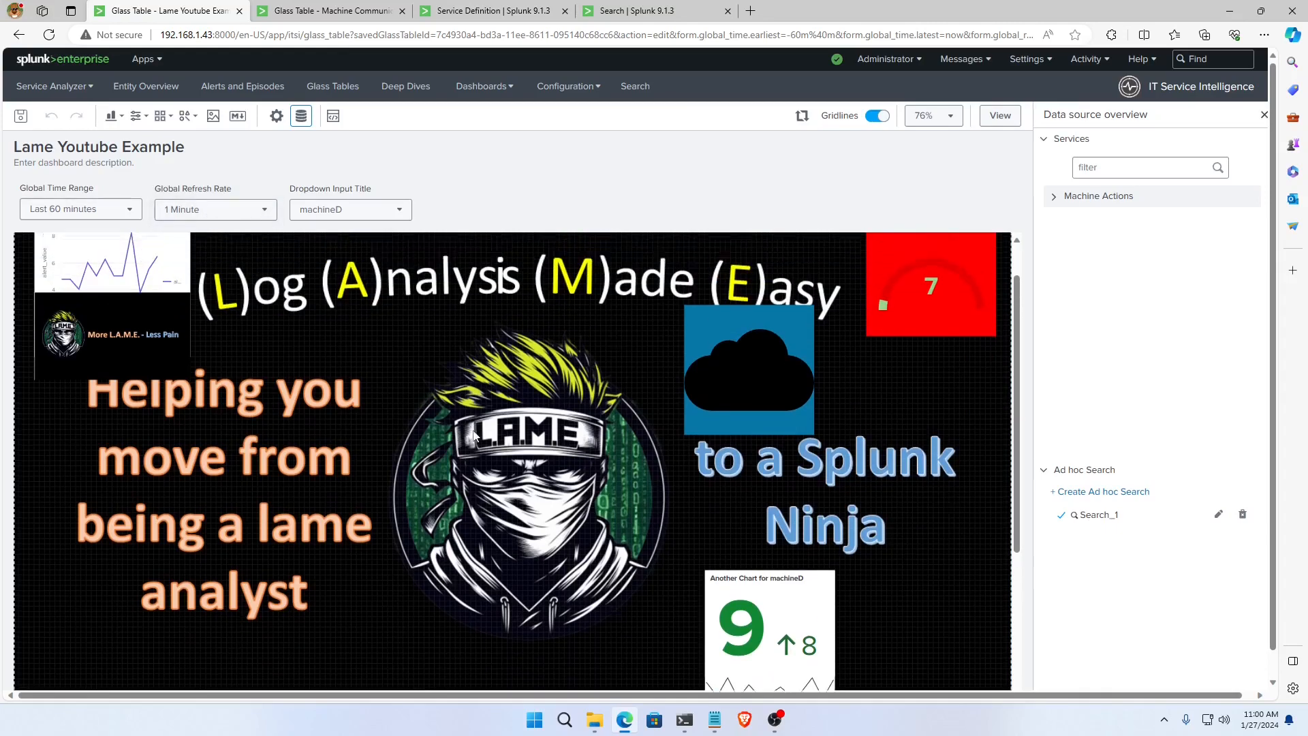
scroll(474, 348, up, 1)
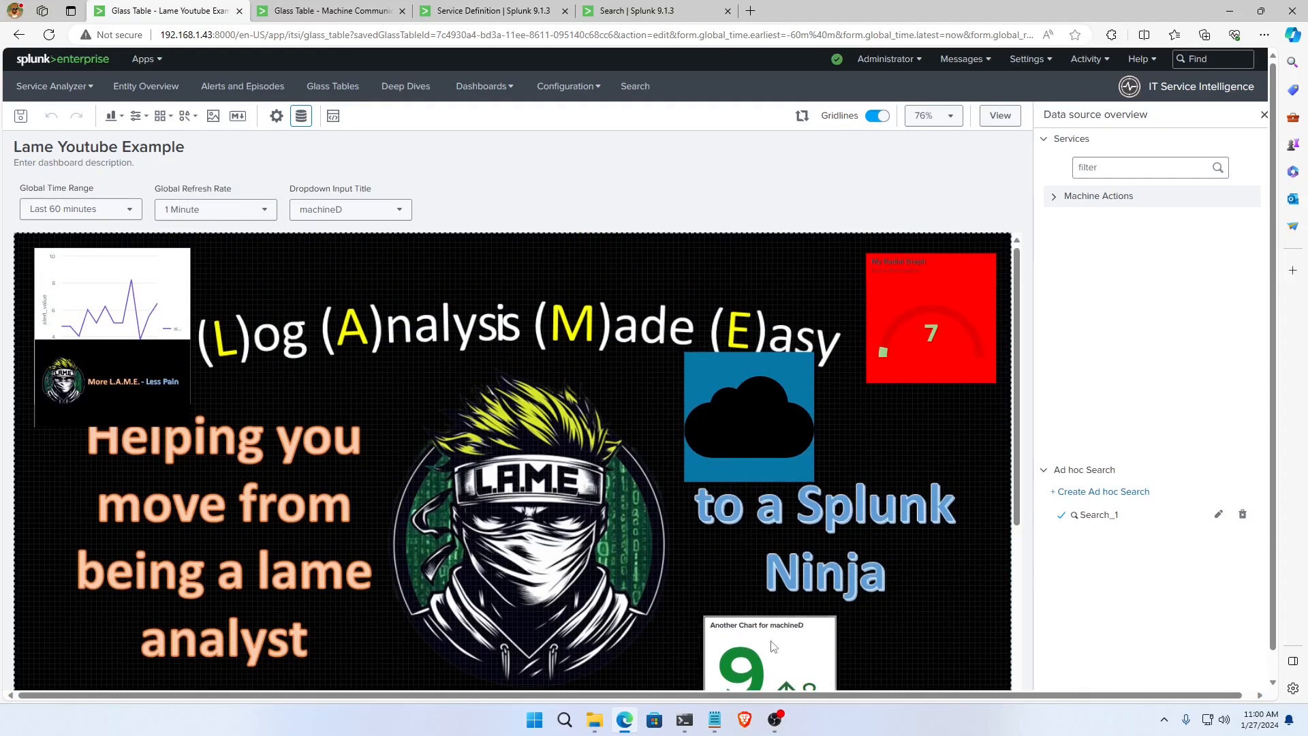
scroll(826, 542, down, 1)
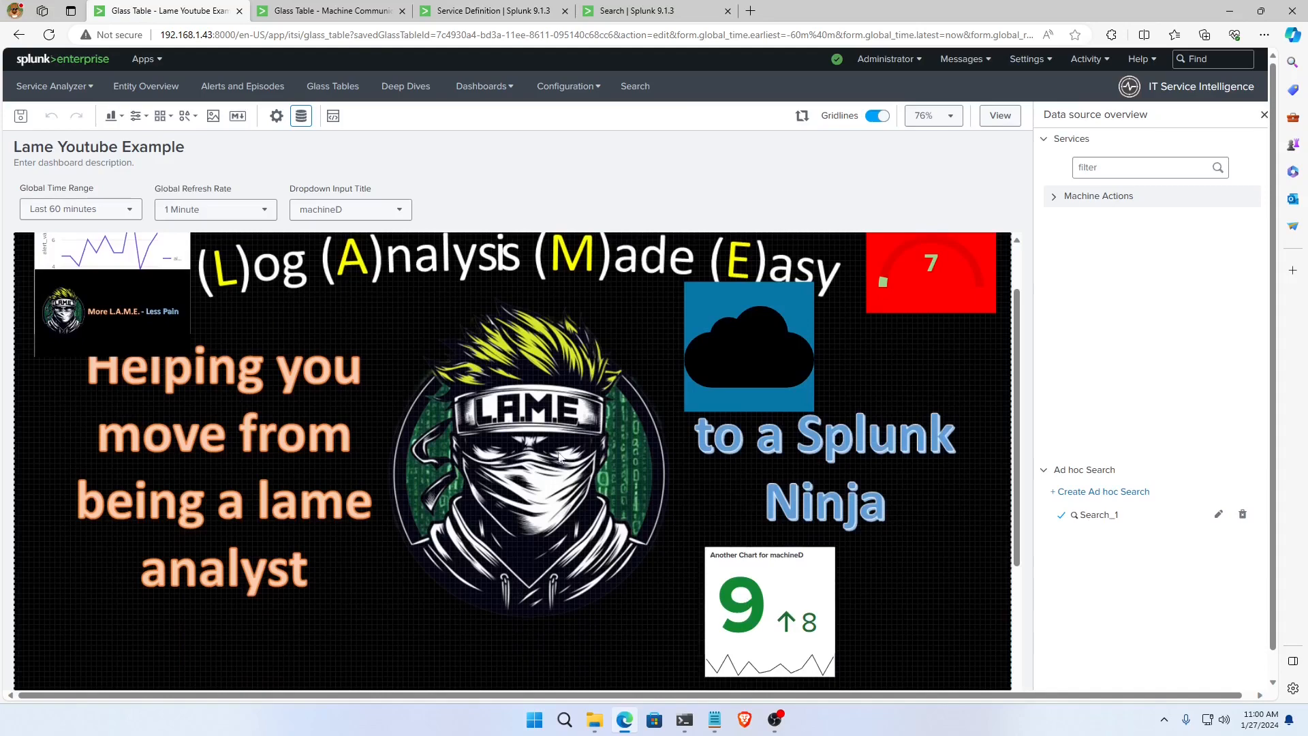
scroll(557, 477, up, 1)
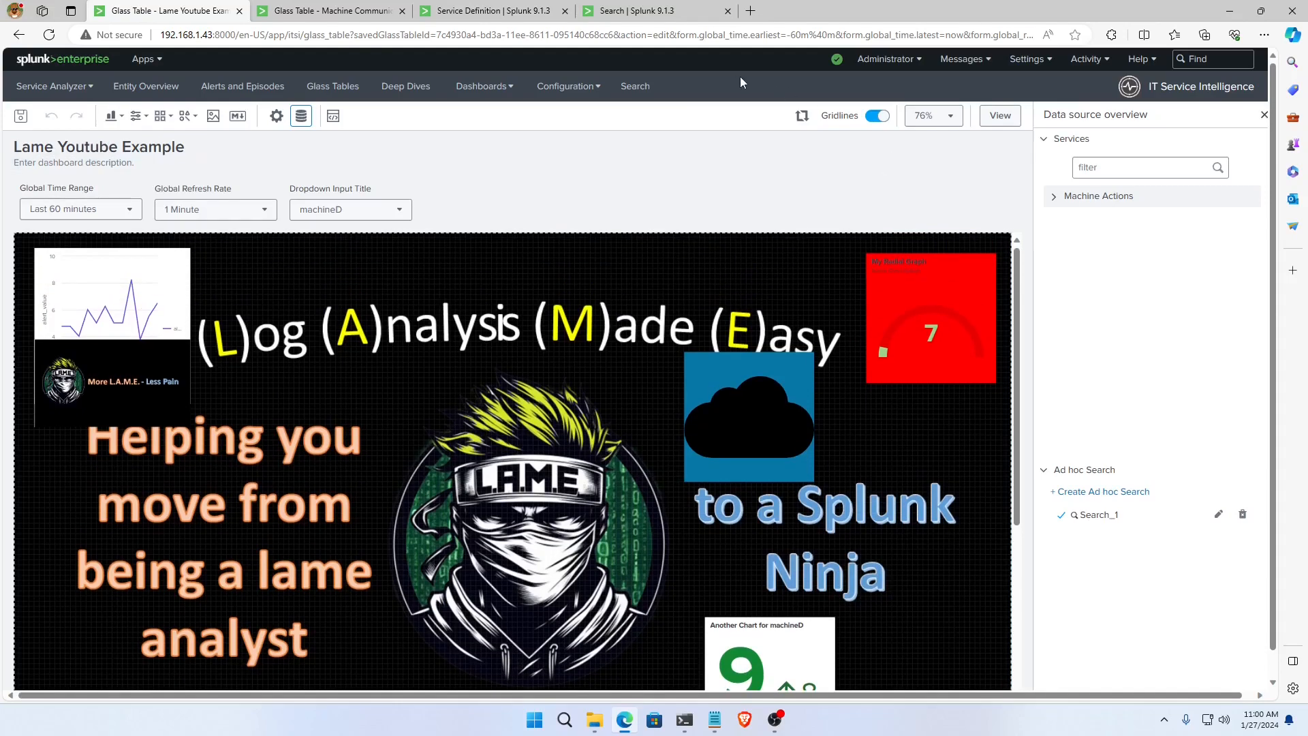
Search the web for "splunk itsi glass tables" in a new tab and open an example from the image results.
click(750, 11)
click(613, 97)
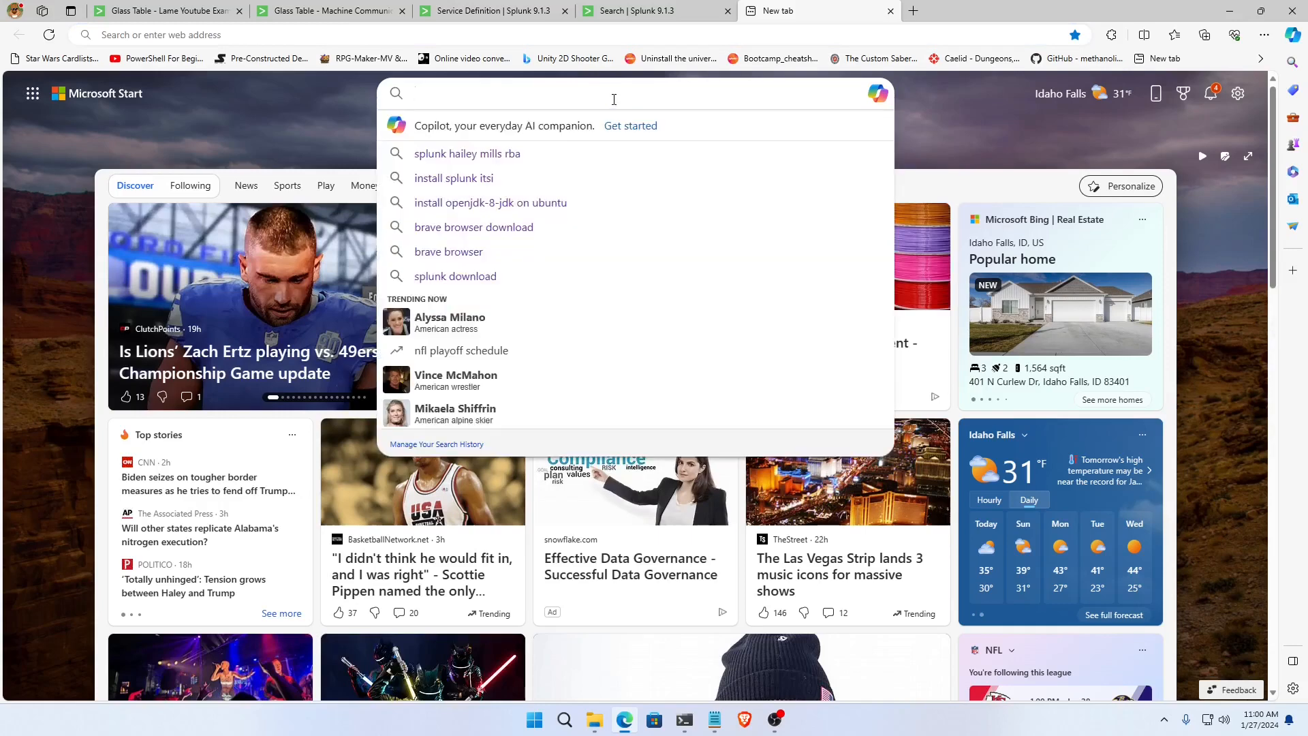
text(splunk itsi )
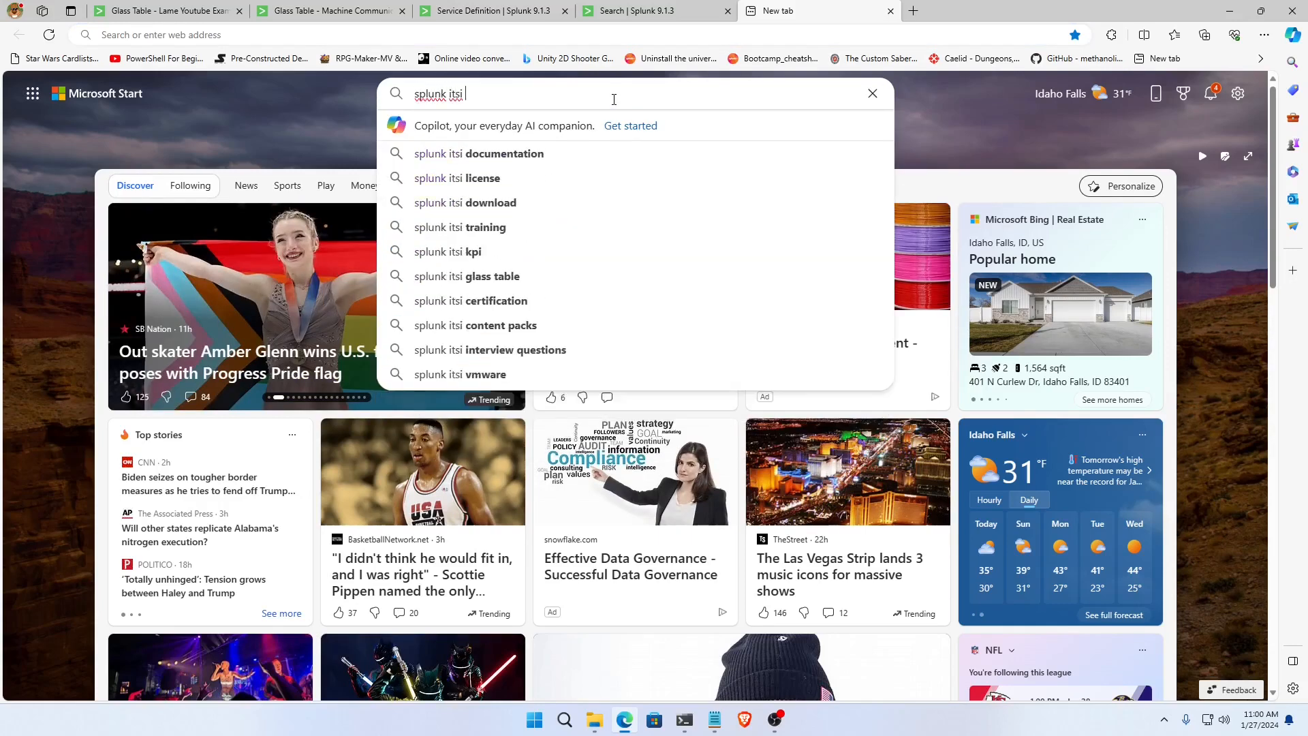
text(glass tables)
key(Return)
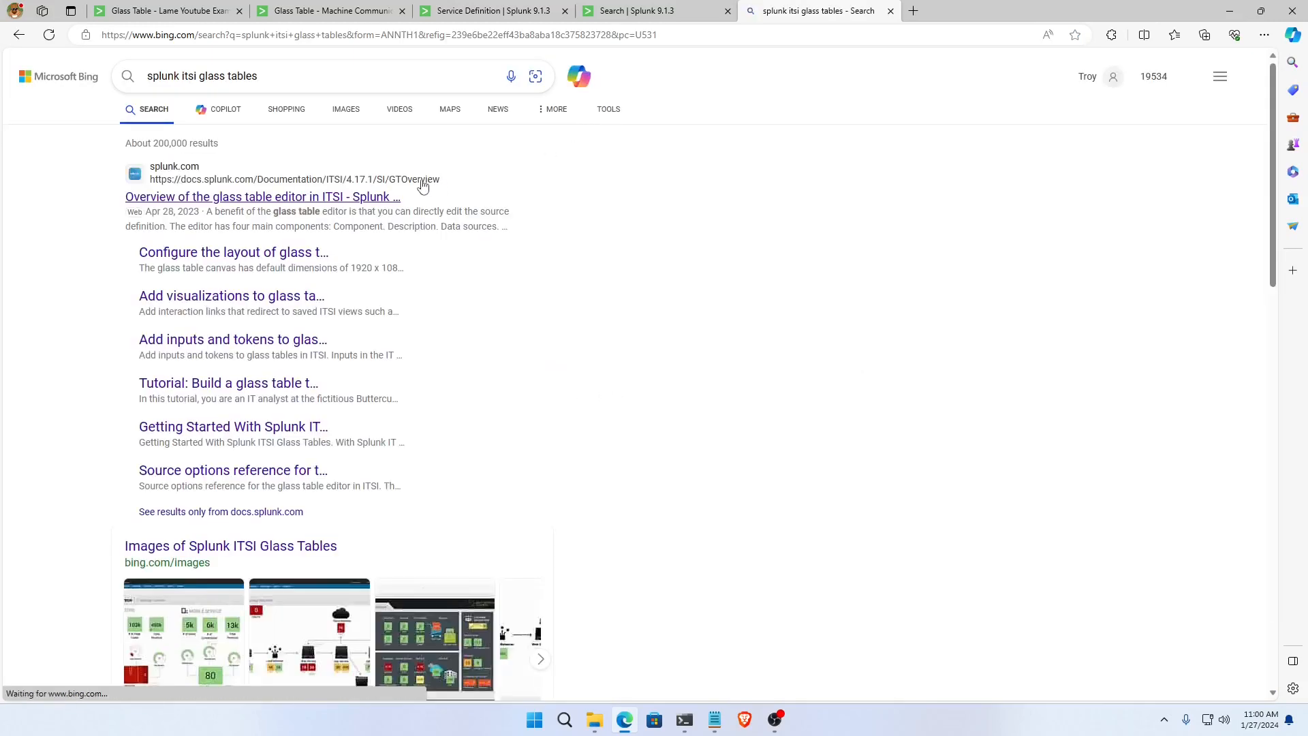
click(342, 113)
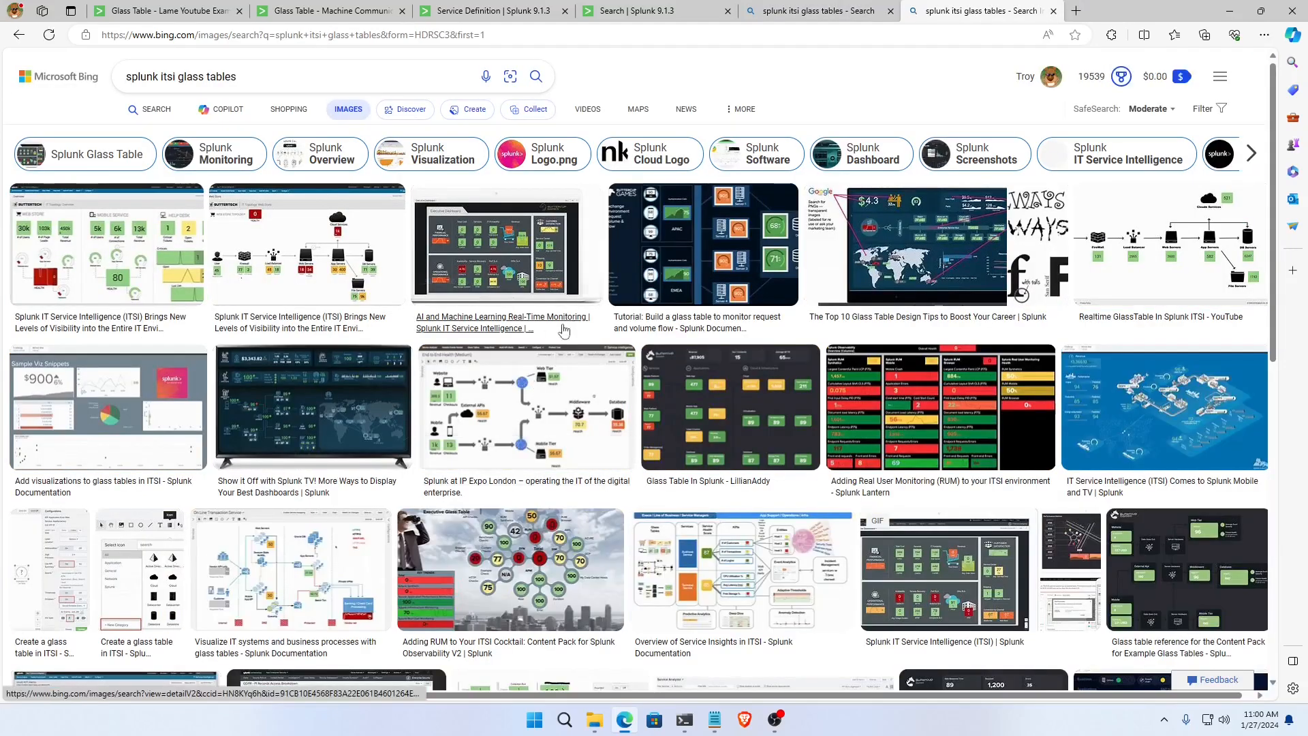
click(906, 257)
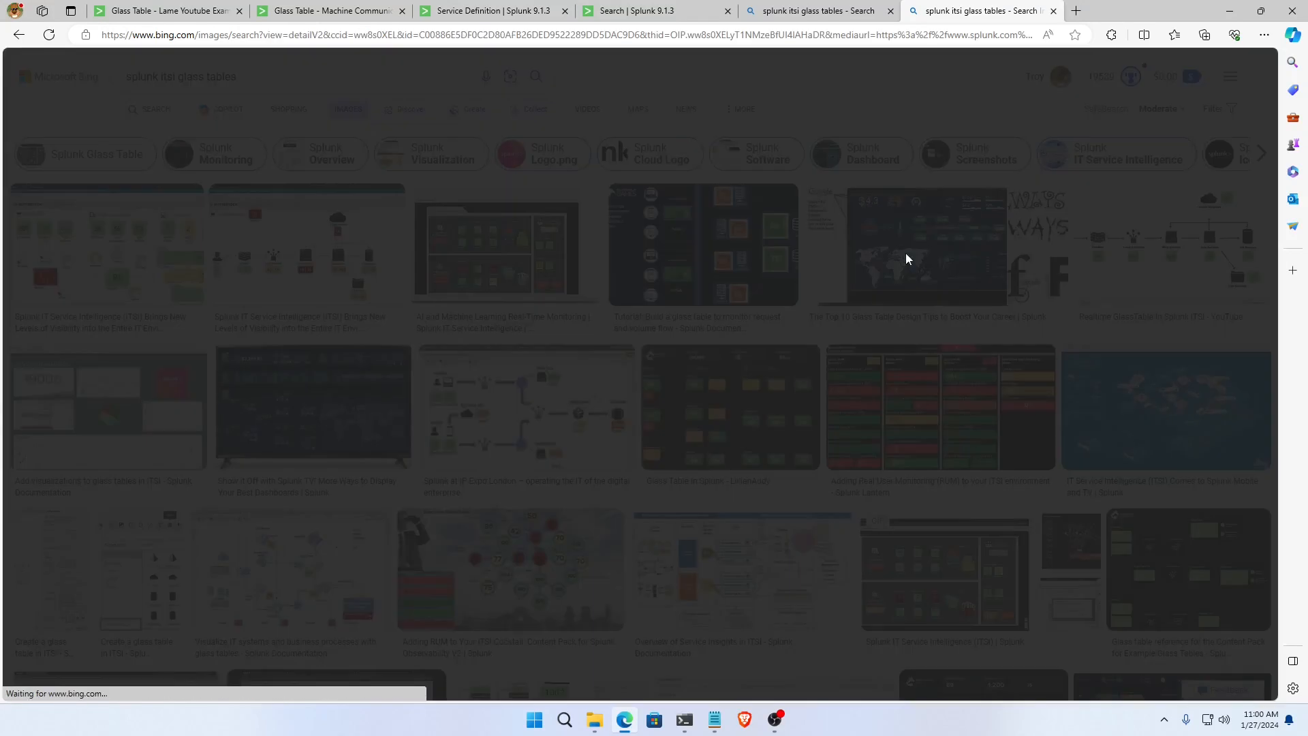
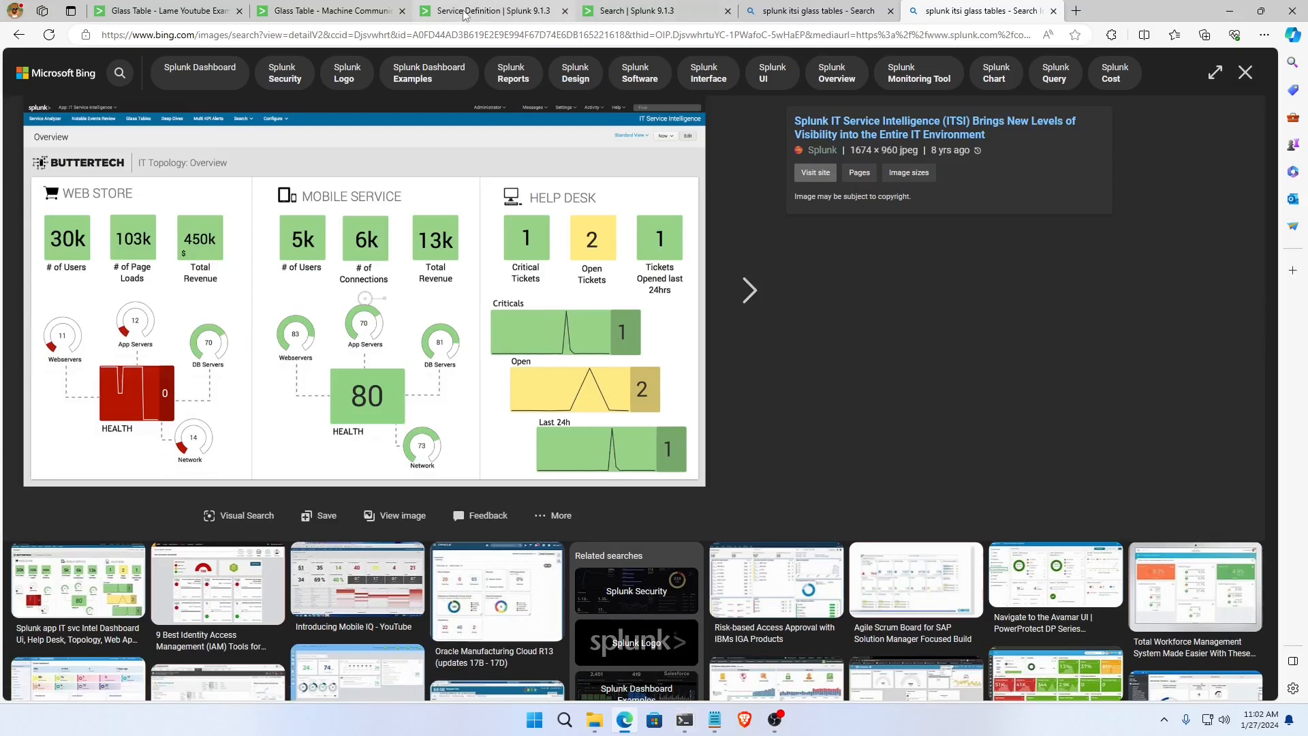
Return to the "Lame Youtube Example" glass table, add a Single Value visualization and place it at about X 500, Y 160.
click(336, 20)
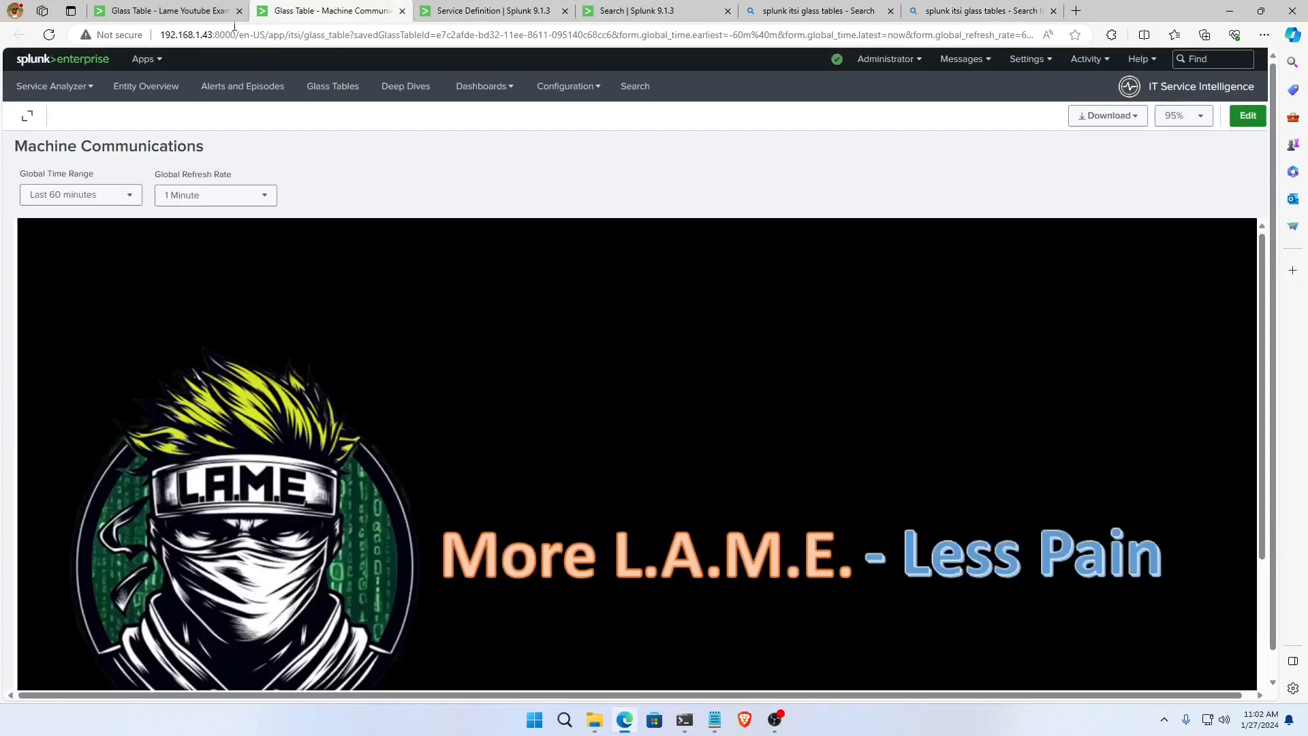
click(167, 11)
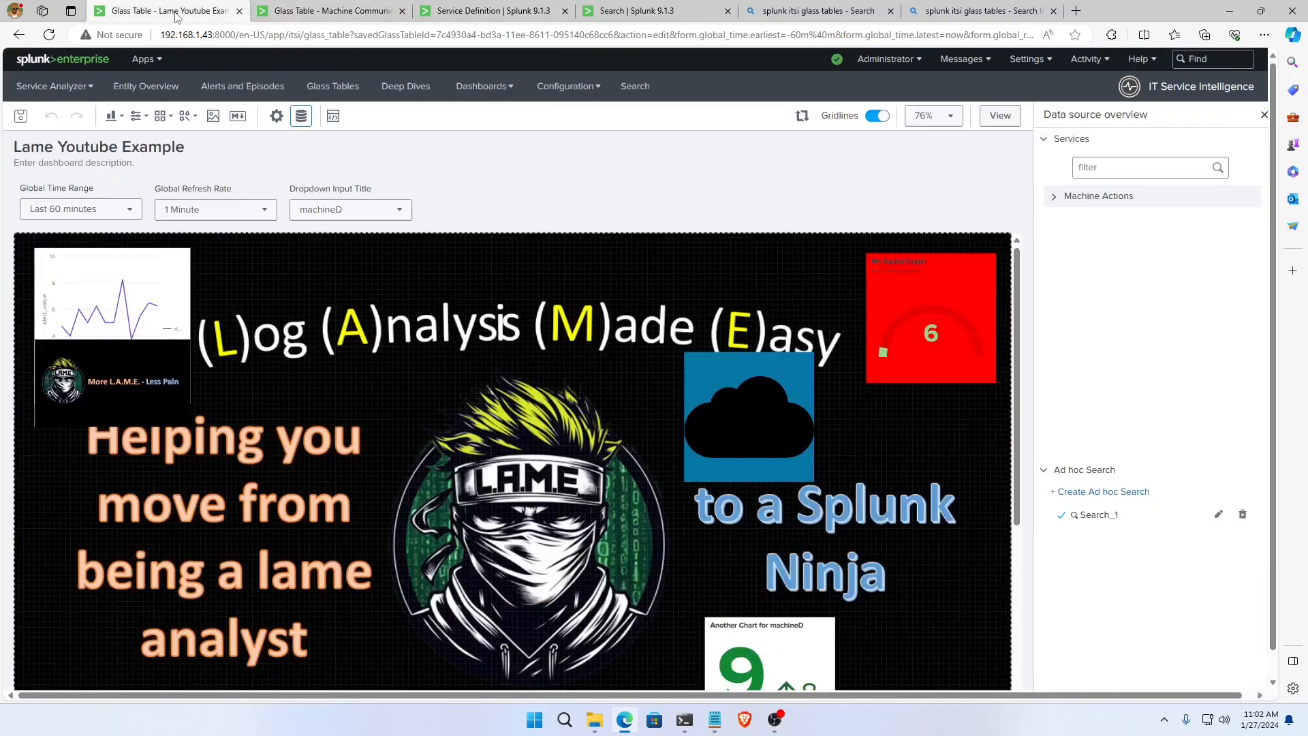
click(120, 120)
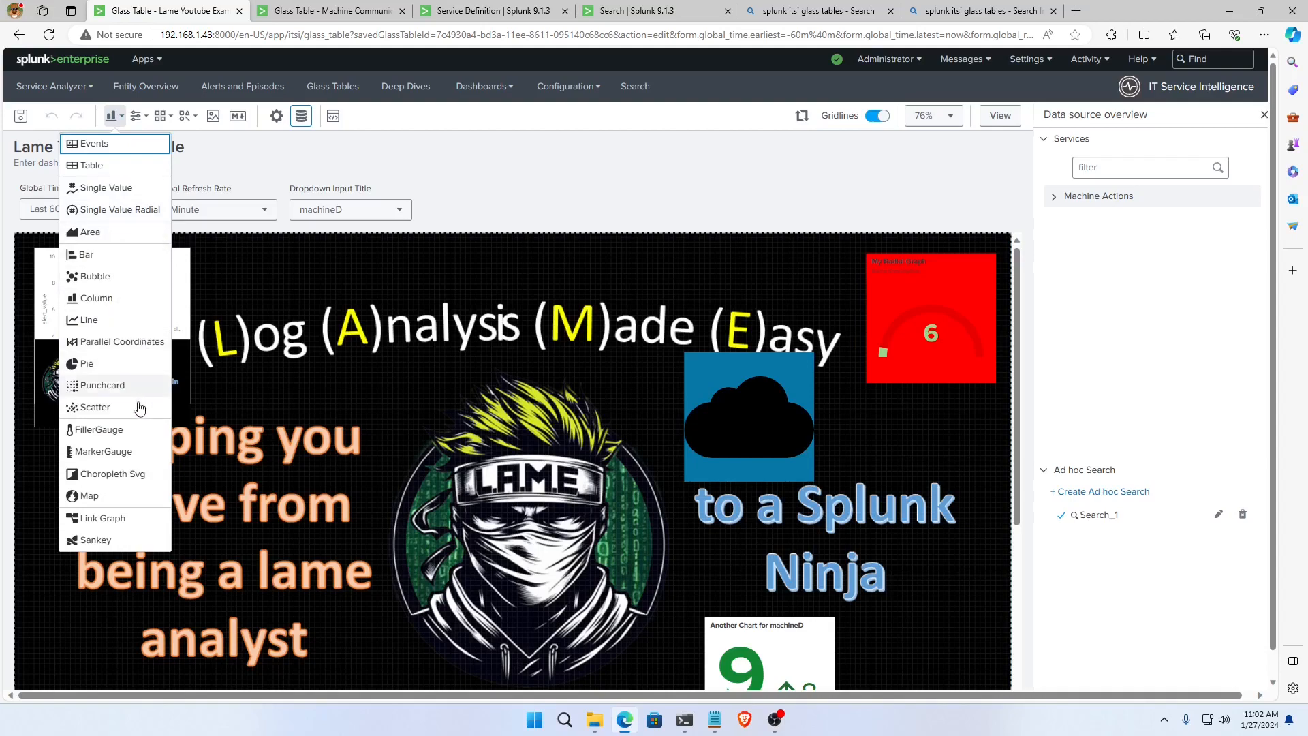
click(107, 187)
scroll(1205, 481, down, 1)
scroll(1205, 481, down, 2)
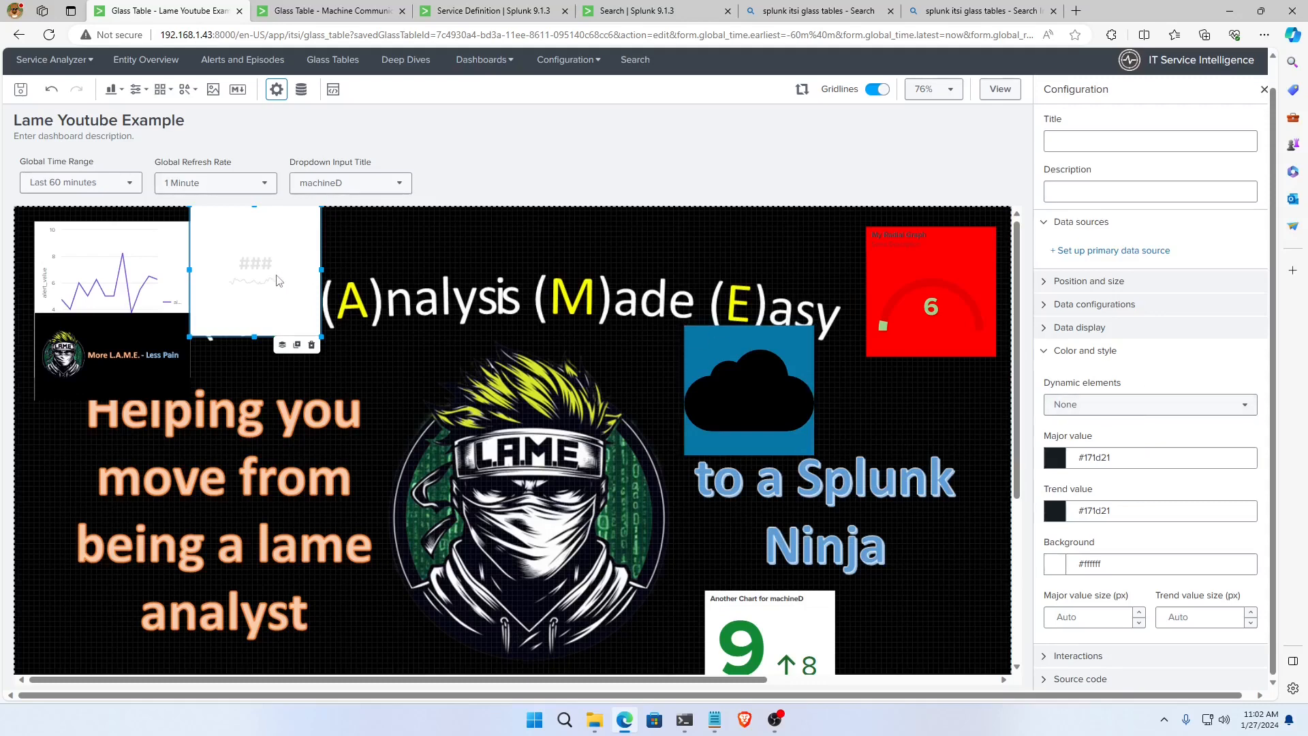
drag(278, 280, 359, 364)
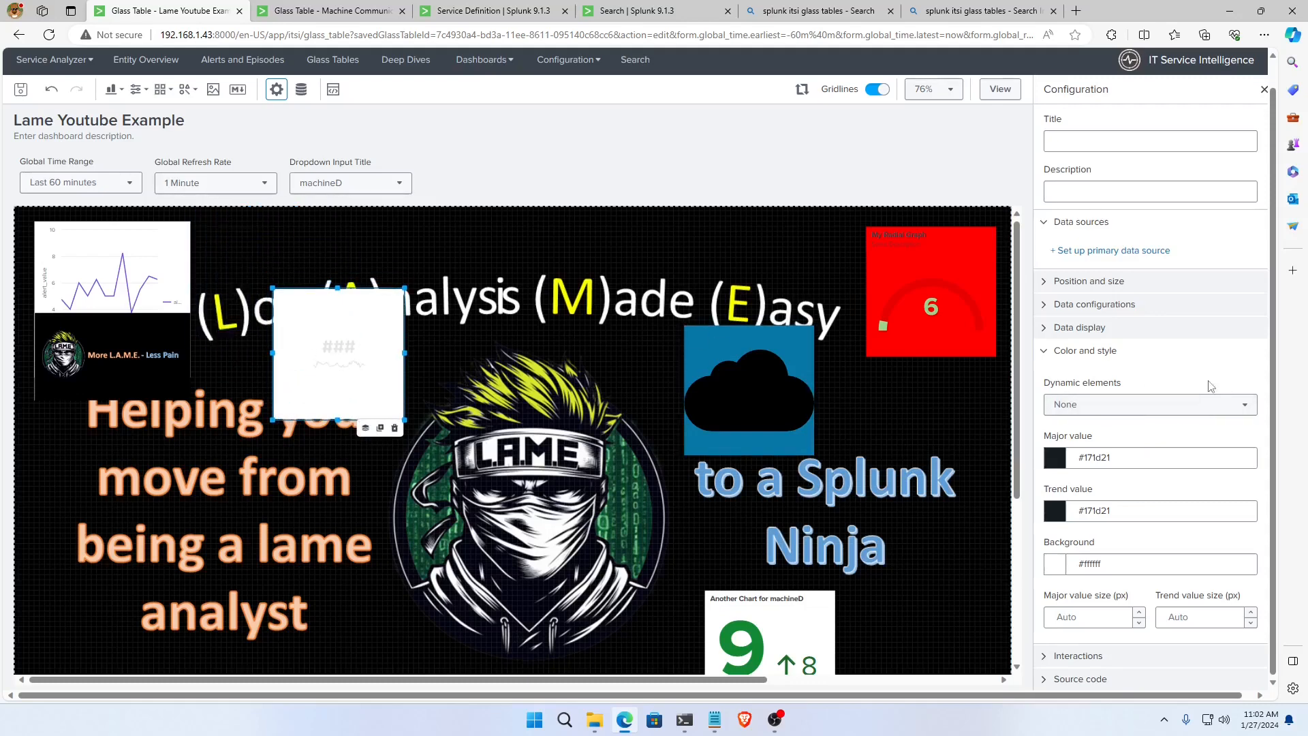
Inspect the Single Value visualization's data display settings, including its sparkline and trend display options.
click(1047, 328)
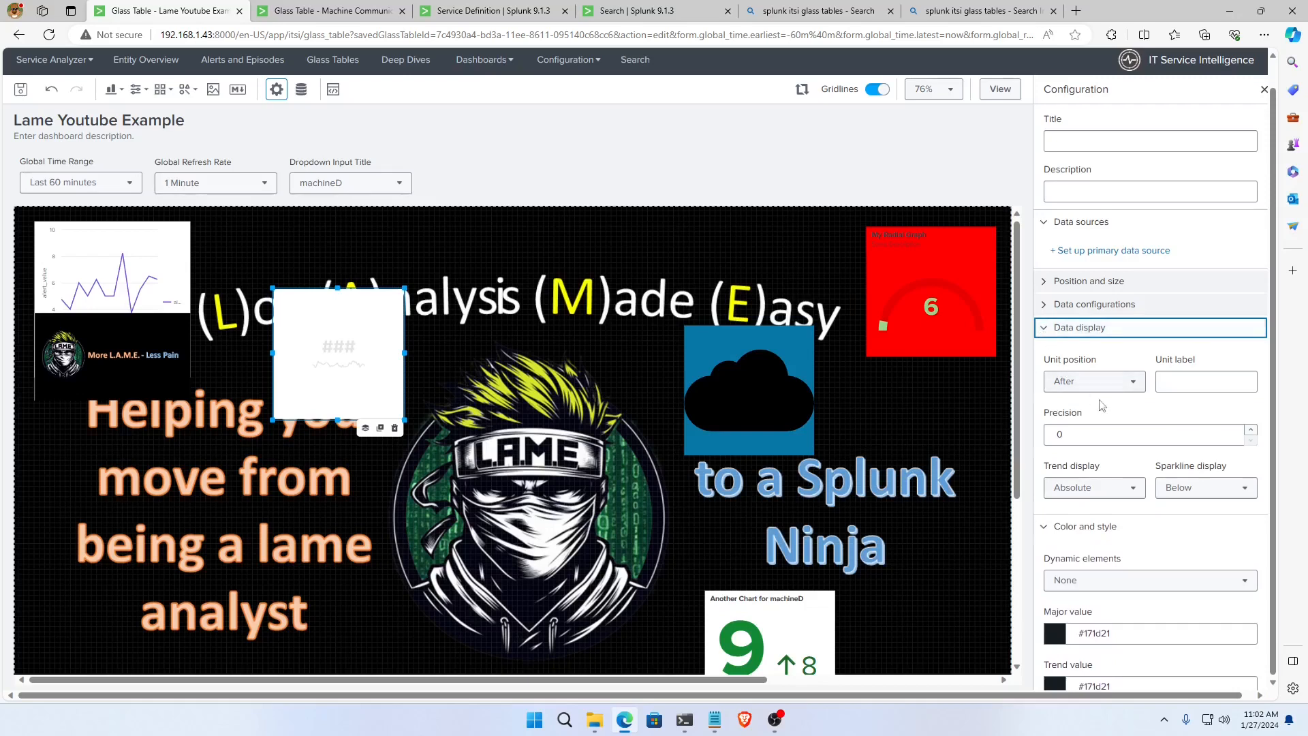
click(1229, 496)
click(1107, 488)
click(1110, 328)
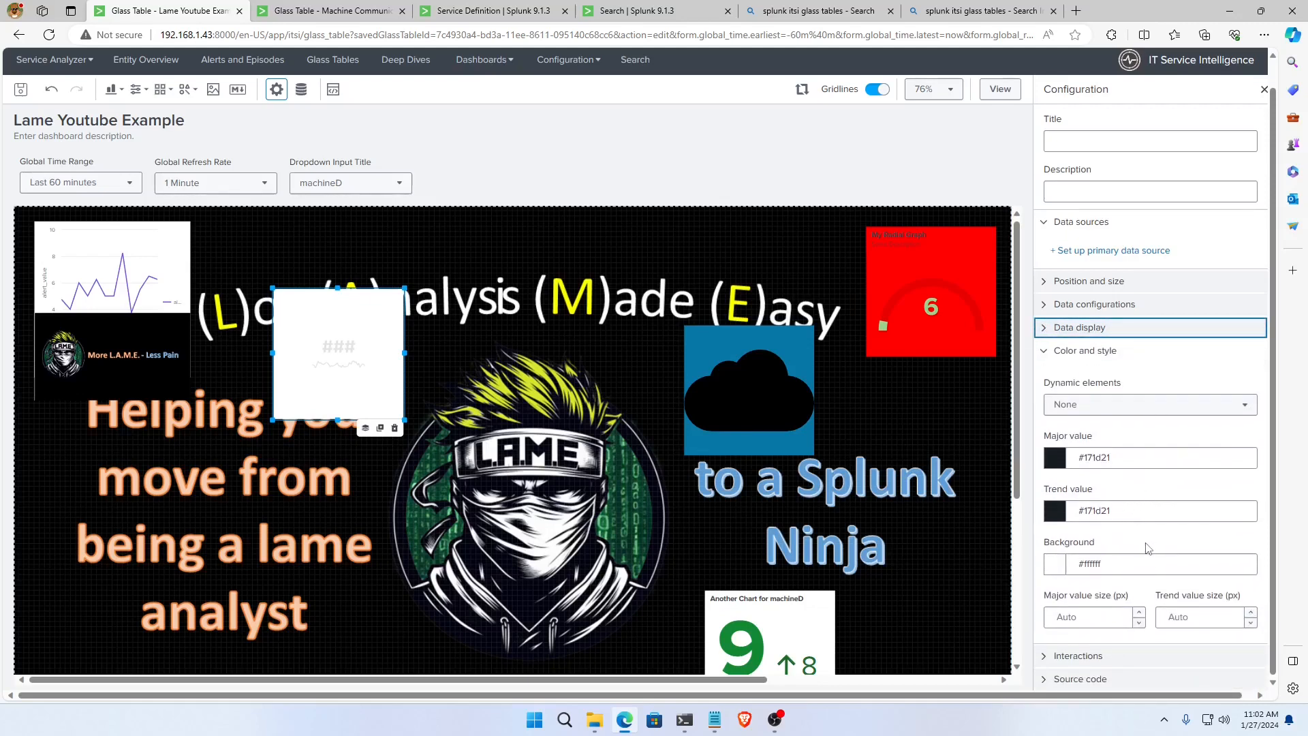
Try out an Events visualization placed over the ninja logo, and delete it.
click(116, 89)
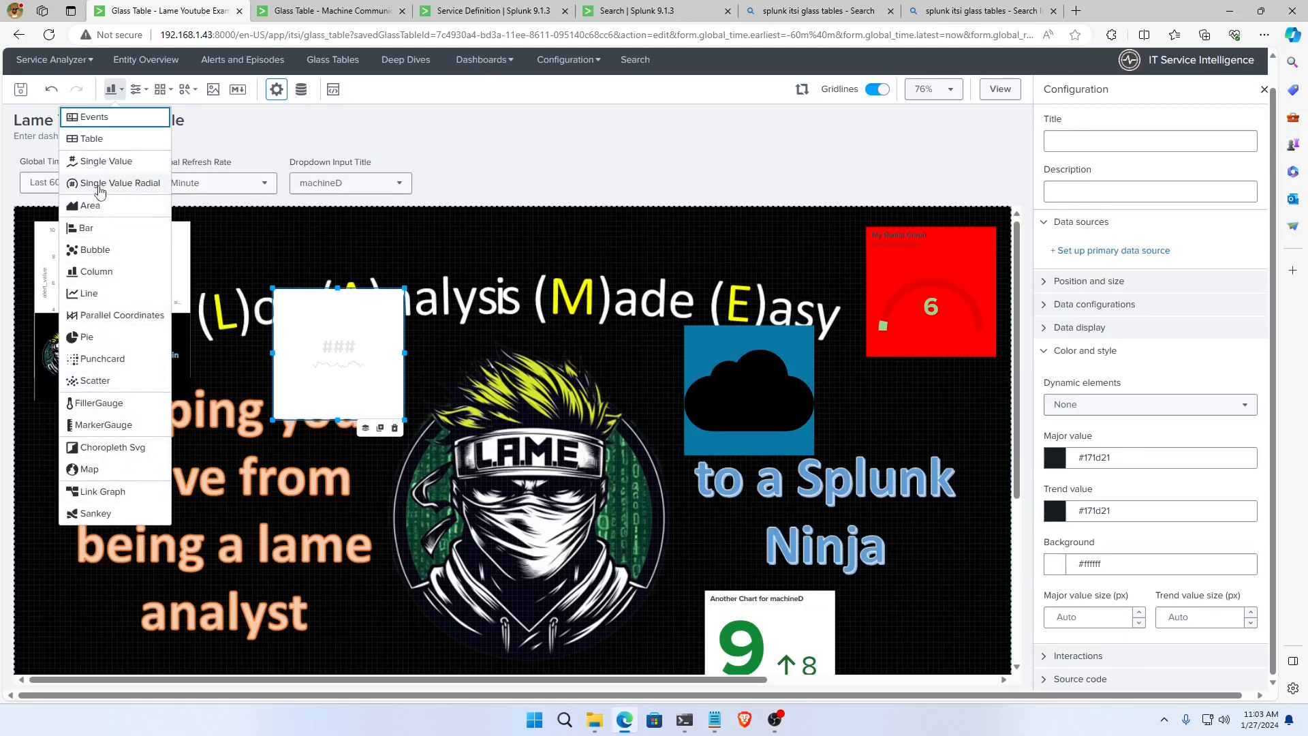
click(107, 120)
drag(247, 526, 475, 428)
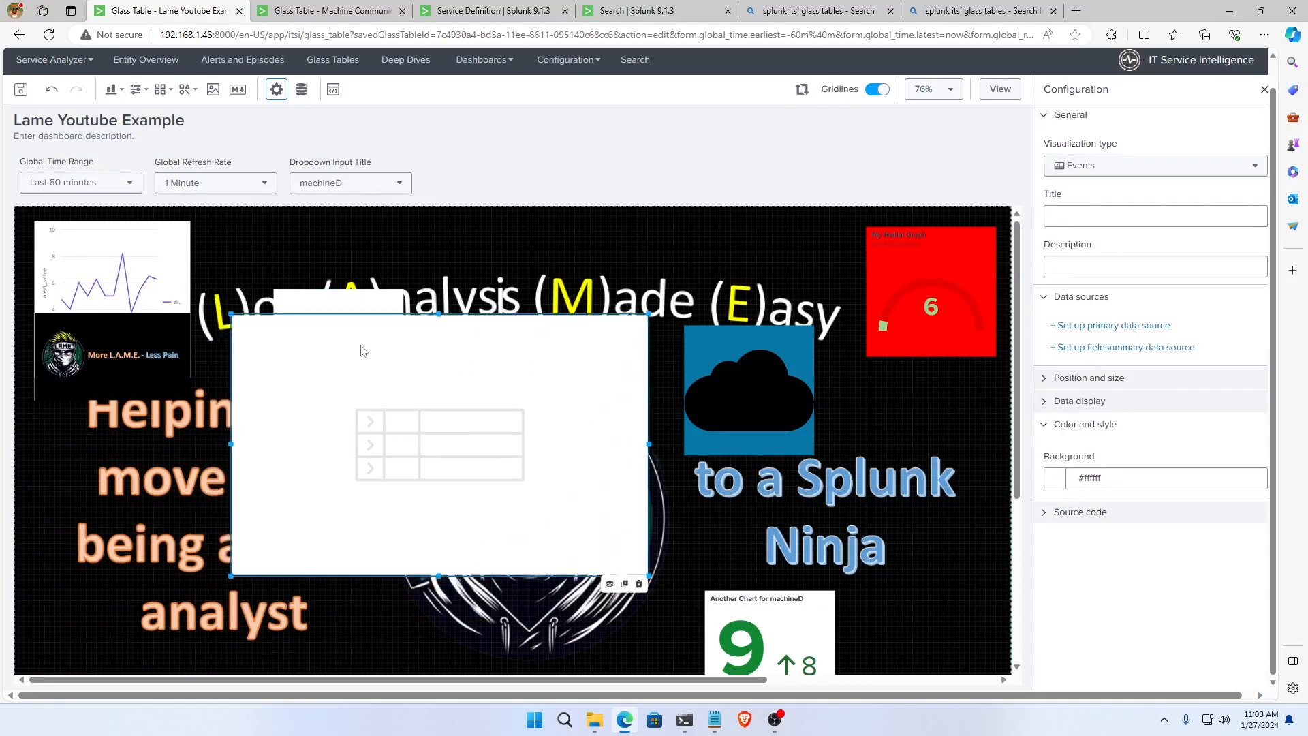
key(Delete)
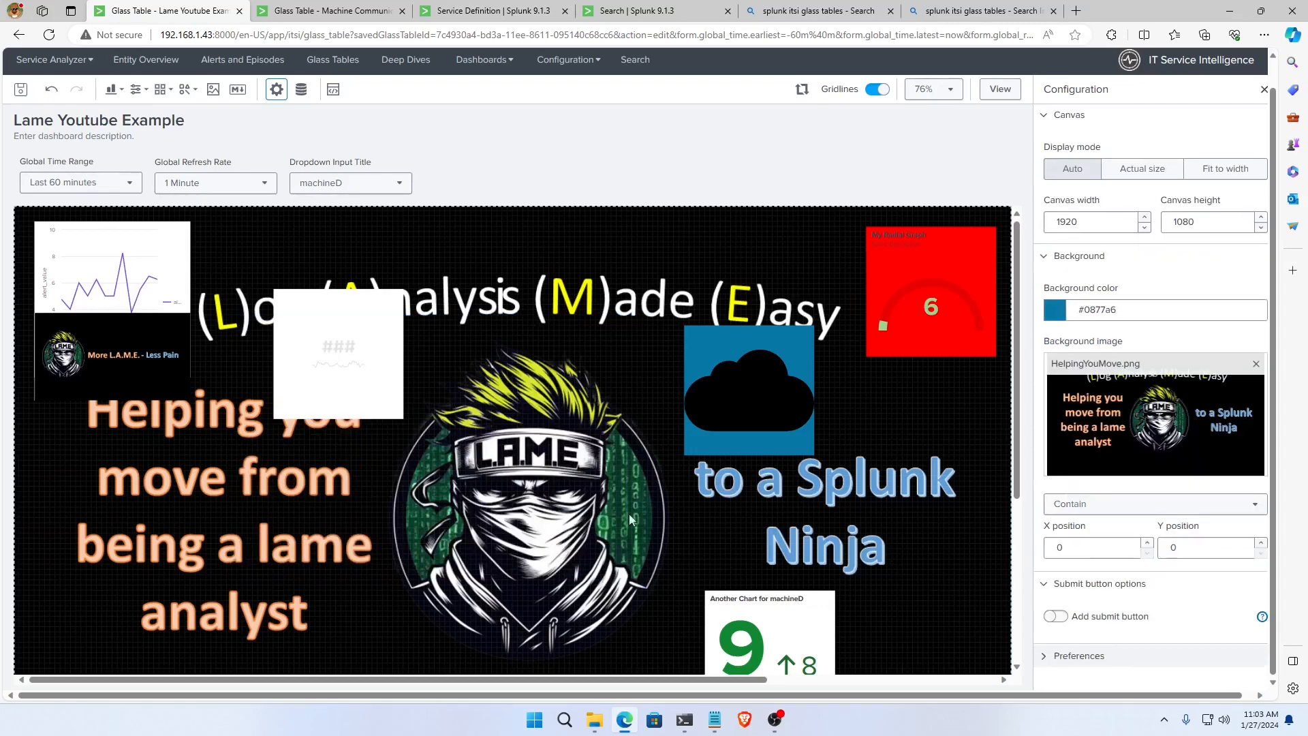
Examine the new Single Value visualization's data display and color and style settings.
click(349, 366)
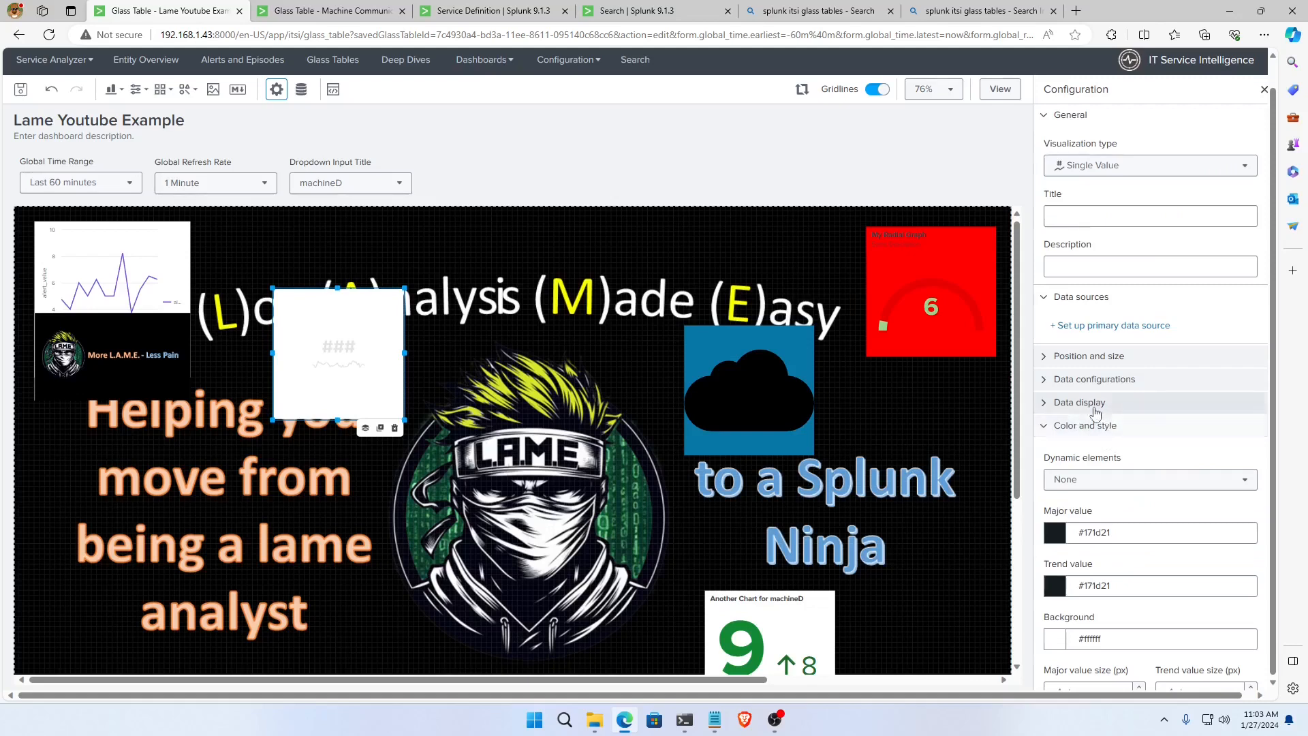
click(1059, 409)
click(1049, 409)
click(1049, 409)
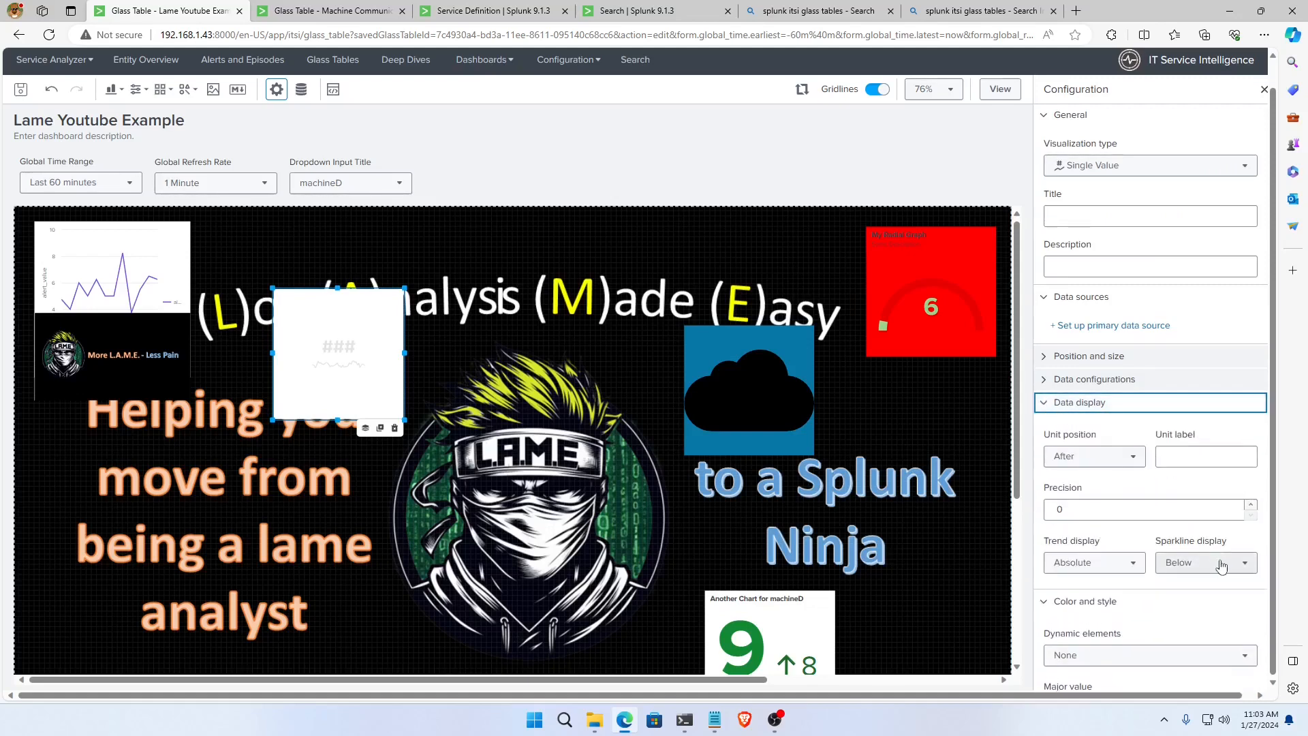
click(1053, 402)
scroll(1138, 488, down, 1)
scroll(1138, 487, down, 2)
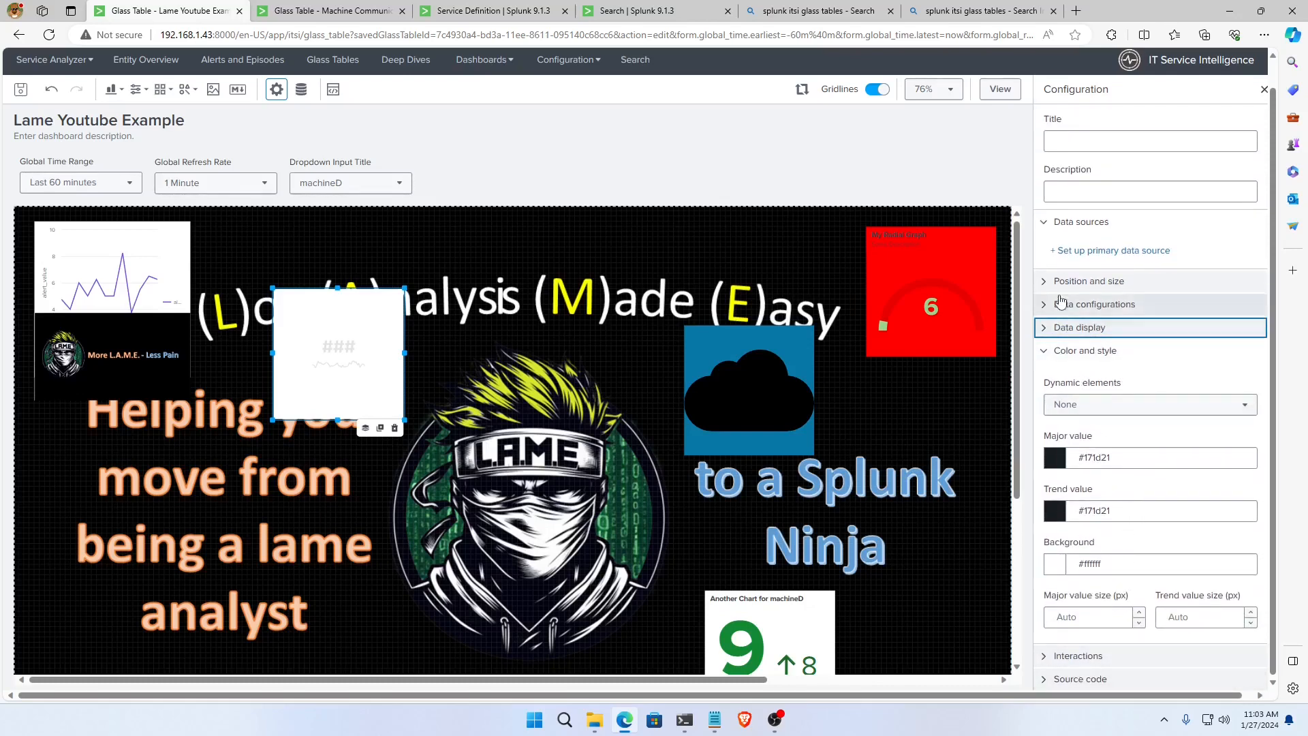
scroll(1157, 454, up, 3)
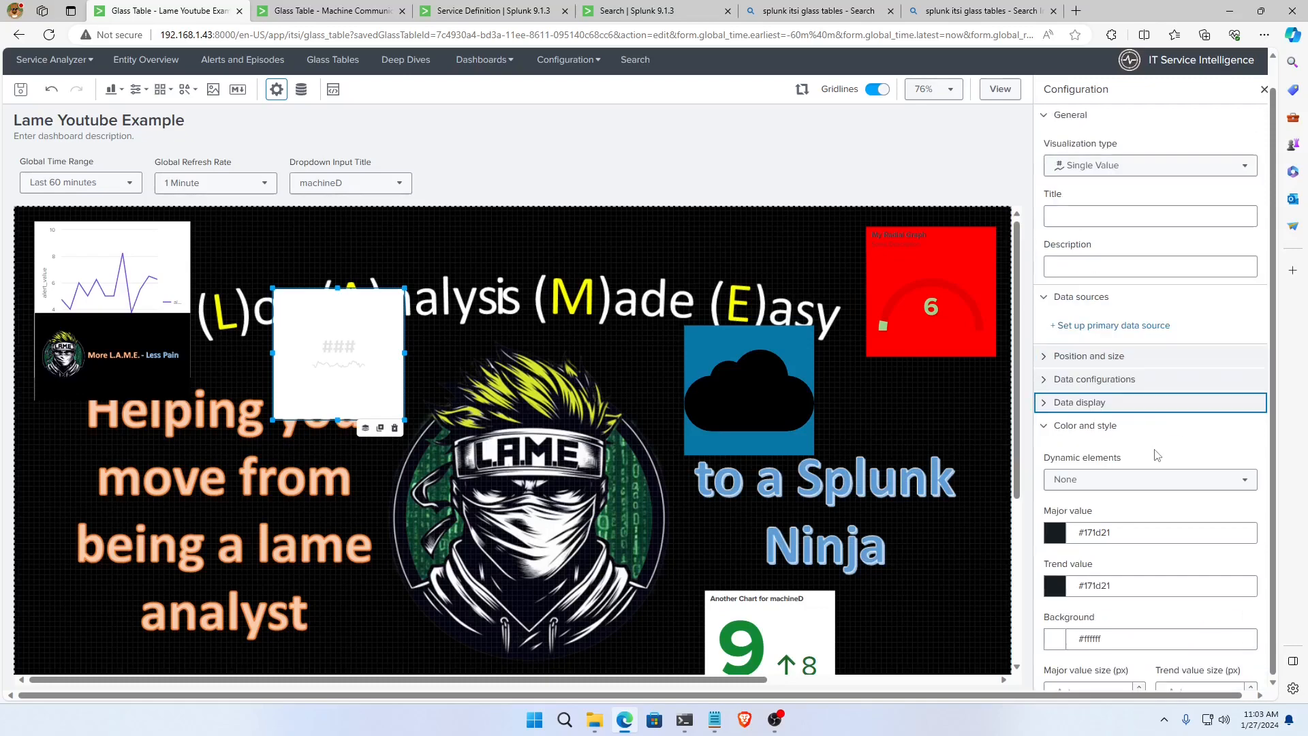
Change the new visualization's type to Single Value Radial and expand its data display, data configurations, and position and size settings.
click(1197, 178)
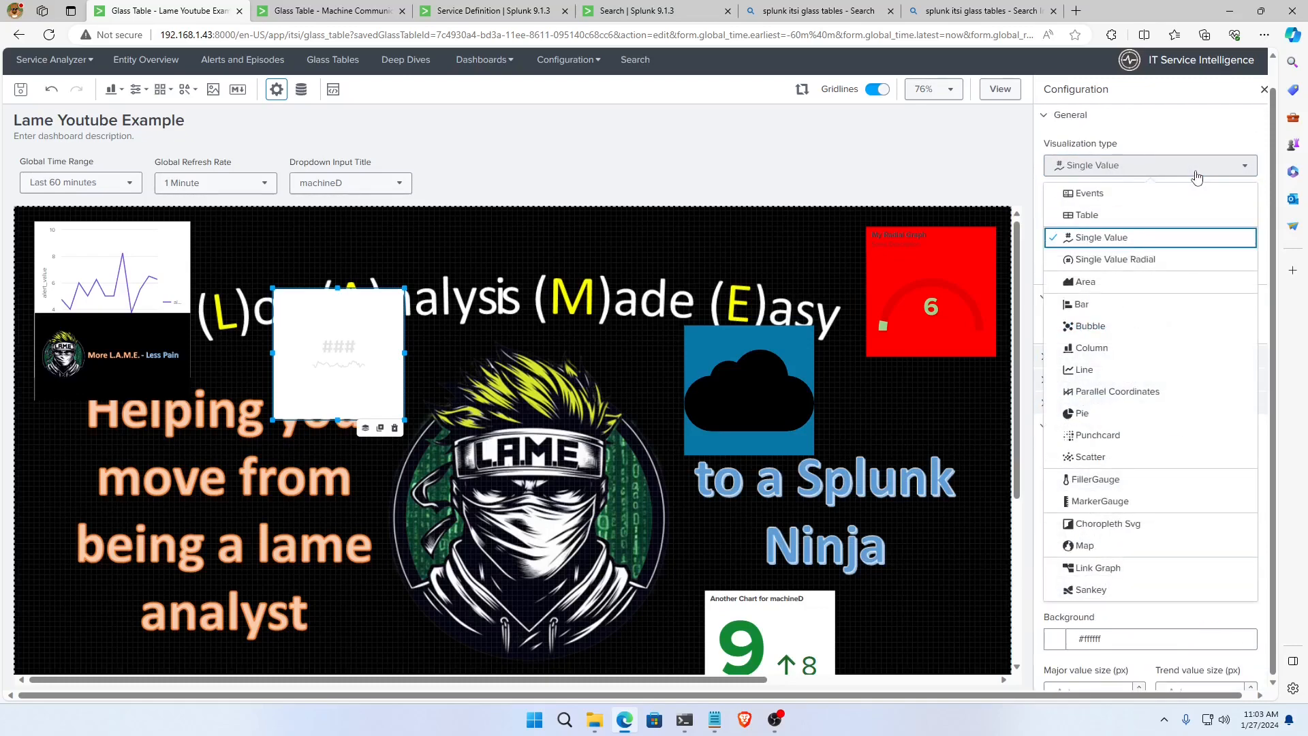
click(1136, 262)
scroll(1185, 488, down, 1)
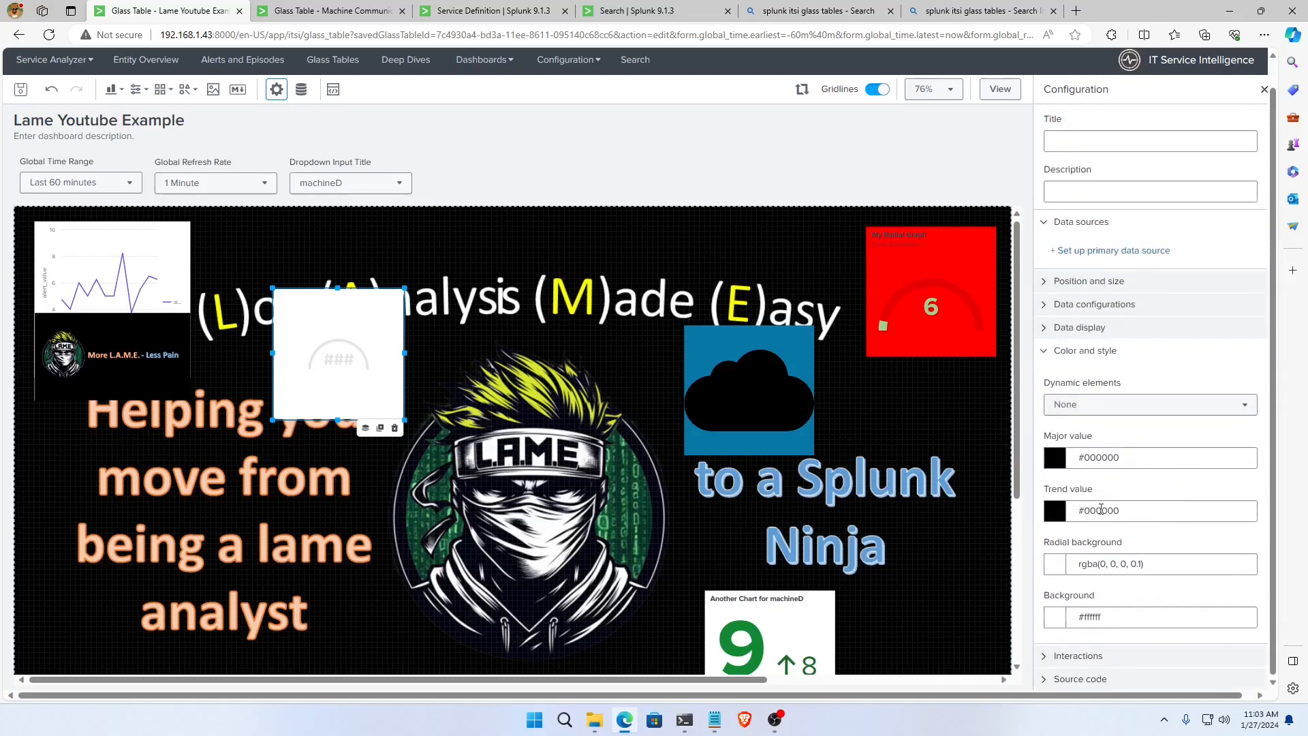
click(1049, 328)
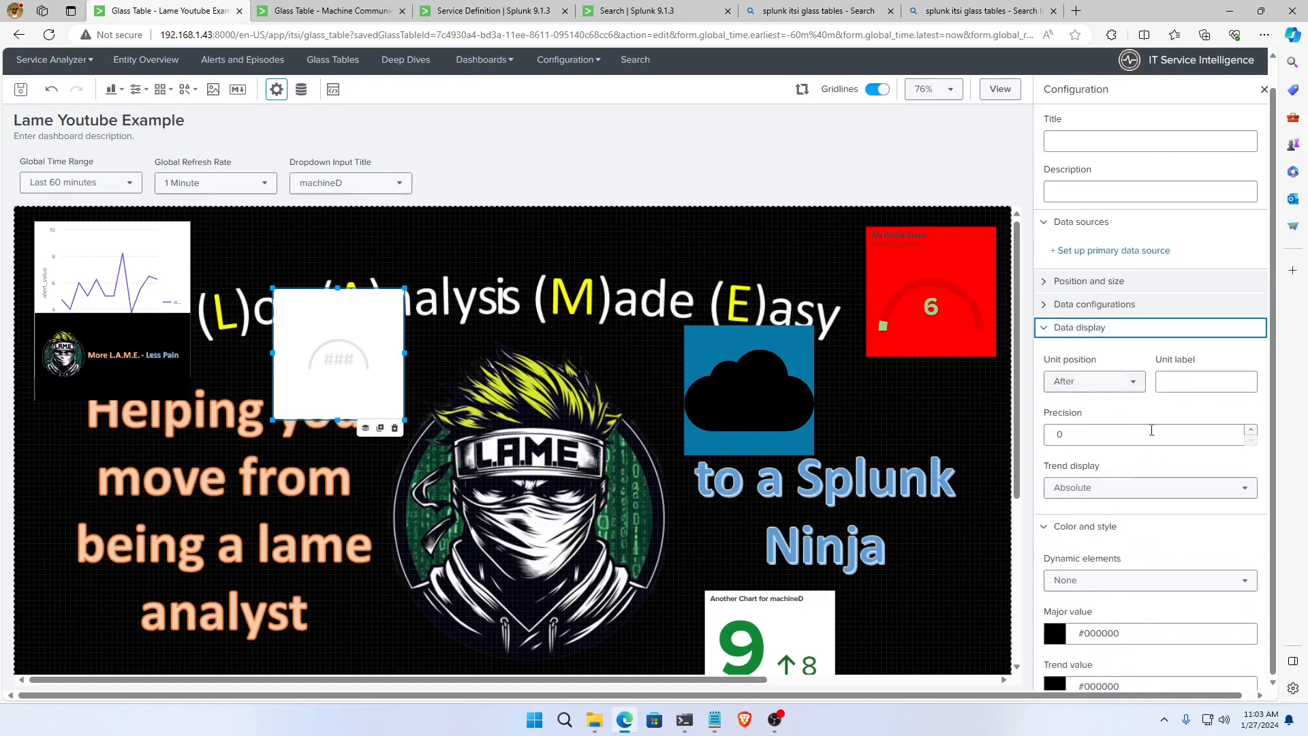
click(1050, 306)
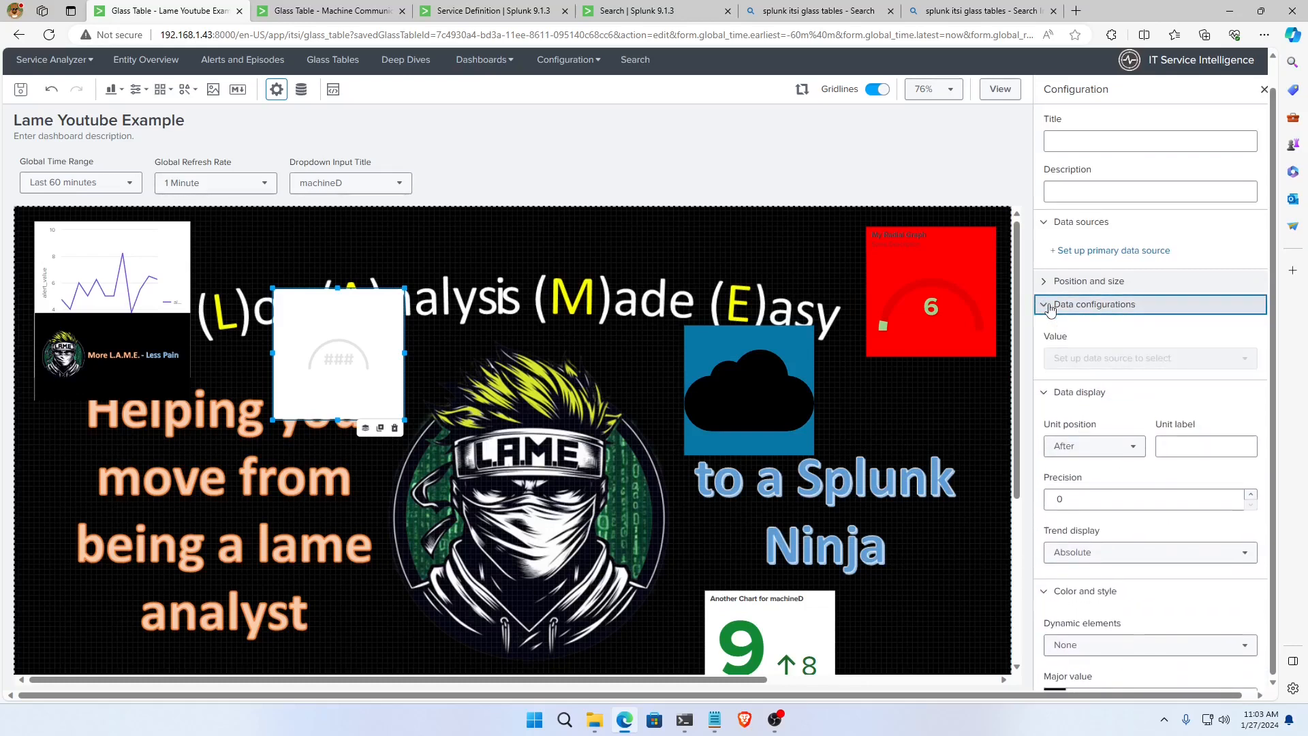
click(1041, 281)
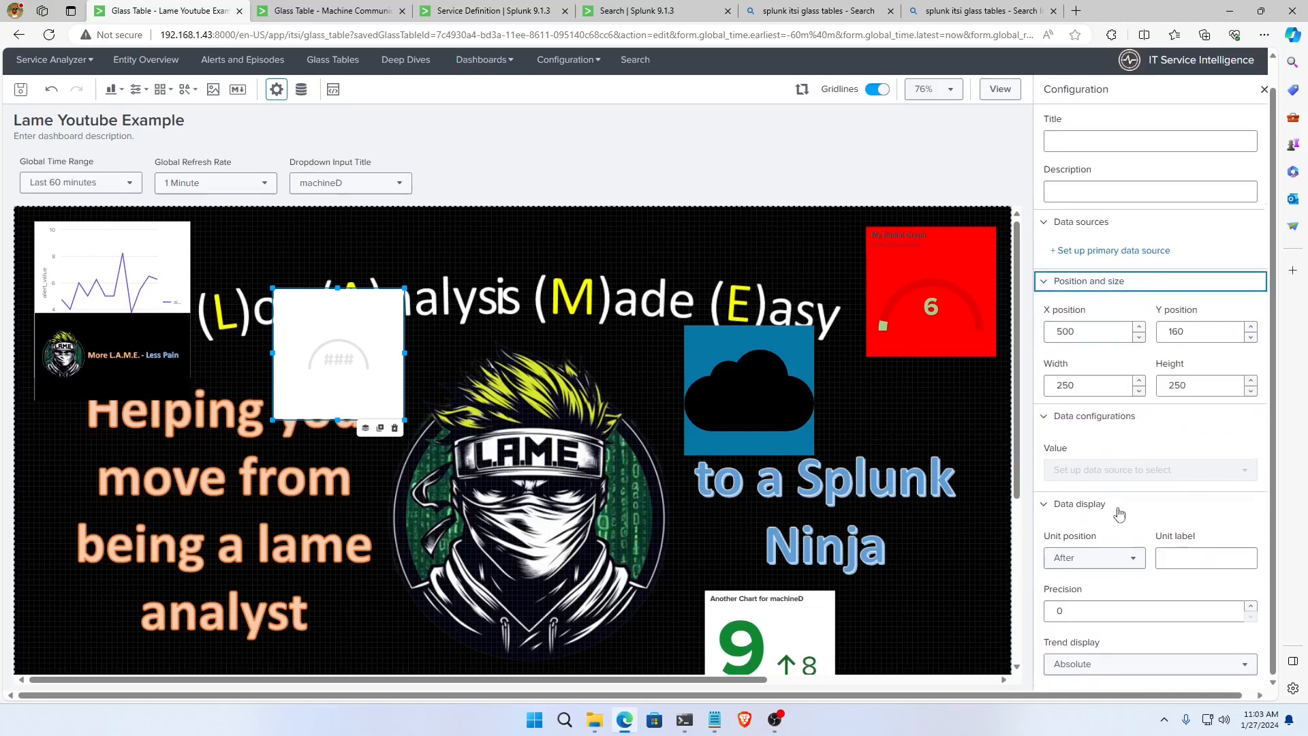
Expand the Single Value Radial visualization's interactions and source code settings for review, and delete the visualization from the glass table.
scroll(1118, 506, down, 5)
click(1085, 666)
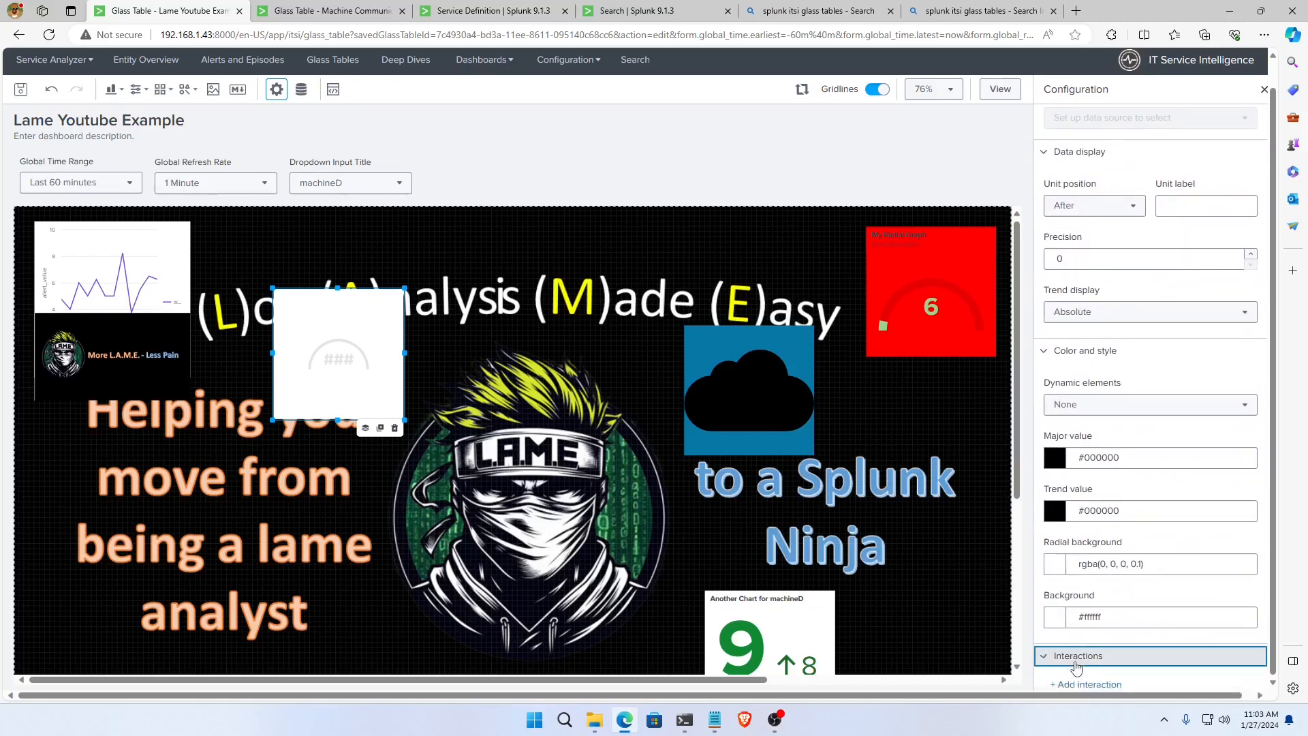
click(1080, 679)
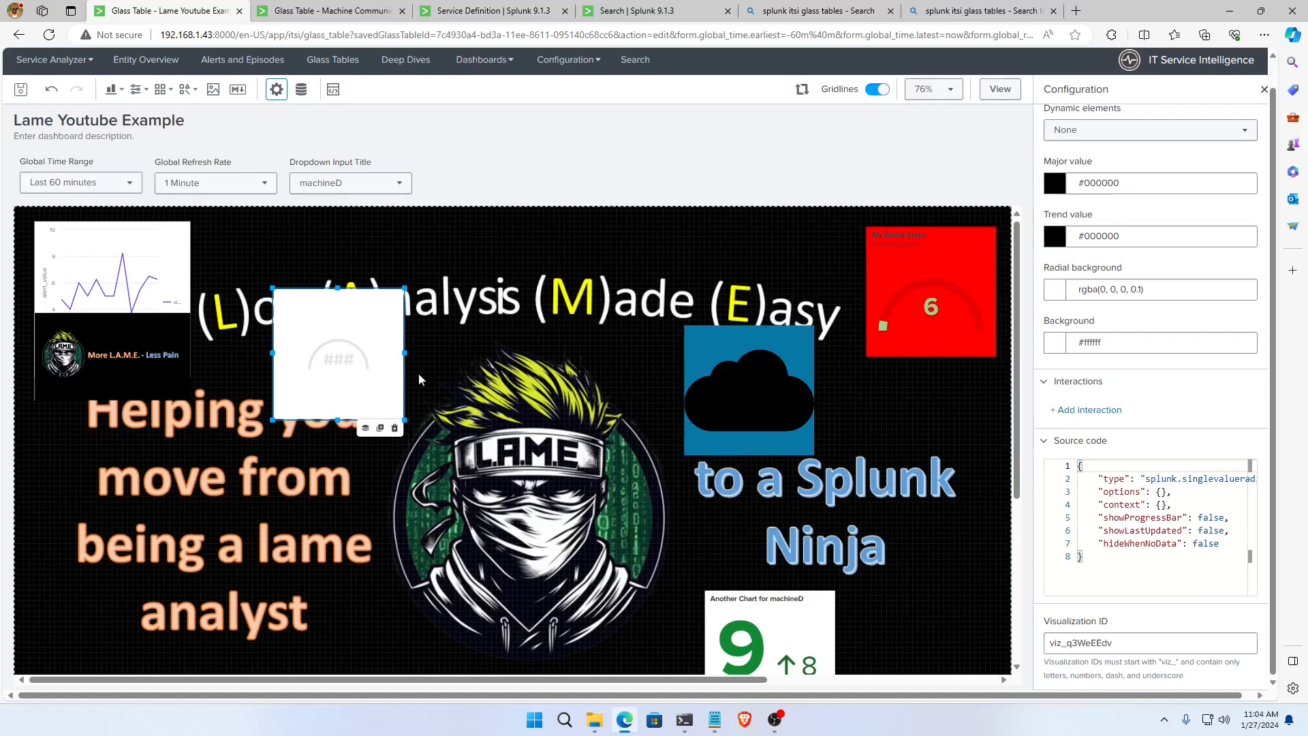
key(Delete)
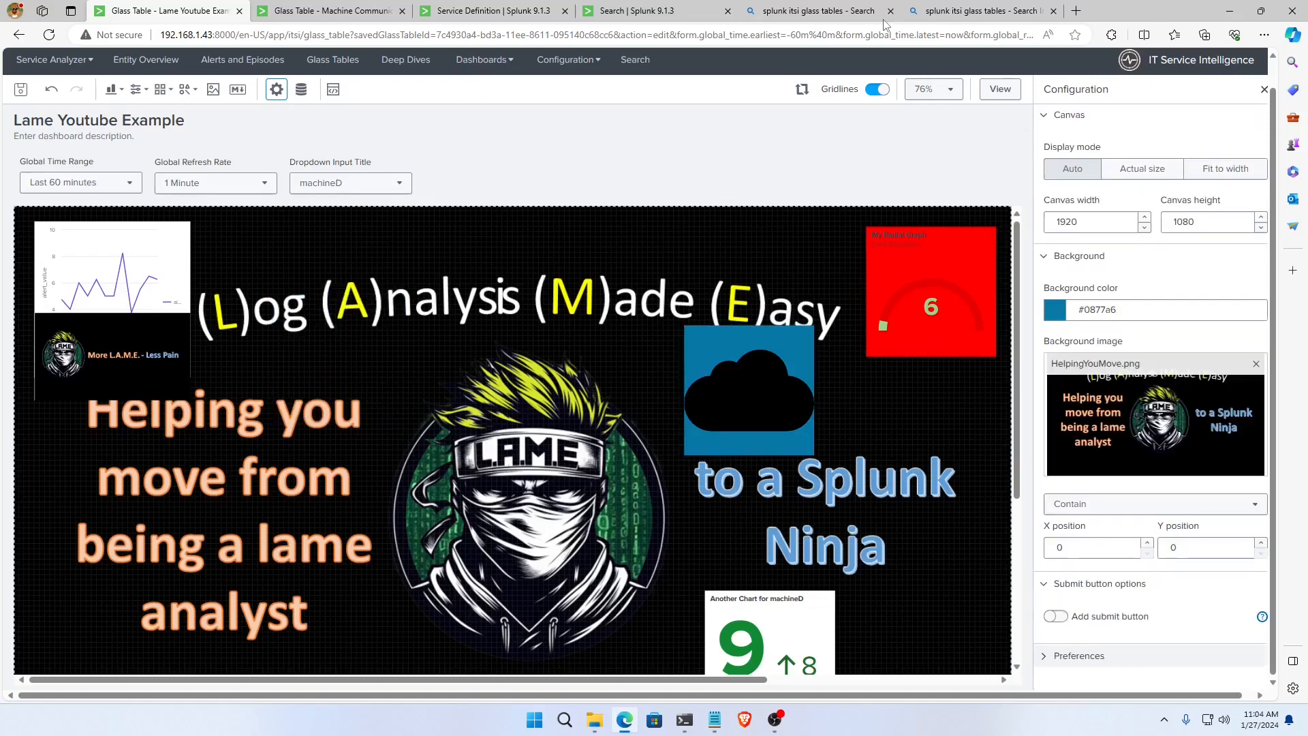
Return to the image results for splunk itsi glass tables and examine the "IT Service Intelligence (ITSI) Comes to Splunk Mobile and TV" example.
click(960, 15)
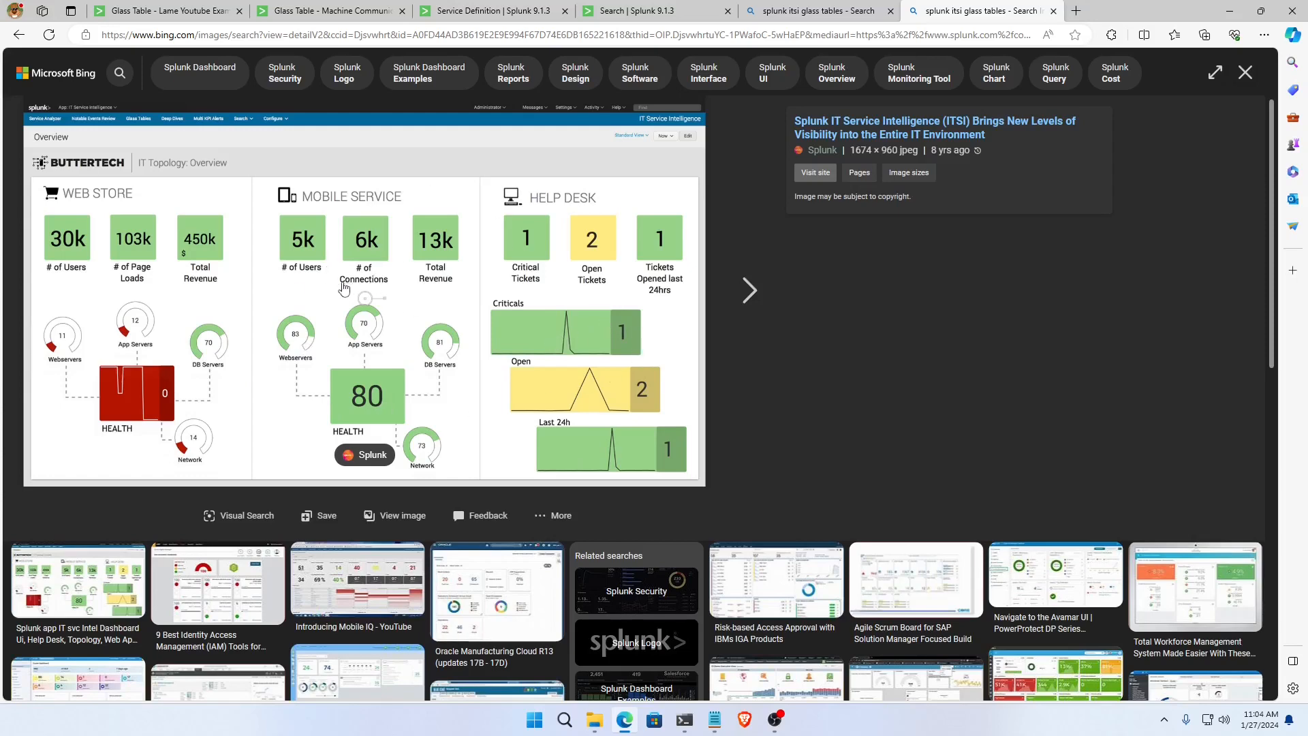
click(19, 34)
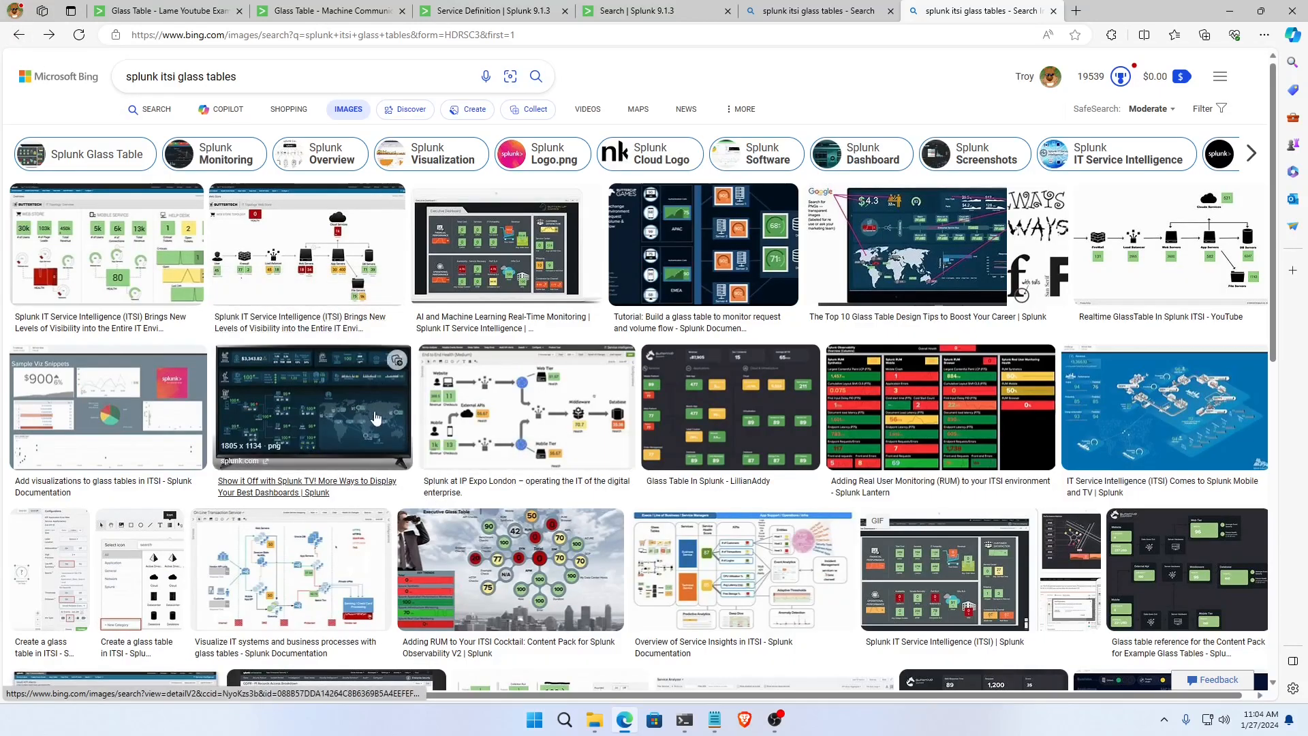
click(1169, 436)
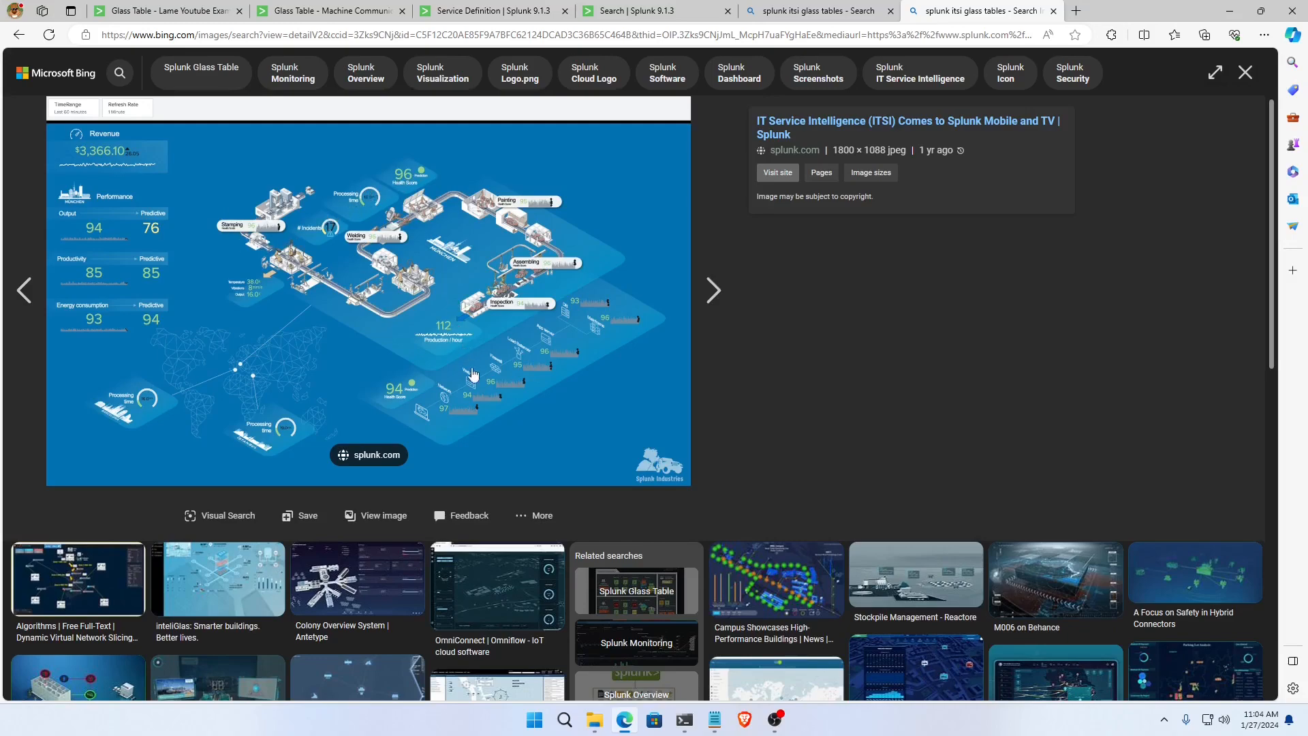
scroll(435, 457, down, 3)
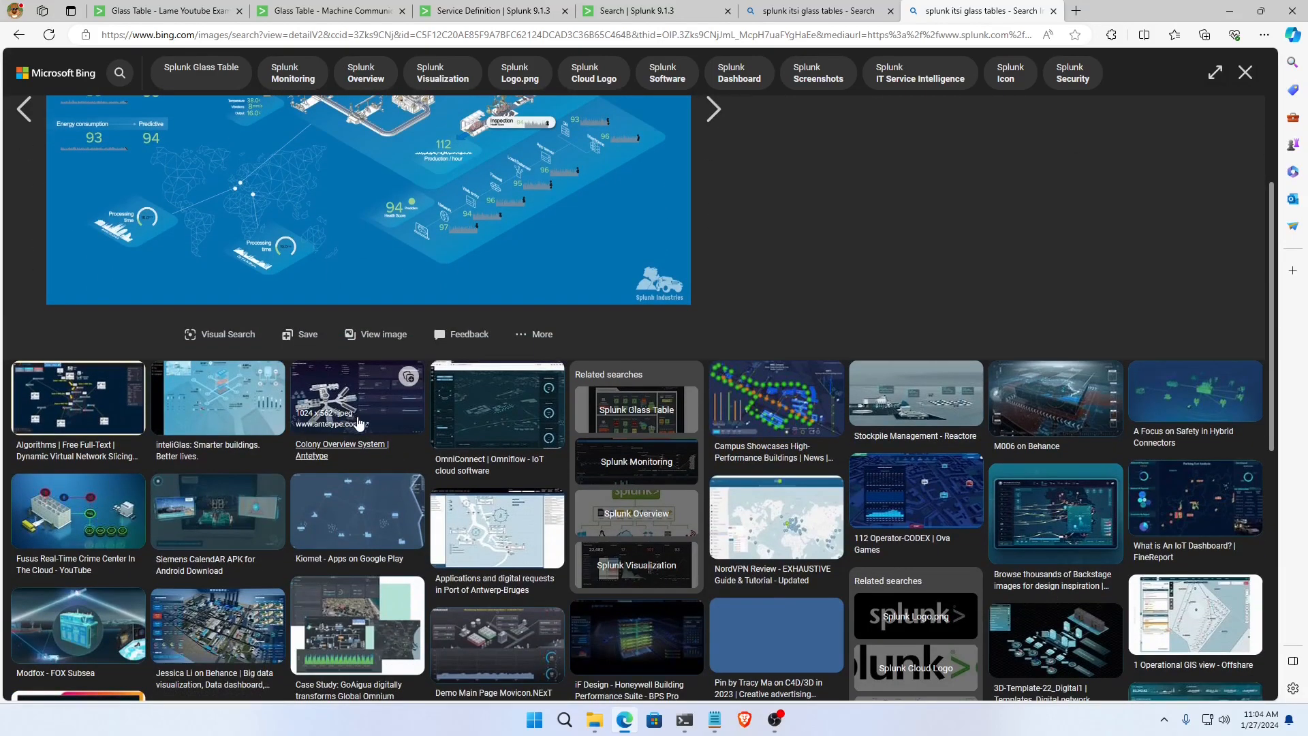
scroll(475, 327, up, 3)
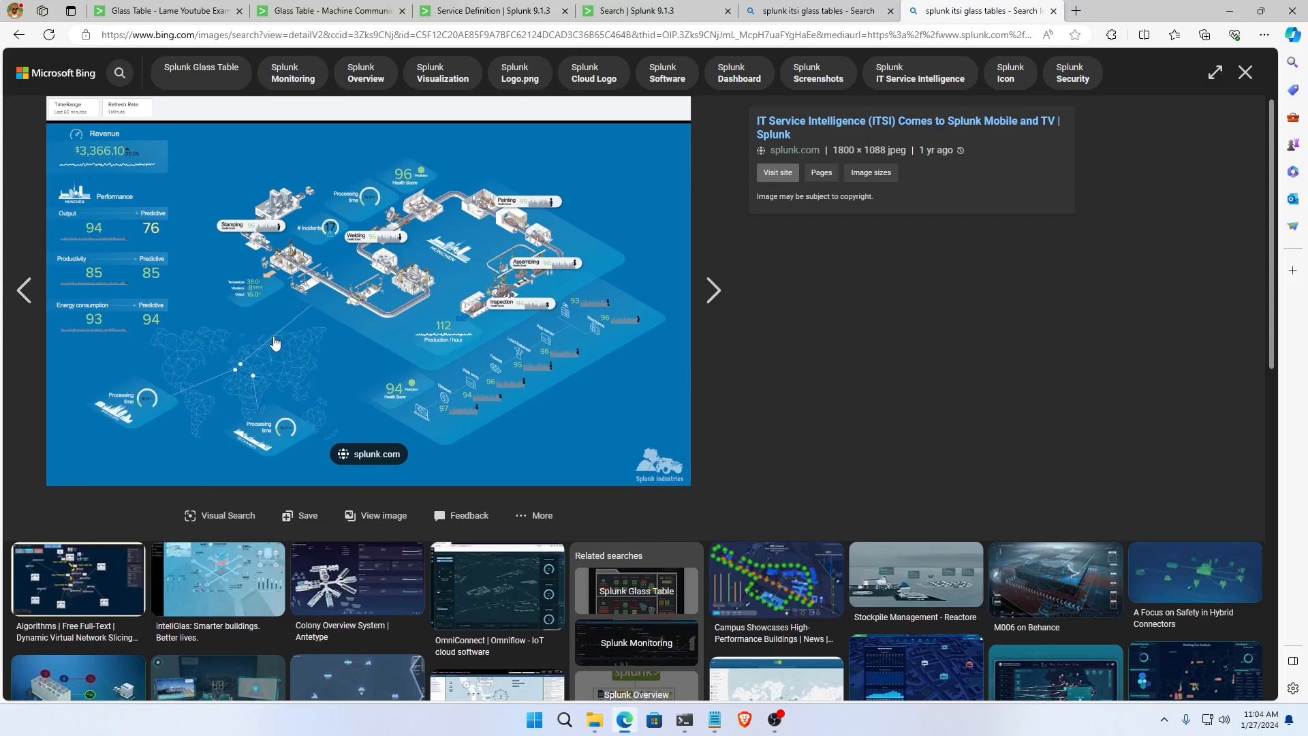